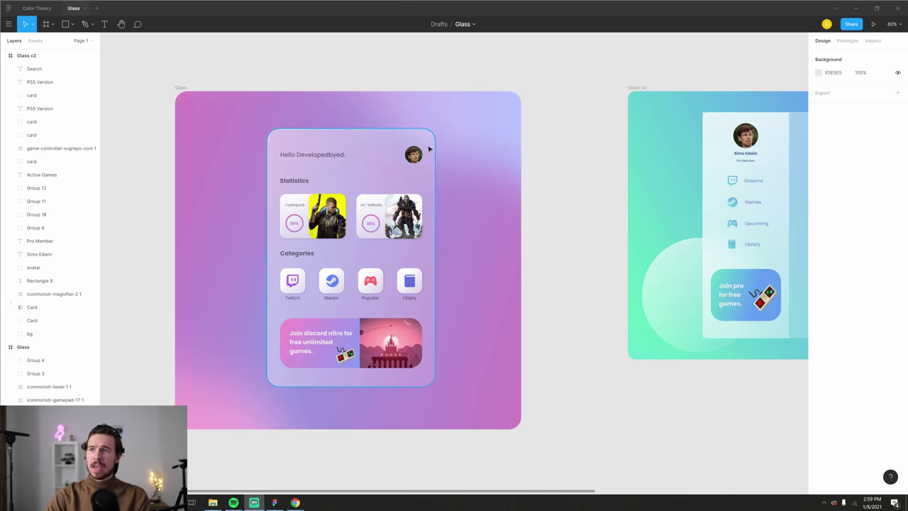
- Pan around the Figma canvas to review the existing glass designs
{"action": "scroll", "coordinate": [509, 281], "scroll_direction": "right", "scroll_amount": 5}
{"action": "scroll", "coordinate": [500, 215], "scroll_direction": "left", "scroll_amount": 10}
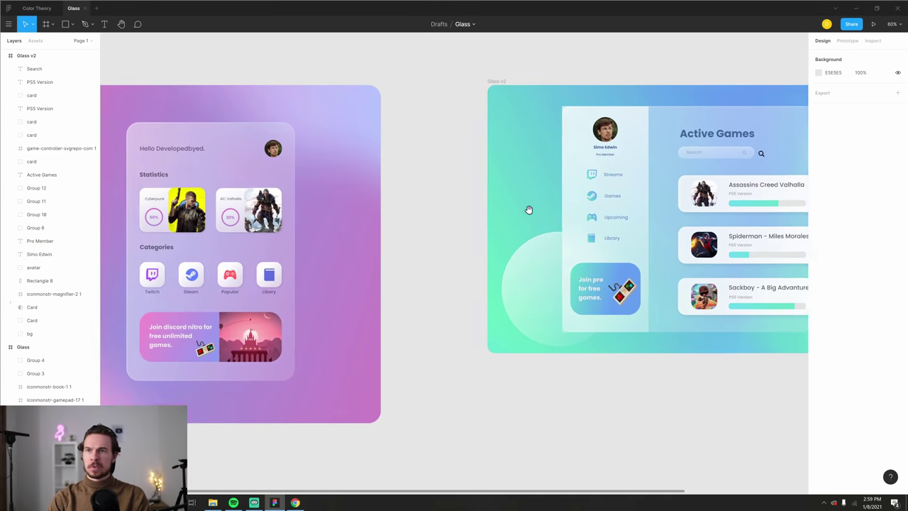
{"action": "scroll", "coordinate": [413, 217], "scroll_direction": "up", "scroll_amount": 1}
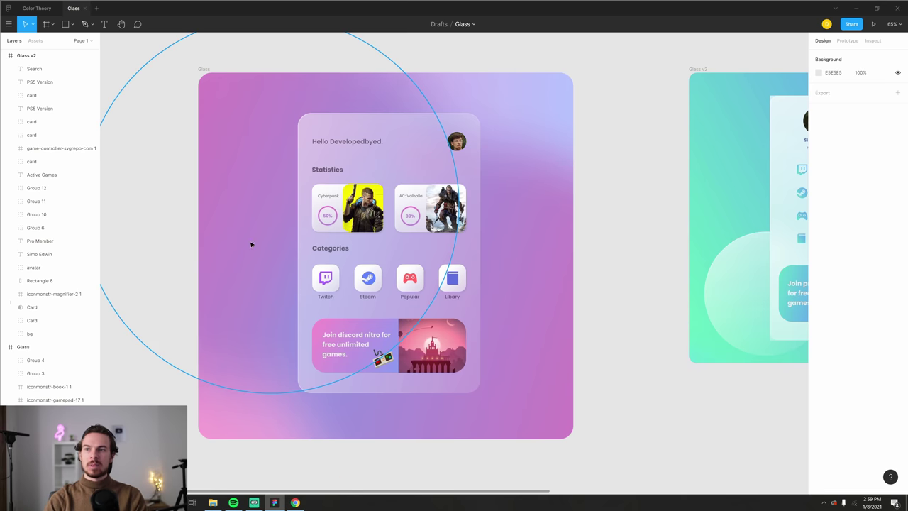
{"action": "scroll", "coordinate": [274, 245], "scroll_direction": "up", "scroll_amount": 2}
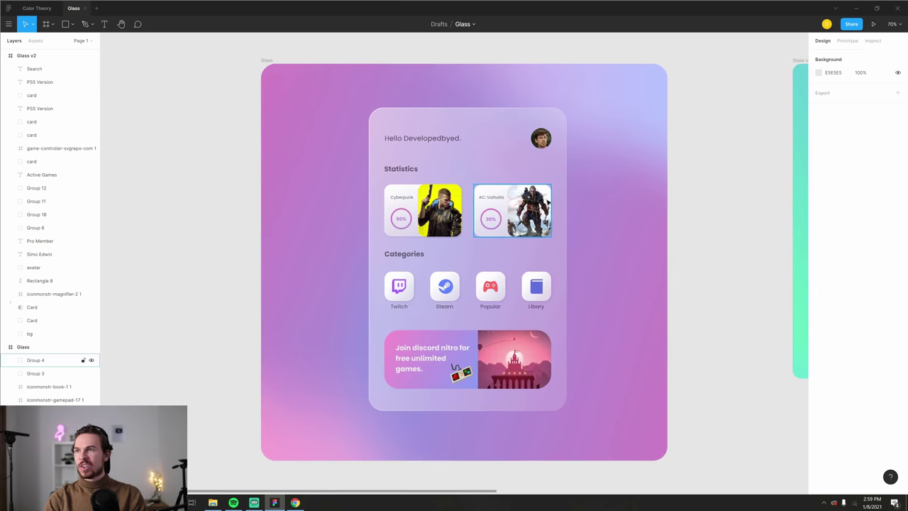
{"action": "scroll", "coordinate": [355, 188], "scroll_direction": "right", "scroll_amount": 10}
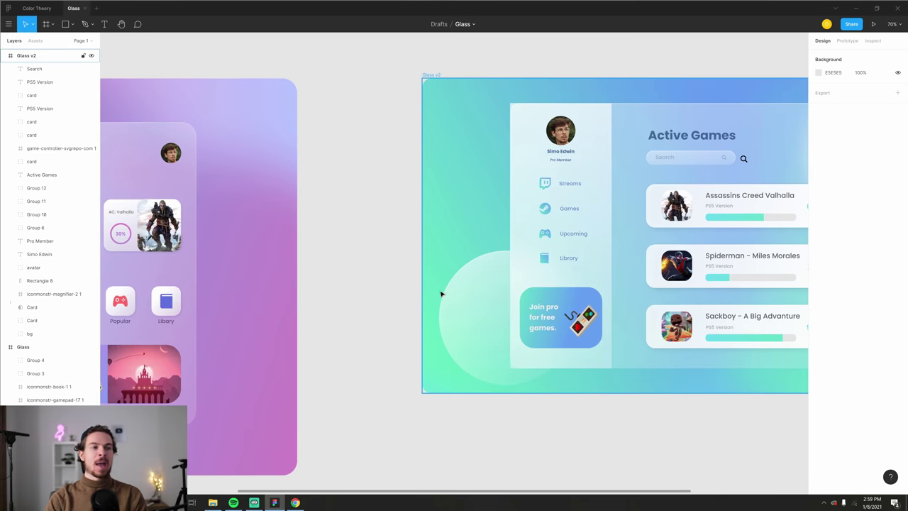
{"action": "scroll", "coordinate": [450, 304], "scroll_direction": "right", "scroll_amount": 8}
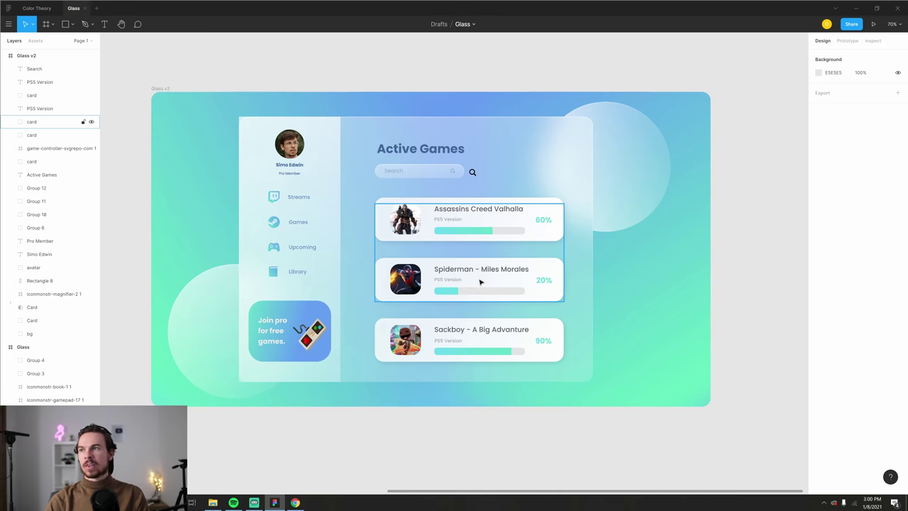
{"action": "scroll", "coordinate": [411, 284], "scroll_direction": "up", "scroll_amount": 6}
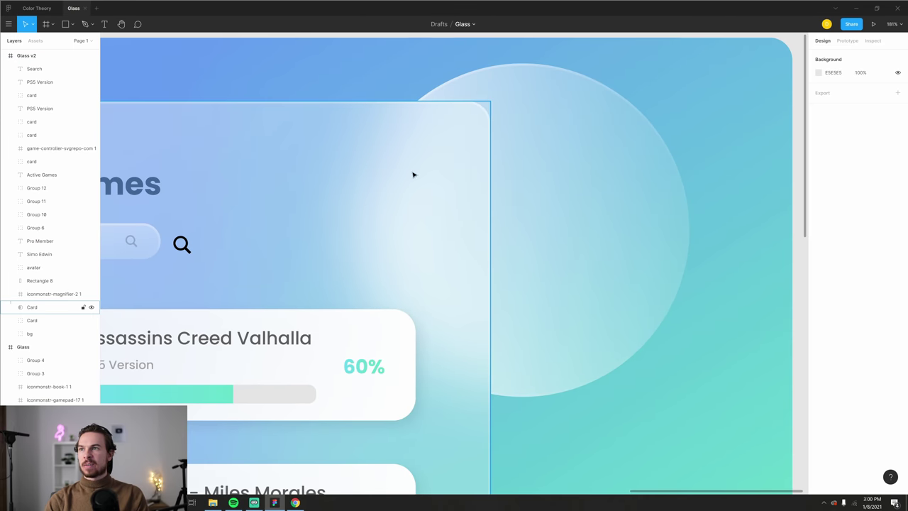
{"action": "scroll", "coordinate": [457, 256], "scroll_direction": "down", "scroll_amount": 6}
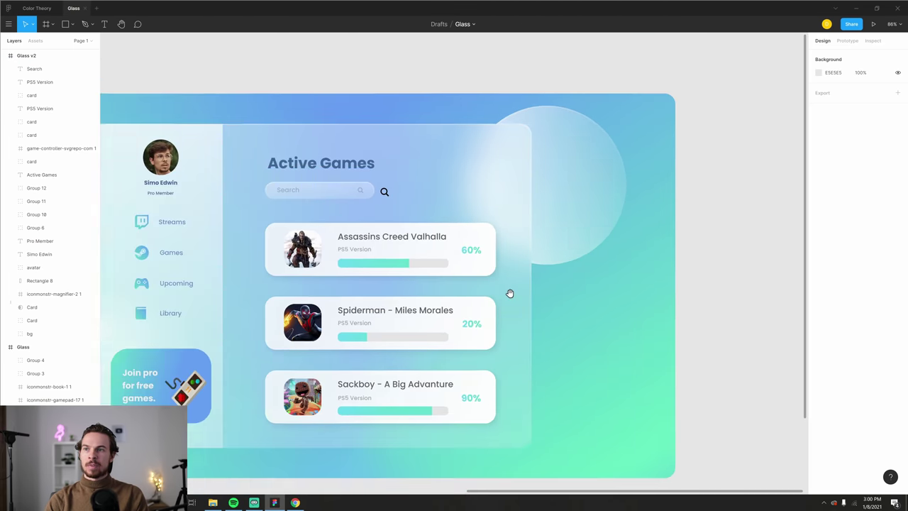
{"action": "scroll", "coordinate": [348, 260], "scroll_direction": "down", "scroll_amount": 2}
{"action": "scroll", "coordinate": [369, 294], "scroll_direction": "left", "scroll_amount": 2}
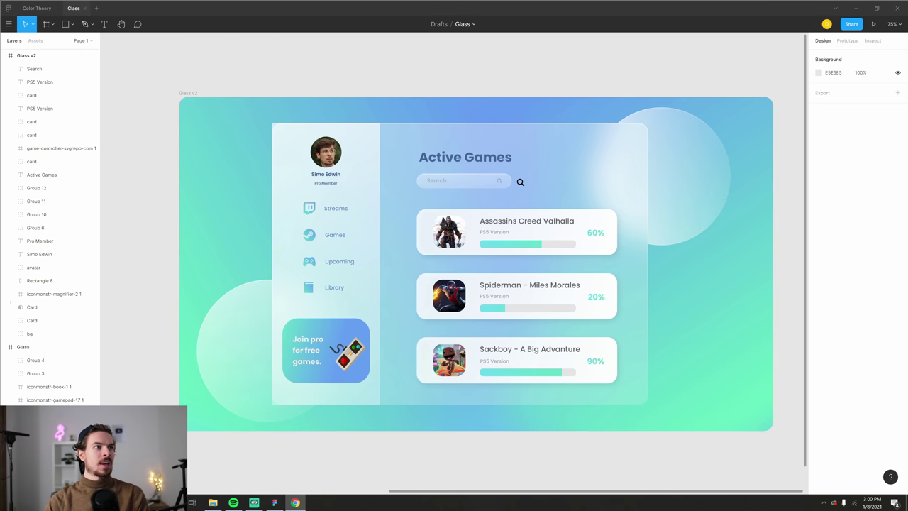
- Search Google Images for 'abstract wallpapers' in the browser
{"action": "key", "text": "alt+Tab"}
{"action": "type", "text": "goo"}
{"action": "key", "text": "Return"}
{"action": "type", "text": "abstract"}
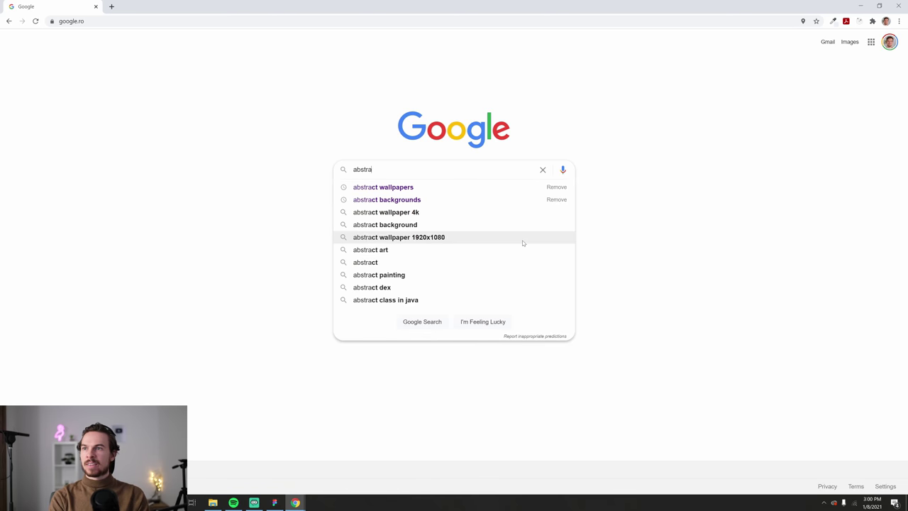
{"action": "key", "text": "Up"}
{"action": "key", "text": "Up"}
{"action": "key", "text": "Up"}
{"action": "key", "text": "Up"}
{"action": "key", "text": "Return"}
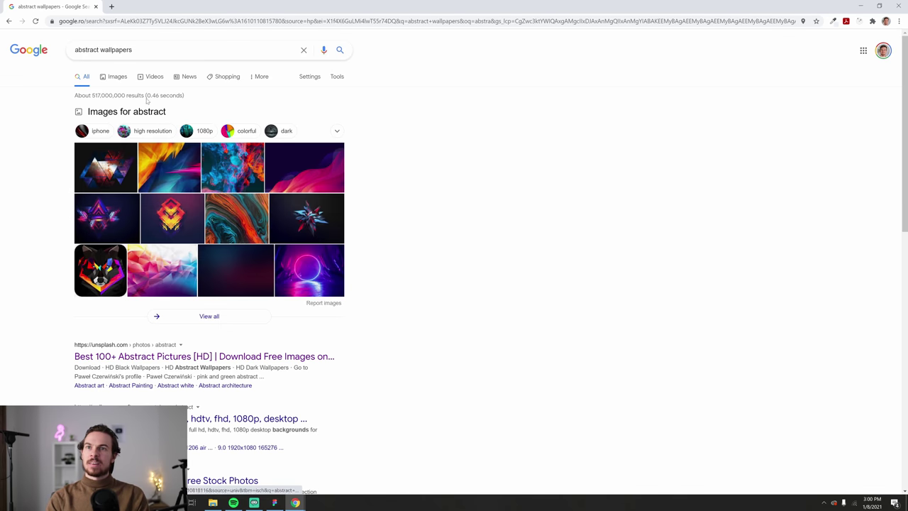
{"action": "left_click", "coordinate": [117, 77]}
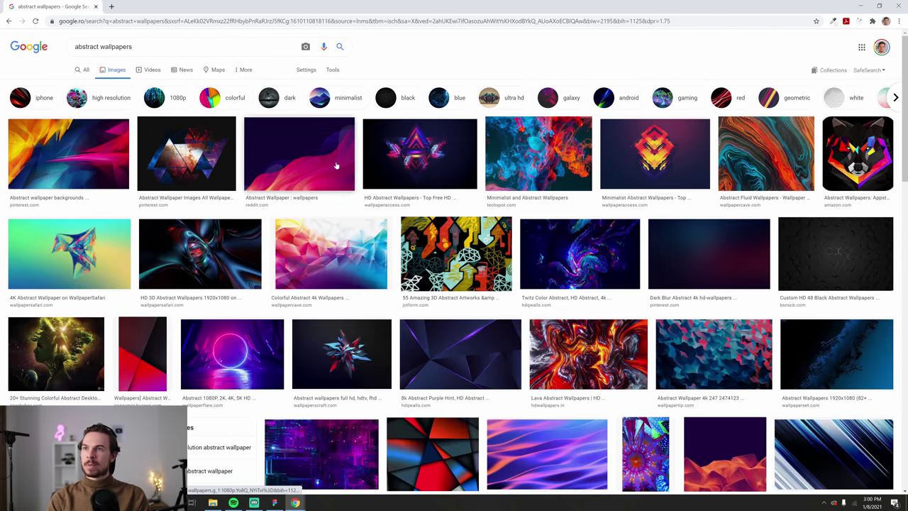
- Preview the purple-pink abstract wallpaper, then close its loading source page
{"action": "left_click", "coordinate": [333, 162]}
{"action": "left_click", "coordinate": [786, 207]}
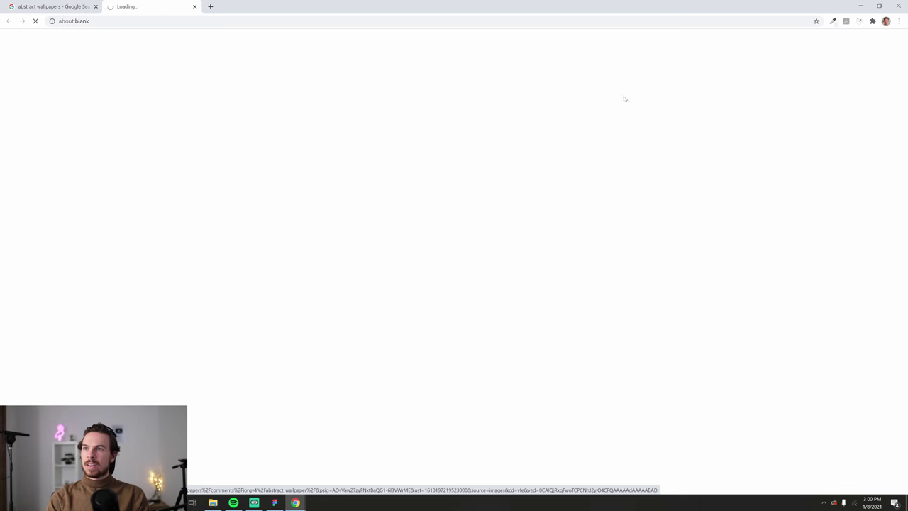
{"action": "left_click", "coordinate": [194, 6]}
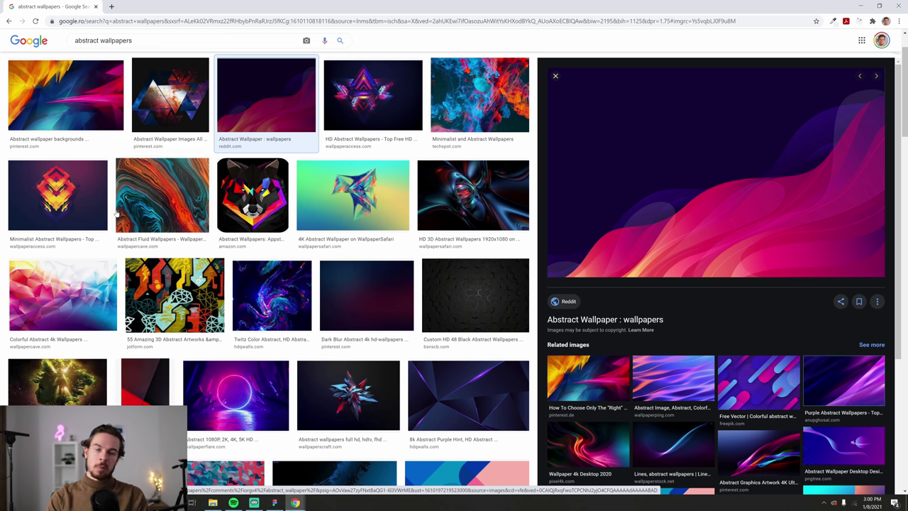
- Back in Figma, draw a new frame below the Glass v2 design
{"action": "key", "text": "alt+Tab"}
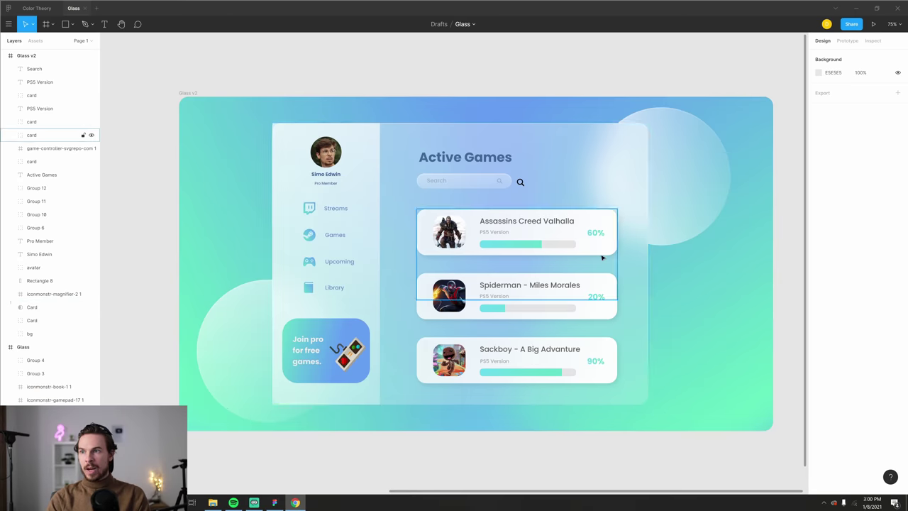
{"action": "scroll", "coordinate": [460, 280], "scroll_direction": "down", "scroll_amount": 2}
{"action": "scroll", "coordinate": [351, 345], "scroll_direction": "down", "scroll_amount": 5}
{"action": "scroll", "coordinate": [355, 85], "scroll_direction": "left", "scroll_amount": 4}
{"action": "scroll", "coordinate": [513, 135], "scroll_direction": "down", "scroll_amount": 1}
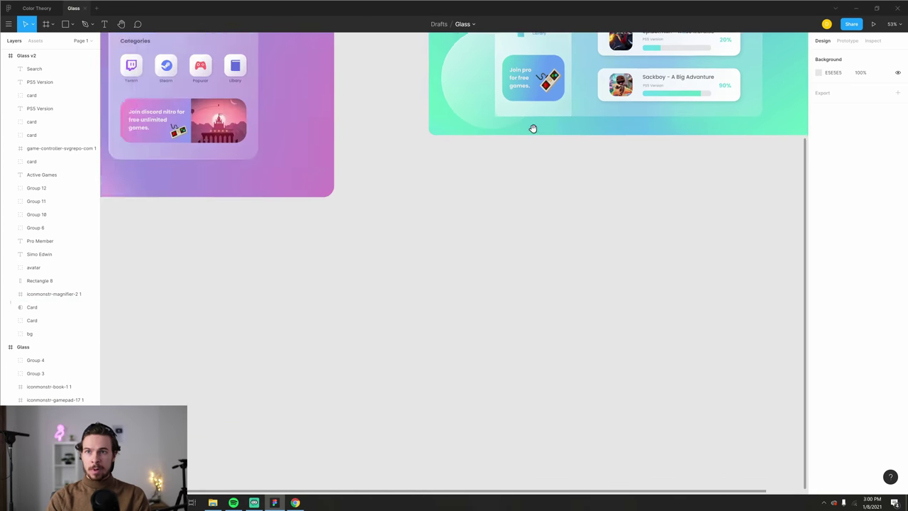
{"action": "scroll", "coordinate": [444, 197], "scroll_direction": "right", "scroll_amount": 5}
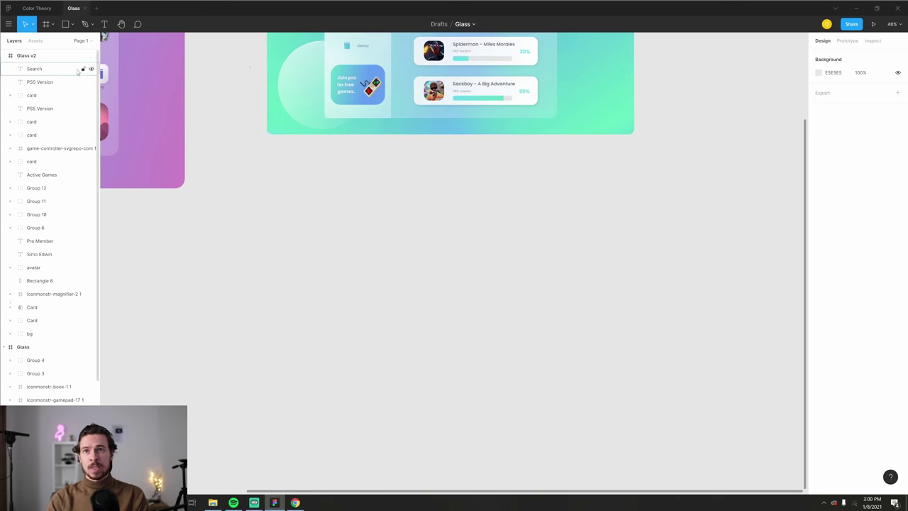
{"action": "left_click", "coordinate": [50, 25]}
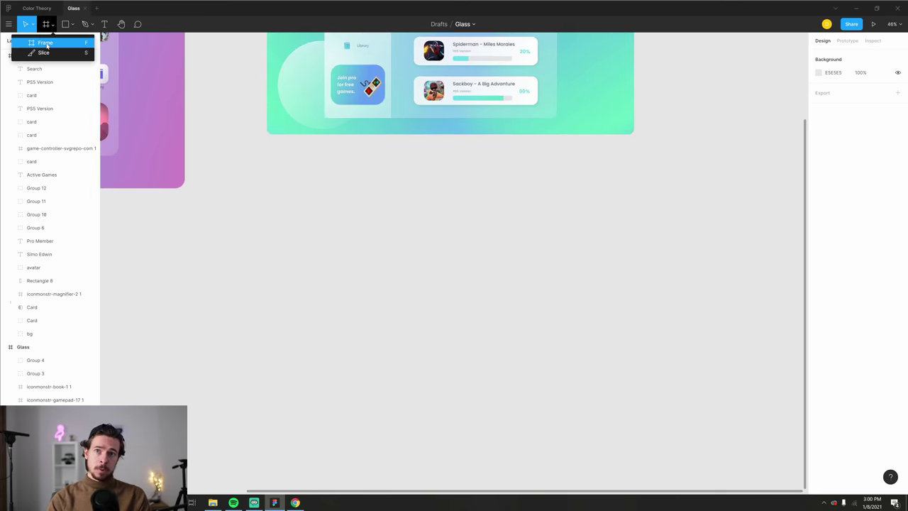
{"action": "left_click", "coordinate": [45, 43]}
{"action": "left_click_drag", "start_coordinate": [254, 167], "coordinate": [743, 387]}
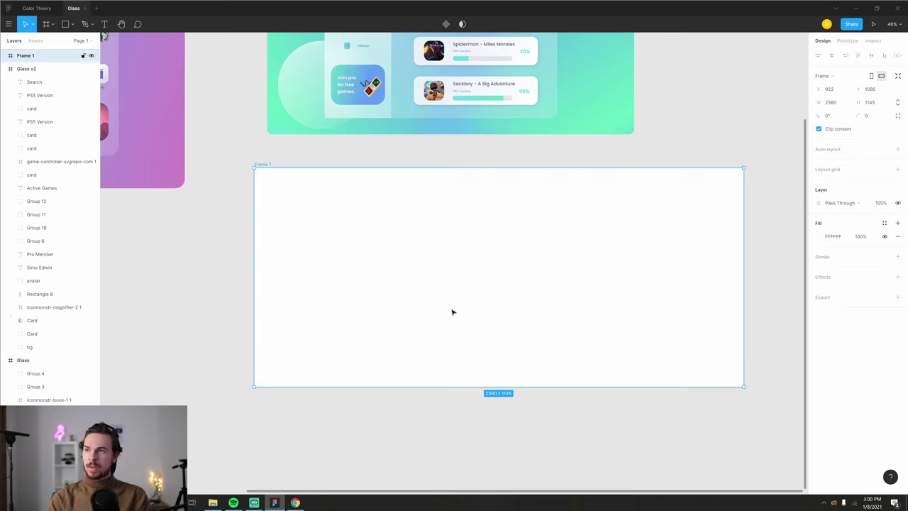
- Resize Frame 1 to 1920 × 1080
{"action": "scroll", "coordinate": [452, 312], "scroll_direction": "right", "scroll_amount": 5}
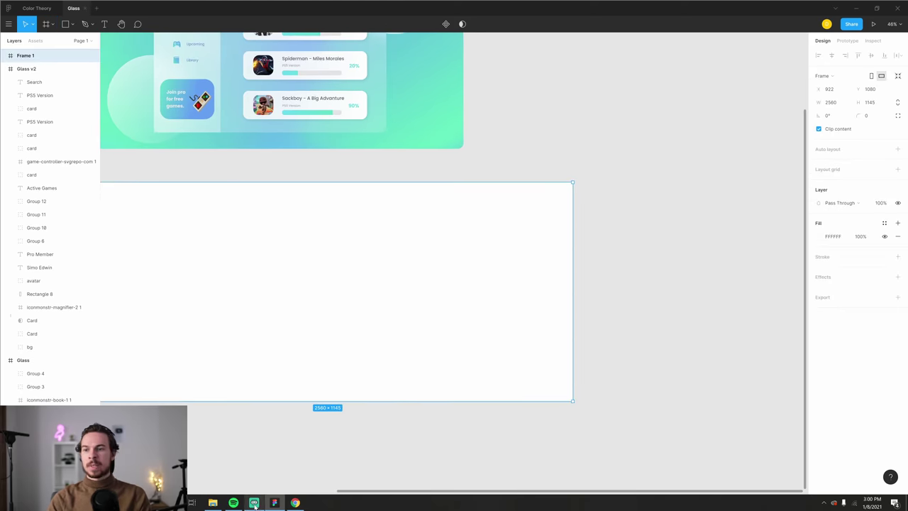
{"action": "left_click", "coordinate": [255, 504]}
{"action": "scroll", "coordinate": [429, 178], "scroll_direction": "left", "scroll_amount": 3}
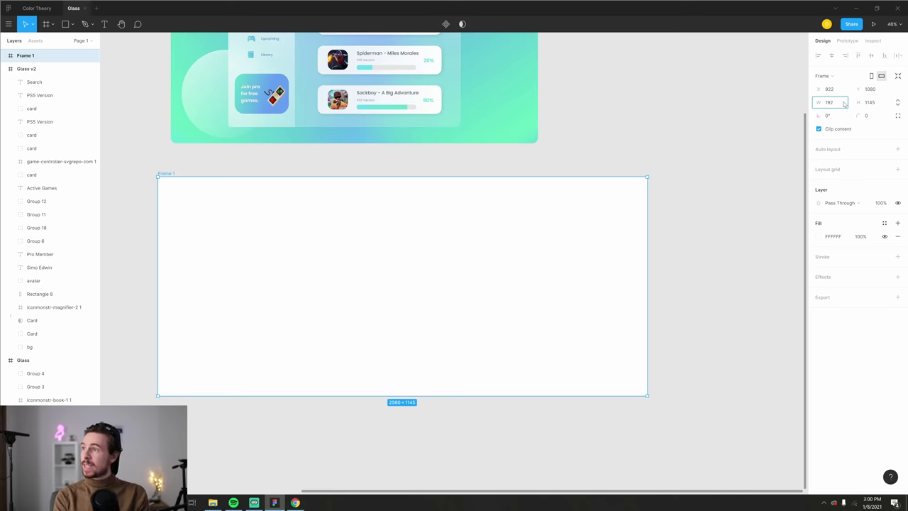
{"action": "key", "text": "Tab"}
{"action": "type", "text": "1"}
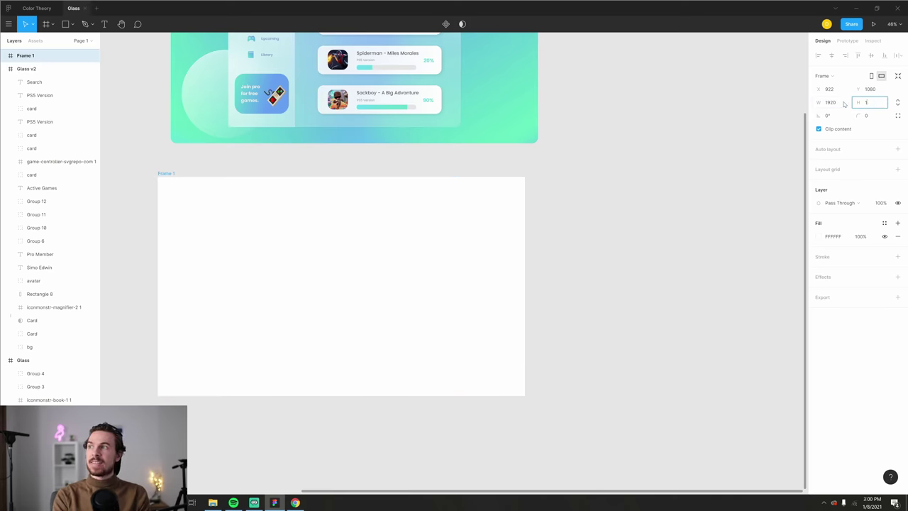
{"action": "type", "text": "9"}
{"action": "type", "text": "8"}
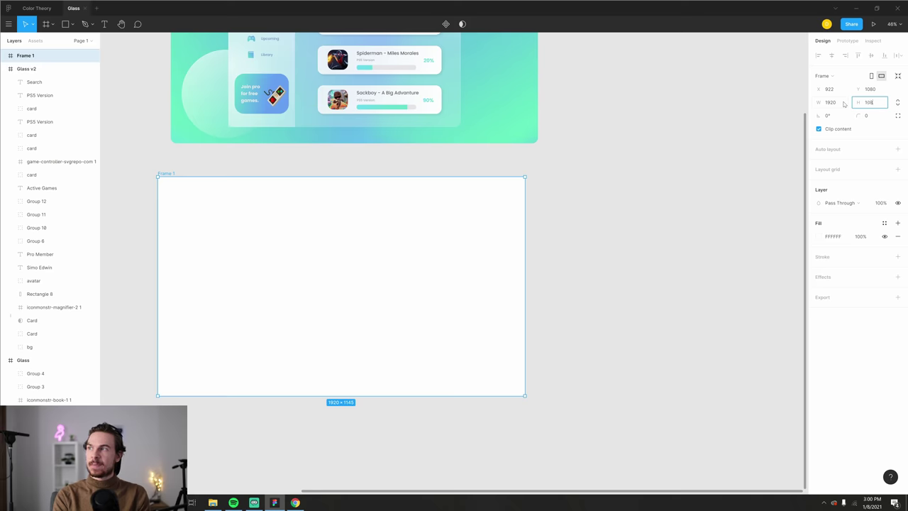
{"action": "type", "text": "0"}
{"action": "key", "text": "Return"}
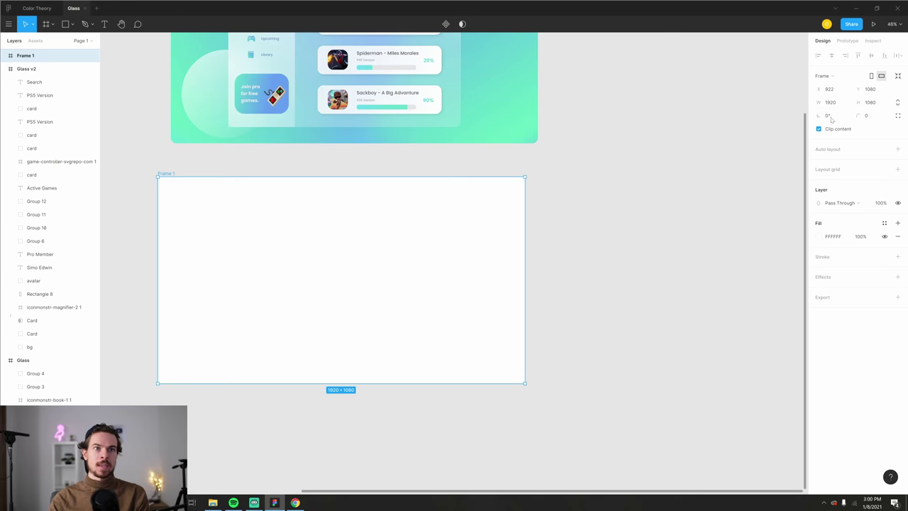
{"action": "scroll", "coordinate": [433, 266], "scroll_direction": "up", "scroll_amount": 3}
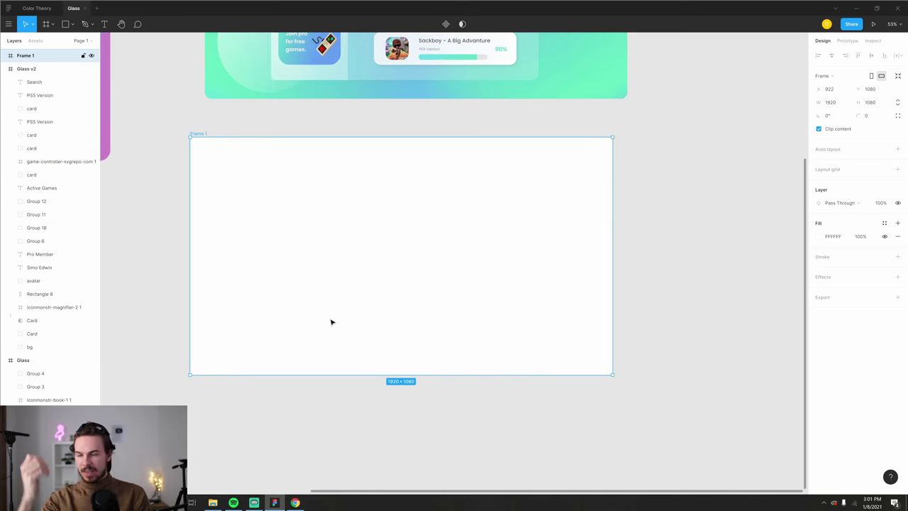
- Try monochromatic and analogous harmonies in Adobe Color, shifting hues toward blues and purples
{"action": "left_click", "coordinate": [295, 502]}
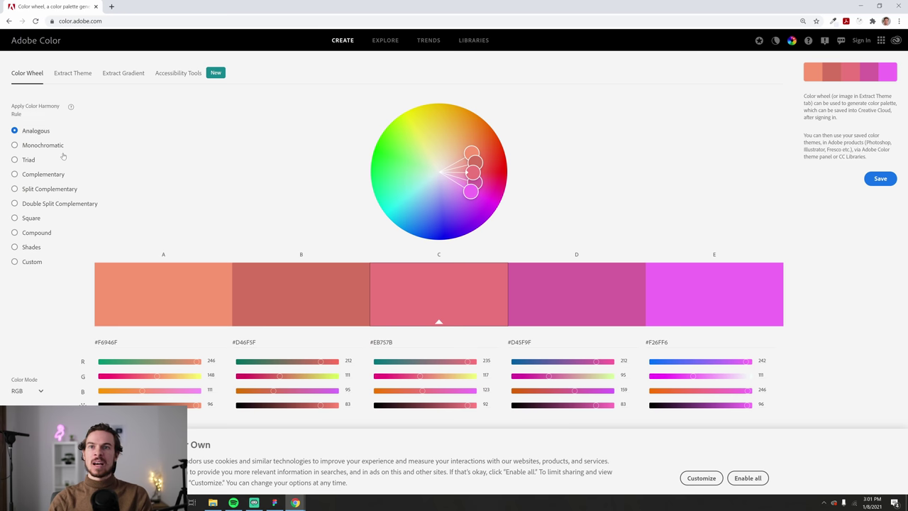
{"action": "left_click", "coordinate": [53, 146]}
{"action": "left_click", "coordinate": [36, 131]}
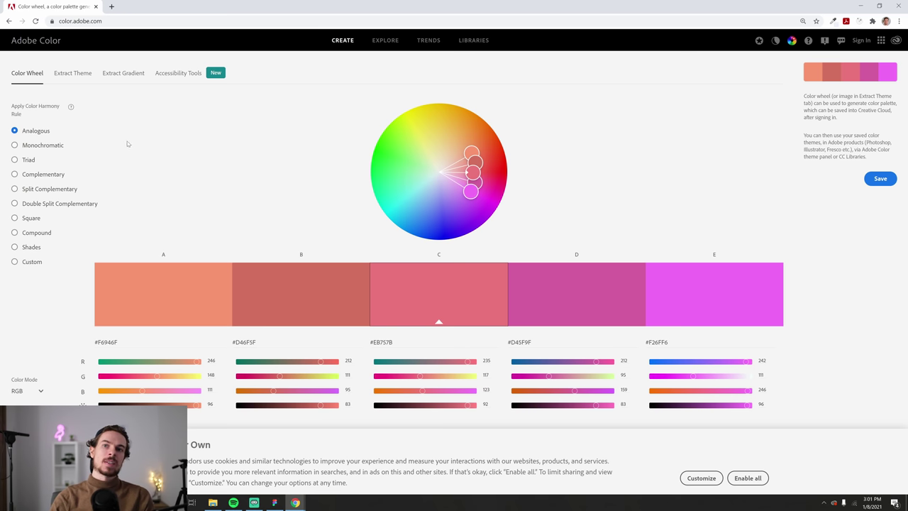
{"action": "left_click_drag", "start_coordinate": [470, 171], "coordinate": [407, 205]}
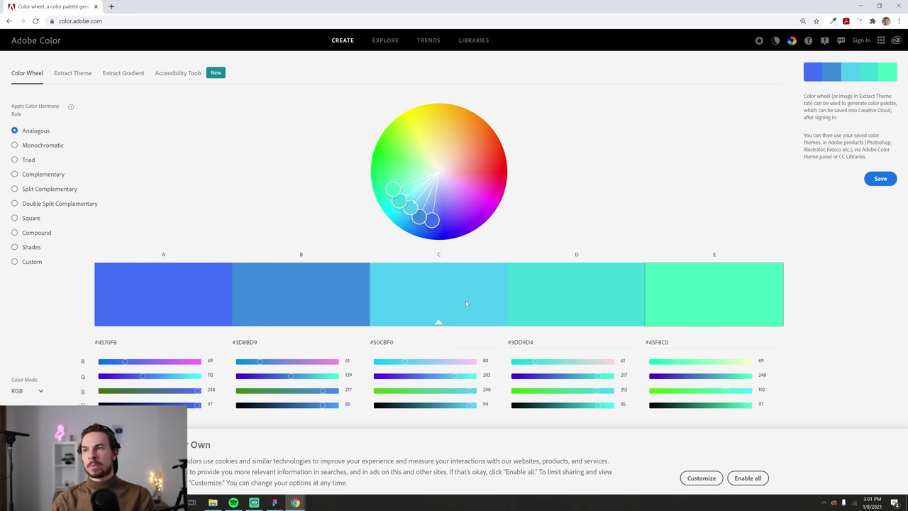
{"action": "left_click", "coordinate": [181, 297]}
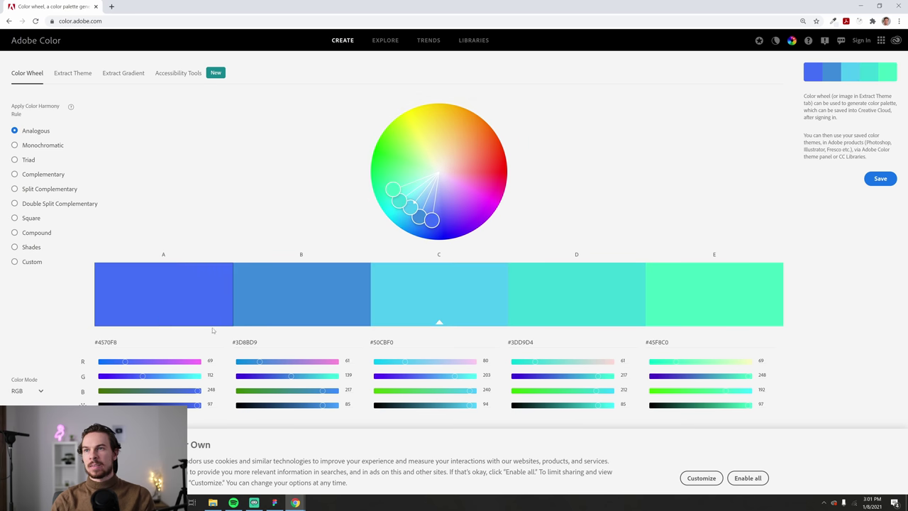
{"action": "left_click_drag", "start_coordinate": [417, 205], "coordinate": [462, 205]}
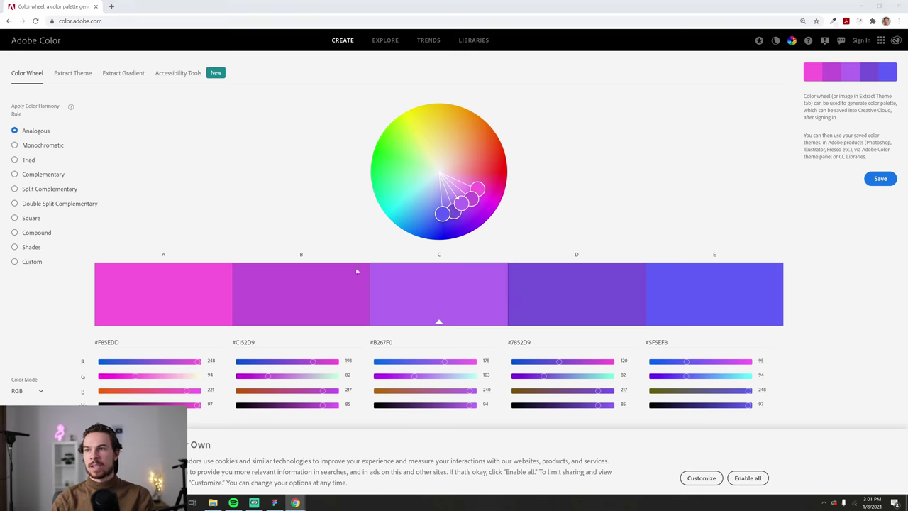
{"action": "left_click", "coordinate": [274, 502]}
{"action": "scroll", "coordinate": [285, 310], "scroll_direction": "up", "scroll_amount": 5}
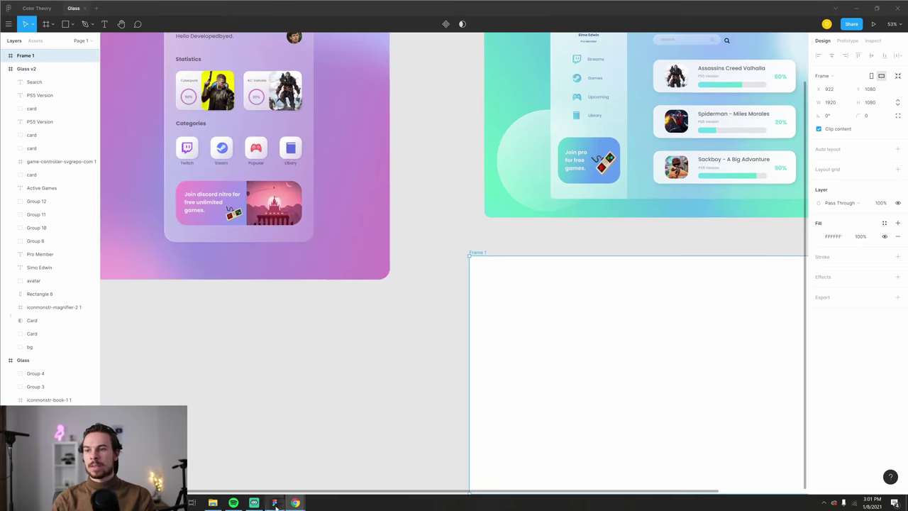
- Rename Frame 1 to 'Glass Tutorial'
{"action": "scroll", "coordinate": [416, 371], "scroll_direction": "right", "scroll_amount": 6}
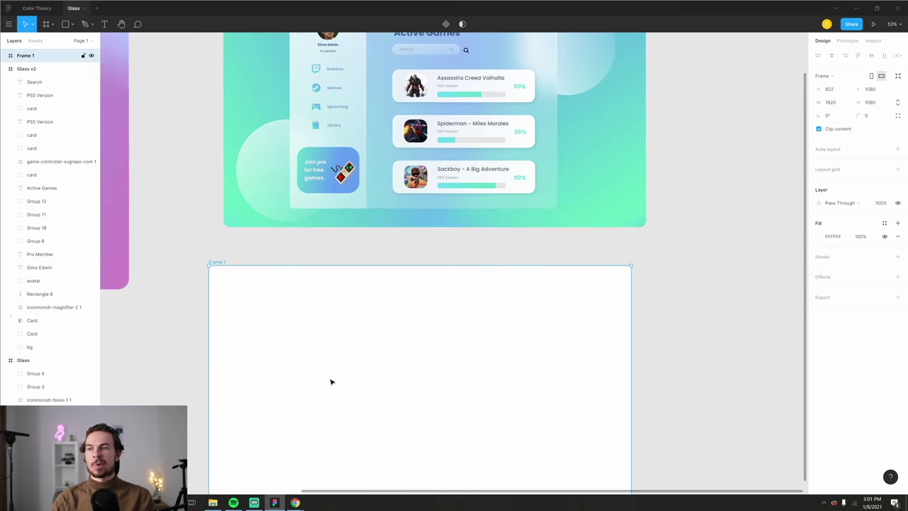
{"action": "left_click_drag", "start_coordinate": [330, 382], "coordinate": [332, 293]}
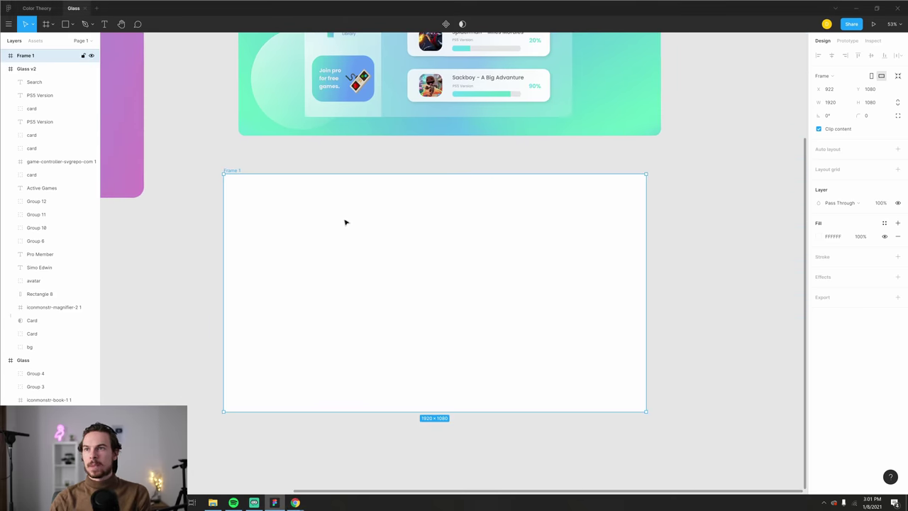
{"action": "left_click_drag", "start_coordinate": [343, 224], "coordinate": [327, 221]}
{"action": "scroll", "coordinate": [294, 193], "scroll_direction": "down", "scroll_amount": 3}
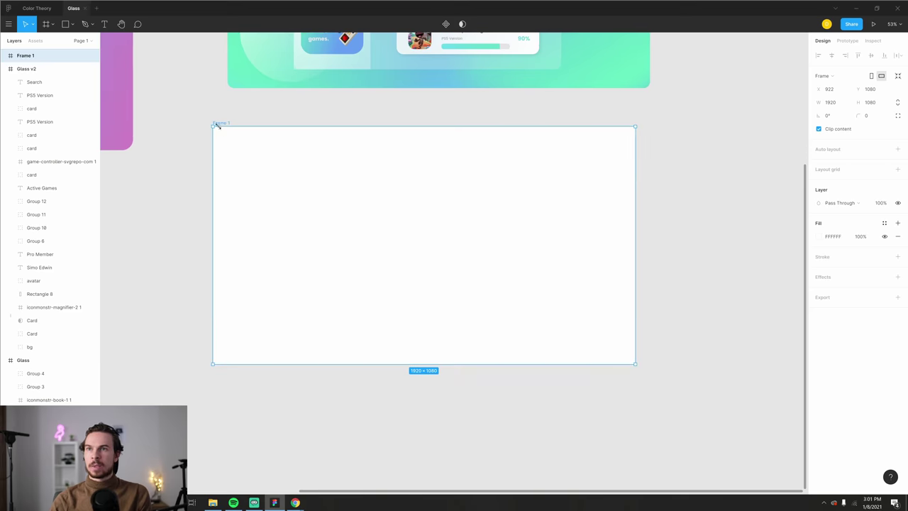
{"action": "double_click", "coordinate": [44, 58]}
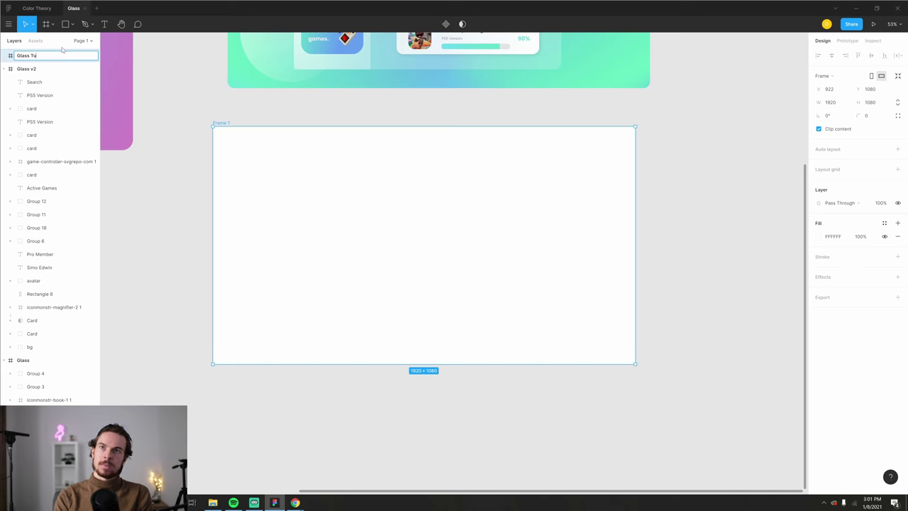
{"action": "type", "text": "Glass Tutorial"}
{"action": "key", "text": "Return"}
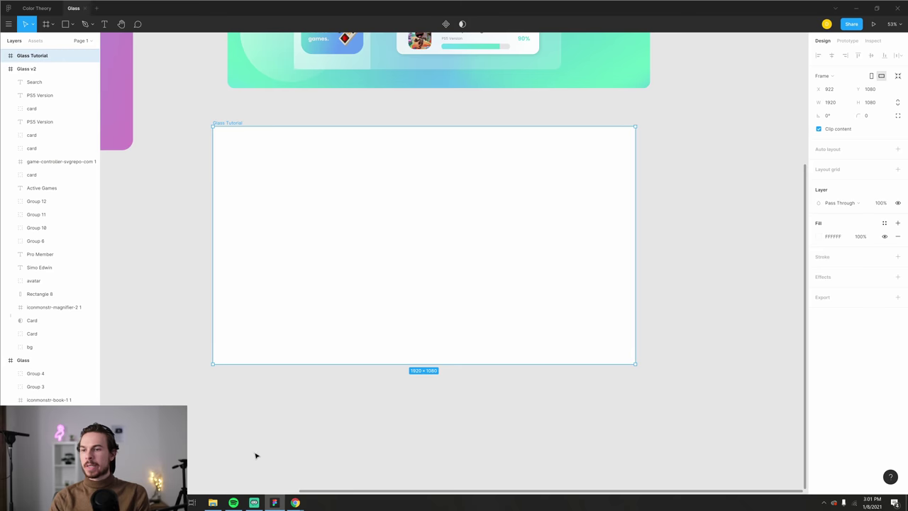
- Collapse the Glass v2 and Glass layer lists
{"action": "left_click", "coordinate": [257, 502]}
{"action": "scroll", "coordinate": [256, 423], "scroll_direction": "right", "scroll_amount": 1}
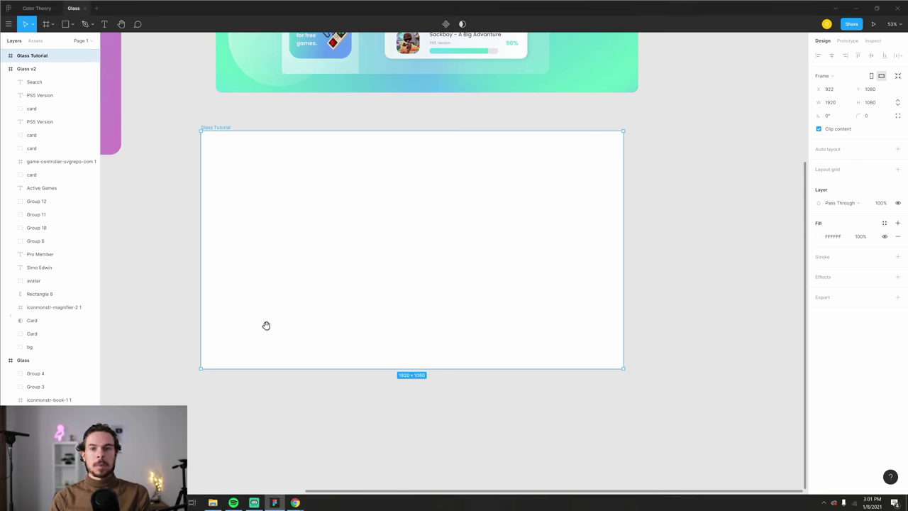
{"action": "scroll", "coordinate": [265, 324], "scroll_direction": "up", "scroll_amount": 2}
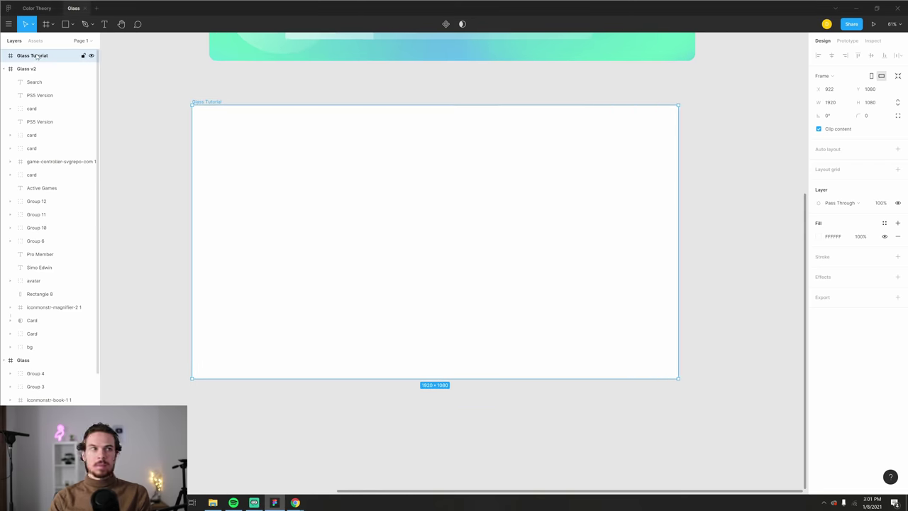
{"action": "left_click", "coordinate": [4, 68]}
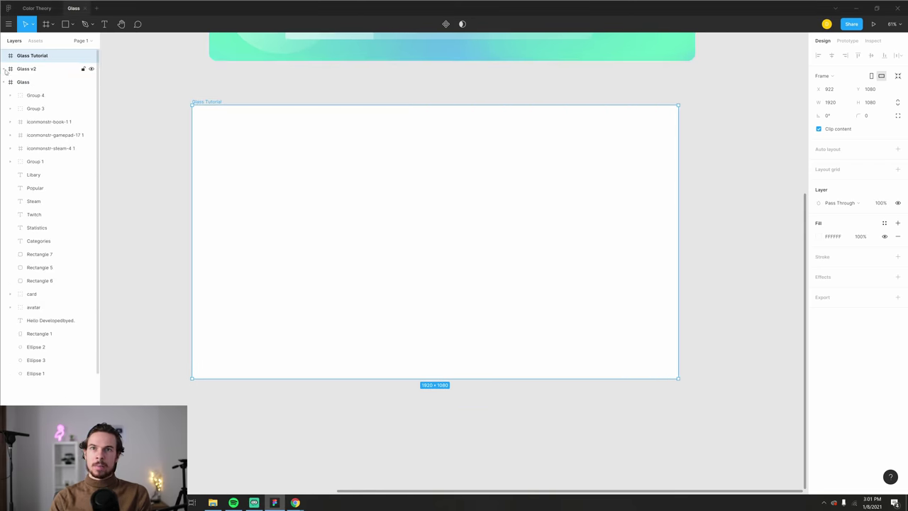
{"action": "left_click", "coordinate": [5, 83]}
- Hide the Glass design while keeping Glass v2 visible, then select Glass Tutorial
{"action": "left_click", "coordinate": [57, 132]}
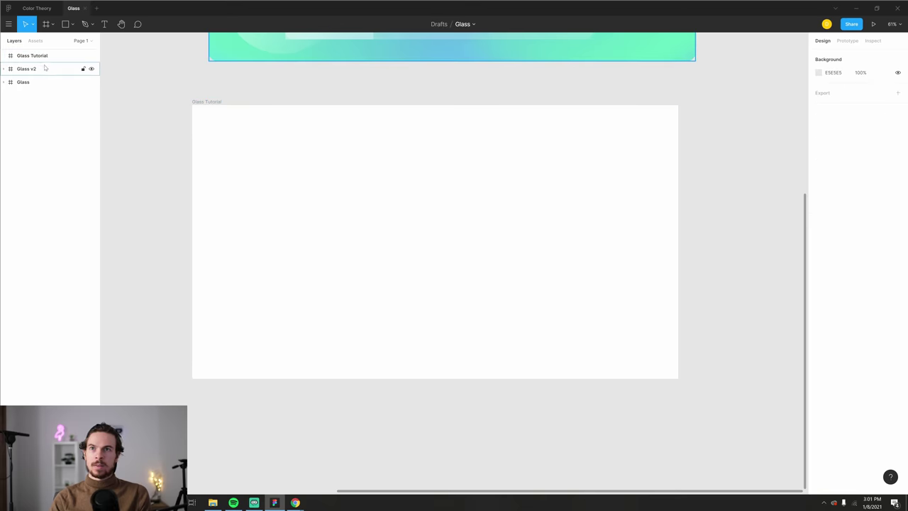
{"action": "left_click", "coordinate": [91, 69]}
{"action": "left_click", "coordinate": [91, 83]}
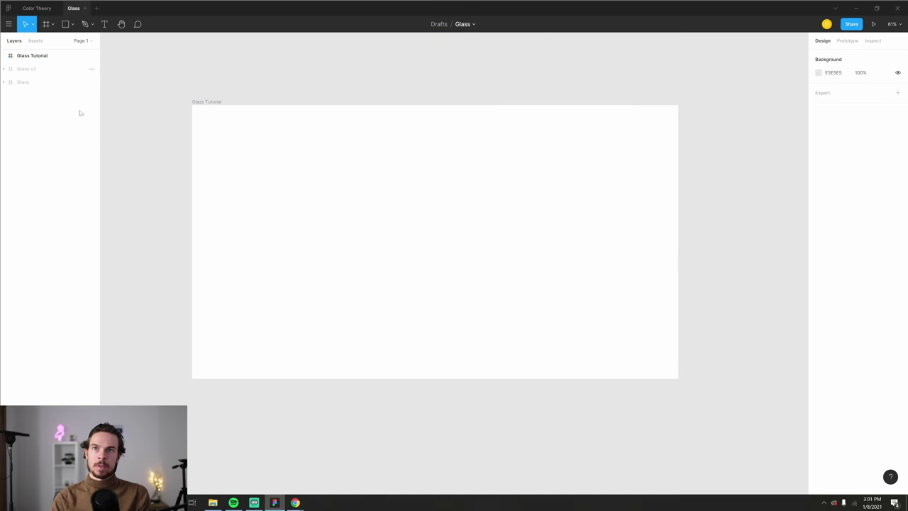
{"action": "left_click", "coordinate": [87, 69]}
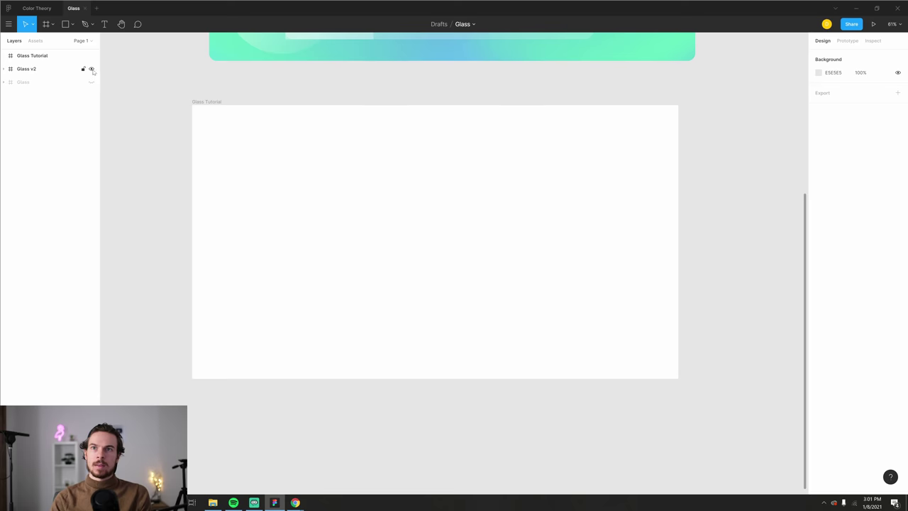
{"action": "left_click", "coordinate": [40, 56]}
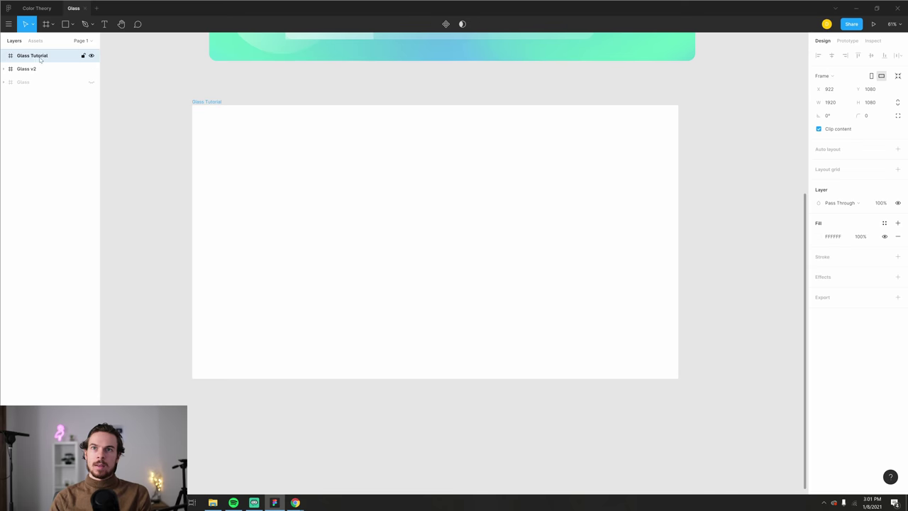
- Change the frame fill to a linear gradient running from bottom-left to top-right
{"action": "left_click", "coordinate": [819, 236]}
{"action": "left_click", "coordinate": [747, 236]}
{"action": "left_click", "coordinate": [742, 247]}
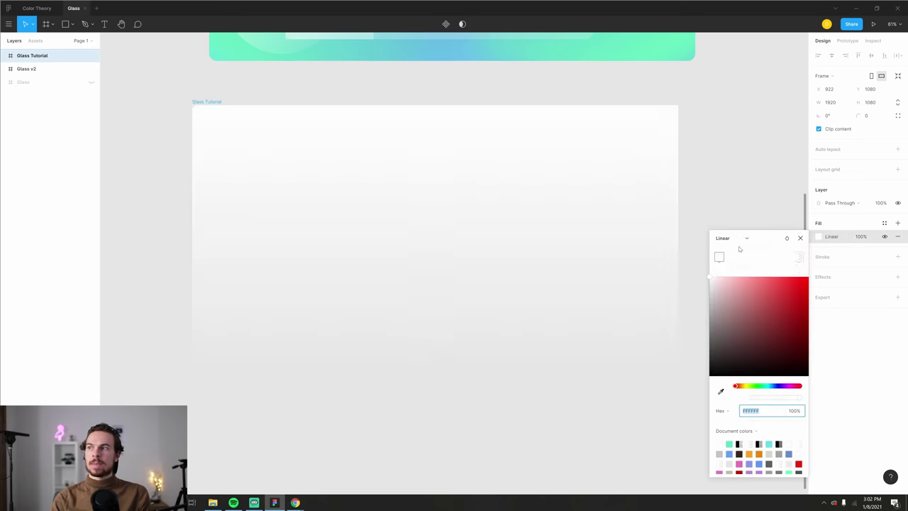
{"action": "left_click_drag", "start_coordinate": [435, 379], "coordinate": [192, 378]}
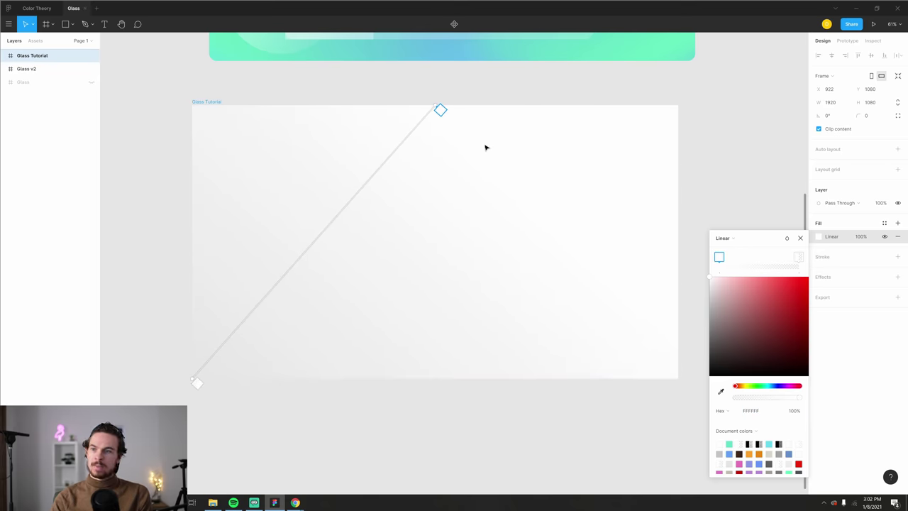
{"action": "left_click_drag", "start_coordinate": [437, 105], "coordinate": [679, 107]}
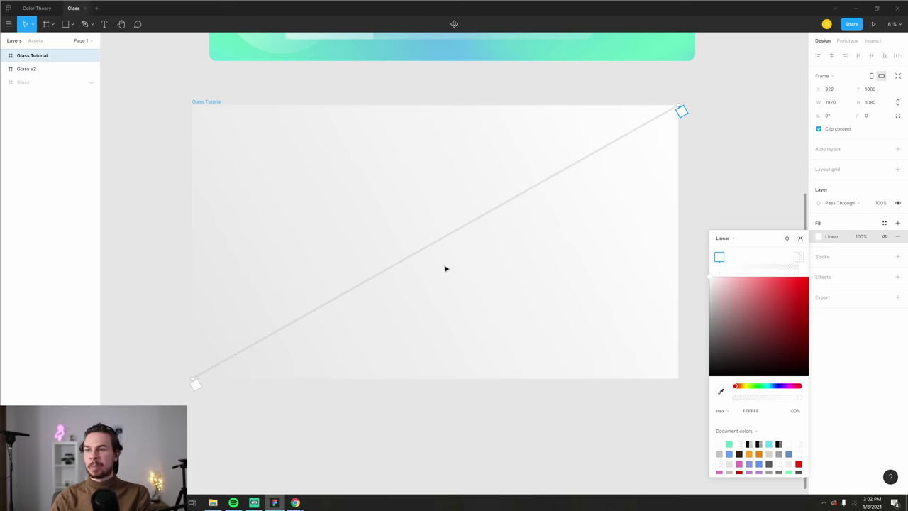
- Color the gradient stops teal 65DFC9 and blue 6596F8
{"action": "scroll", "coordinate": [511, 249], "scroll_direction": "up", "scroll_amount": 3}
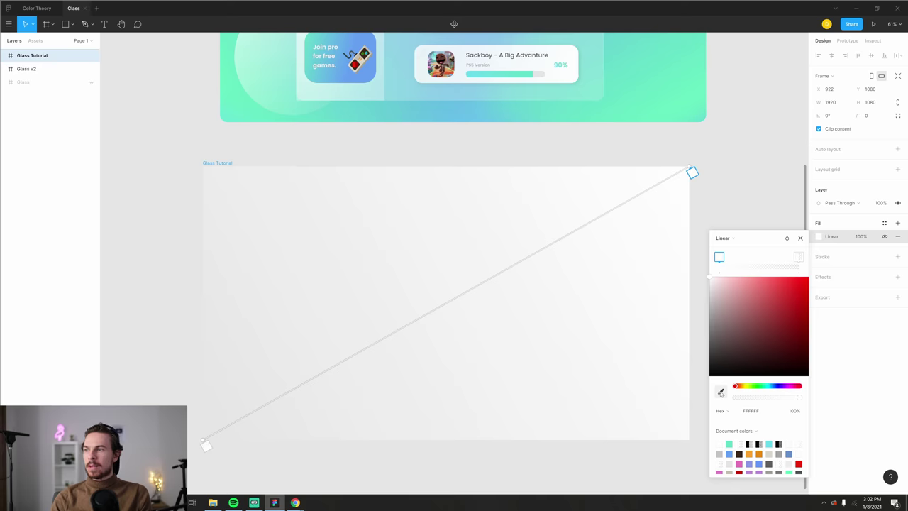
{"action": "left_click", "coordinate": [729, 441]}
{"action": "left_click", "coordinate": [800, 256]}
{"action": "left_click", "coordinate": [758, 463]}
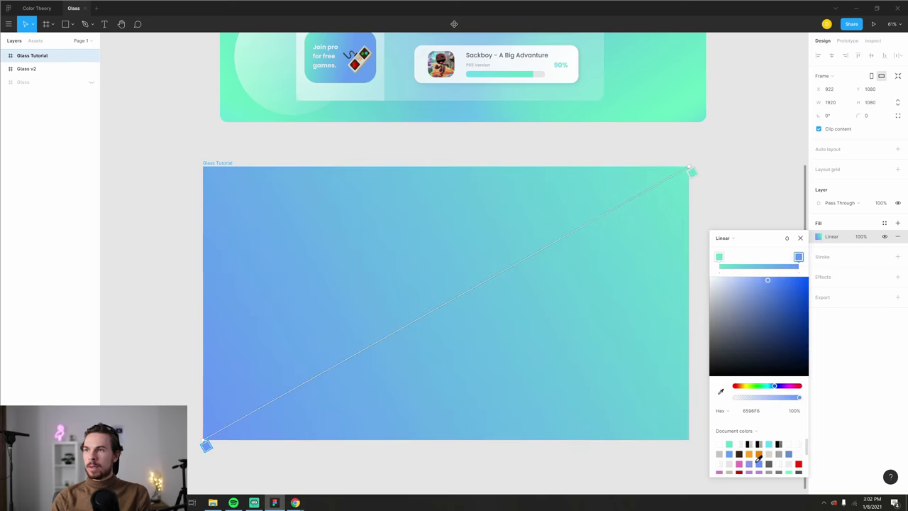
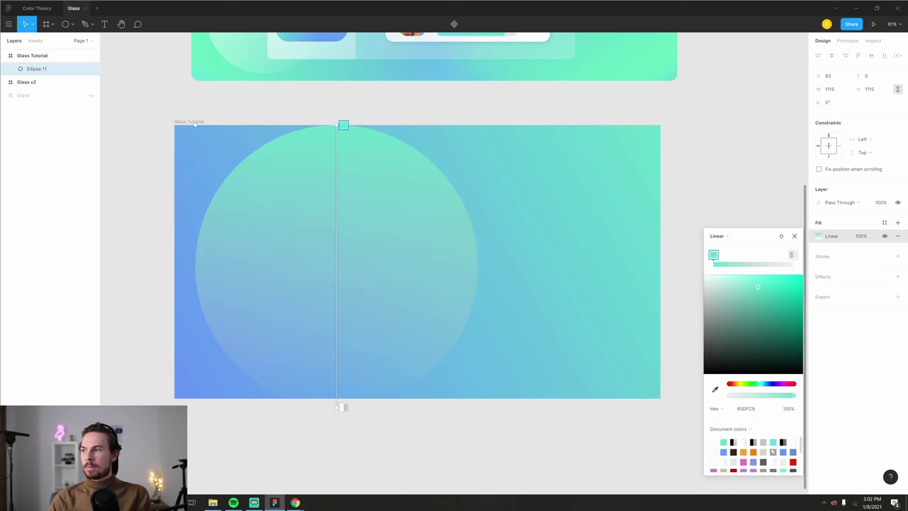
- Bring the Adobe Color wheel page in Chrome to the front
{"action": "mouse_move", "coordinate": [295, 503]}
{"action": "left_click", "coordinate": [348, 462]}
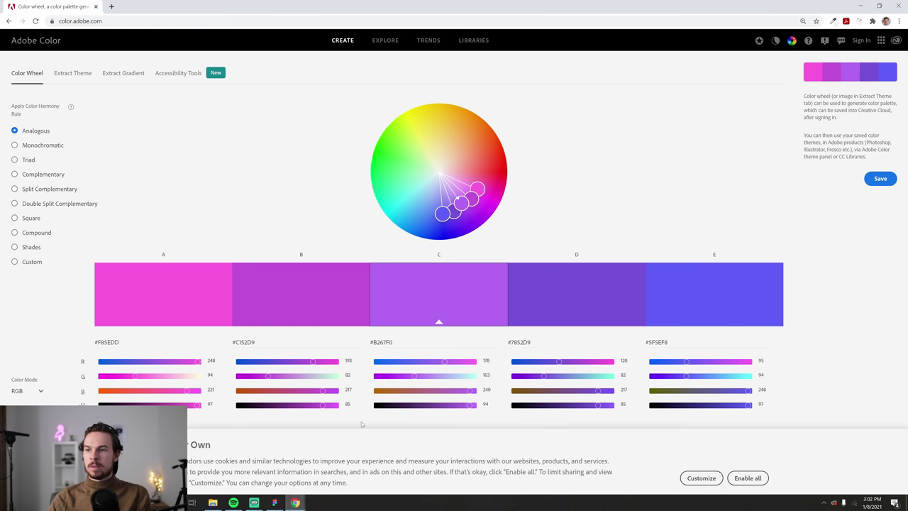
- Shift the analogous palette to blues and teals that include #297FD9, then return to Figma
{"action": "left_click_drag", "start_coordinate": [461, 204], "coordinate": [405, 211]}
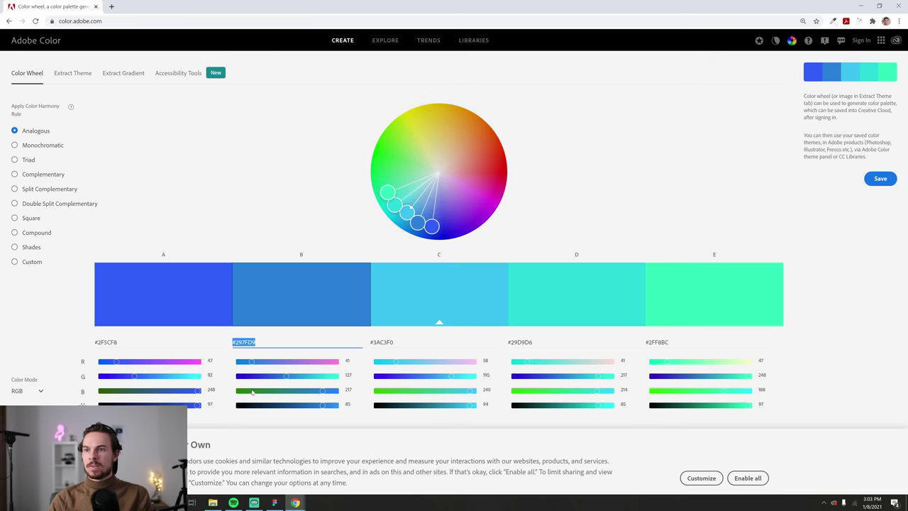
{"action": "left_click", "coordinate": [275, 502]}
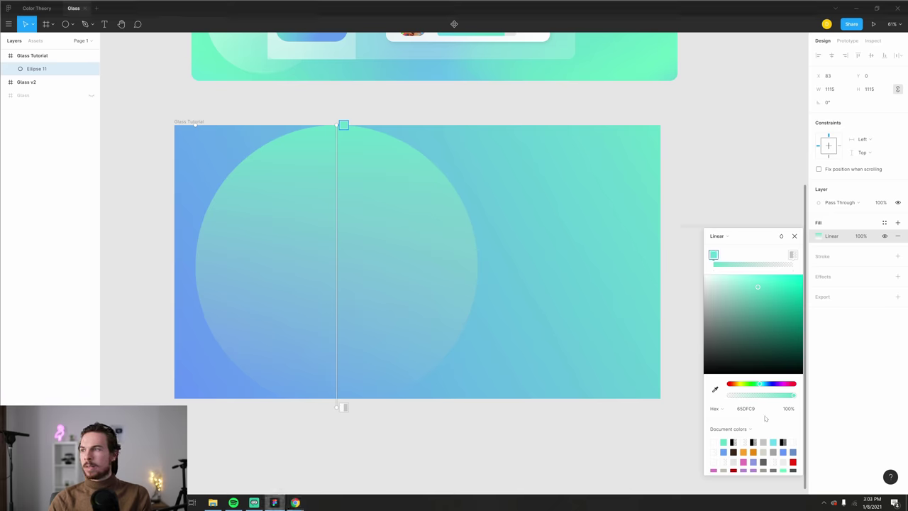
- Set the circle gradient's bottom stop to #297FD9 at 100% opacity
{"action": "left_click", "coordinate": [793, 253]}
{"action": "left_click", "coordinate": [758, 410]}
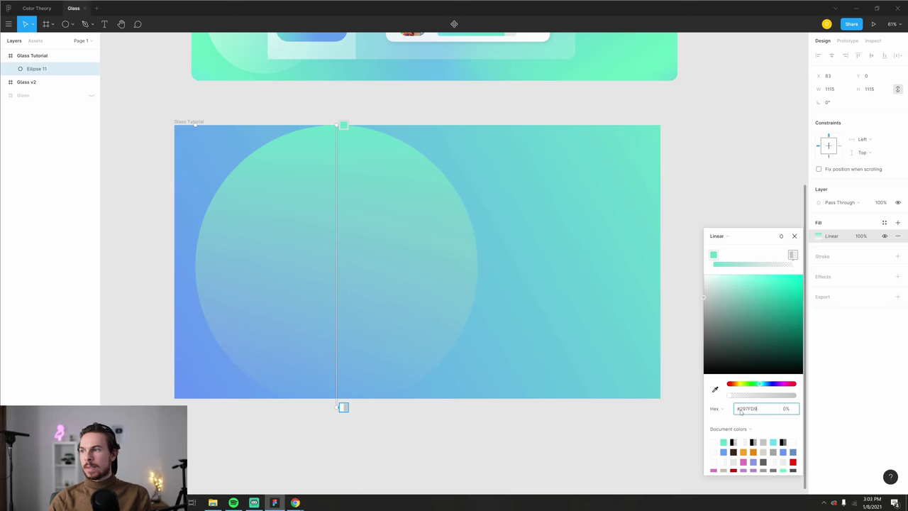
{"action": "key", "text": "Return"}
{"action": "left_click_drag", "start_coordinate": [730, 395], "coordinate": [799, 394]}
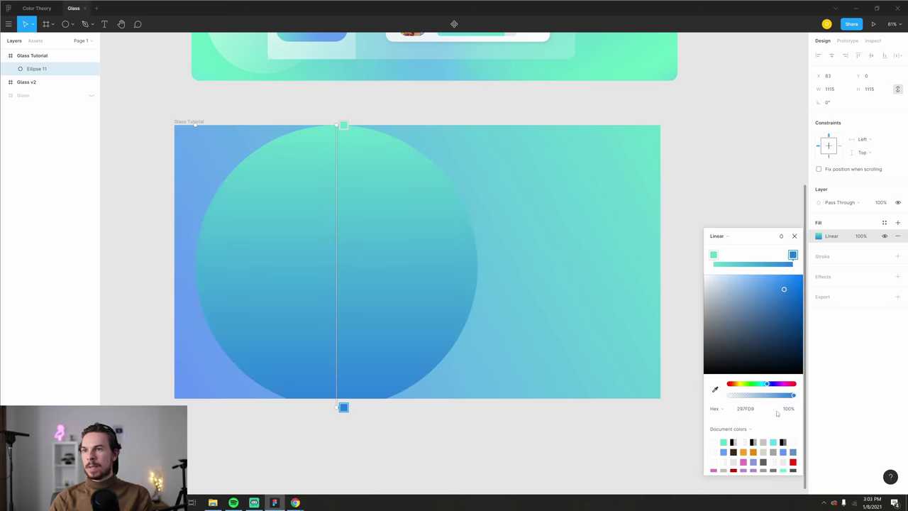
{"action": "left_click", "coordinate": [794, 236]}
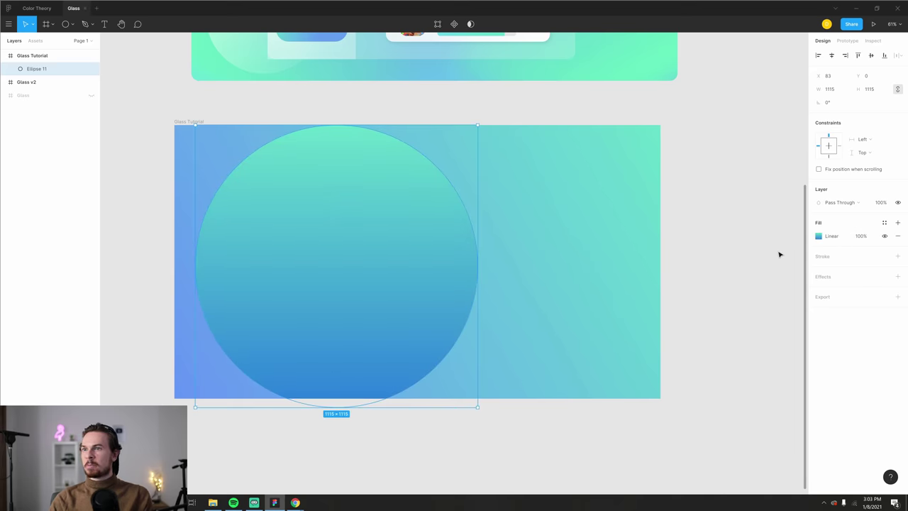
- Give the circle a 250 layer blur, shift it up-left, and enlarge it to 1250×1250
{"action": "left_click", "coordinate": [897, 277]}
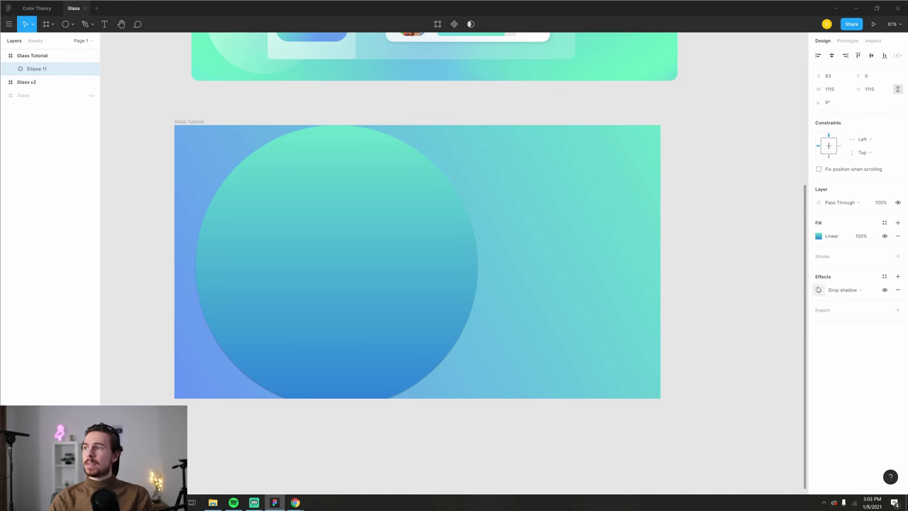
{"action": "left_click", "coordinate": [858, 291]}
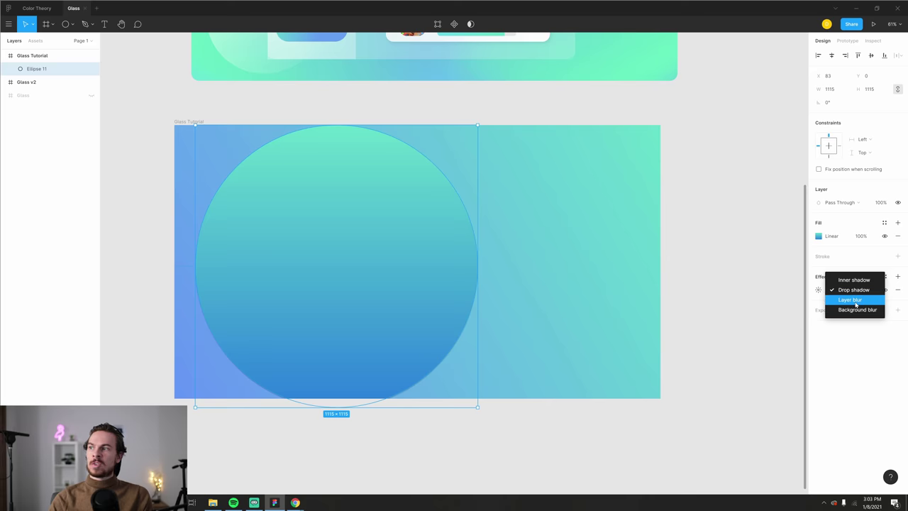
{"action": "left_click", "coordinate": [851, 299]}
{"action": "left_click", "coordinate": [818, 289]}
{"action": "left_click_drag", "start_coordinate": [719, 310], "coordinate": [677, 263]}
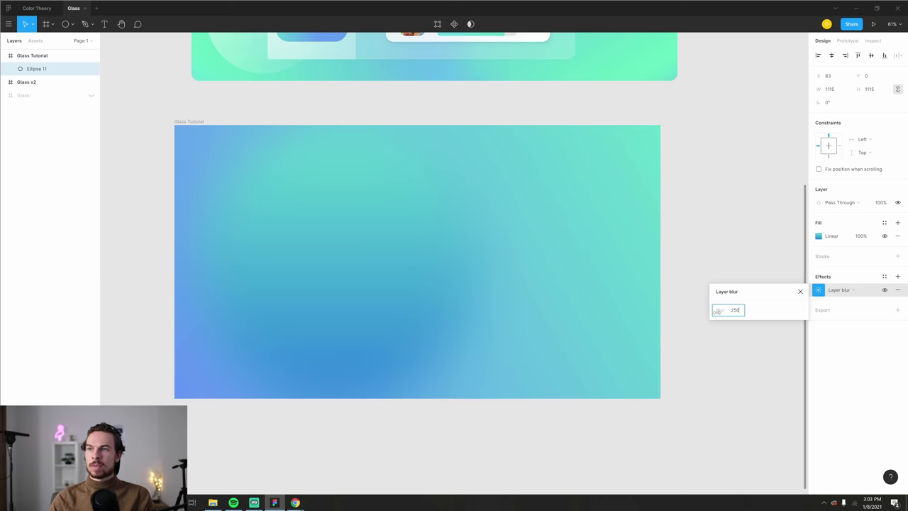
{"action": "left_click", "coordinate": [459, 403]}
{"action": "left_click_drag", "start_coordinate": [365, 305], "coordinate": [272, 241]}
{"action": "left_click_drag", "start_coordinate": [399, 344], "coordinate": [430, 379]}
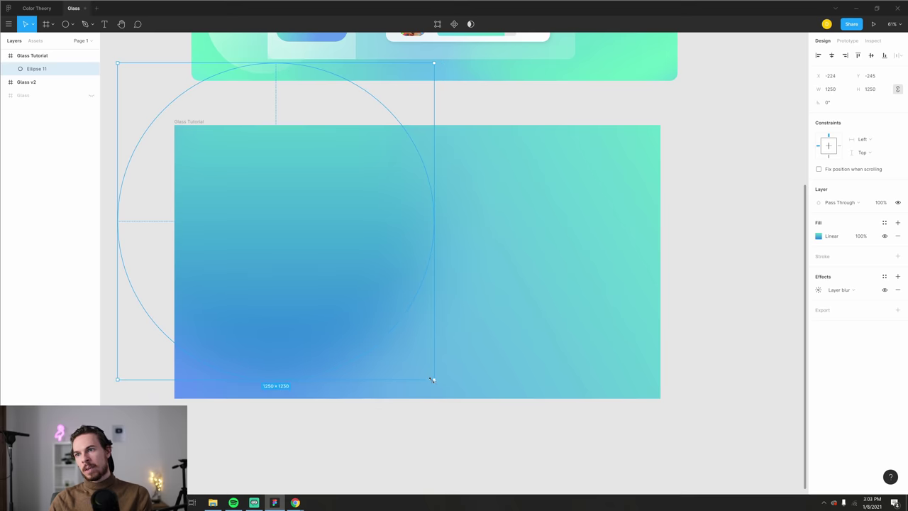
- Duplicate the blurred circle as Ellipse 12, rotate it about 180°, and place it top right
{"action": "scroll", "coordinate": [330, 297], "scroll_direction": "left", "scroll_amount": 1}
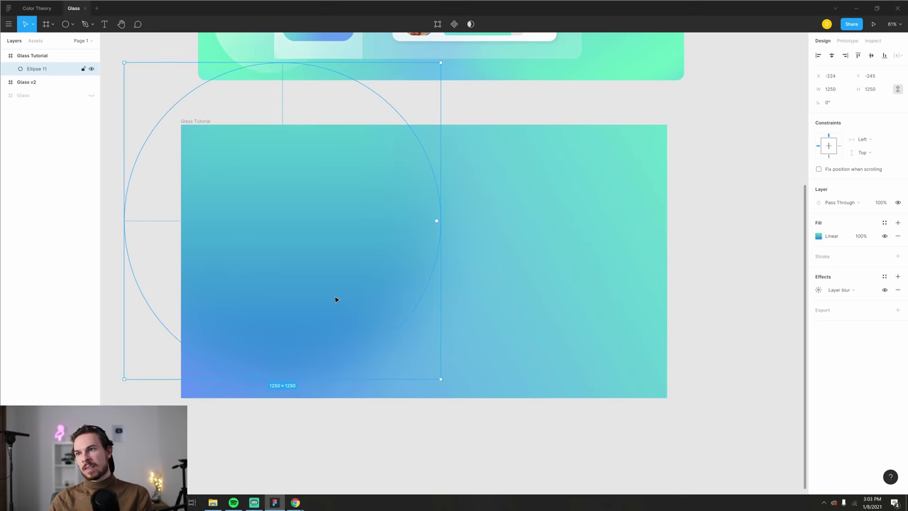
{"action": "left_click", "coordinate": [491, 445]}
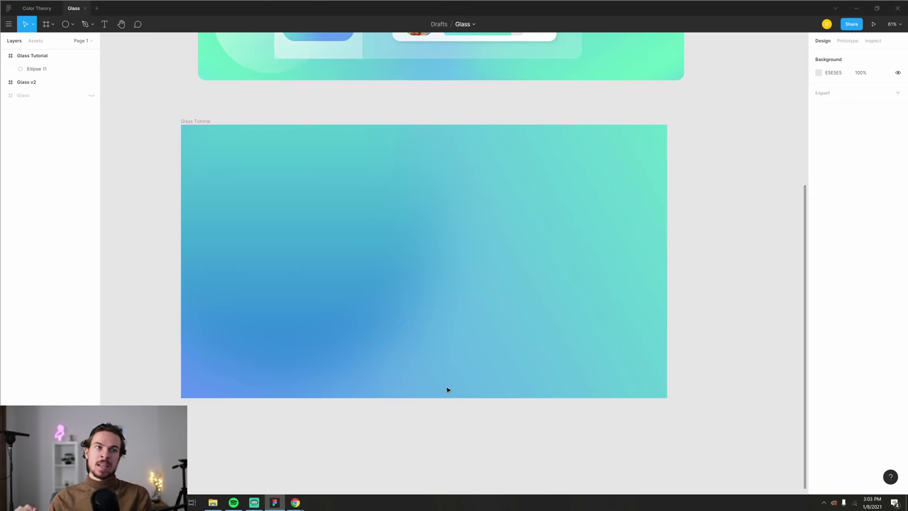
{"action": "left_click_drag", "start_coordinate": [298, 255], "coordinate": [591, 293]}
{"action": "left_click_drag", "start_coordinate": [736, 419], "coordinate": [480, 395]}
{"action": "left_click_drag", "start_coordinate": [616, 298], "coordinate": [641, 251]}
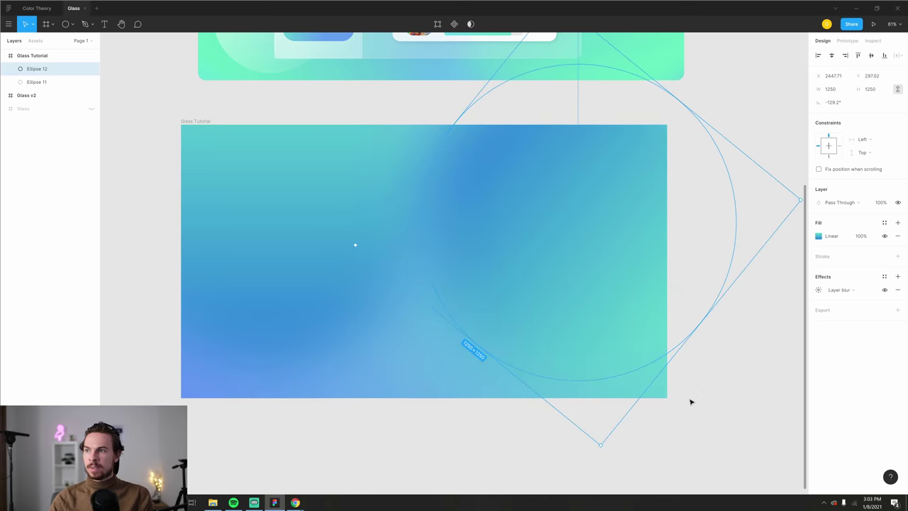
{"action": "left_click_drag", "start_coordinate": [608, 450], "coordinate": [545, 441]}
{"action": "key", "text": "ctrl+z"}
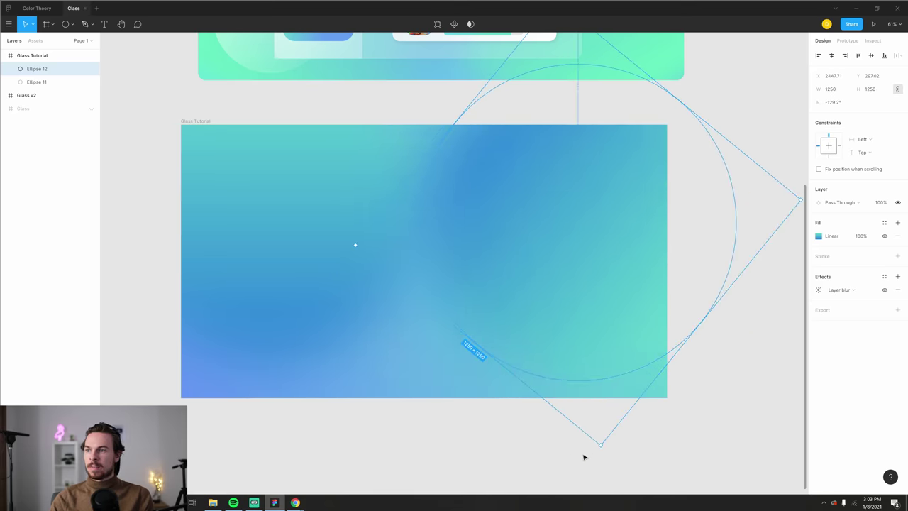
{"action": "left_click_drag", "start_coordinate": [599, 449], "coordinate": [418, 389]}
{"action": "left_click_drag", "start_coordinate": [622, 318], "coordinate": [626, 350]}
{"action": "left_click", "coordinate": [728, 426]}
{"action": "scroll", "coordinate": [456, 419], "scroll_direction": "right", "scroll_amount": 2}
{"action": "scroll", "coordinate": [456, 419], "scroll_direction": "up", "scroll_amount": 1}
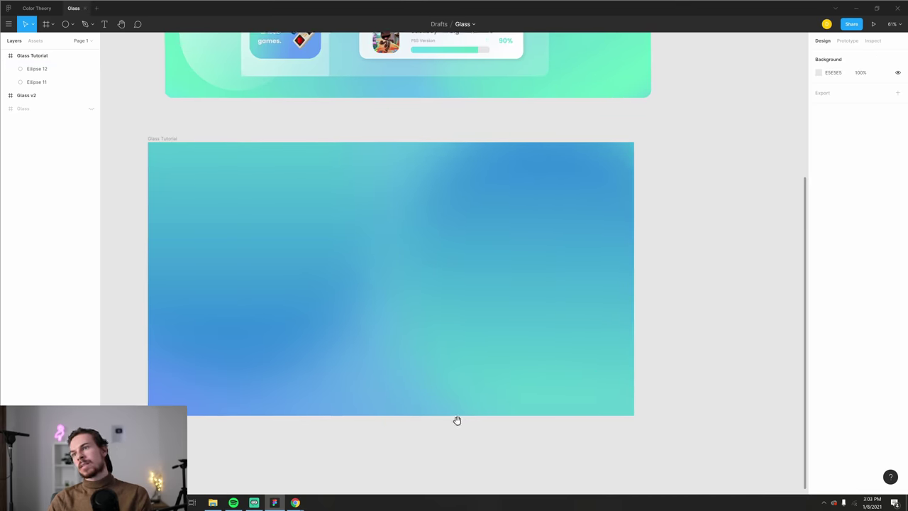
{"action": "scroll", "coordinate": [433, 414], "scroll_direction": "down", "scroll_amount": 1}
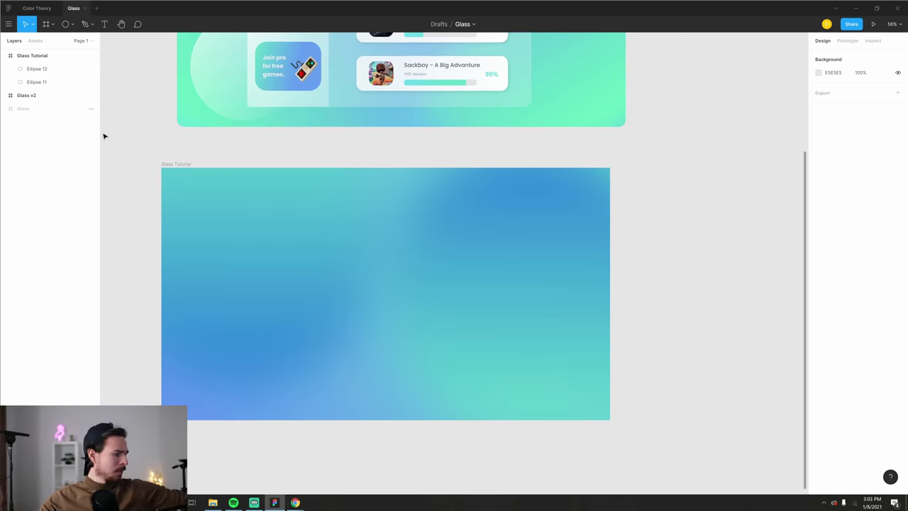
{"action": "scroll", "coordinate": [387, 256], "scroll_direction": "up", "scroll_amount": 5}
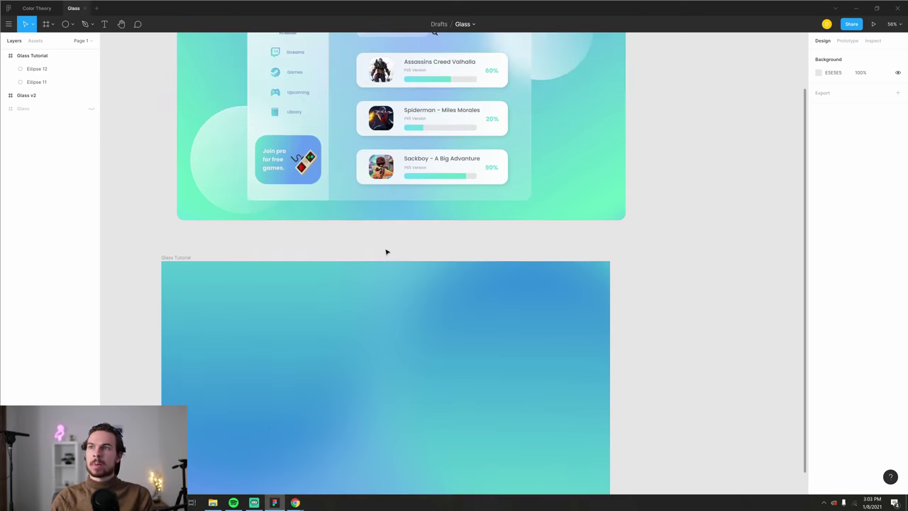
{"action": "scroll", "coordinate": [425, 213], "scroll_direction": "down", "scroll_amount": 3}
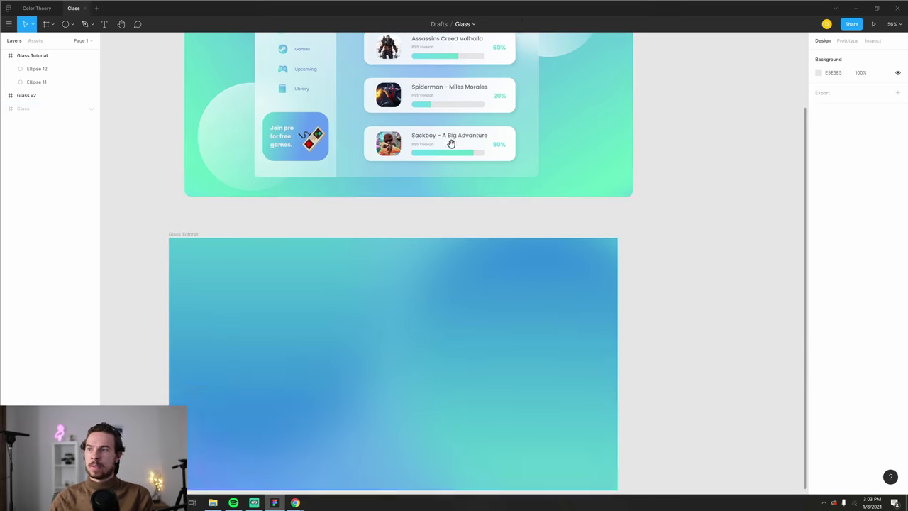
{"action": "scroll", "coordinate": [656, 242], "scroll_direction": "up", "scroll_amount": 1}
{"action": "scroll", "coordinate": [592, 213], "scroll_direction": "down", "scroll_amount": 3}
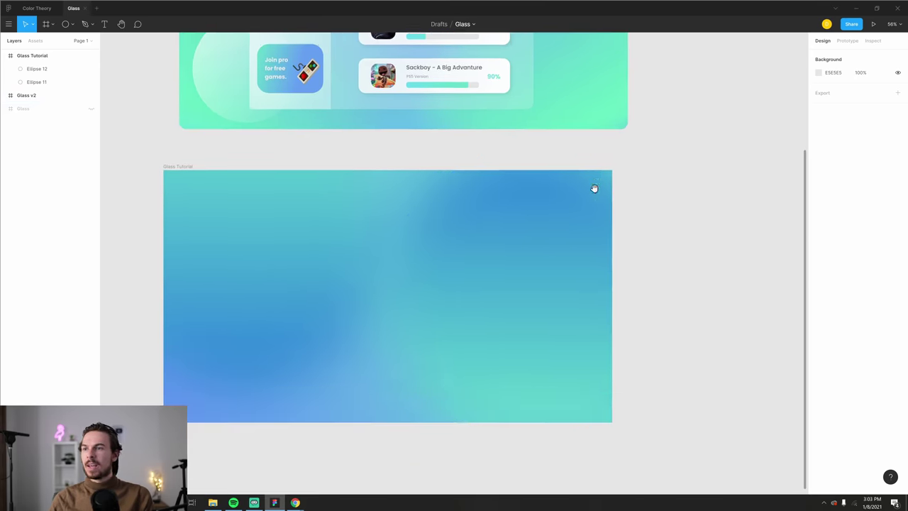
{"action": "scroll", "coordinate": [315, 241], "scroll_direction": "up", "scroll_amount": 4}
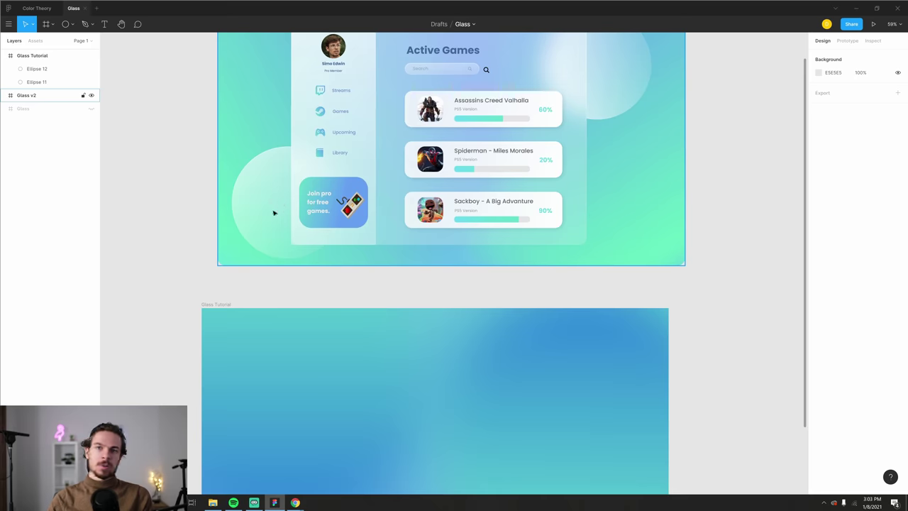
{"action": "scroll", "coordinate": [511, 188], "scroll_direction": "down", "scroll_amount": 3}
{"action": "scroll", "coordinate": [445, 251], "scroll_direction": "up", "scroll_amount": 5}
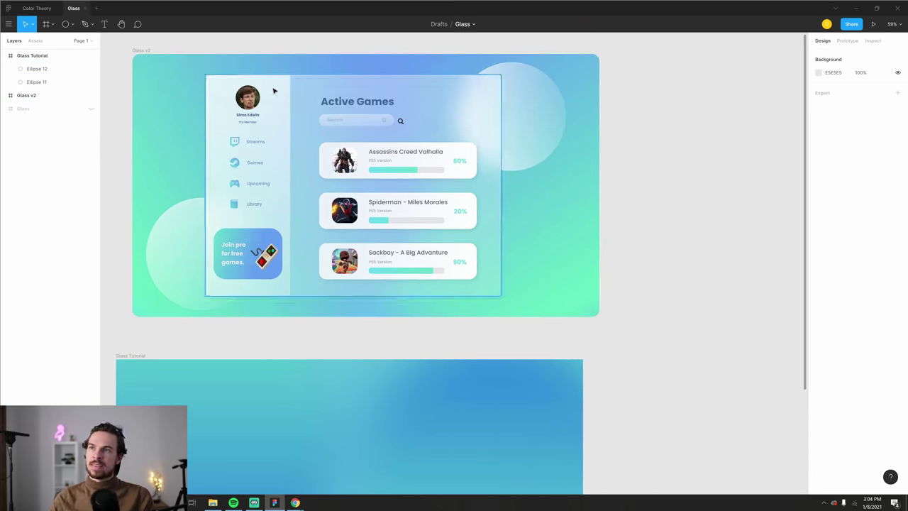
{"action": "scroll", "coordinate": [192, 166], "scroll_direction": "down", "scroll_amount": 4}
{"action": "scroll", "coordinate": [208, 232], "scroll_direction": "down", "scroll_amount": 1}
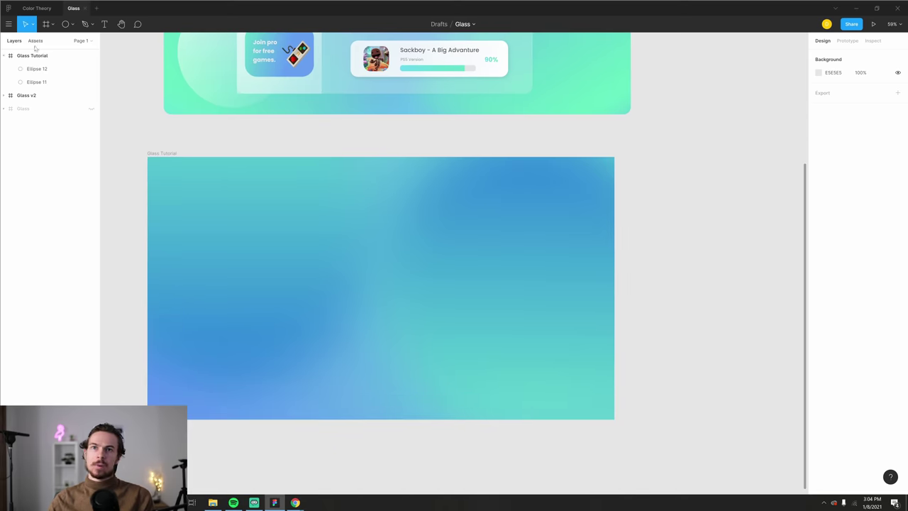
- Group Ellipse 12 and Ellipse 11, name the group bg, and lock it
{"action": "left_click", "coordinate": [36, 68]}
{"action": "left_click", "coordinate": [38, 82], "text": "shift"}
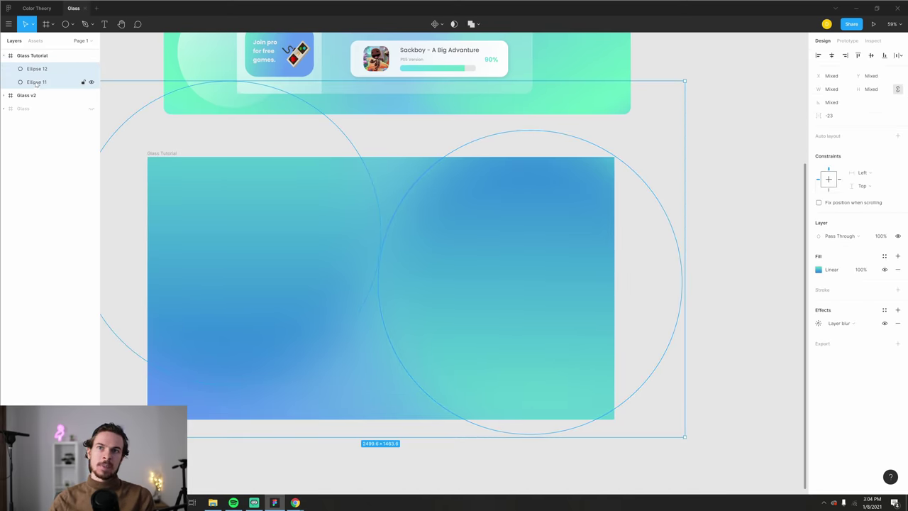
{"action": "key", "text": "ctrl+g"}
{"action": "double_click", "coordinate": [32, 69]}
{"action": "type", "text": "bg"}
{"action": "key", "text": "Return"}
{"action": "left_click", "coordinate": [83, 69]}
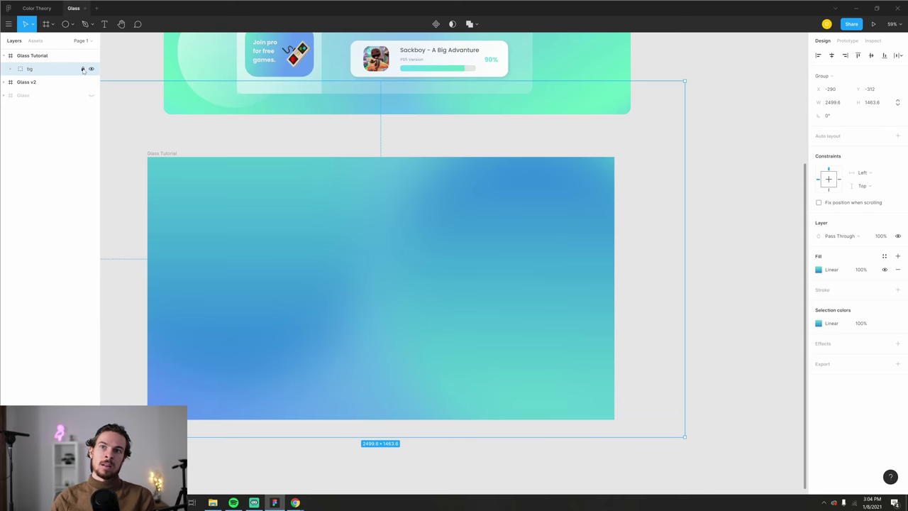
{"action": "left_click", "coordinate": [288, 244]}
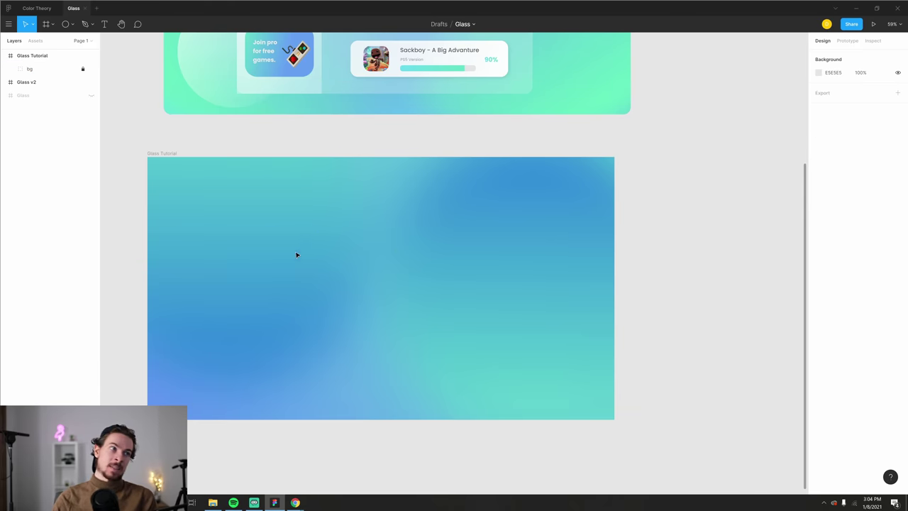
- Draw Rectangle 17 in the Glass Tutorial frame, widen both edges, and centre it
{"action": "scroll", "coordinate": [567, 247], "scroll_direction": "down", "scroll_amount": 2}
{"action": "scroll", "coordinate": [251, 173], "scroll_direction": "up", "scroll_amount": 1}
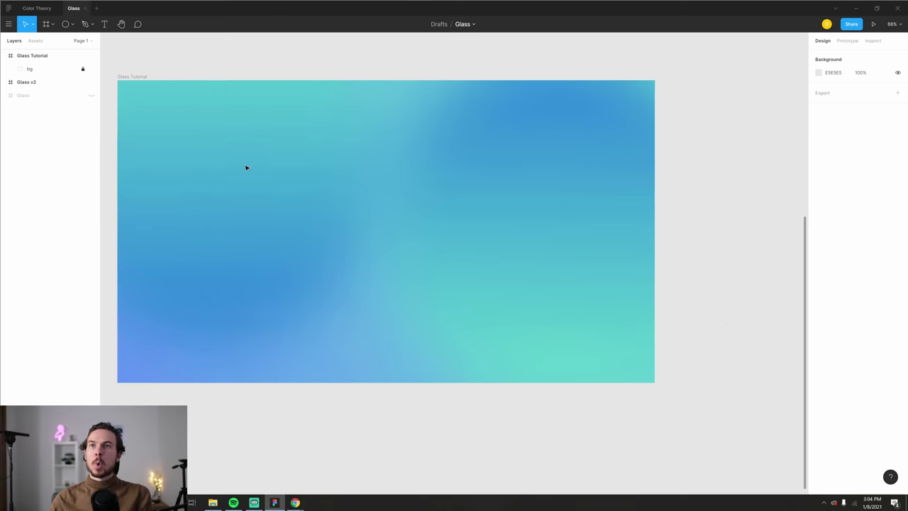
{"action": "left_click", "coordinate": [71, 24]}
{"action": "left_click", "coordinate": [68, 43]}
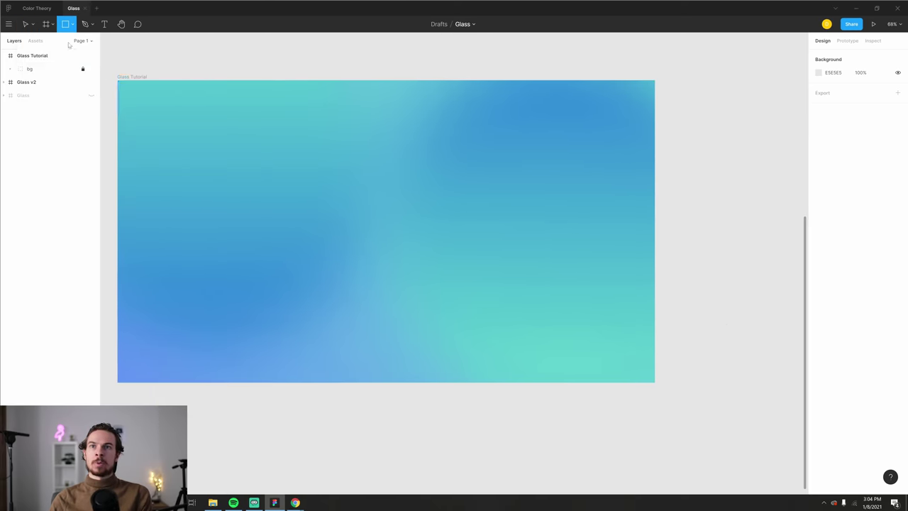
{"action": "mouse_move", "coordinate": [248, 110]}
{"action": "left_mouse_down"}
{"action": "mouse_move", "coordinate": [506, 355]}
{"action": "mouse_move", "coordinate": [517, 355]}
{"action": "left_mouse_up"}
{"action": "scroll", "coordinate": [504, 333], "scroll_direction": "down", "scroll_amount": 3}
{"action": "scroll", "coordinate": [408, 217], "scroll_direction": "up", "scroll_amount": 2}
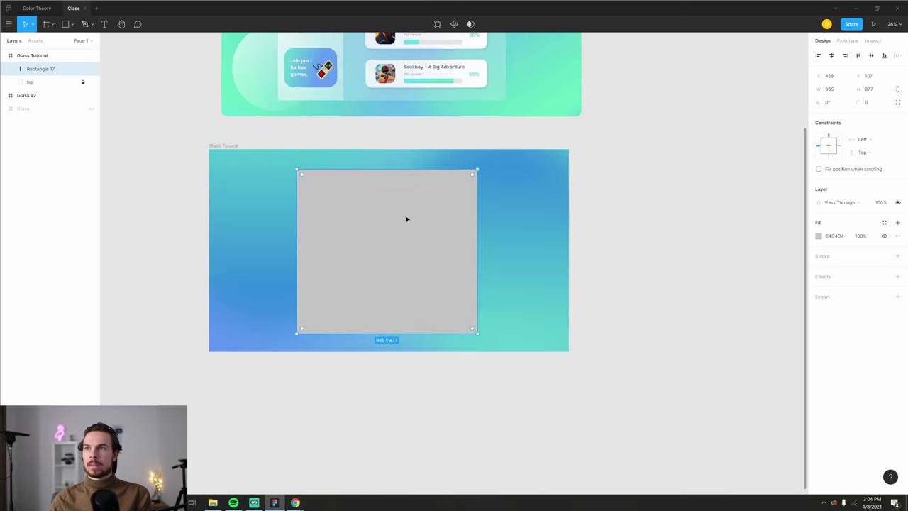
{"action": "left_click_drag", "start_coordinate": [282, 245], "coordinate": [244, 245]}
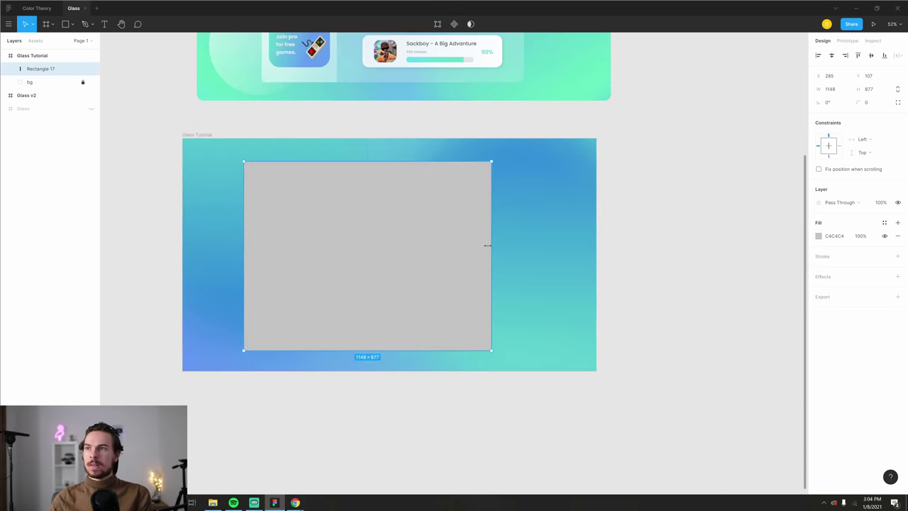
{"action": "left_click_drag", "start_coordinate": [495, 248], "coordinate": [518, 248]}
{"action": "left_click_drag", "start_coordinate": [418, 257], "coordinate": [422, 259]}
{"action": "left_click", "coordinate": [442, 436]}
- Add a 12-column layout grid to the Glass Tutorial frame
{"action": "scroll", "coordinate": [391, 347], "scroll_direction": "up", "scroll_amount": 2}
{"action": "left_click", "coordinate": [44, 55]}
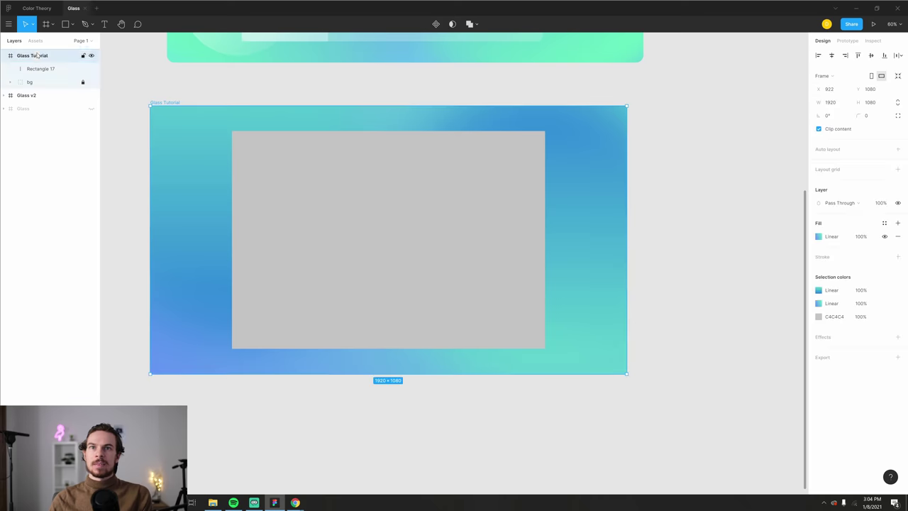
{"action": "left_click", "coordinate": [897, 169]}
{"action": "left_click", "coordinate": [819, 182]}
{"action": "left_click", "coordinate": [732, 186]}
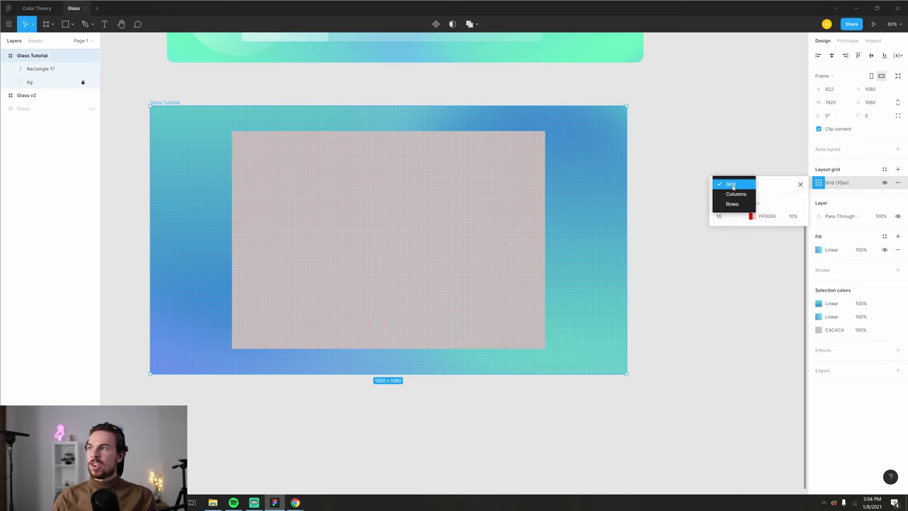
{"action": "left_click", "coordinate": [735, 204]}
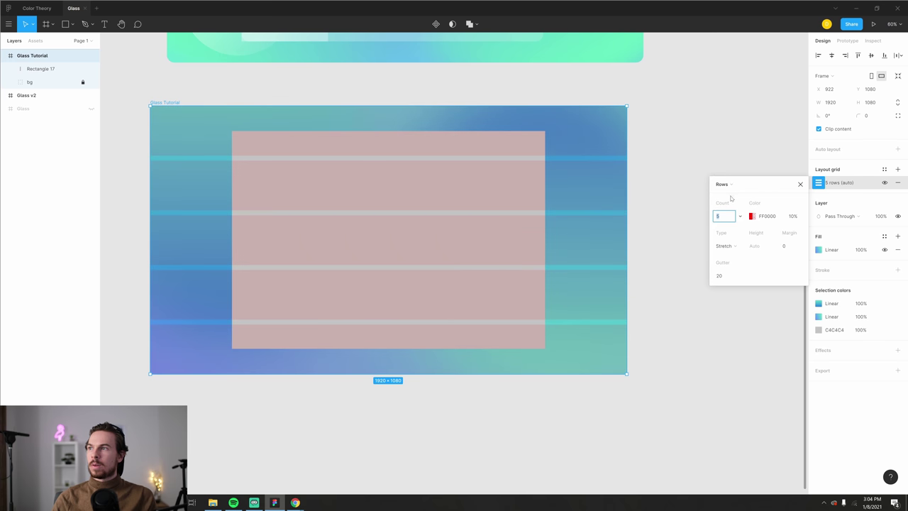
{"action": "left_click", "coordinate": [725, 185]}
{"action": "left_click", "coordinate": [727, 174]}
{"action": "type", "text": "12"}
{"action": "key", "text": "Return"}
- Widen Rectangle 17 to 1274 px so it fits the grid columns
{"action": "scroll", "coordinate": [295, 238], "scroll_direction": "up", "scroll_amount": 1}
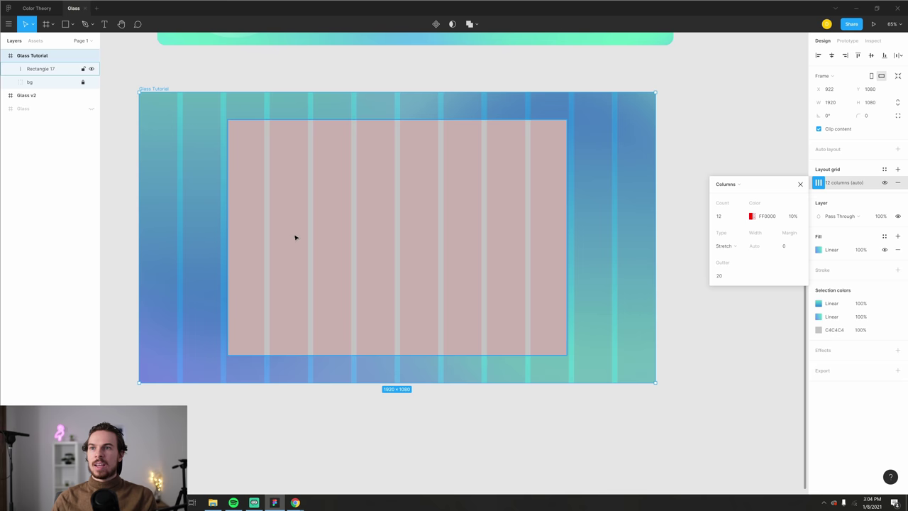
{"action": "left_click", "coordinate": [295, 238]}
{"action": "scroll", "coordinate": [249, 235], "scroll_direction": "up", "scroll_amount": 5}
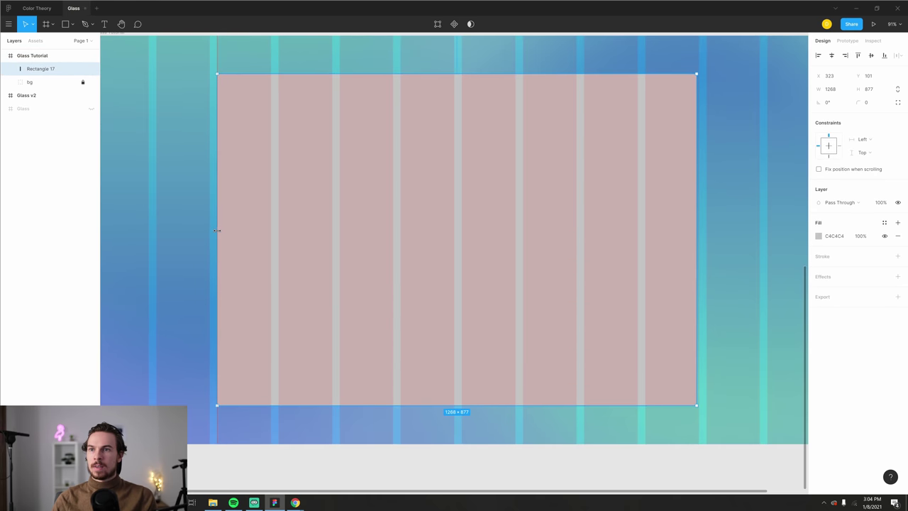
{"action": "left_click_drag", "start_coordinate": [696, 230], "coordinate": [700, 230]}
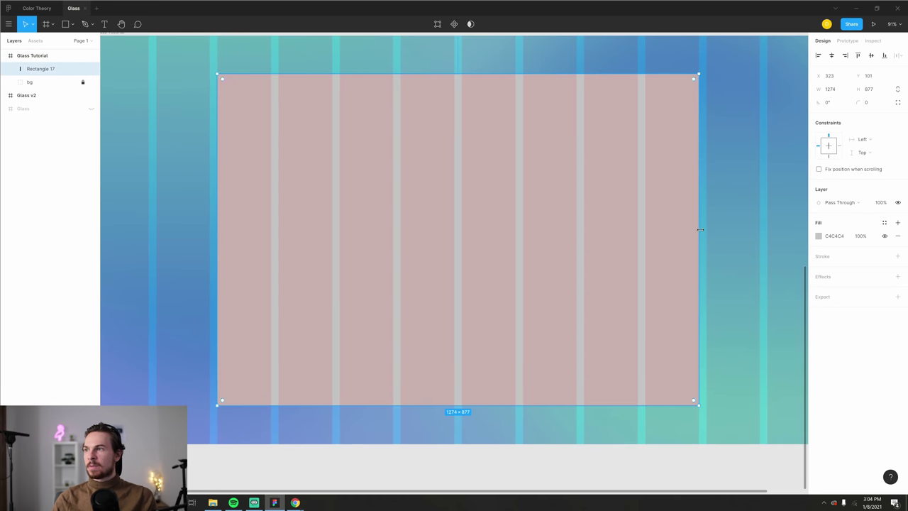
{"action": "scroll", "coordinate": [715, 293], "scroll_direction": "down", "scroll_amount": 5}
{"action": "scroll", "coordinate": [674, 298], "scroll_direction": "right", "scroll_amount": 2}
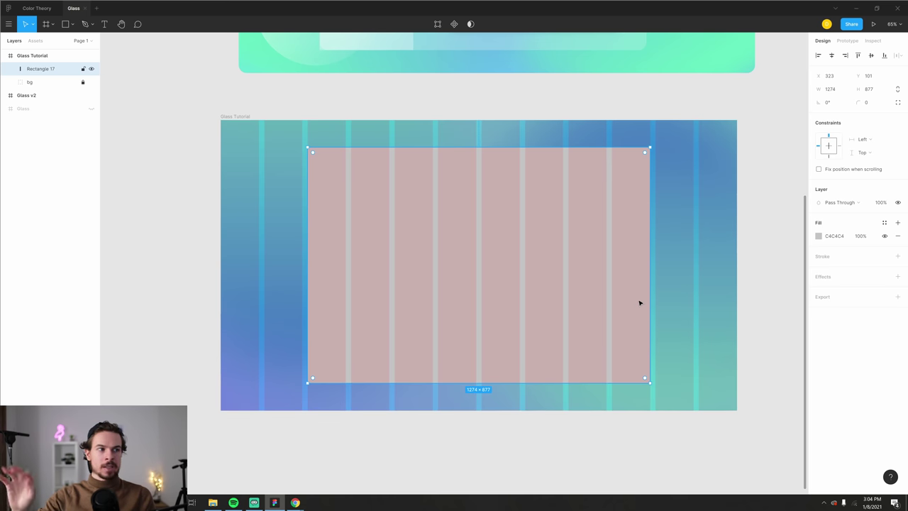
{"action": "scroll", "coordinate": [567, 300], "scroll_direction": "right", "scroll_amount": 3}
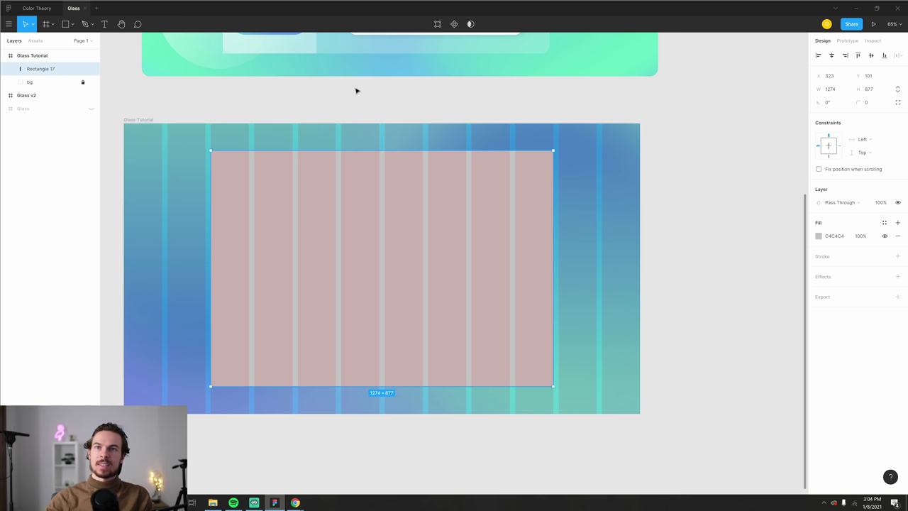
- Delete the frame's layout grid, then reselect Rectangle 17 and bring up its fill settings
{"action": "left_click", "coordinate": [43, 56]}
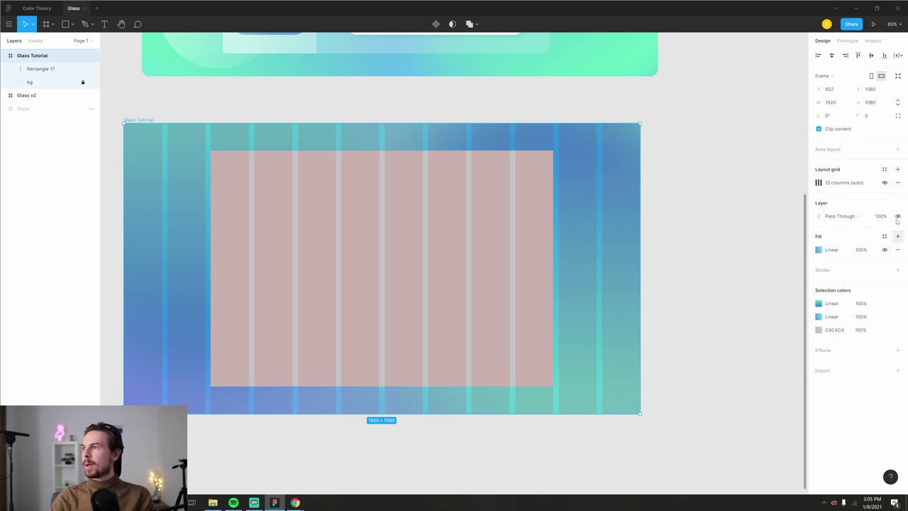
{"action": "left_click", "coordinate": [897, 182]}
{"action": "left_click", "coordinate": [664, 428]}
{"action": "left_click", "coordinate": [298, 250]}
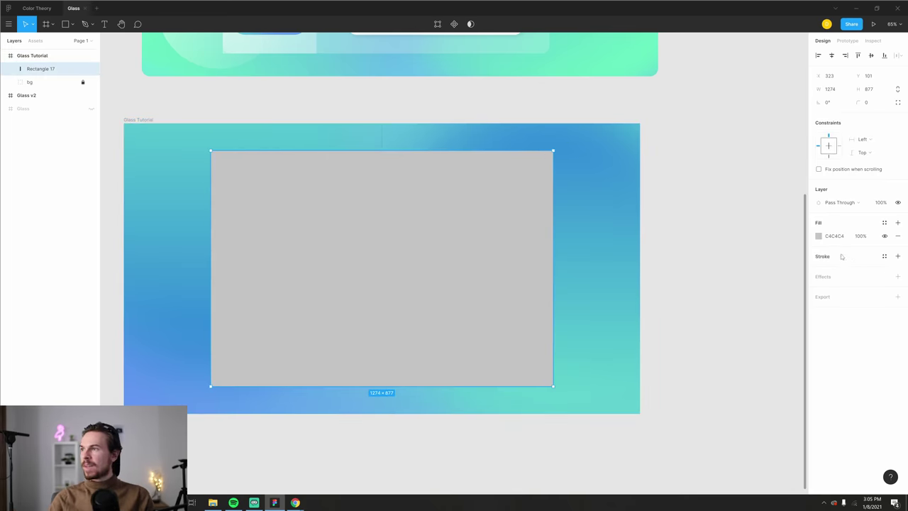
{"action": "left_click", "coordinate": [819, 236]}
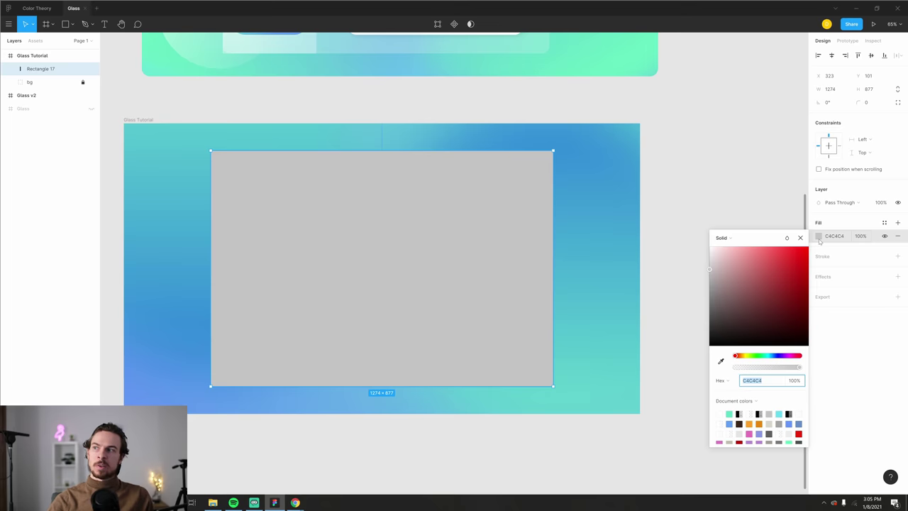
- Make the rectangle's fill a white FFFFFF linear gradient running diagonally corner to corner
{"action": "type", "text": "ffffff"}
{"action": "key", "text": "Return"}
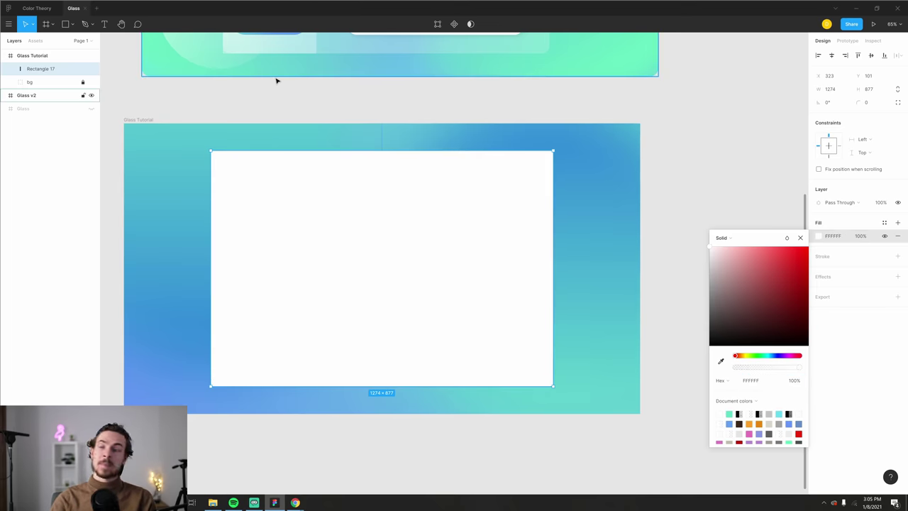
{"action": "left_click", "coordinate": [736, 236]}
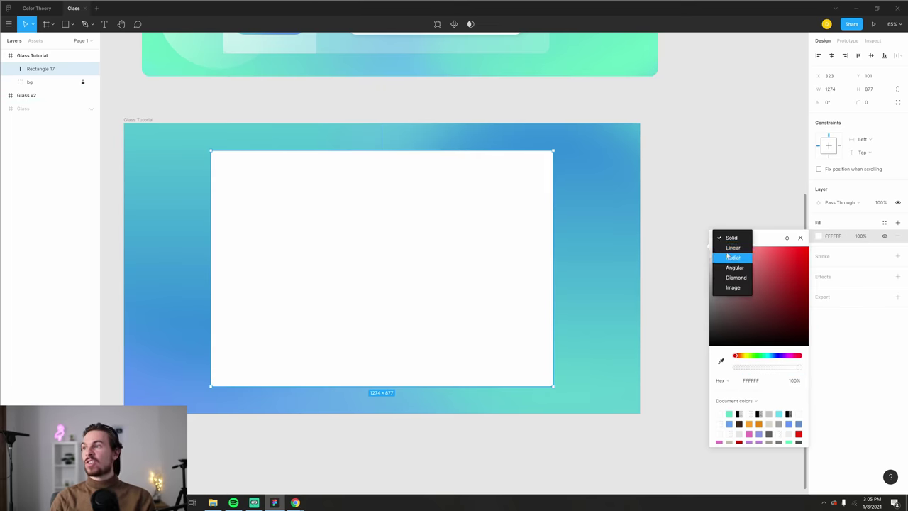
{"action": "left_click", "coordinate": [730, 249]}
{"action": "left_click_drag", "start_coordinate": [388, 387], "coordinate": [554, 383]}
{"action": "left_click_drag", "start_coordinate": [383, 151], "coordinate": [214, 148]}
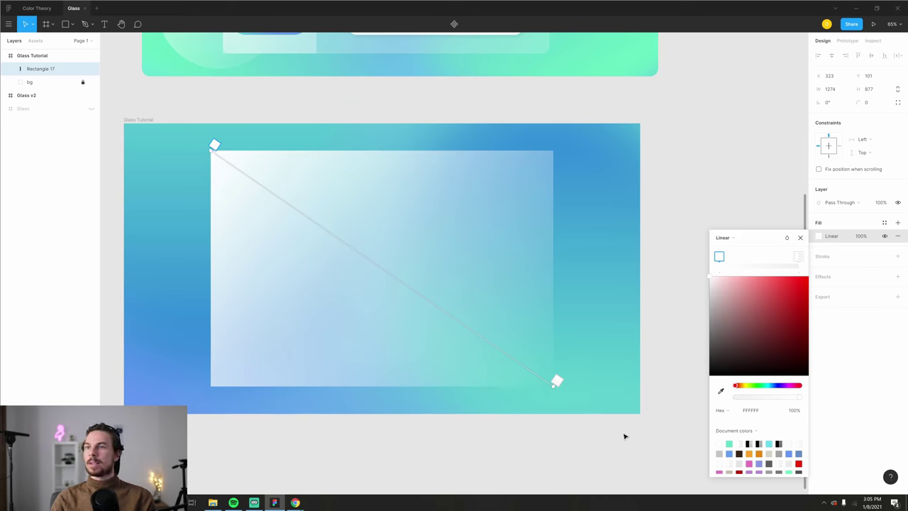
- Set the gradient stops to 80% opacity top-left and 20% bottom-right
{"action": "left_click", "coordinate": [795, 411]}
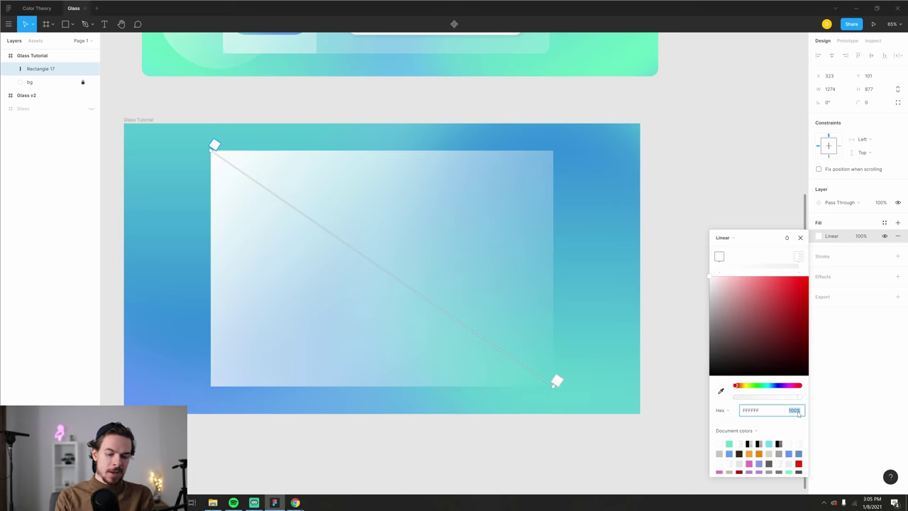
{"action": "key", "text": "Return"}
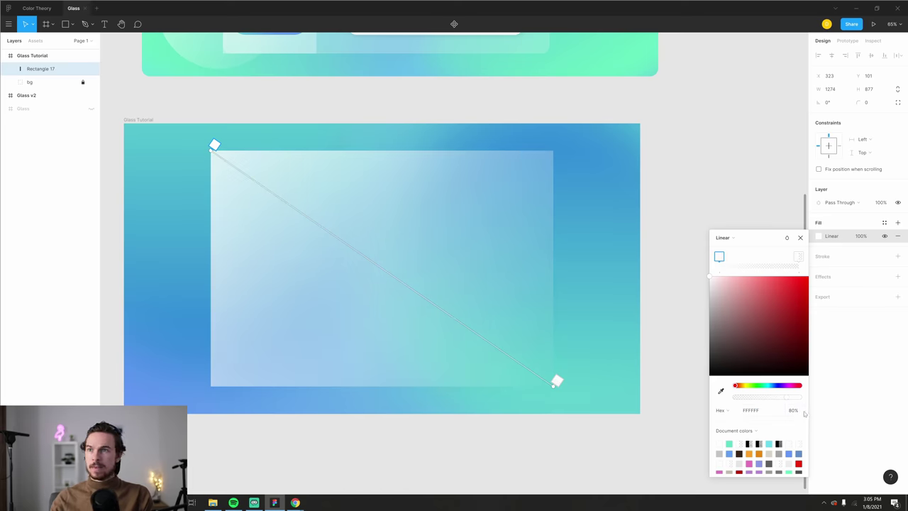
{"action": "left_click", "coordinate": [798, 257]}
{"action": "left_click", "coordinate": [795, 410]}
{"action": "type", "text": "20"}
{"action": "key", "text": "Return"}
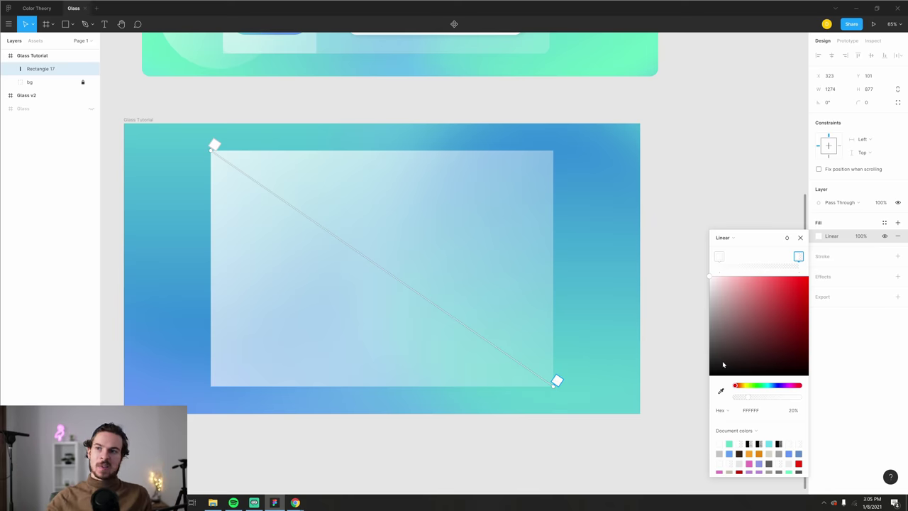
{"action": "left_click", "coordinate": [800, 238]}
{"action": "left_click", "coordinate": [754, 288]}
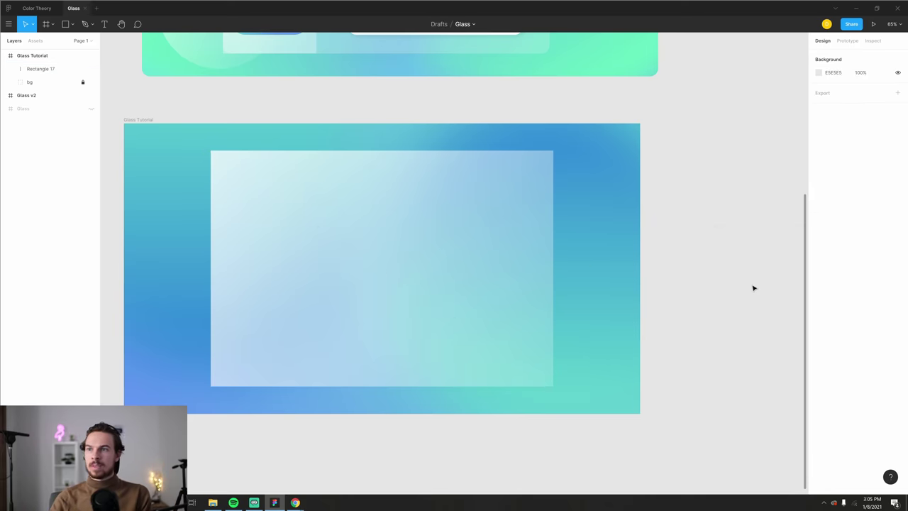
- Inspect the existing card's glass fill settings, then reselect Rectangle 17
{"action": "scroll", "coordinate": [564, 261], "scroll_direction": "down", "scroll_amount": 5}
{"action": "scroll", "coordinate": [527, 220], "scroll_direction": "up", "scroll_amount": 8}
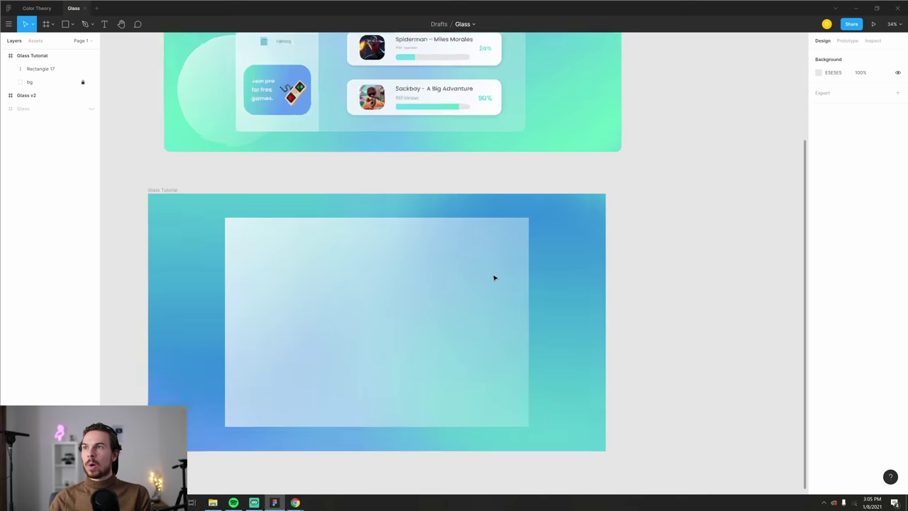
{"action": "scroll", "coordinate": [432, 312], "scroll_direction": "down", "scroll_amount": 3}
{"action": "scroll", "coordinate": [450, 151], "scroll_direction": "up", "scroll_amount": 3}
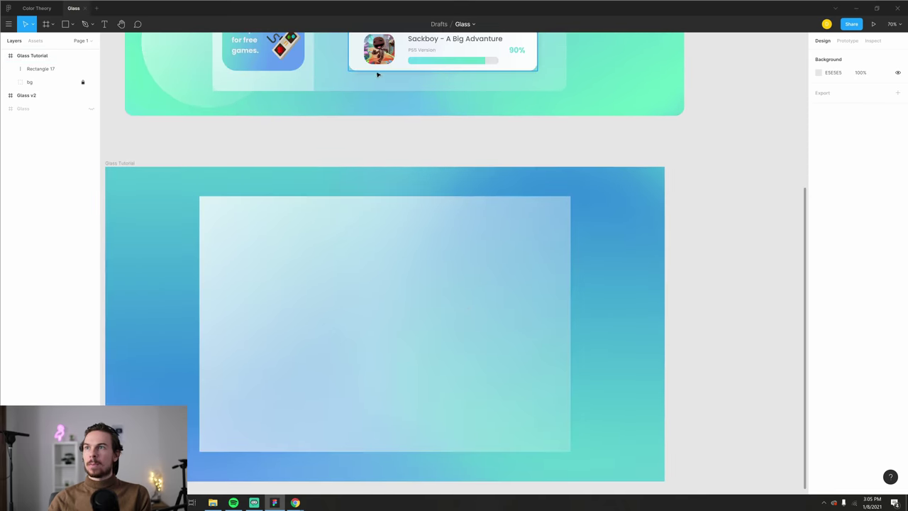
{"action": "left_click", "coordinate": [374, 79]}
{"action": "scroll", "coordinate": [320, 177], "scroll_direction": "down", "scroll_amount": 3}
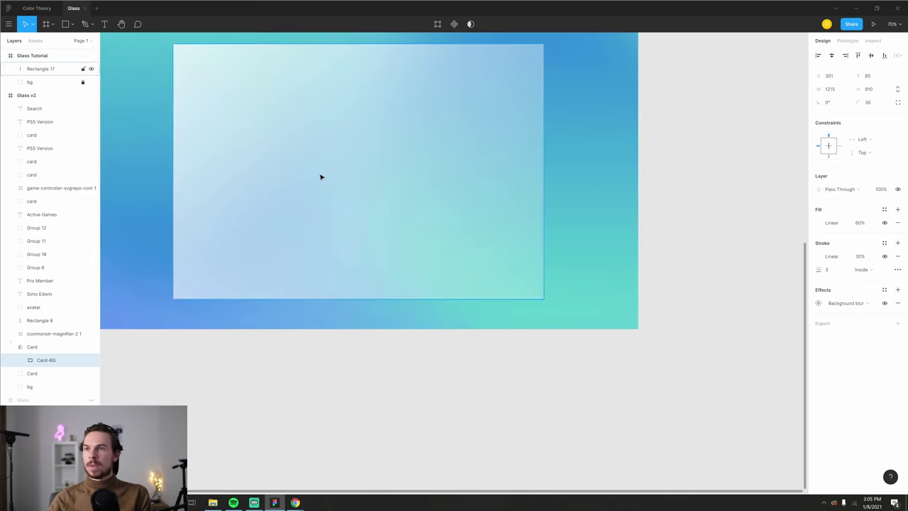
{"action": "left_click", "coordinate": [320, 177]}
{"action": "scroll", "coordinate": [346, 247], "scroll_direction": "up", "scroll_amount": 1}
{"action": "scroll", "coordinate": [346, 247], "scroll_direction": "up", "scroll_amount": 1}
{"action": "left_click_drag", "start_coordinate": [307, 290], "coordinate": [320, 295]}
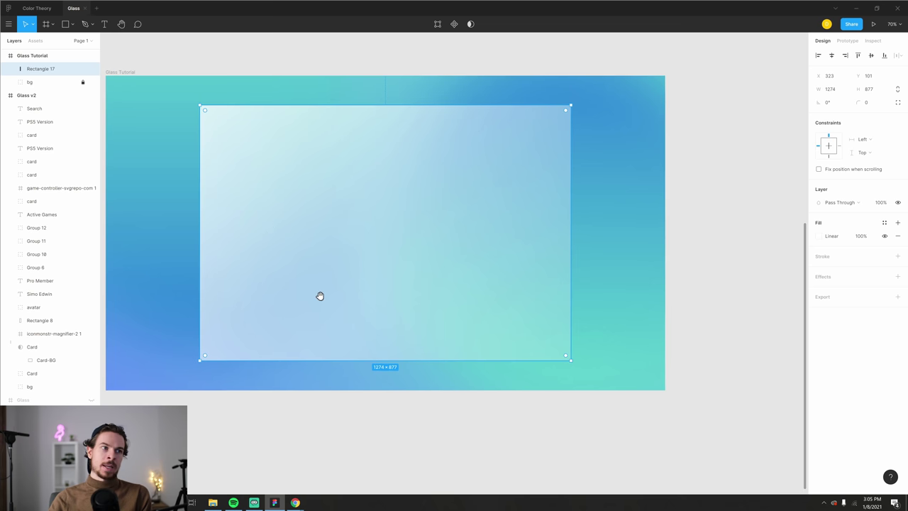
- Set Rectangle 17's fill opacity to 60% and preview it over the backdrop
{"action": "left_click", "coordinate": [861, 235]}
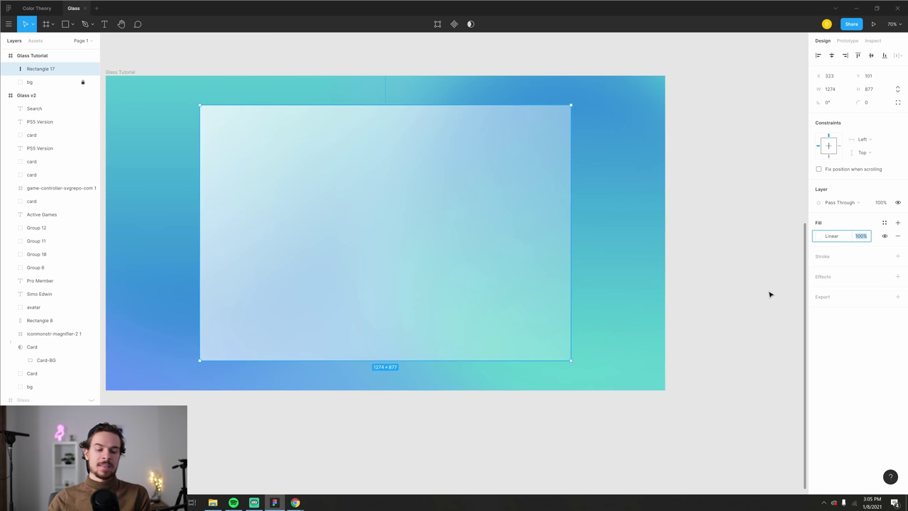
{"action": "type", "text": "60"}
{"action": "key", "text": "Return"}
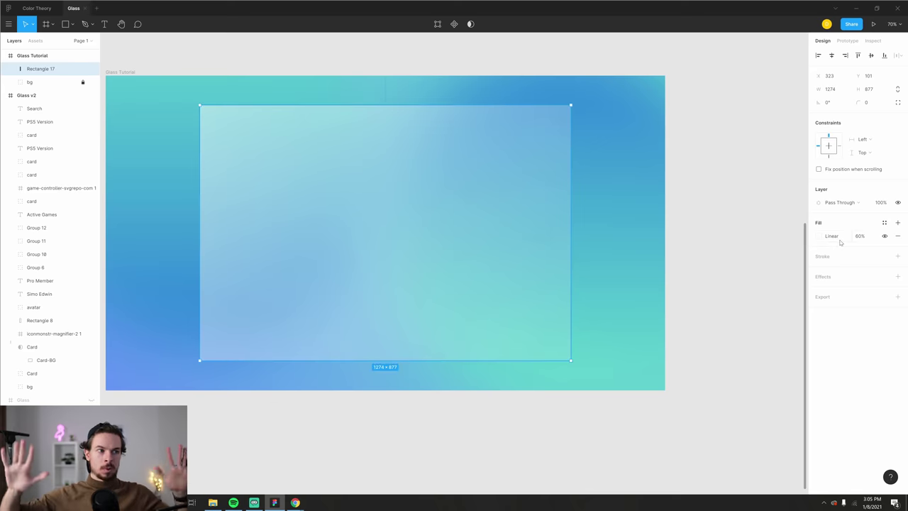
{"action": "left_click", "coordinate": [628, 428]}
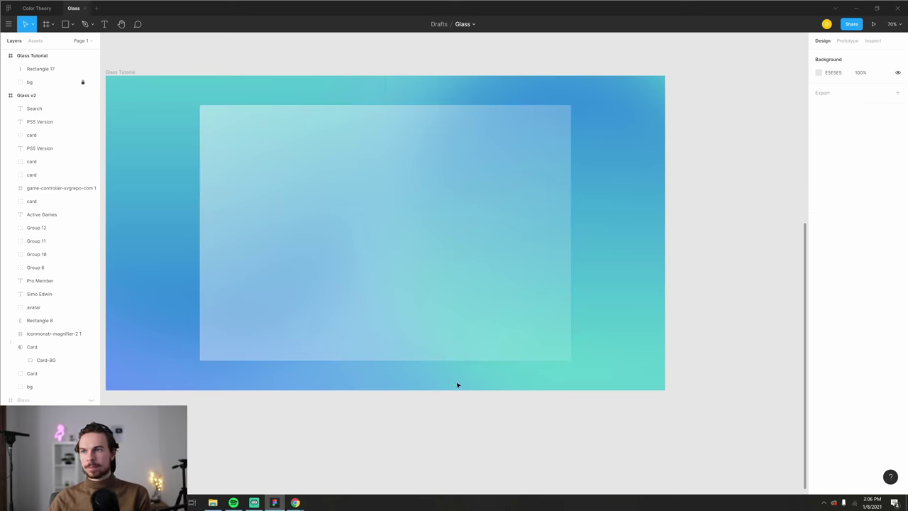
{"action": "scroll", "coordinate": [457, 386], "scroll_direction": "left", "scroll_amount": 2}
{"action": "left_click", "coordinate": [466, 284]}
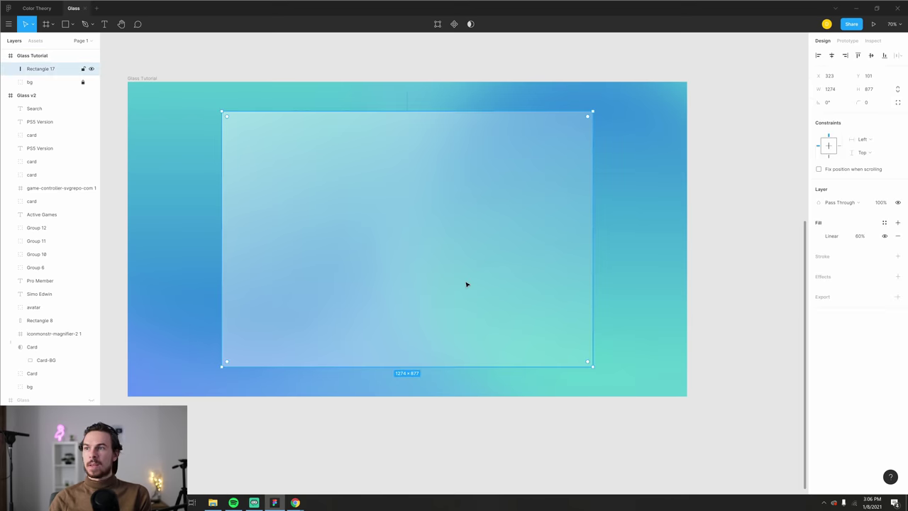
{"action": "scroll", "coordinate": [420, 267], "scroll_direction": "up", "scroll_amount": 2}
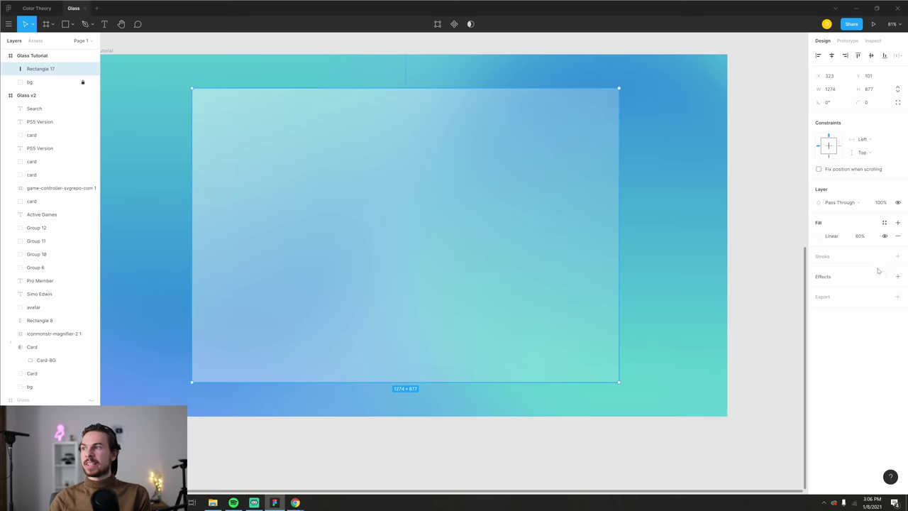
- Add a white (fff) 3 px stroke to the glass rectangle
{"action": "left_click", "coordinate": [897, 256]}
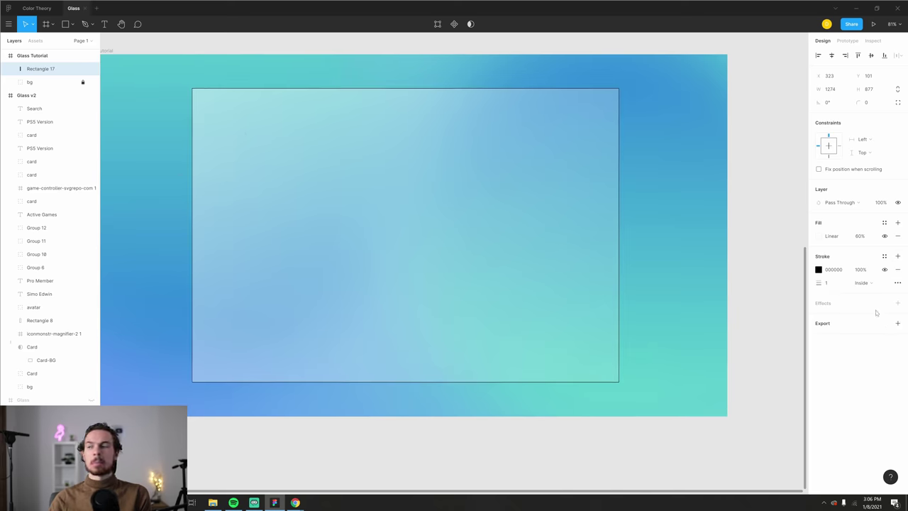
{"action": "left_click", "coordinate": [825, 272]}
{"action": "type", "text": "fff"}
{"action": "left_click", "coordinate": [818, 269]}
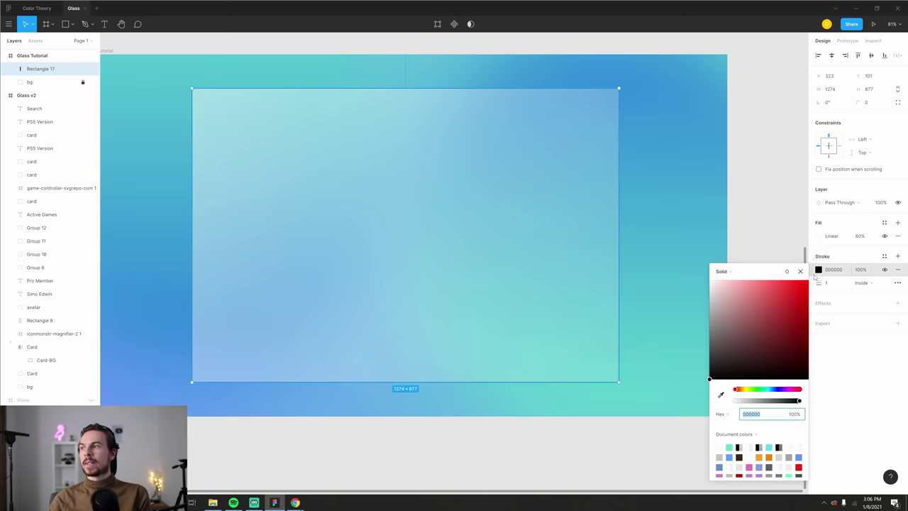
{"action": "left_click_drag", "start_coordinate": [817, 281], "coordinate": [819, 296]}
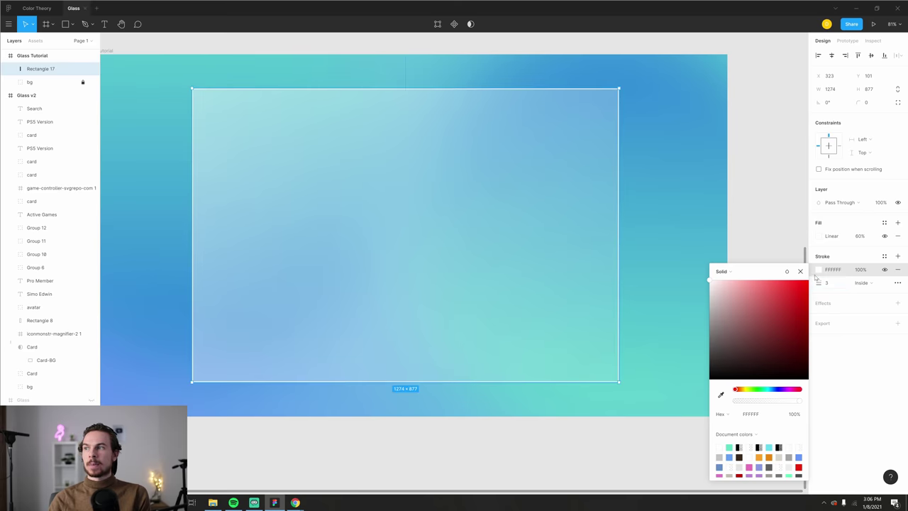
- Make the stroke a linear gradient running diagonally from the top-left to the bottom-right corner
{"action": "left_click", "coordinate": [733, 275]}
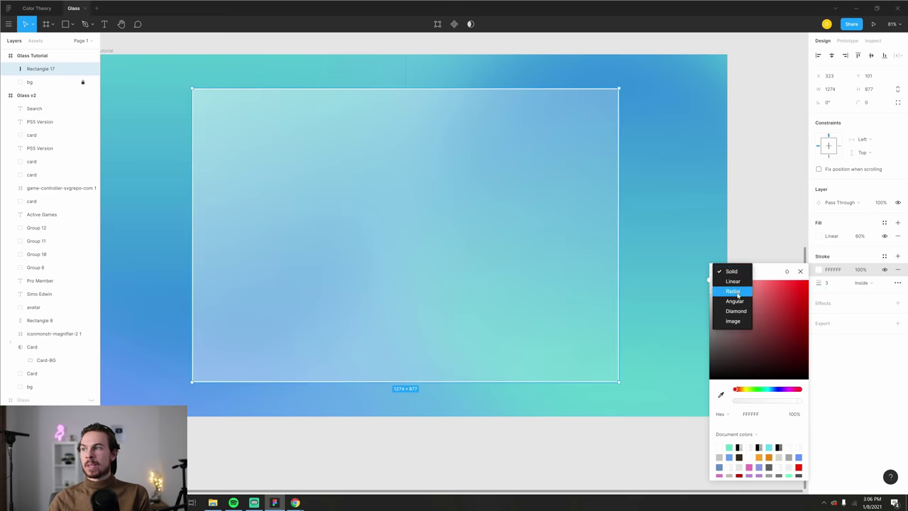
{"action": "left_click", "coordinate": [723, 282]}
{"action": "left_click_drag", "start_coordinate": [404, 88], "coordinate": [195, 85]}
{"action": "left_click_drag", "start_coordinate": [406, 383], "coordinate": [619, 383]}
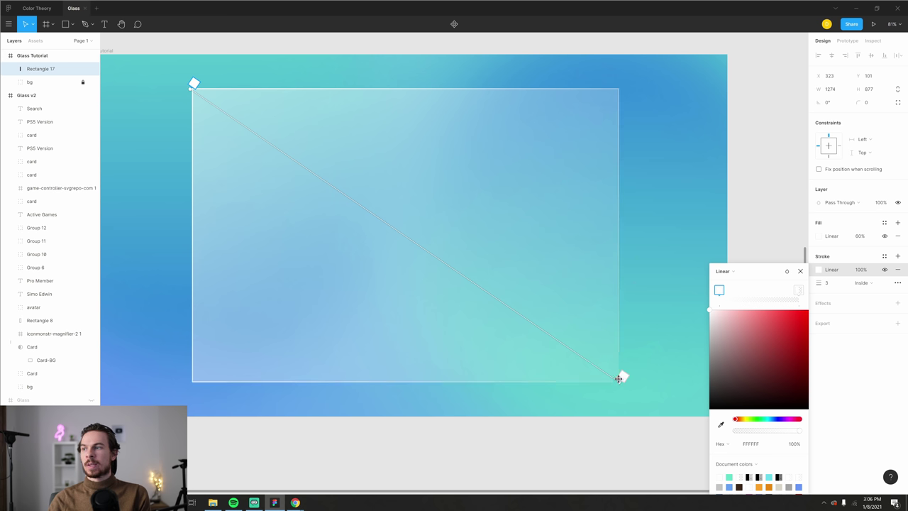
- Set the stroke opacity to 60% and preview the result on the glass rectangle
{"action": "left_click", "coordinate": [819, 274]}
{"action": "left_click", "coordinate": [858, 271]}
{"action": "type", "text": "60"}
{"action": "key", "text": "Return"}
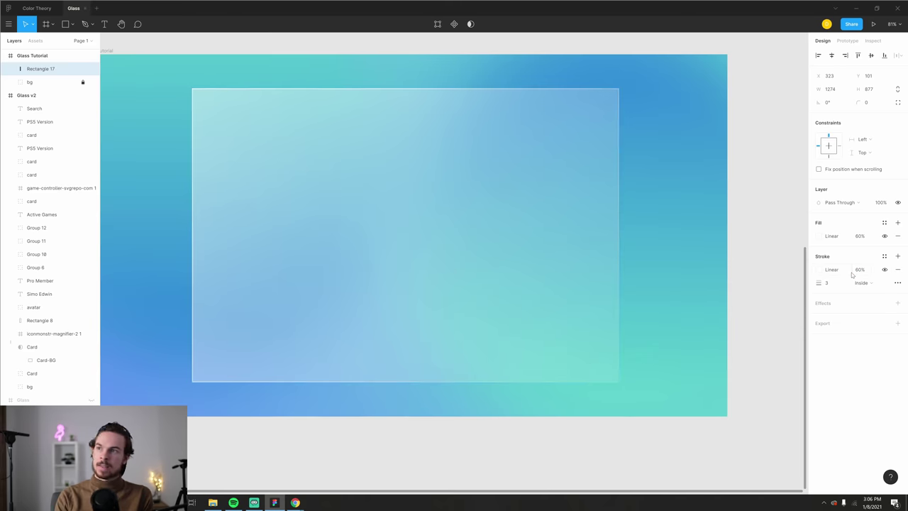
{"action": "left_click", "coordinate": [272, 151]}
{"action": "left_click", "coordinate": [543, 464]}
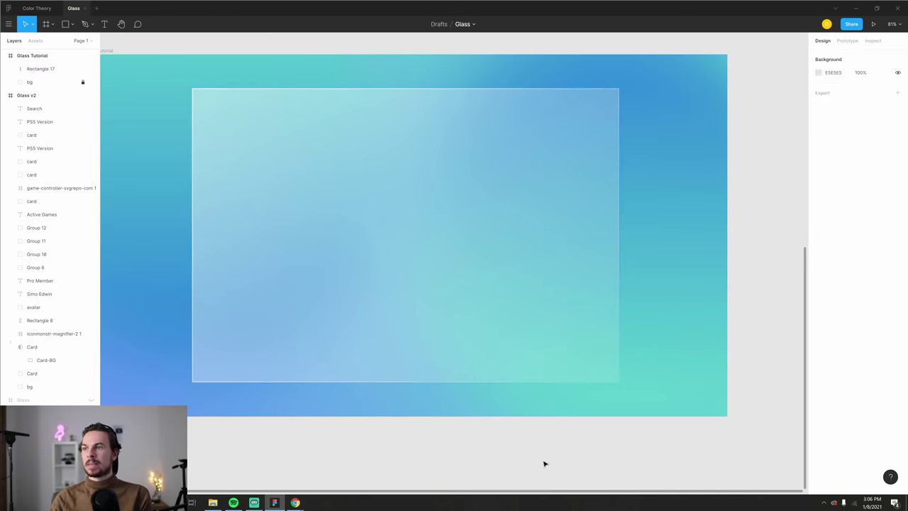
{"action": "left_click", "coordinate": [416, 263]}
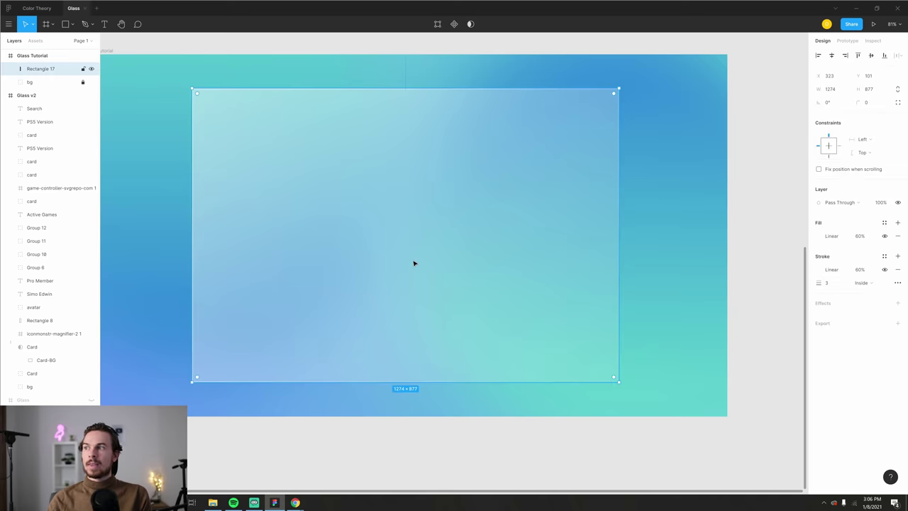
- Give the Glass Tutorial frame a corner radius of 30
{"action": "left_click", "coordinate": [656, 234]}
{"action": "left_click", "coordinate": [42, 55]}
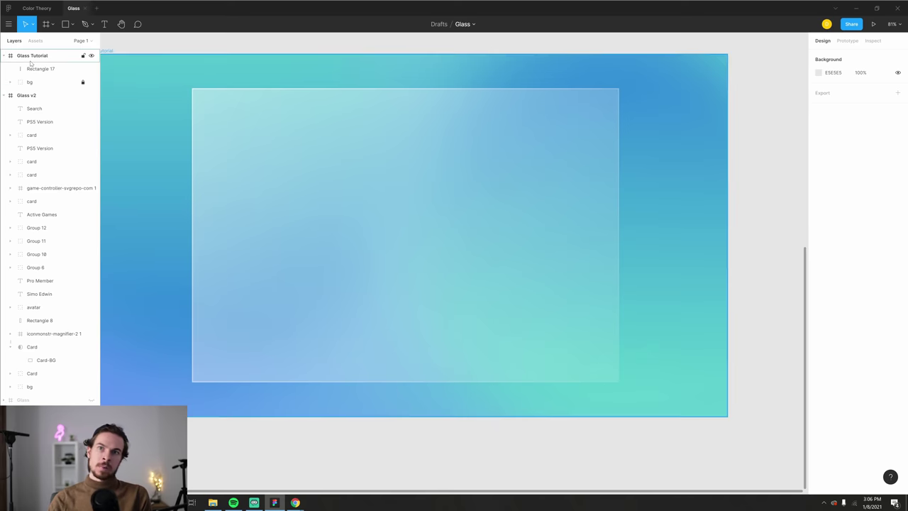
{"action": "key", "text": "shift+2"}
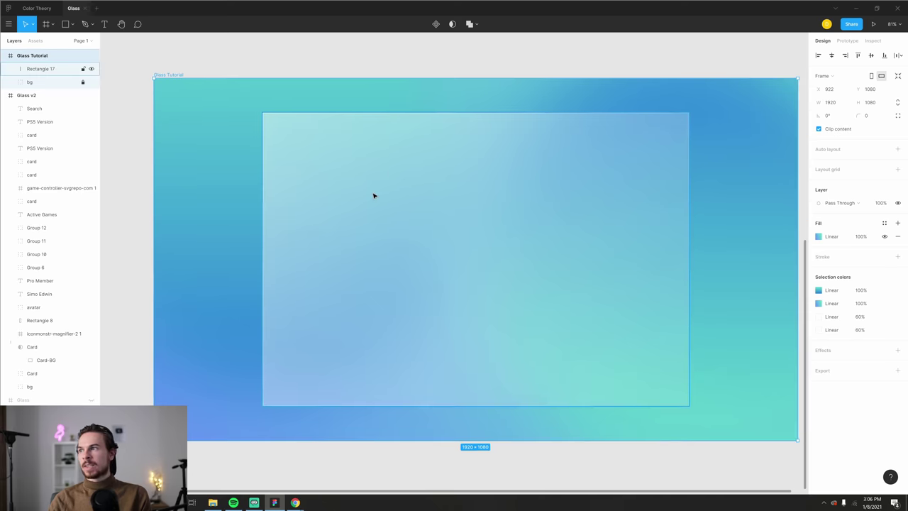
{"action": "left_click", "coordinate": [869, 115]}
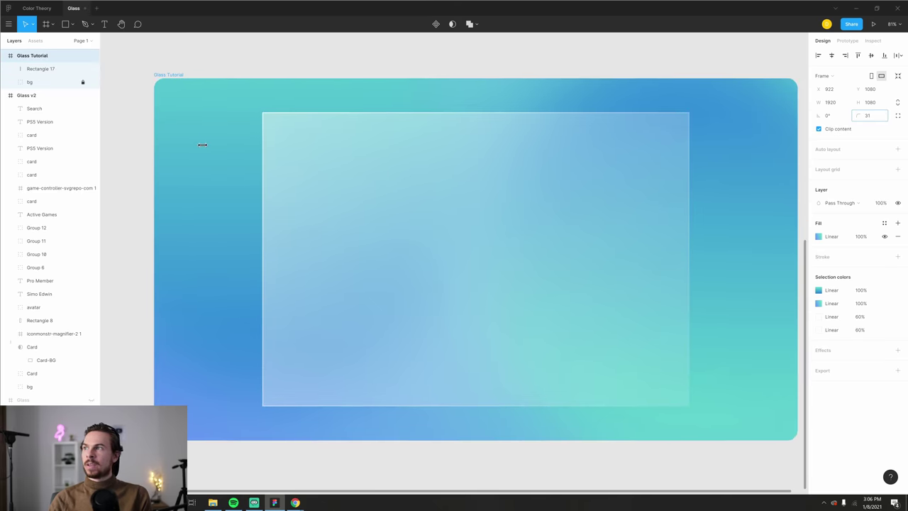
{"action": "key", "text": "Return"}
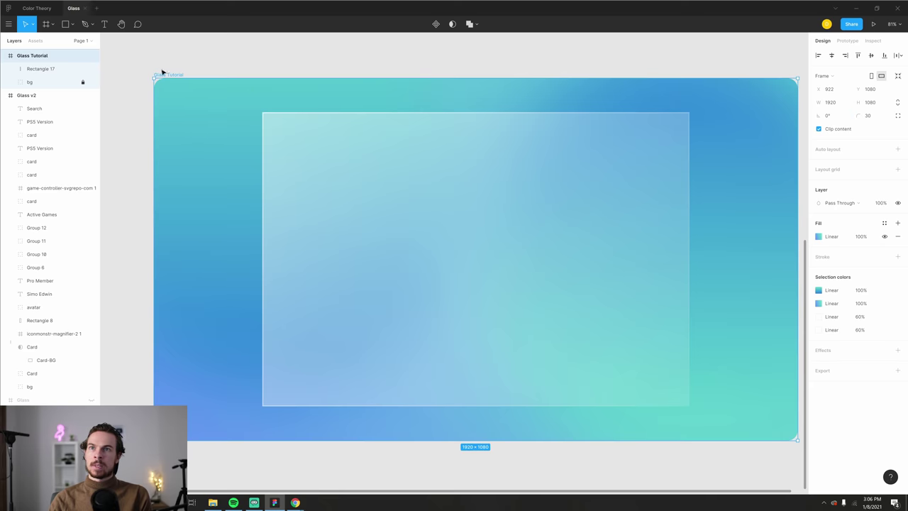
{"action": "scroll", "coordinate": [397, 199], "scroll_direction": "right", "scroll_amount": 3}
- Round the glass rectangle's (Rectangle 17) corners to a radius of 30
{"action": "left_click", "coordinate": [239, 132]}
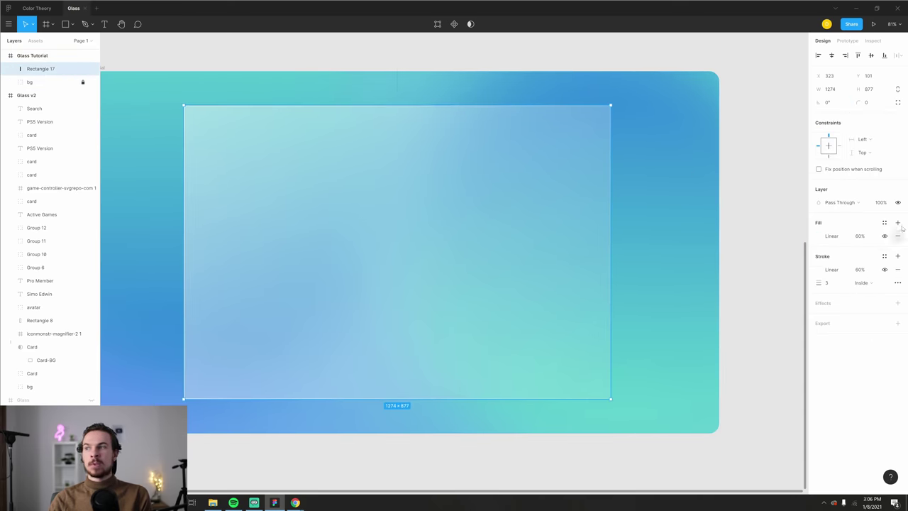
{"action": "left_click", "coordinate": [868, 102]}
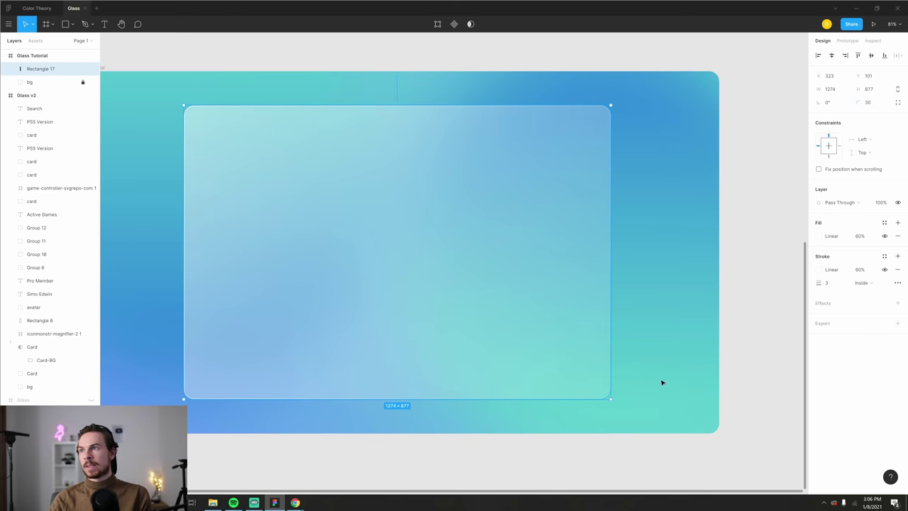
{"action": "left_click", "coordinate": [573, 473]}
{"action": "scroll", "coordinate": [557, 475], "scroll_direction": "down", "scroll_amount": 1}
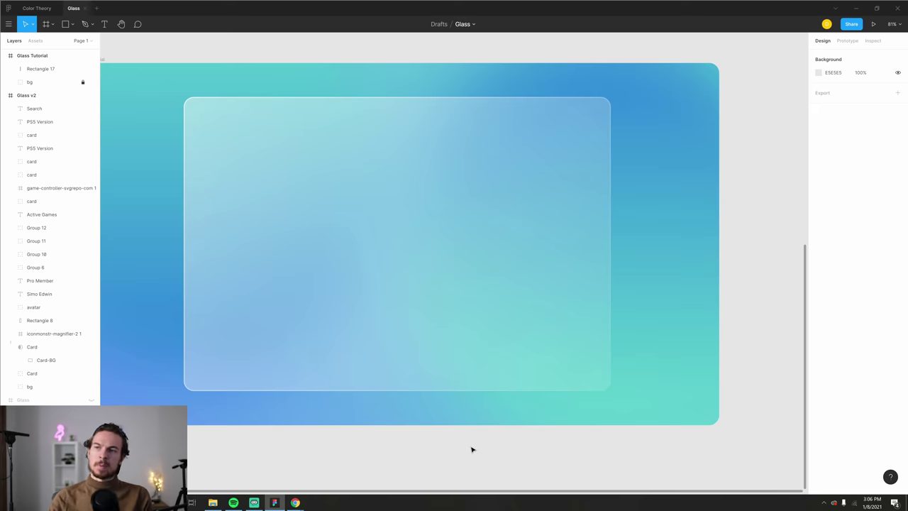
{"action": "scroll", "coordinate": [402, 343], "scroll_direction": "up", "scroll_amount": 2}
{"action": "scroll", "coordinate": [397, 343], "scroll_direction": "down", "scroll_amount": 2}
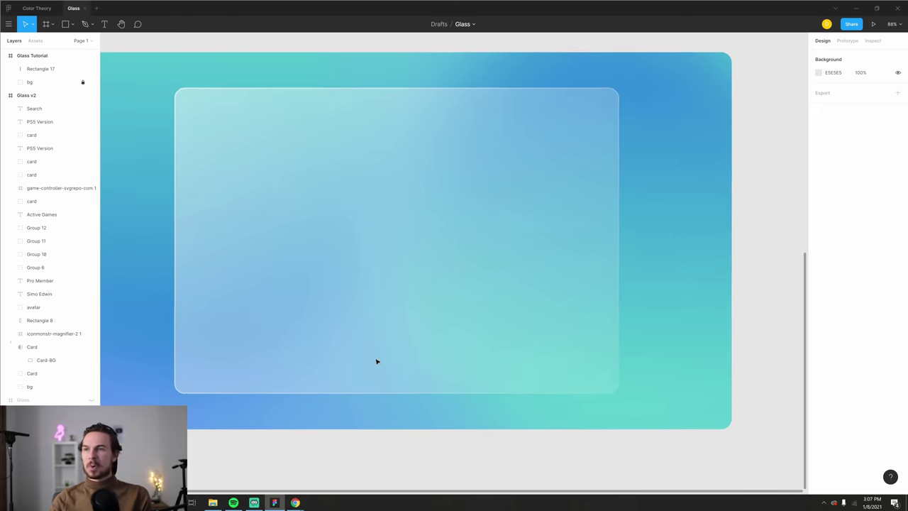
{"action": "left_click", "coordinate": [354, 192]}
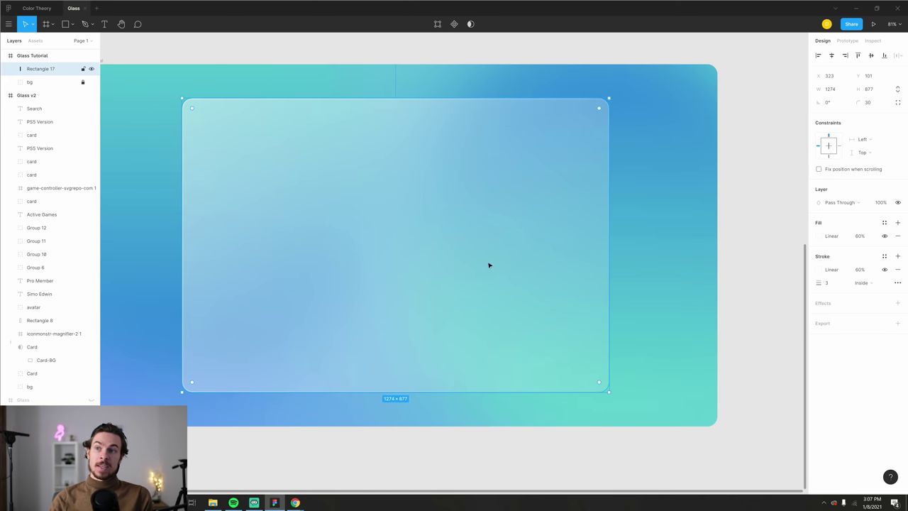
{"action": "left_click", "coordinate": [64, 24]}
- Draw a 601-wide bright green (65FF57) rectangle at the frame's left, layered behind the glass card
{"action": "left_click", "coordinate": [73, 25]}
{"action": "left_click", "coordinate": [53, 40]}
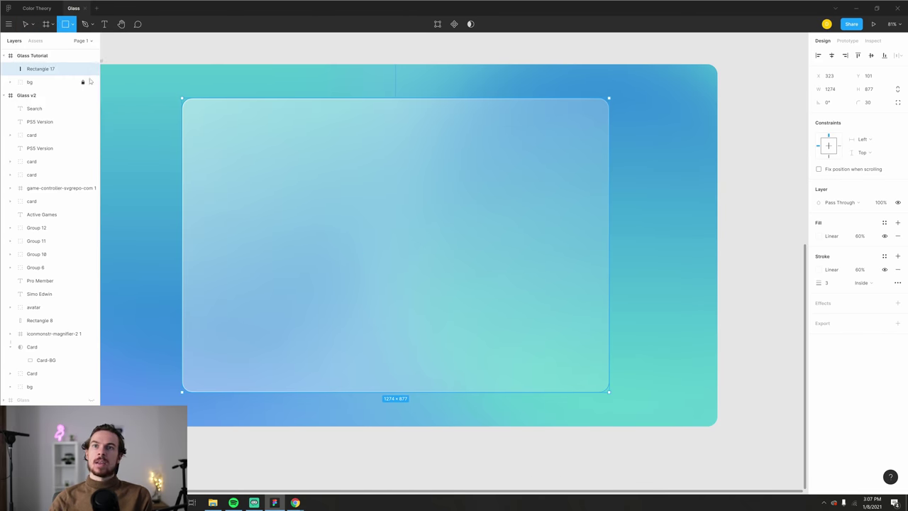
{"action": "scroll", "coordinate": [241, 145], "scroll_direction": "left", "scroll_amount": 5}
{"action": "mouse_move", "coordinate": [165, 119]}
{"action": "left_mouse_down"}
{"action": "mouse_move", "coordinate": [225, 187]}
{"action": "mouse_move", "coordinate": [251, 235]}
{"action": "mouse_move", "coordinate": [240, 229]}
{"action": "left_mouse_up"}
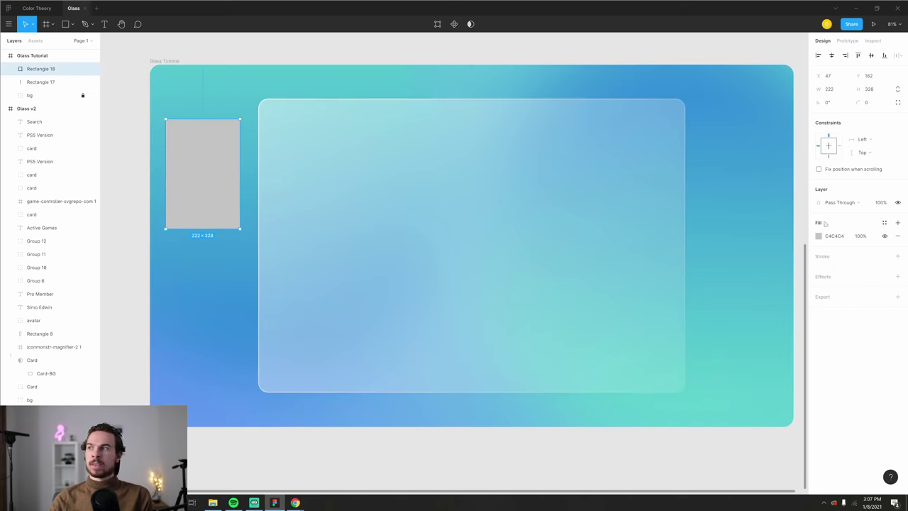
{"action": "left_click", "coordinate": [819, 236]}
{"action": "left_click", "coordinate": [775, 245]}
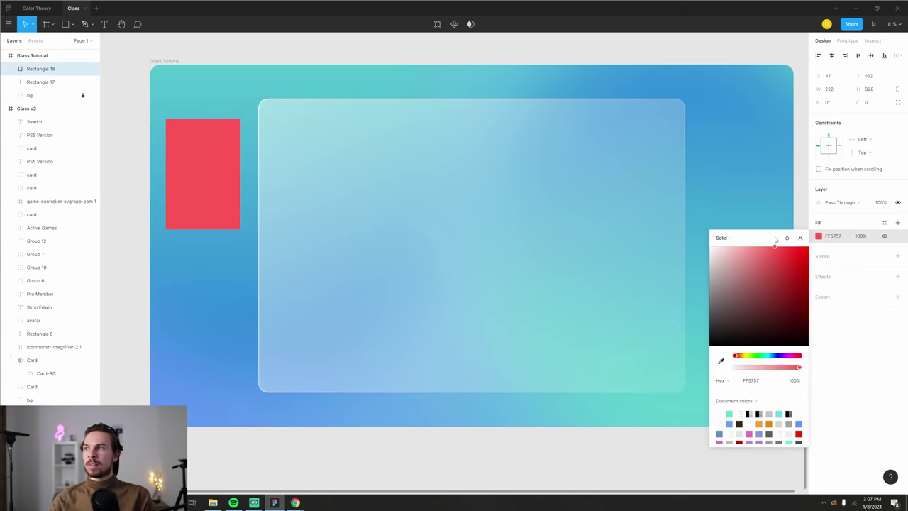
{"action": "left_click", "coordinate": [757, 355]}
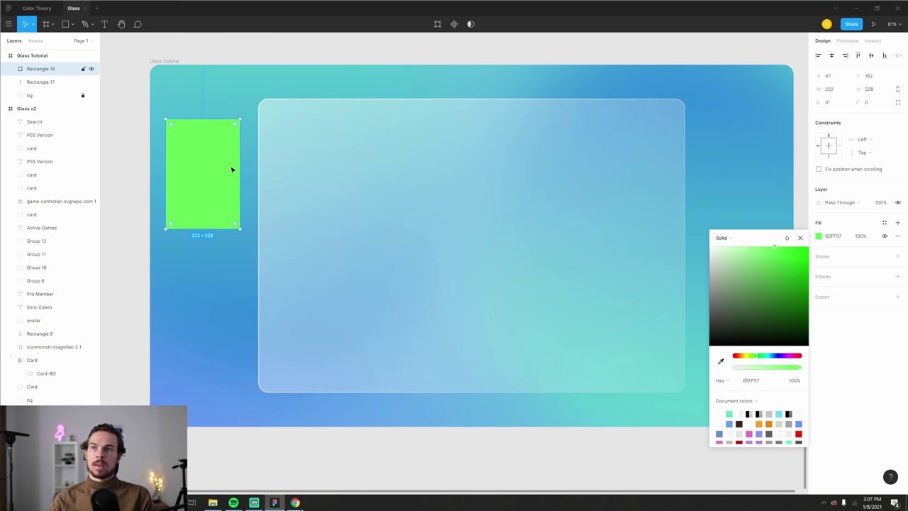
{"action": "left_click_drag", "start_coordinate": [240, 169], "coordinate": [367, 169]}
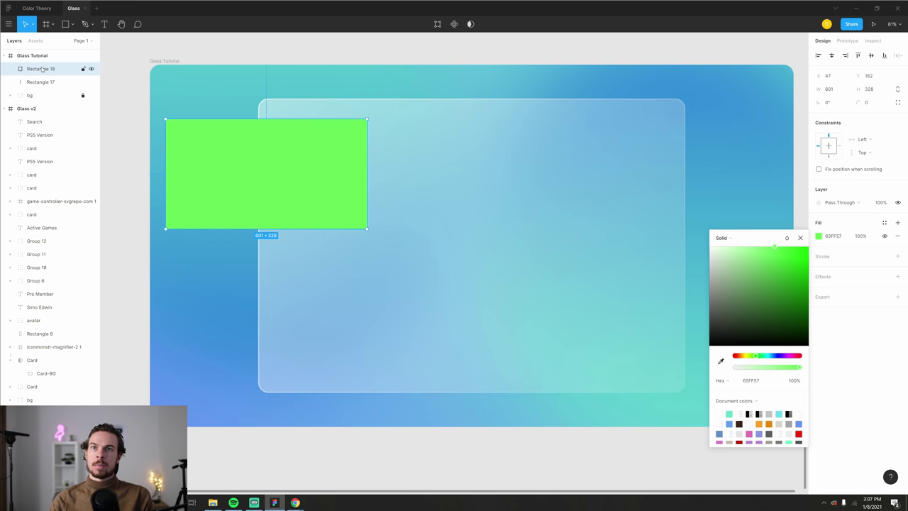
{"action": "left_click_drag", "start_coordinate": [44, 83], "coordinate": [46, 86]}
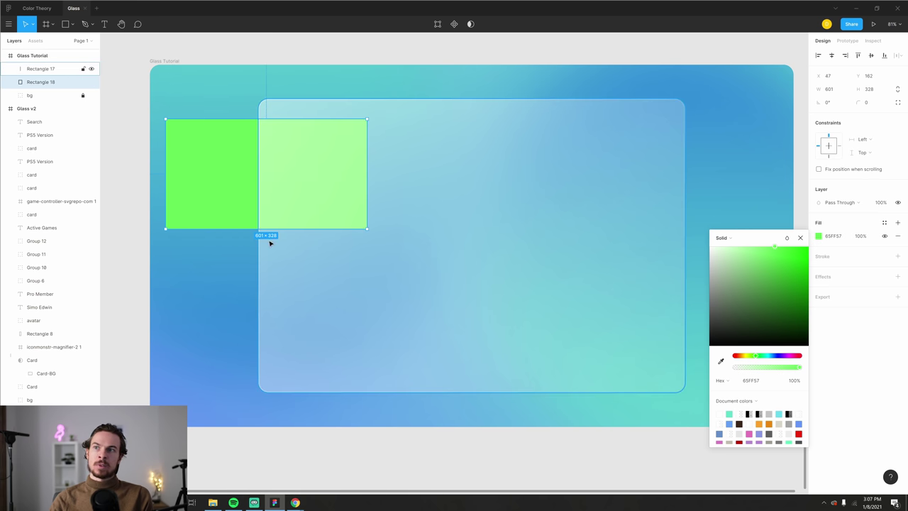
{"action": "left_click", "coordinate": [439, 253]}
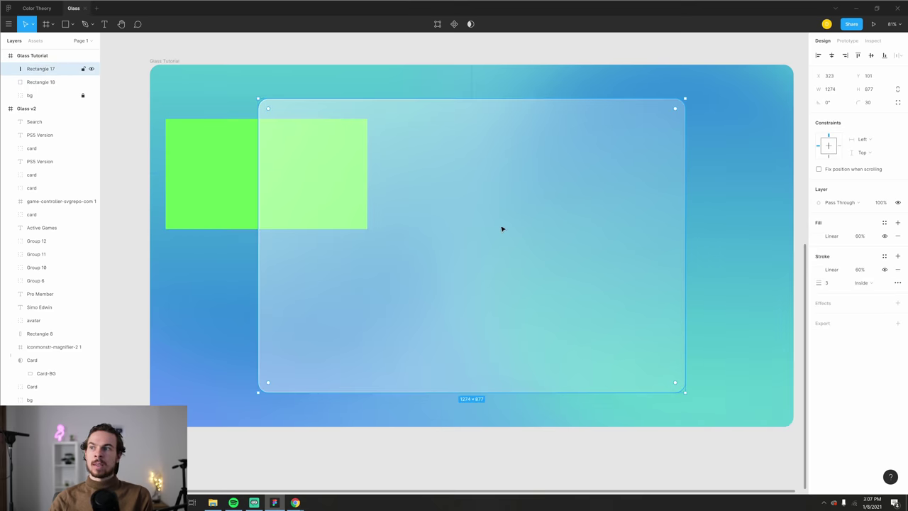
- Rename the glass card's layer to 'glass' and give it a background blur of 100
{"action": "double_click", "coordinate": [47, 69]}
{"action": "type", "text": "g"}
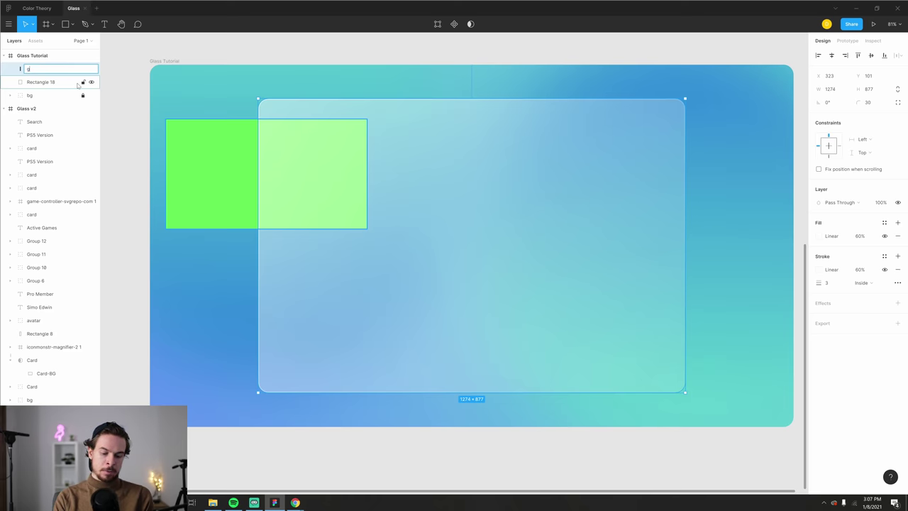
{"action": "type", "text": "lass"}
{"action": "key", "text": "Return"}
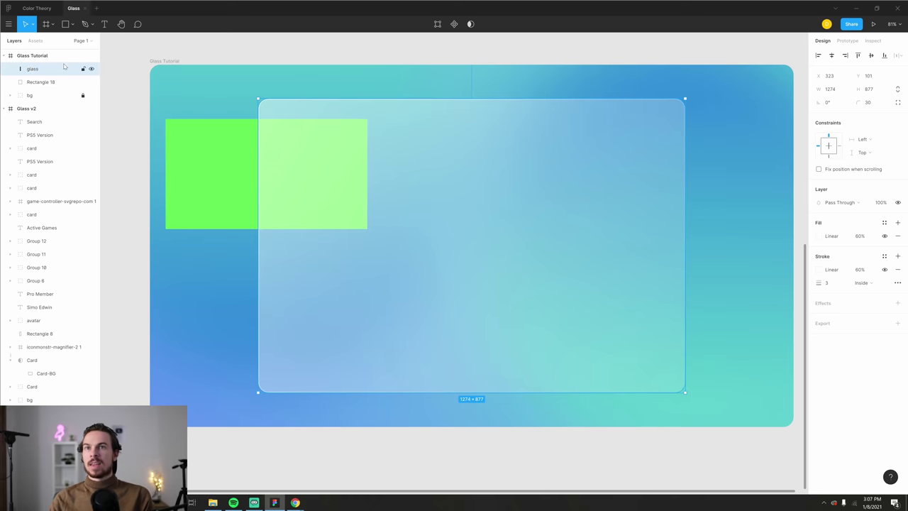
{"action": "left_click", "coordinate": [897, 303]}
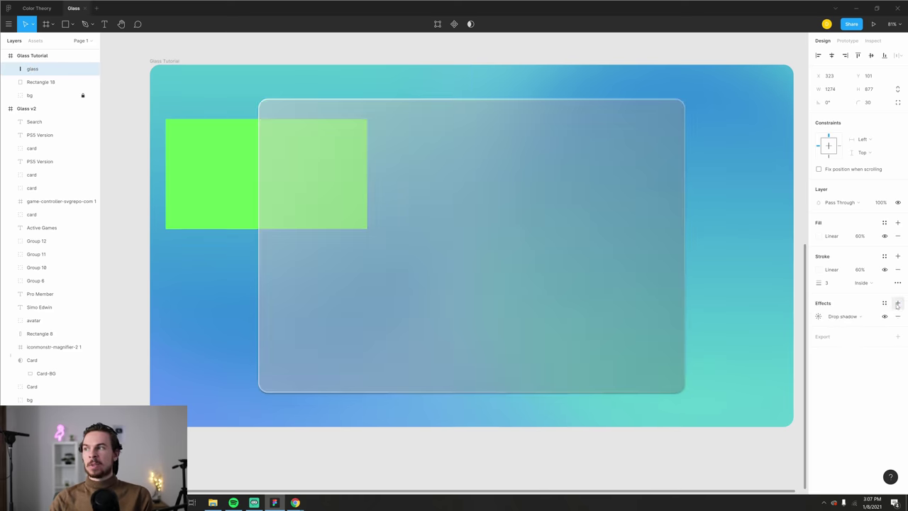
{"action": "left_click", "coordinate": [844, 317]}
{"action": "left_click", "coordinate": [848, 336]}
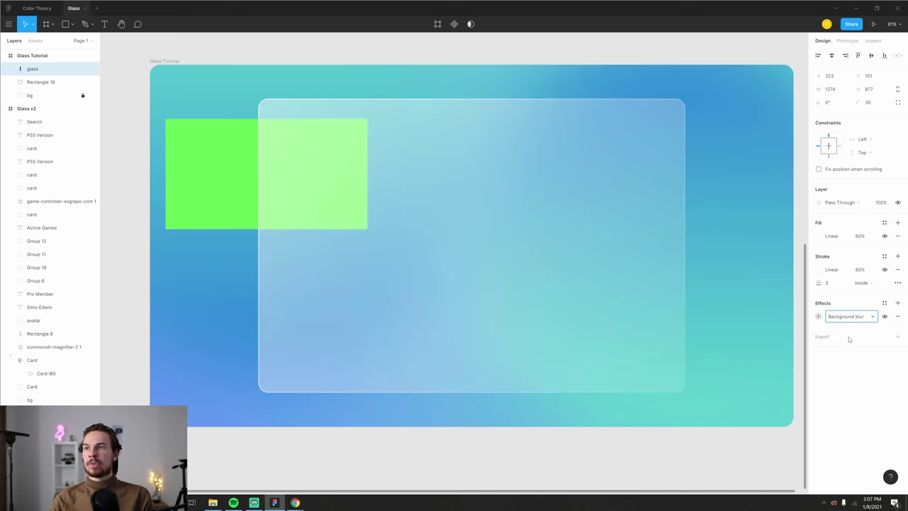
{"action": "left_click", "coordinate": [817, 317]}
{"action": "left_click_drag", "start_coordinate": [721, 336], "coordinate": [480, 346]}
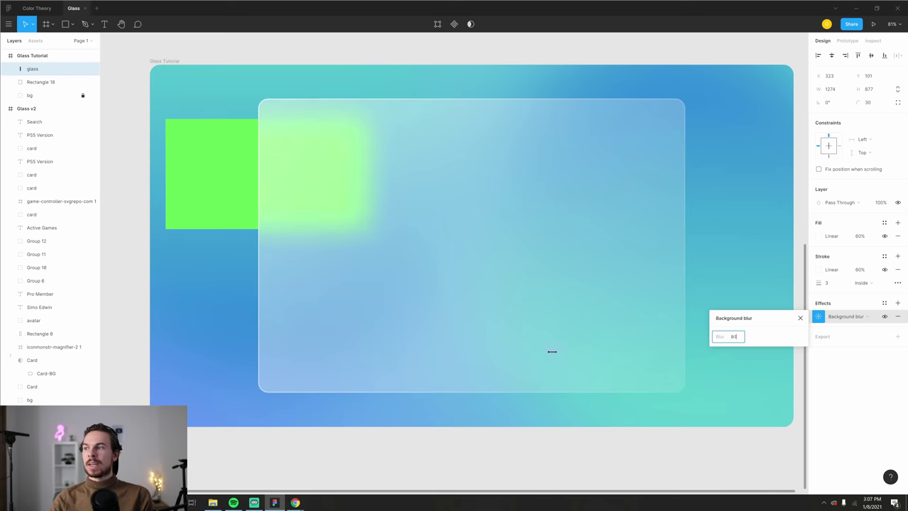
{"action": "left_click_drag", "start_coordinate": [719, 336], "coordinate": [559, 414]}
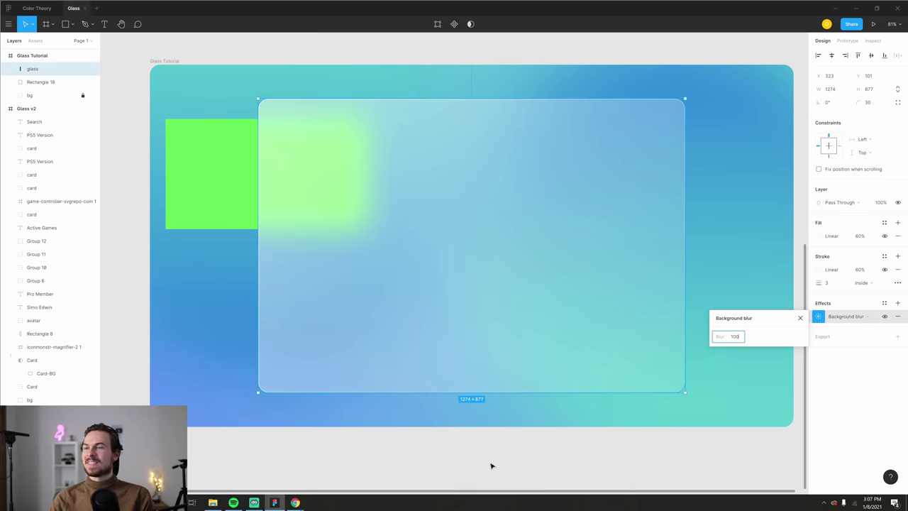
{"action": "left_click", "coordinate": [419, 441]}
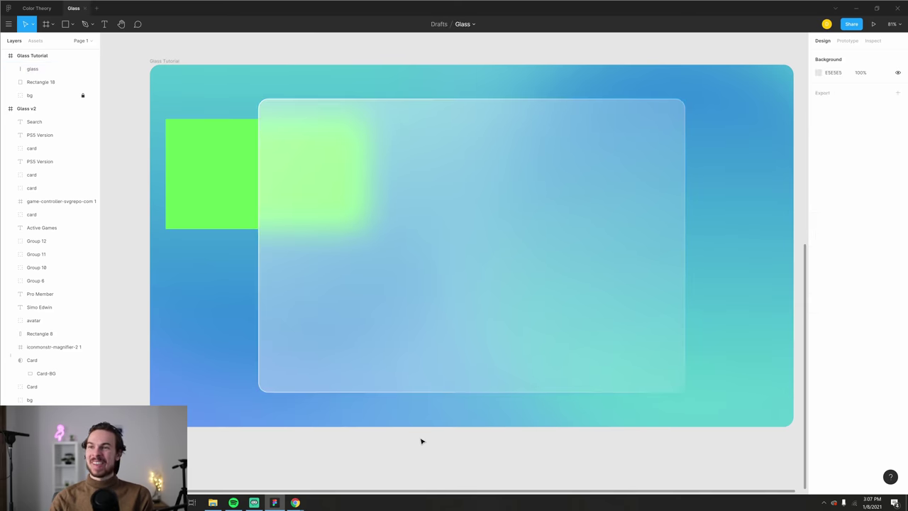
- Delete the green test rectangle from the Glass Tutorial frame
{"action": "scroll", "coordinate": [416, 255], "scroll_direction": "right", "scroll_amount": 2}
{"action": "scroll", "coordinate": [415, 256], "scroll_direction": "down", "scroll_amount": 1}
{"action": "left_click", "coordinate": [158, 160]}
{"action": "left_click_drag", "start_coordinate": [158, 160], "coordinate": [203, 234]}
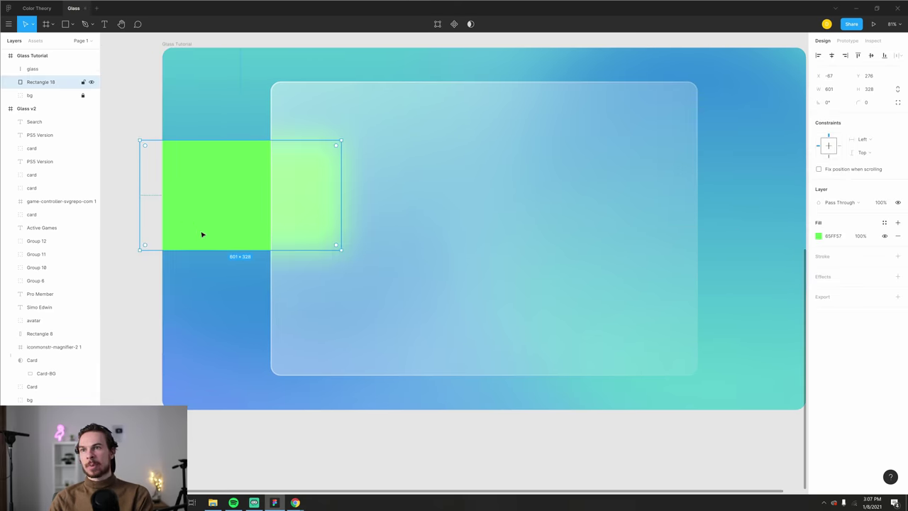
{"action": "key", "text": "Delete"}
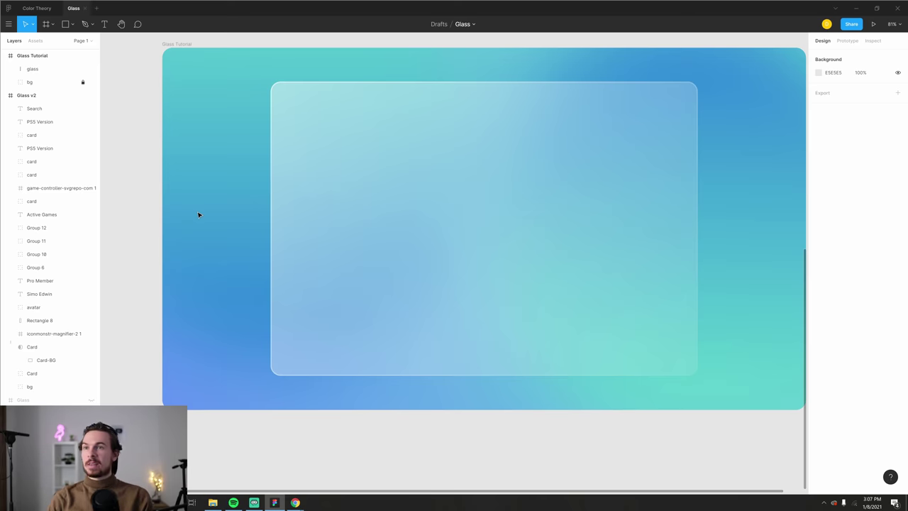
{"action": "key", "text": "ctrl+z"}
{"action": "left_click_drag", "start_coordinate": [203, 205], "coordinate": [237, 224]}
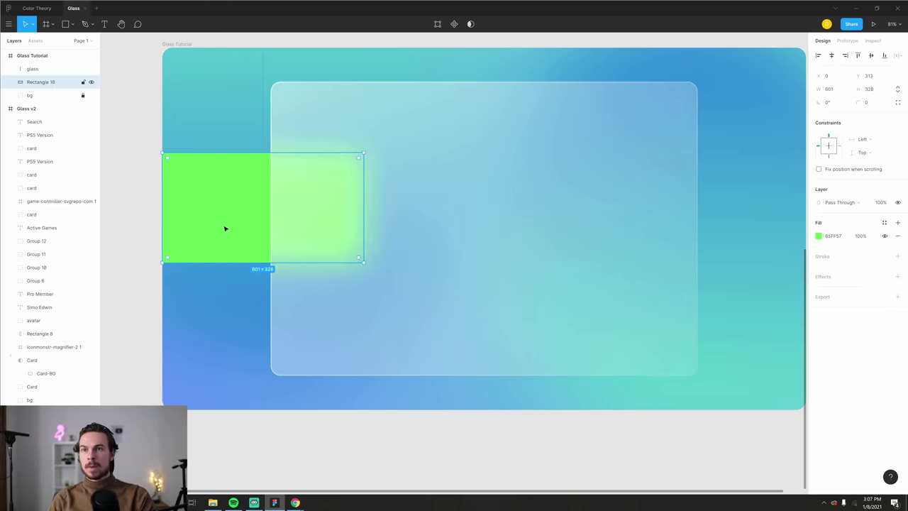
{"action": "key", "text": "Delete"}
{"action": "left_click_drag", "start_coordinate": [343, 201], "coordinate": [305, 223]}
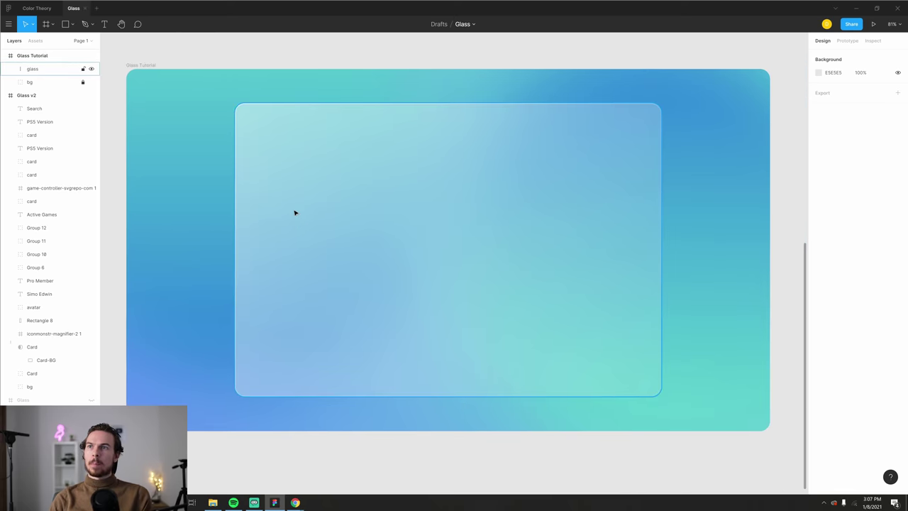
{"action": "scroll", "coordinate": [295, 212], "scroll_direction": "down", "scroll_amount": 3}
{"action": "scroll", "coordinate": [276, 223], "scroll_direction": "up", "scroll_amount": 3}
{"action": "scroll", "coordinate": [230, 224], "scroll_direction": "down", "scroll_amount": 3}
{"action": "scroll", "coordinate": [286, 272], "scroll_direction": "up", "scroll_amount": 1}
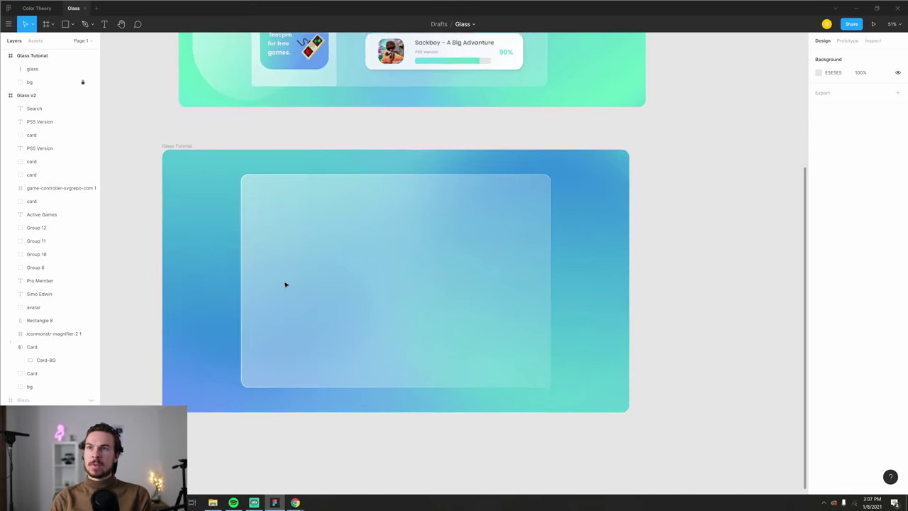
{"action": "scroll", "coordinate": [285, 284], "scroll_direction": "up", "scroll_amount": 2}
- Choose the Ellipse tool from the shape tool dropdown
{"action": "left_click", "coordinate": [69, 24]}
{"action": "left_click", "coordinate": [67, 41]}
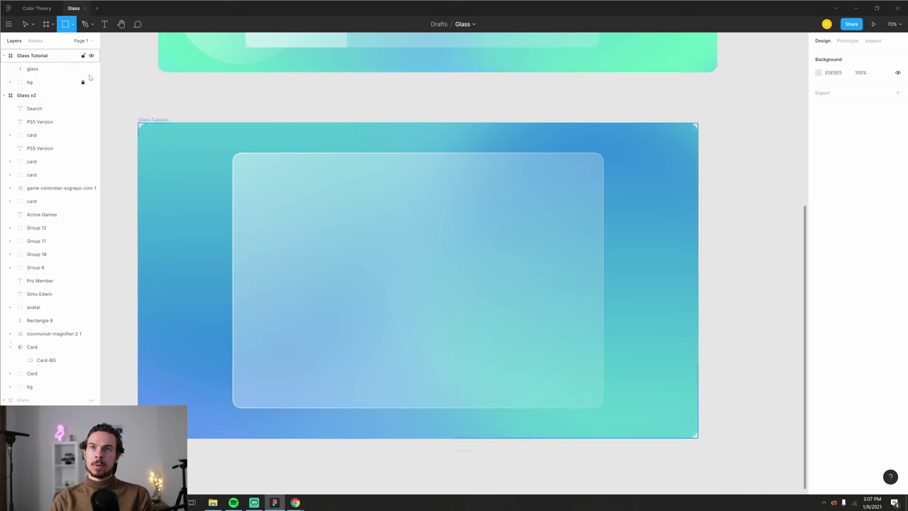
{"action": "left_click", "coordinate": [70, 24]}
{"action": "left_click", "coordinate": [69, 70]}
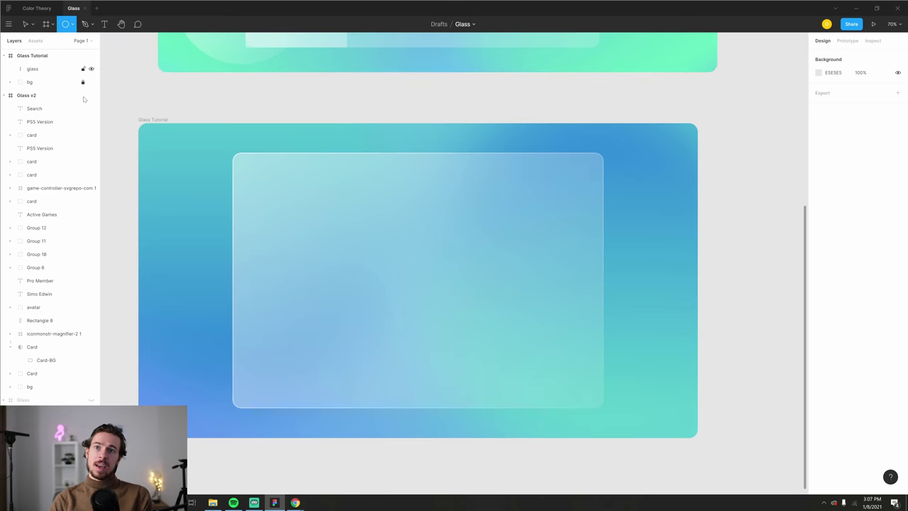
- Draw a 555 px circle and place its layer behind the glass card
{"action": "left_click_drag", "start_coordinate": [162, 168], "coordinate": [306, 316]}
{"action": "mouse_move", "coordinate": [274, 188]}
{"action": "left_mouse_down"}
{"action": "mouse_move", "coordinate": [266, 356]}
{"action": "mouse_move", "coordinate": [271, 192]}
{"action": "left_mouse_up"}
{"action": "left_click_drag", "start_coordinate": [307, 320], "coordinate": [319, 338]}
{"action": "left_click_drag", "start_coordinate": [262, 284], "coordinate": [248, 371]}
{"action": "left_click_drag", "start_coordinate": [34, 71], "coordinate": [37, 96]}
{"action": "left_click_drag", "start_coordinate": [208, 382], "coordinate": [206, 371]}
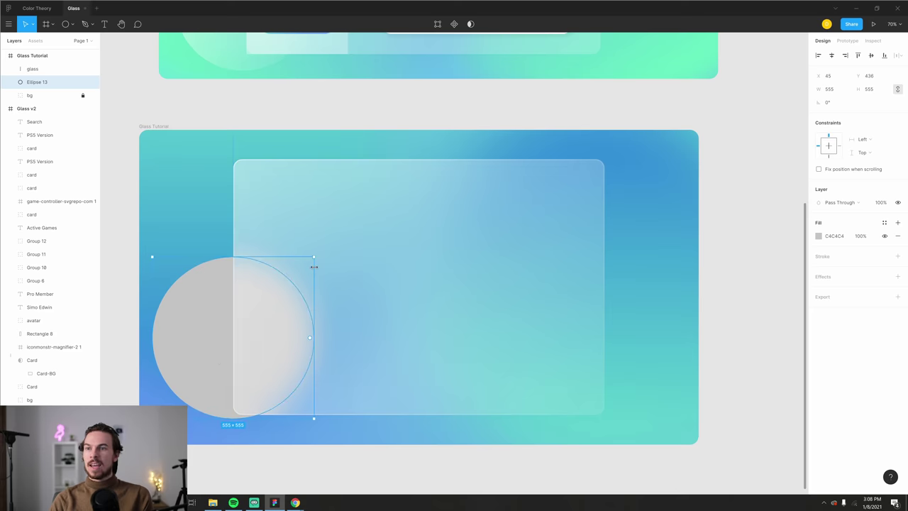
- Copy the glass card's fill, stroke and blur onto the circle and move it past the frame's left edge
{"action": "left_click", "coordinate": [397, 206]}
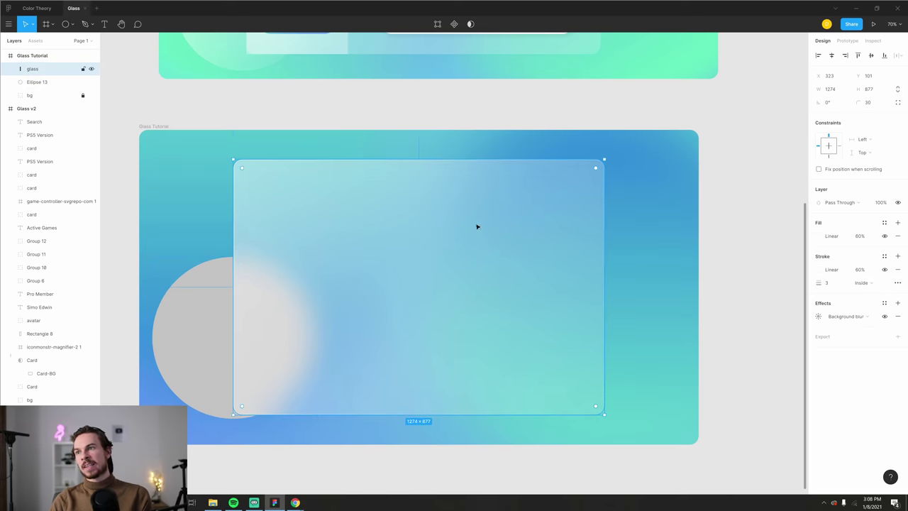
{"action": "right_click", "coordinate": [408, 272]}
{"action": "mouse_move", "coordinate": [458, 488]}
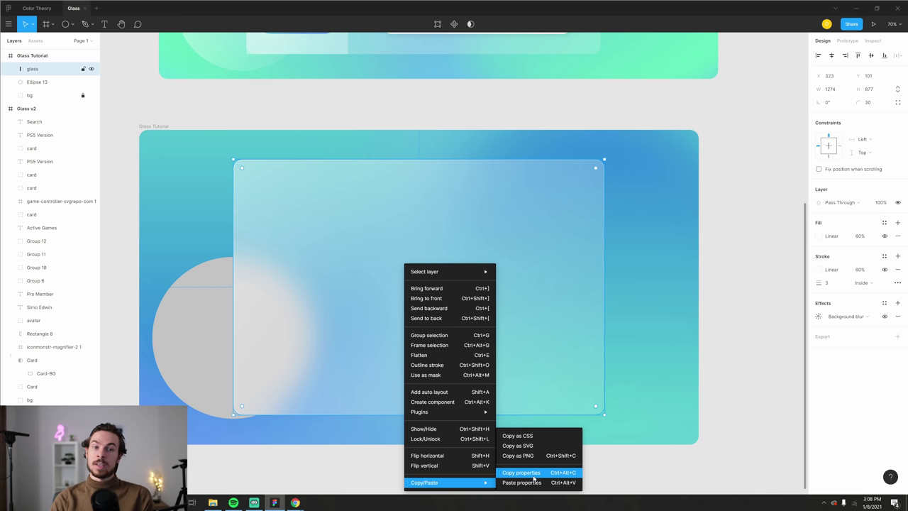
{"action": "left_click", "coordinate": [534, 472]}
{"action": "left_click", "coordinate": [210, 353]}
{"action": "key", "text": "ctrl+alt+v"}
{"action": "left_click_drag", "start_coordinate": [210, 355], "coordinate": [174, 345]}
{"action": "left_click", "coordinate": [223, 482]}
{"action": "scroll", "coordinate": [256, 357], "scroll_direction": "left", "scroll_amount": 2}
{"action": "scroll", "coordinate": [256, 357], "scroll_direction": "down", "scroll_amount": 1}
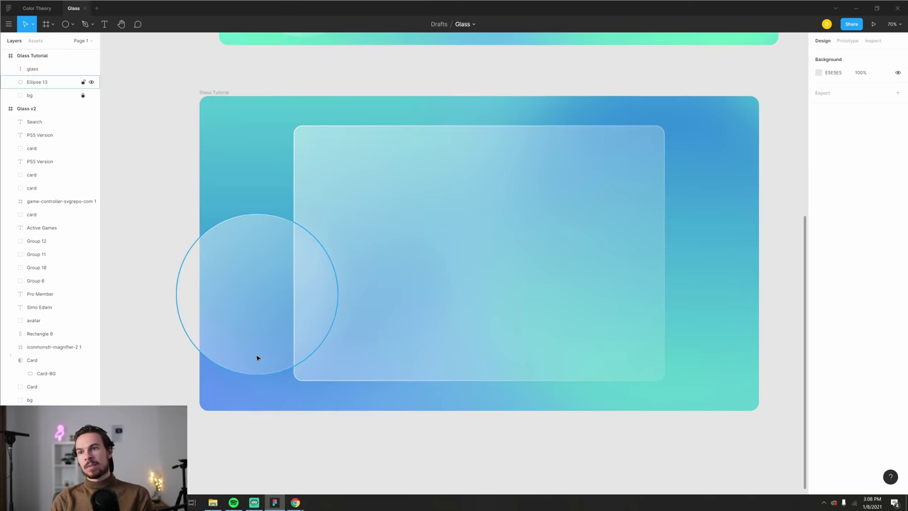
- Fade the circle's fill gradient end stop to 0% opacity
{"action": "left_click", "coordinate": [257, 344]}
{"action": "left_click_drag", "start_coordinate": [266, 340], "coordinate": [251, 310]}
{"action": "left_click_drag", "start_coordinate": [213, 283], "coordinate": [242, 246]}
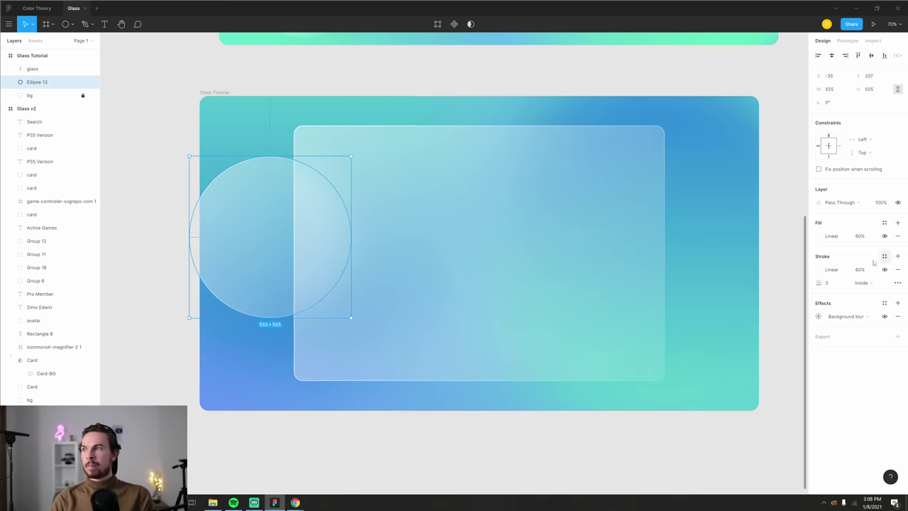
{"action": "left_click", "coordinate": [819, 236]}
{"action": "left_click", "coordinate": [798, 256]}
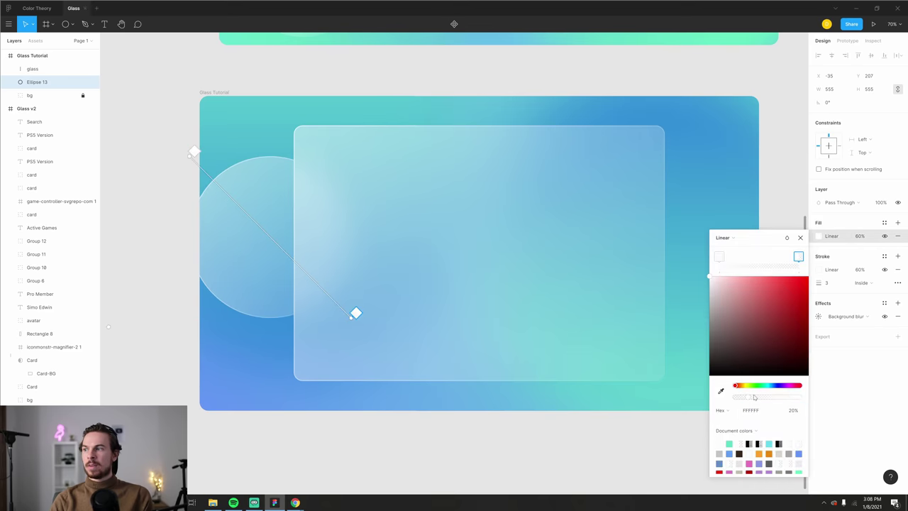
{"action": "left_click_drag", "start_coordinate": [747, 400], "coordinate": [235, 376]}
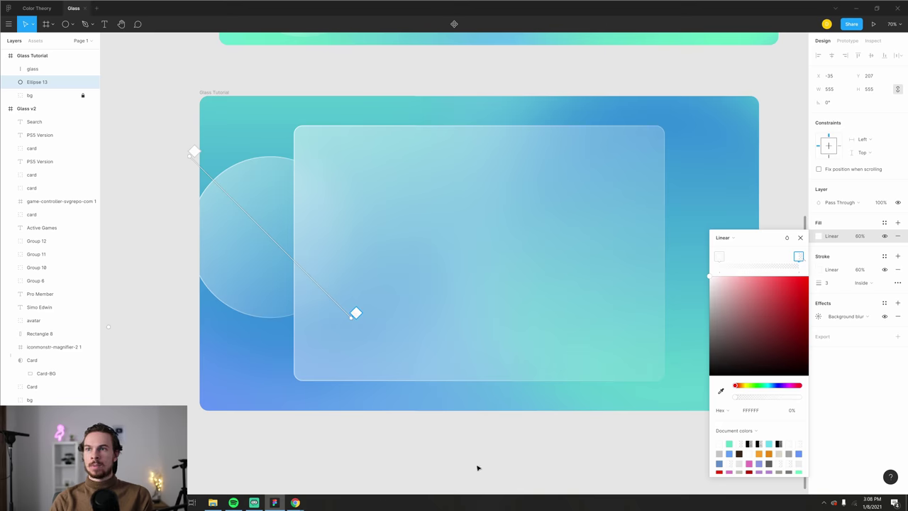
{"action": "left_click", "coordinate": [800, 237]}
- Rotate the circle to about -65°, shrink it to roughly 462 px, and tuck it at the lower left
{"action": "left_click_drag", "start_coordinate": [239, 253], "coordinate": [247, 223]}
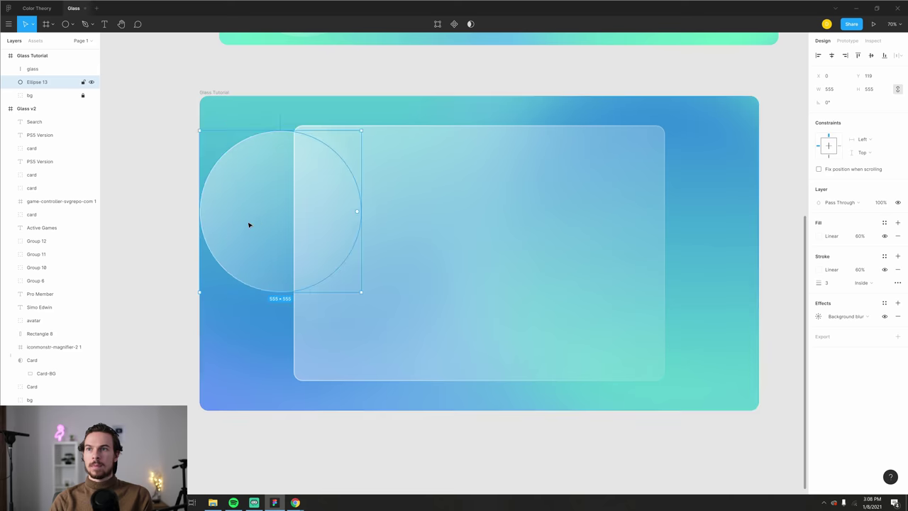
{"action": "left_click_drag", "start_coordinate": [364, 130], "coordinate": [239, 318]}
{"action": "left_click_drag", "start_coordinate": [272, 262], "coordinate": [269, 357]}
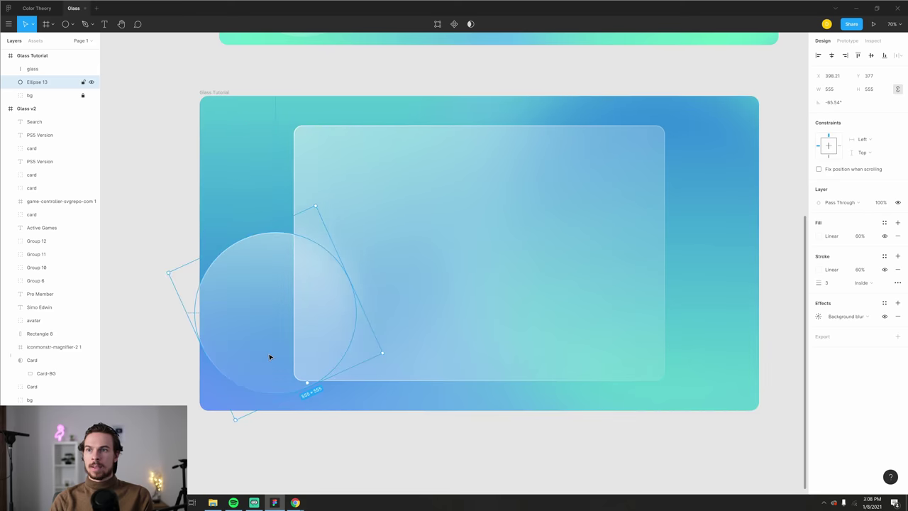
{"action": "left_click", "coordinate": [818, 271]}
{"action": "left_click", "coordinate": [819, 236]}
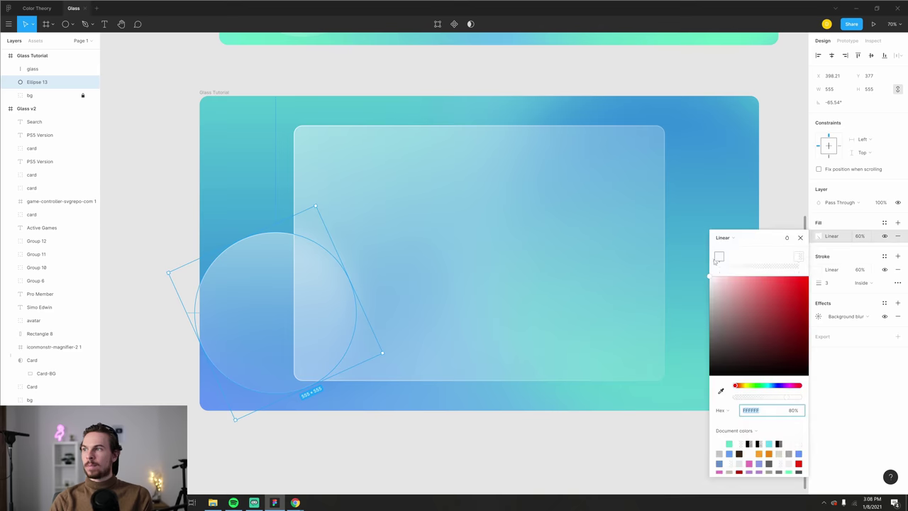
{"action": "left_click", "coordinate": [422, 469]}
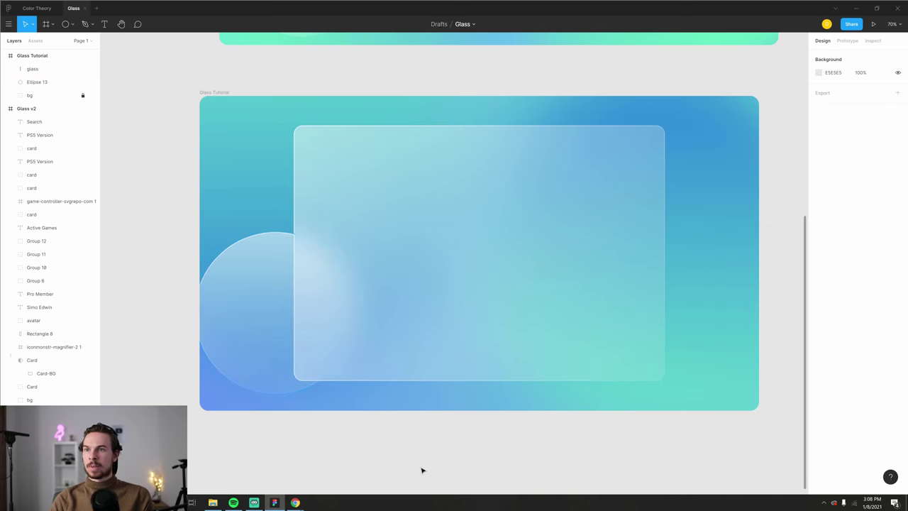
{"action": "left_click", "coordinate": [245, 333]}
{"action": "left_click_drag", "start_coordinate": [348, 223], "coordinate": [330, 234]}
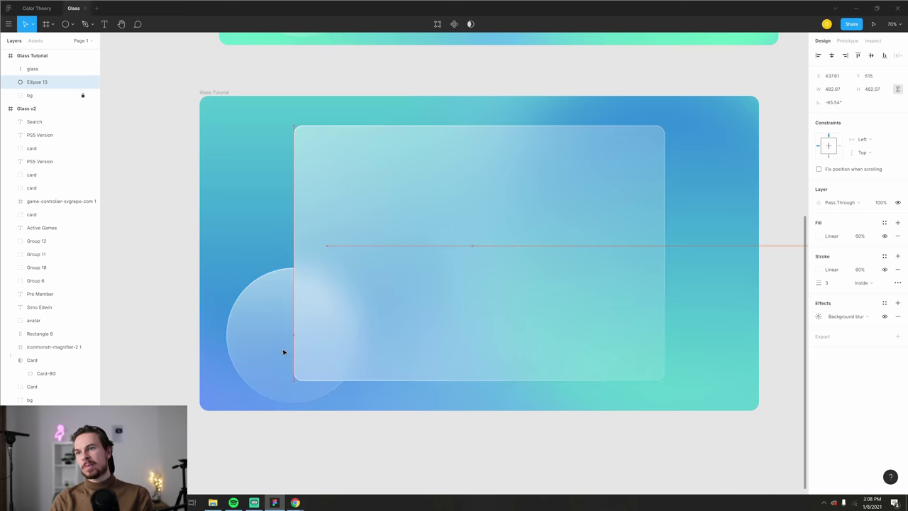
{"action": "left_click", "coordinate": [364, 465]}
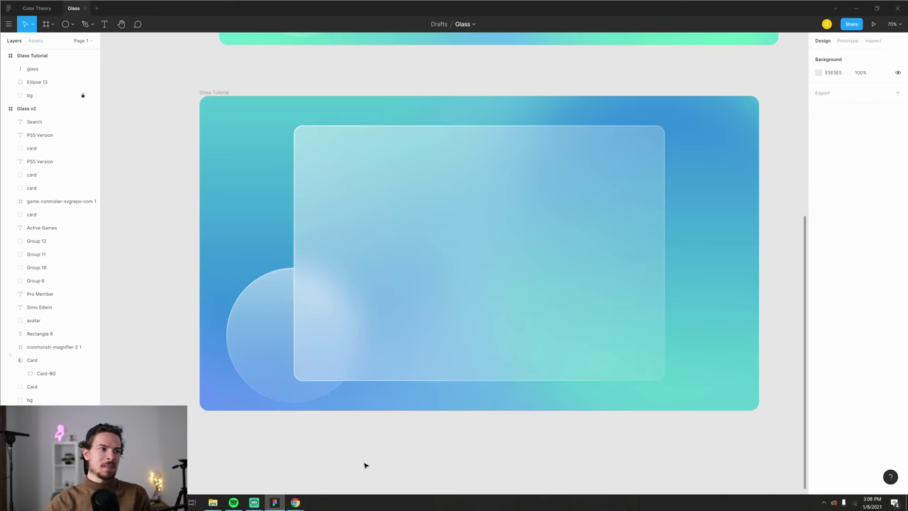
{"action": "scroll", "coordinate": [368, 374], "scroll_direction": "down", "scroll_amount": 3}
- Alt-drag the lower-left circle to duplicate it behind the card's top-right corner
{"action": "scroll", "coordinate": [403, 314], "scroll_direction": "up", "scroll_amount": 3}
{"action": "scroll", "coordinate": [348, 426], "scroll_direction": "down", "scroll_amount": 3}
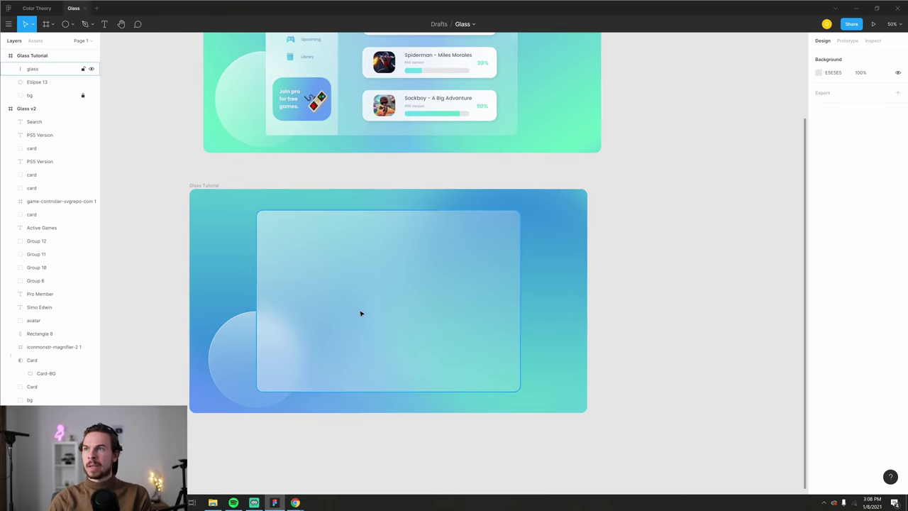
{"action": "left_click", "coordinate": [222, 372]}
{"action": "left_click_drag", "start_coordinate": [213, 375], "coordinate": [499, 278]}
{"action": "left_click", "coordinate": [637, 297]}
{"action": "left_click", "coordinate": [548, 300]}
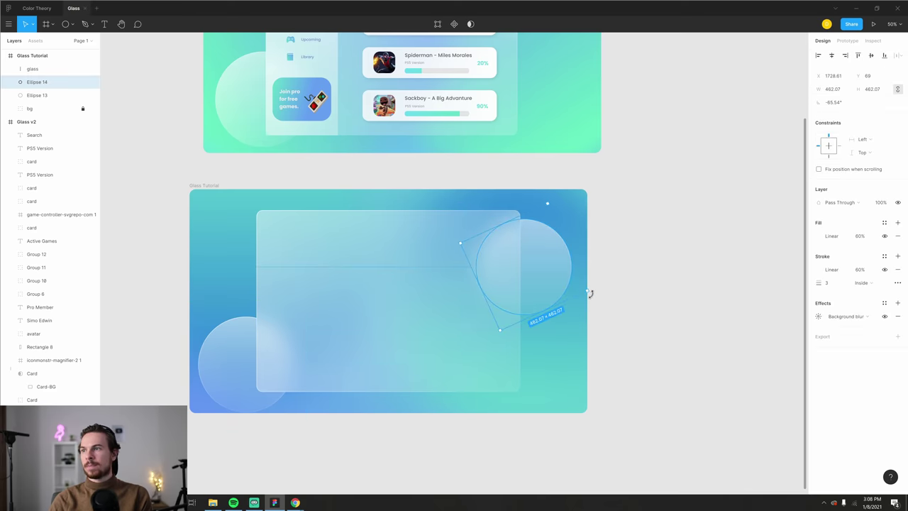
{"action": "left_click", "coordinate": [646, 292]}
- Fine-tune the copy's position and zoom around to compare both frosted circles
{"action": "scroll", "coordinate": [492, 322], "scroll_direction": "down", "scroll_amount": 3, "text": "ctrl"}
{"action": "left_click_drag", "start_coordinate": [492, 322], "coordinate": [485, 354]}
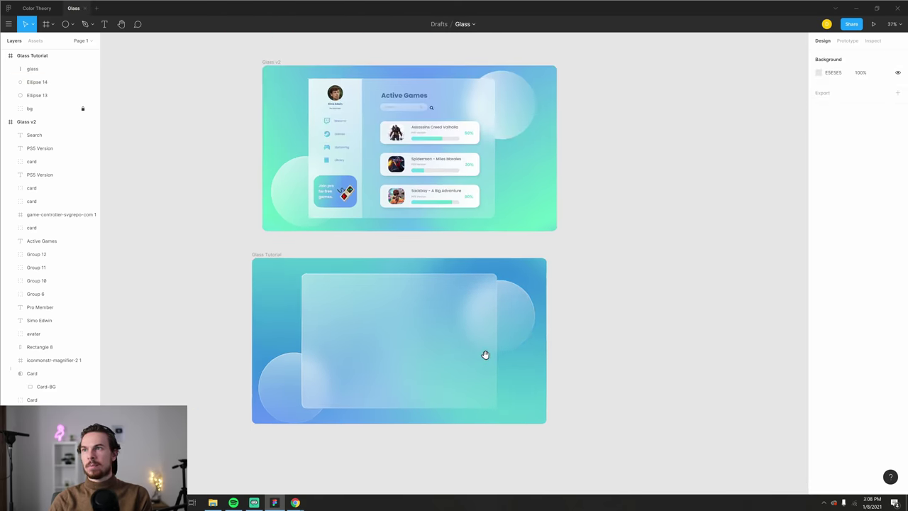
{"action": "scroll", "coordinate": [506, 363], "scroll_direction": "up", "scroll_amount": 3, "text": "ctrl"}
{"action": "left_click", "coordinate": [504, 336]}
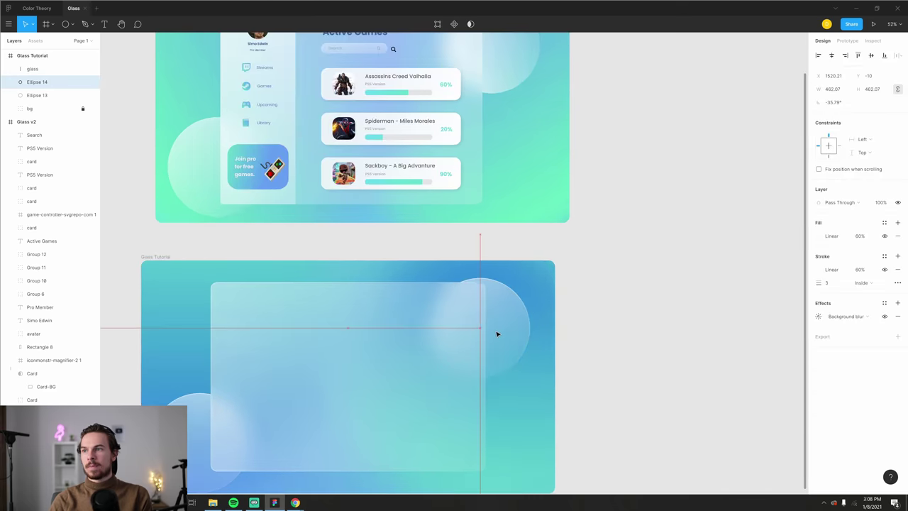
{"action": "key", "text": "Escape"}
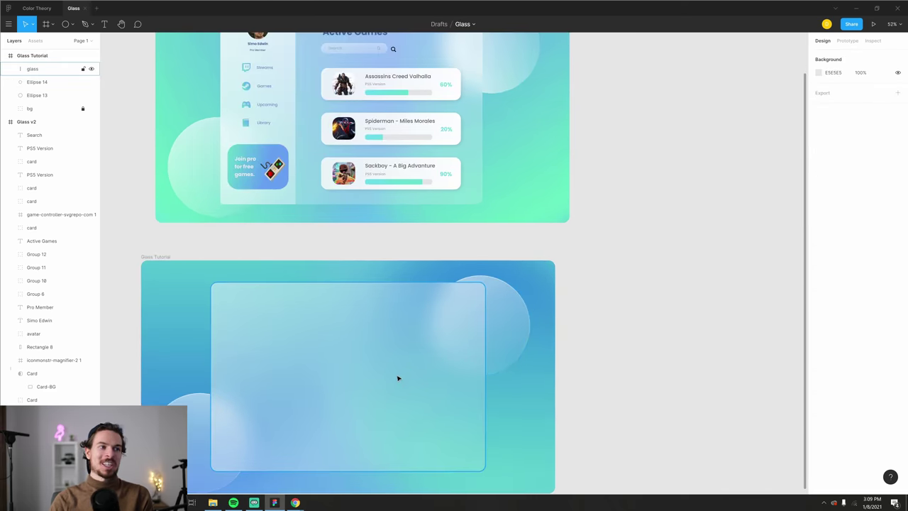
{"action": "scroll", "coordinate": [397, 378], "scroll_direction": "down", "scroll_amount": 1, "text": "ctrl"}
{"action": "scroll", "coordinate": [351, 385], "scroll_direction": "down", "scroll_amount": 3}
{"action": "left_click", "coordinate": [198, 308]}
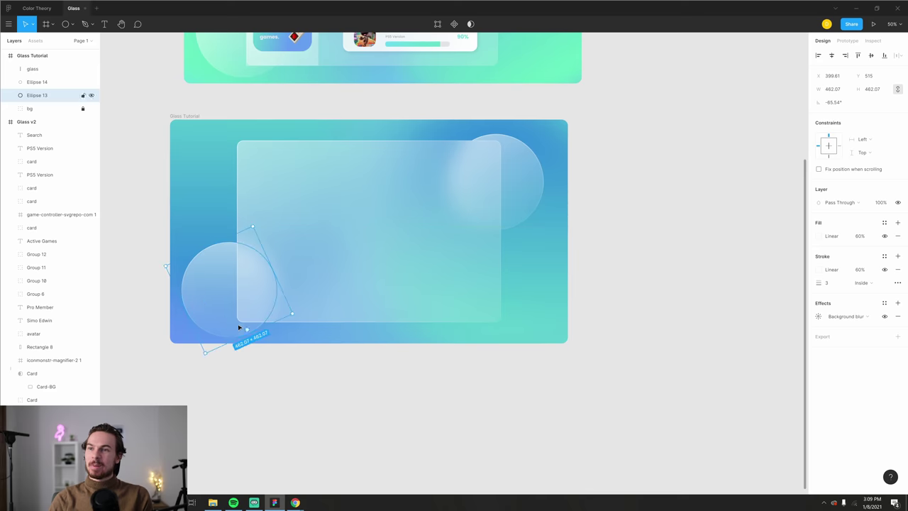
{"action": "key", "text": "Escape"}
{"action": "scroll", "coordinate": [405, 312], "scroll_direction": "up", "scroll_amount": 5}
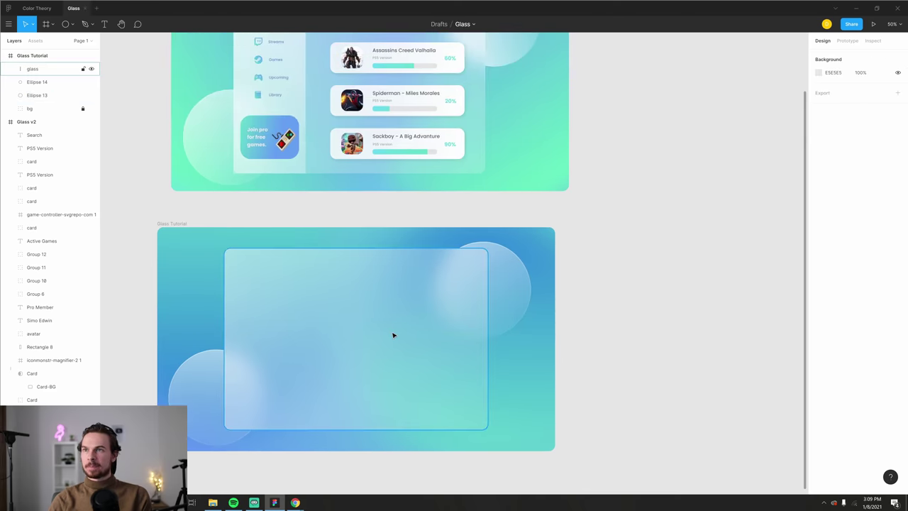
{"action": "scroll", "coordinate": [395, 334], "scroll_direction": "up", "scroll_amount": 1, "text": "ctrl"}
{"action": "scroll", "coordinate": [267, 201], "scroll_direction": "up", "scroll_amount": 4}
{"action": "scroll", "coordinate": [267, 201], "scroll_direction": "up", "scroll_amount": 1, "text": "ctrl"}
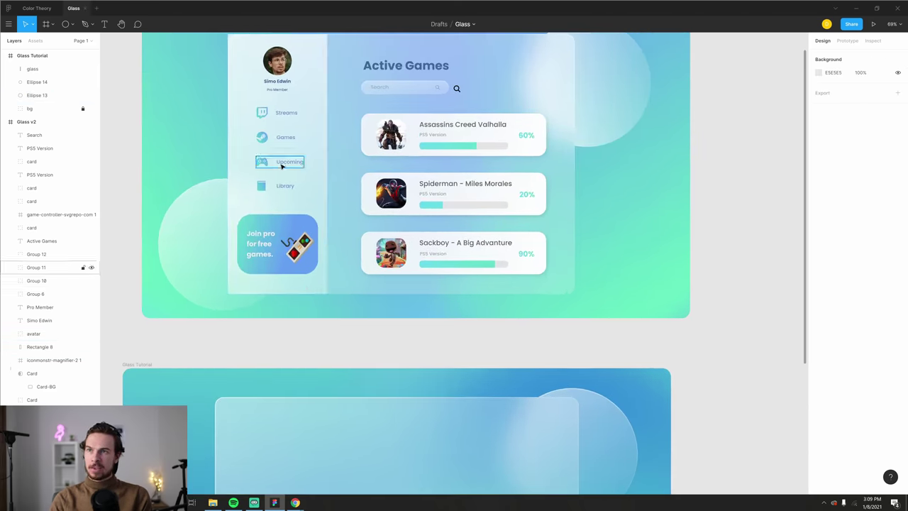
{"action": "scroll", "coordinate": [318, 308], "scroll_direction": "down", "scroll_amount": 5}
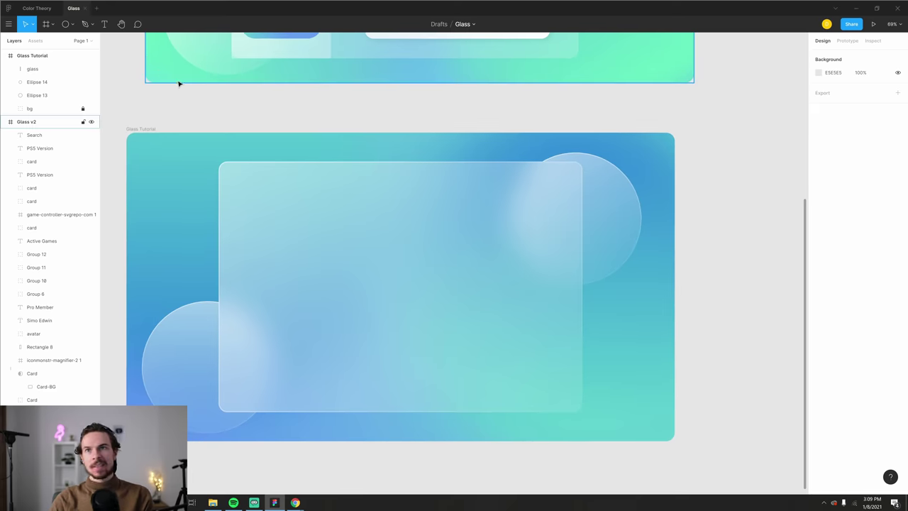
{"action": "scroll", "coordinate": [296, 192], "scroll_direction": "up", "scroll_amount": 2, "text": "ctrl"}
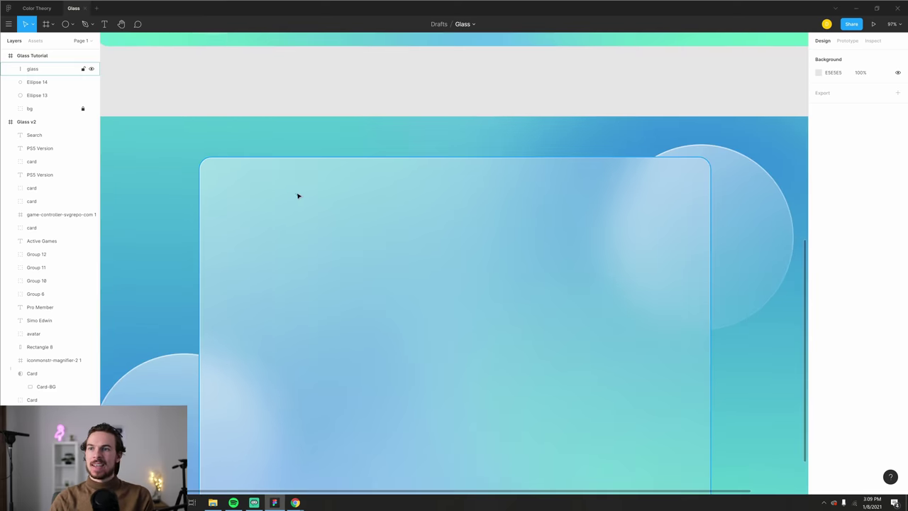
{"action": "scroll", "coordinate": [317, 134], "scroll_direction": "down", "scroll_amount": 3}
{"action": "scroll", "coordinate": [353, 174], "scroll_direction": "down", "scroll_amount": 1, "text": "ctrl"}
- Draw a tall sidebar rectangle on the card's left, reaching the card's top, with corner radius 30
{"action": "left_click", "coordinate": [71, 24]}
{"action": "left_click", "coordinate": [42, 41]}
{"action": "mouse_move", "coordinate": [237, 57]}
{"action": "left_mouse_down"}
{"action": "mouse_move", "coordinate": [316, 168]}
{"action": "mouse_move", "coordinate": [367, 348]}
{"action": "mouse_move", "coordinate": [358, 377]}
{"action": "left_mouse_up"}
{"action": "scroll", "coordinate": [251, 172], "scroll_direction": "up", "scroll_amount": 2, "text": "ctrl"}
{"action": "left_click_drag", "start_coordinate": [229, 226], "coordinate": [224, 226]}
{"action": "scroll", "coordinate": [260, 200], "scroll_direction": "up", "scroll_amount": 6}
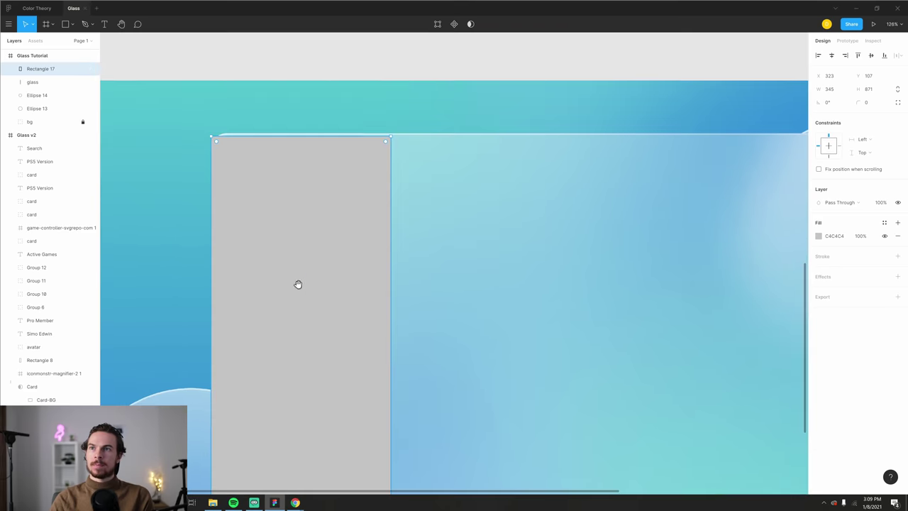
{"action": "left_click_drag", "start_coordinate": [293, 136], "coordinate": [292, 133]}
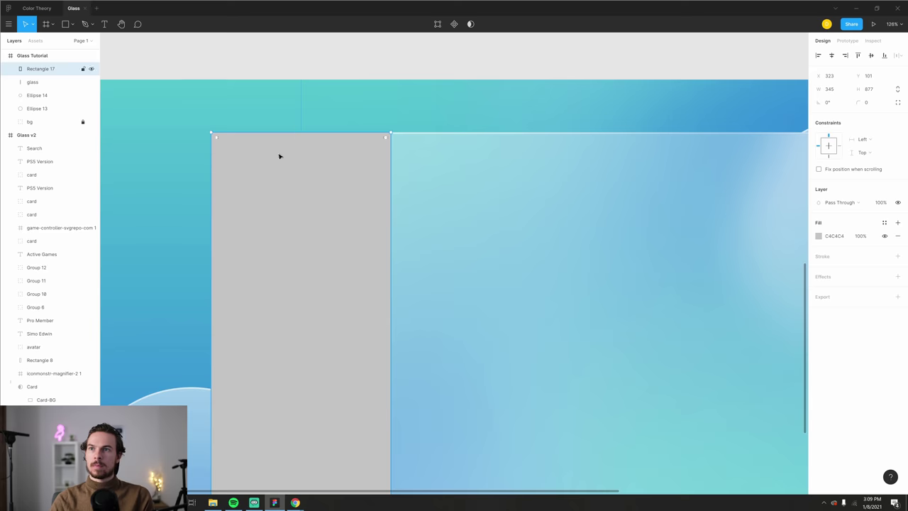
{"action": "mouse_move", "coordinate": [211, 271]}
{"action": "left_mouse_down"}
{"action": "mouse_move", "coordinate": [233, 270]}
{"action": "mouse_move", "coordinate": [212, 272]}
{"action": "left_mouse_up"}
{"action": "scroll", "coordinate": [412, 223], "scroll_direction": "down", "scroll_amount": 2}
{"action": "left_click", "coordinate": [861, 101]}
{"action": "type", "text": "30"}
{"action": "key", "text": "Return"}
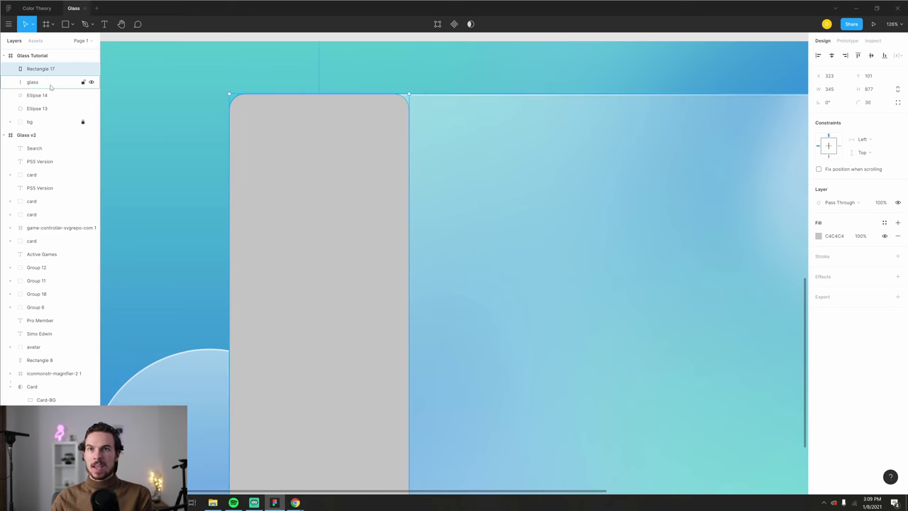
- Move the grey rectangle over the card's right edge and paste a duplicate of the glass card
{"action": "left_click_drag", "start_coordinate": [342, 260], "coordinate": [383, 166]}
{"action": "scroll", "coordinate": [321, 229], "scroll_direction": "down", "scroll_amount": 5}
{"action": "scroll", "coordinate": [415, 160], "scroll_direction": "right", "scroll_amount": 3}
{"action": "scroll", "coordinate": [416, 161], "scroll_direction": "up", "scroll_amount": 1}
{"action": "left_click_drag", "start_coordinate": [324, 225], "coordinate": [322, 267]}
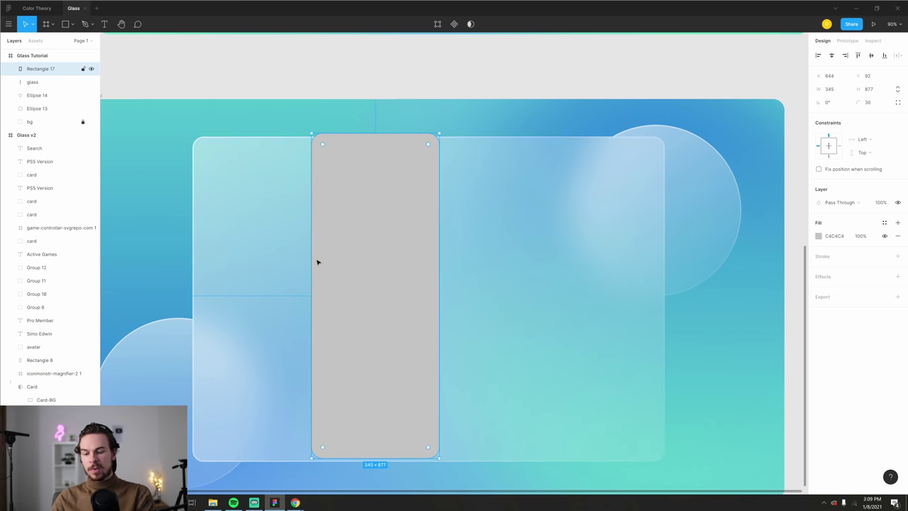
{"action": "left_click_drag", "start_coordinate": [364, 239], "coordinate": [699, 248]}
{"action": "left_click", "coordinate": [275, 199]}
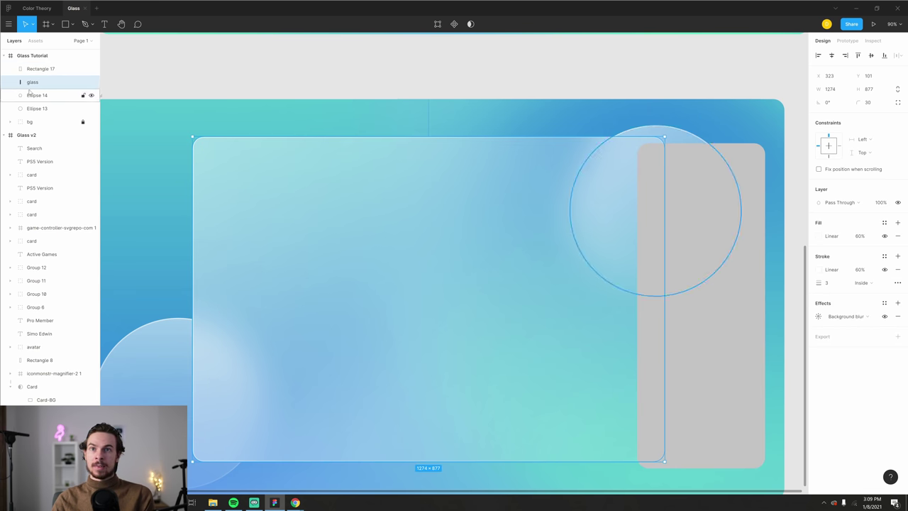
{"action": "key", "text": "ctrl+v"}
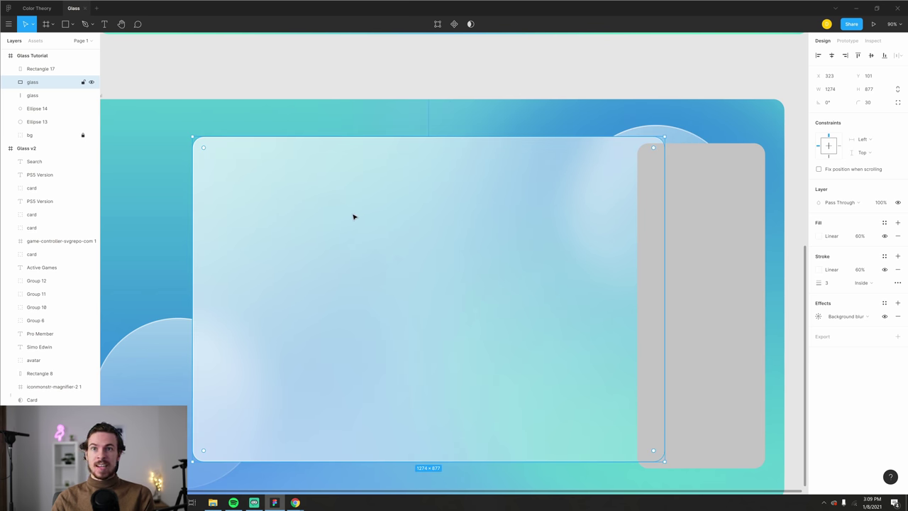
- Use the glass copy as a mask and rename the grey rectangle layer to 'dashboard'
{"action": "left_click", "coordinate": [470, 26]}
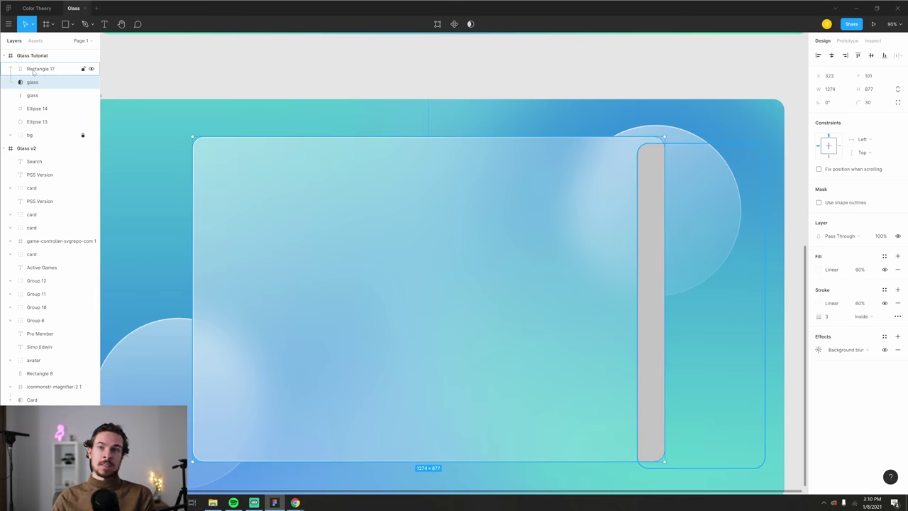
{"action": "left_click", "coordinate": [50, 71]}
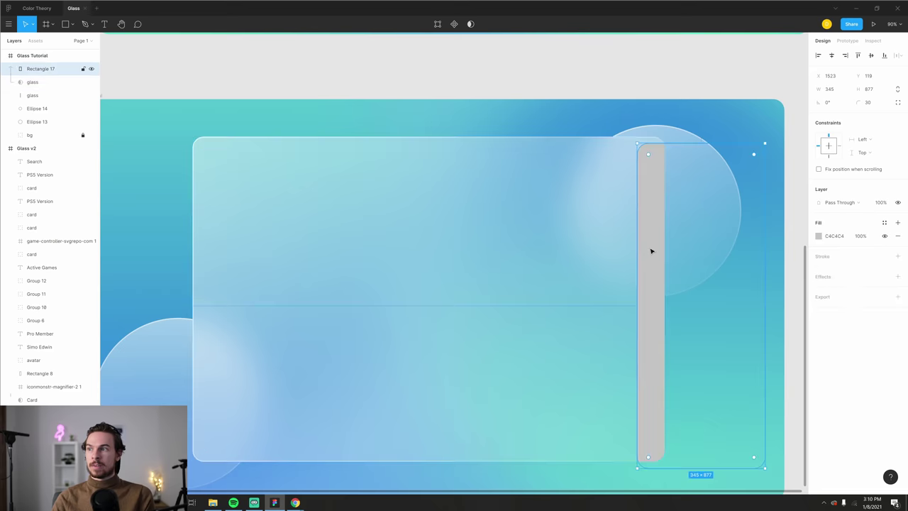
{"action": "double_click", "coordinate": [40, 69]}
{"action": "type", "text": "dashboard"}
{"action": "key", "text": "Return"}
- Move the dashboard rectangle flush against the glass card's left edge
{"action": "left_click_drag", "start_coordinate": [658, 217], "coordinate": [244, 254]}
{"action": "left_click", "coordinate": [407, 312]}
{"action": "left_click", "coordinate": [322, 85]}
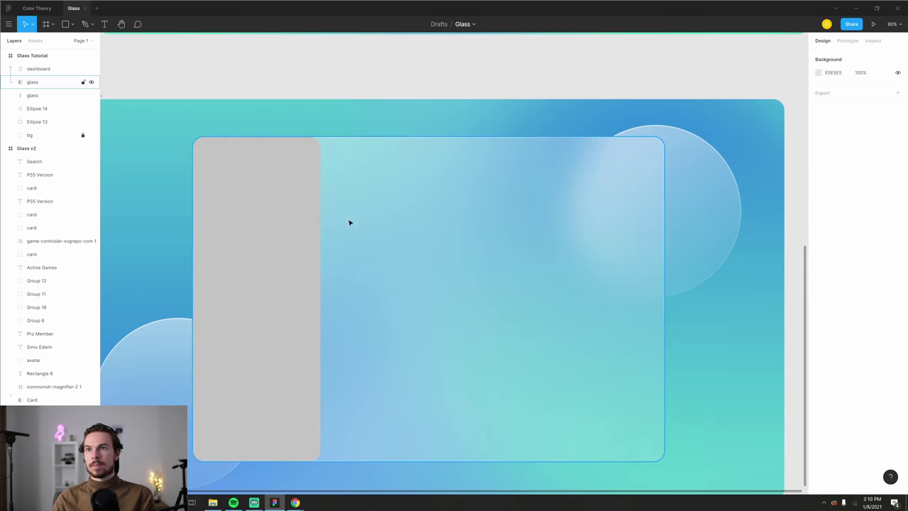
- Paste the unmasked glass card's 60% gradient fill, stroke and background blur onto the dashboard sidebar
{"action": "left_click", "coordinate": [297, 316]}
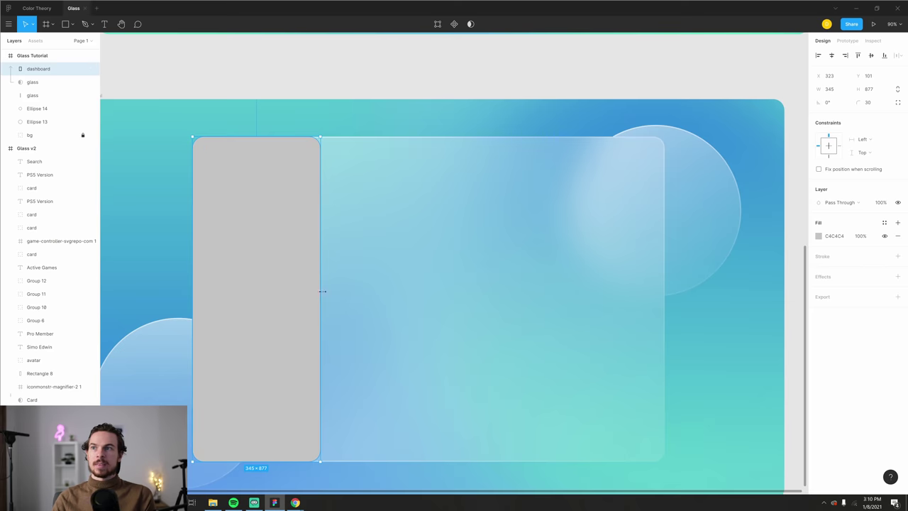
{"action": "left_click", "coordinate": [417, 271]}
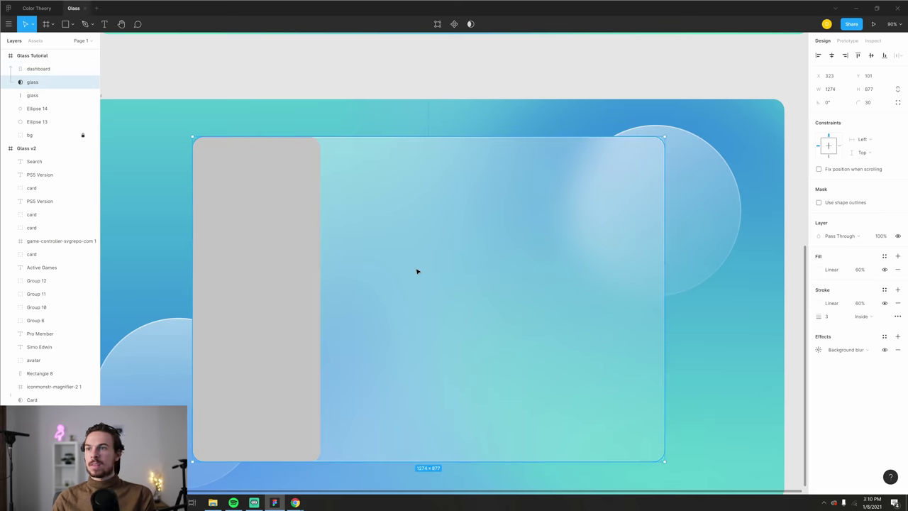
{"action": "left_click", "coordinate": [28, 99]}
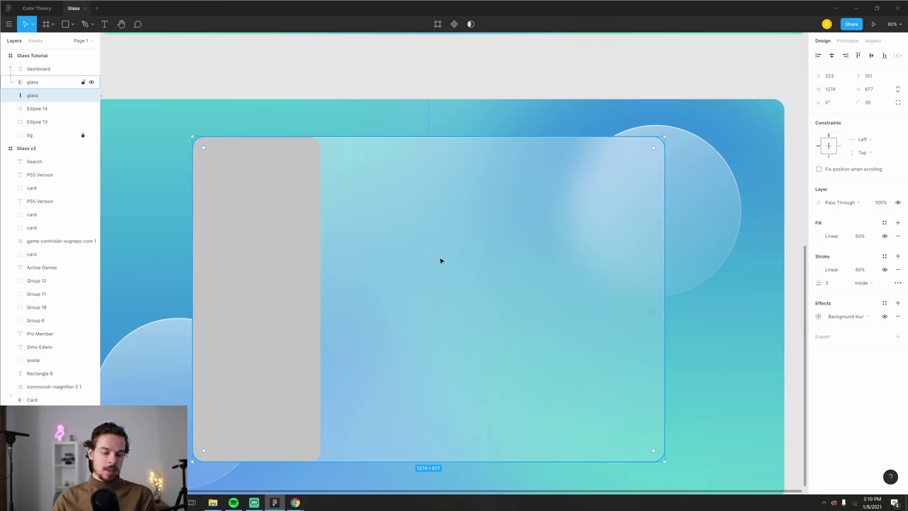
{"action": "left_click", "coordinate": [218, 234]}
{"action": "key", "text": "ctrl+alt+v"}
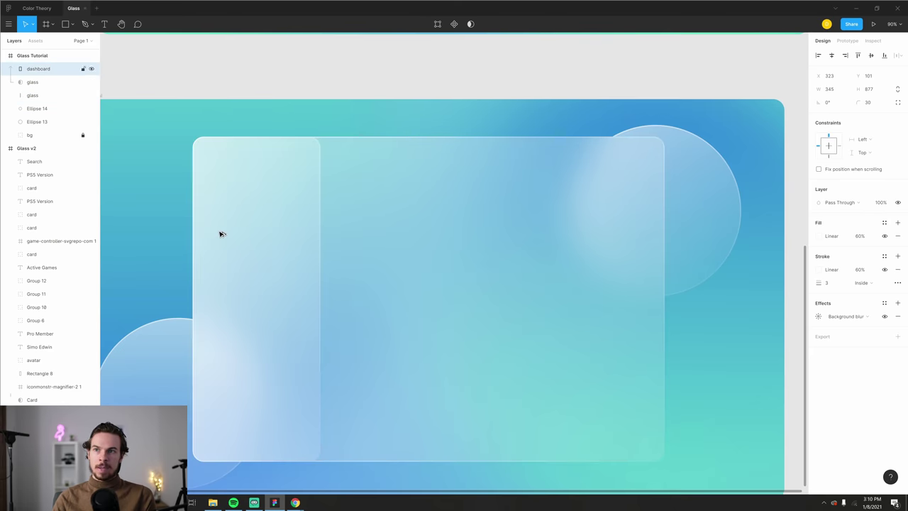
{"action": "left_click", "coordinate": [387, 372]}
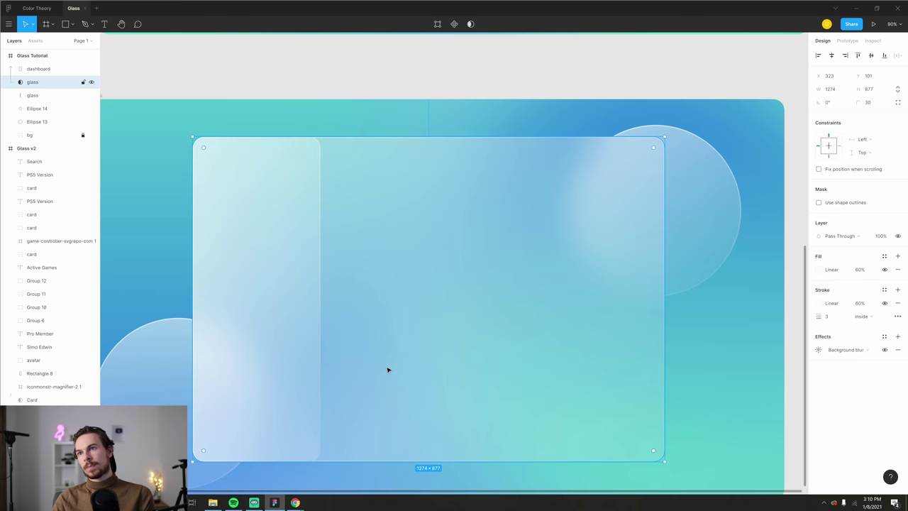
{"action": "scroll", "coordinate": [367, 219], "scroll_direction": "up", "scroll_amount": 6}
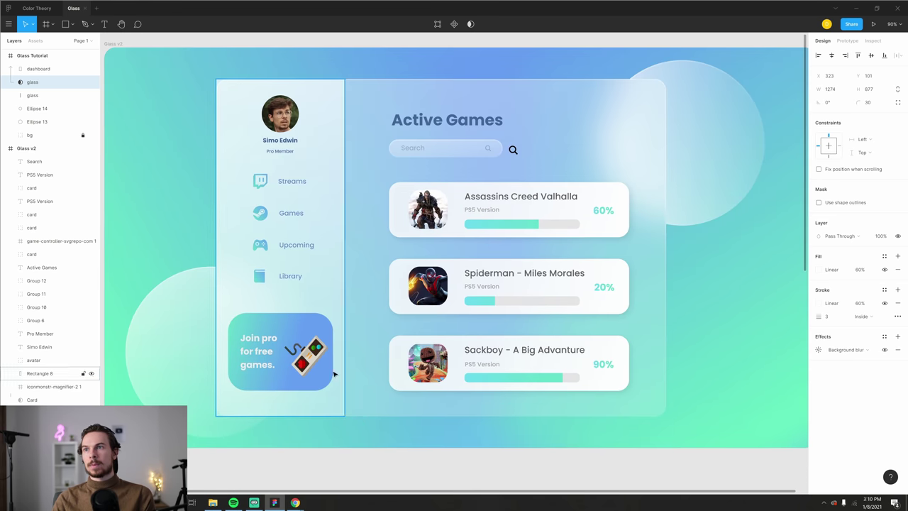
{"action": "scroll", "coordinate": [333, 426], "scroll_direction": "down", "scroll_amount": 6}
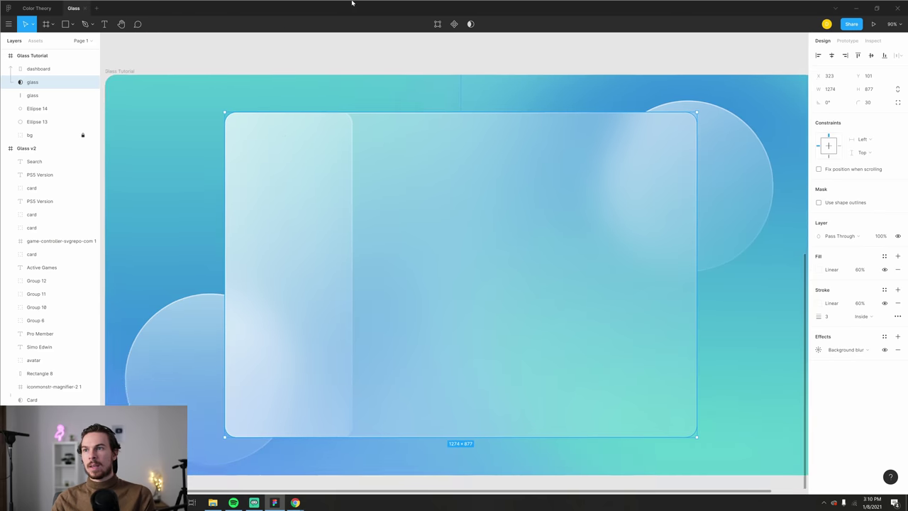
{"action": "scroll", "coordinate": [210, 342], "scroll_direction": "right", "scroll_amount": 2}
{"action": "left_click", "coordinate": [258, 286]}
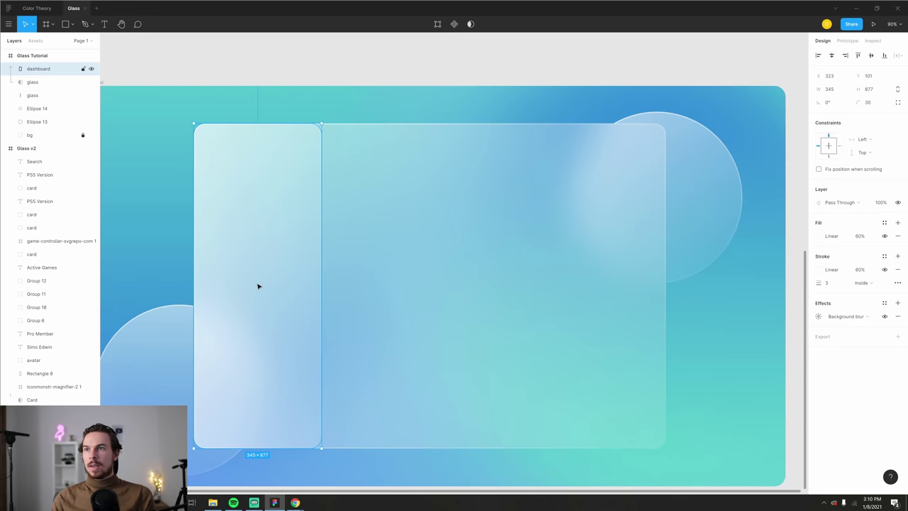
{"action": "left_click", "coordinate": [396, 327]}
{"action": "scroll", "coordinate": [401, 315], "scroll_direction": "left", "scroll_amount": 2}
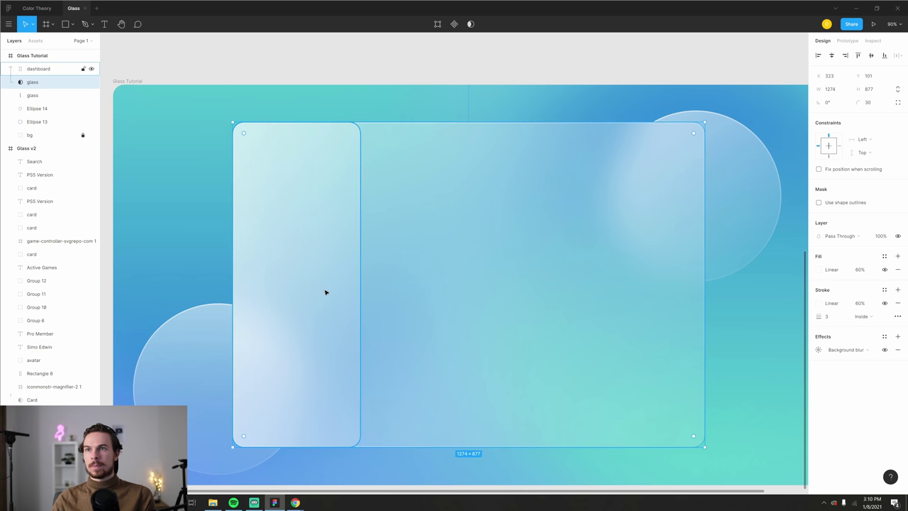
- Reduce the dashboard sidebar's corner radius to 0
{"action": "scroll", "coordinate": [460, 203], "scroll_direction": "up", "scroll_amount": 2}
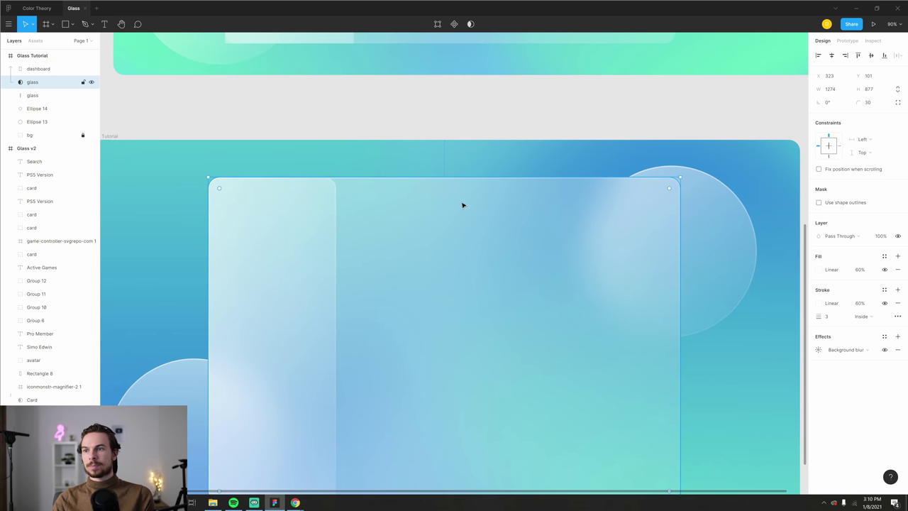
{"action": "scroll", "coordinate": [416, 115], "scroll_direction": "down", "scroll_amount": 5, "text": "ctrl"}
{"action": "scroll", "coordinate": [413, 170], "scroll_direction": "up", "scroll_amount": 2}
{"action": "scroll", "coordinate": [388, 254], "scroll_direction": "up", "scroll_amount": 5, "text": "ctrl"}
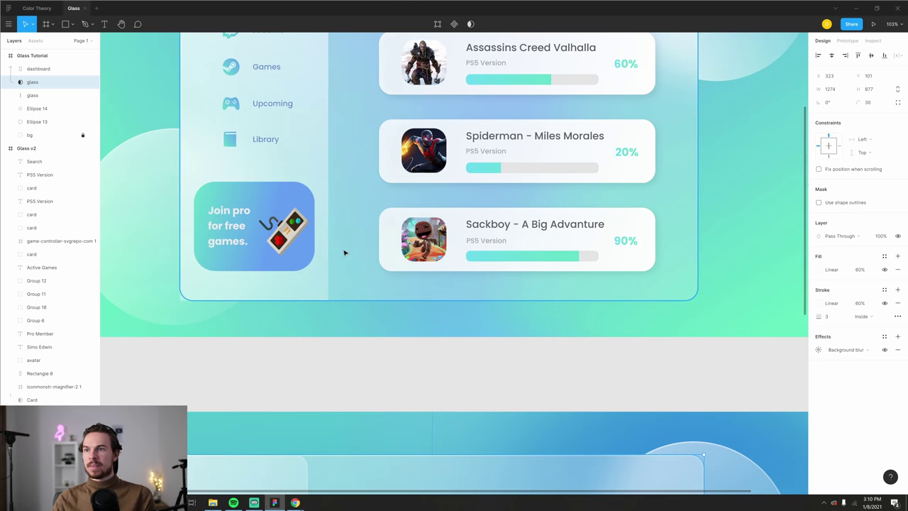
{"action": "scroll", "coordinate": [348, 265], "scroll_direction": "up", "scroll_amount": 5, "text": "ctrl"}
{"action": "scroll", "coordinate": [288, 158], "scroll_direction": "down", "scroll_amount": 10}
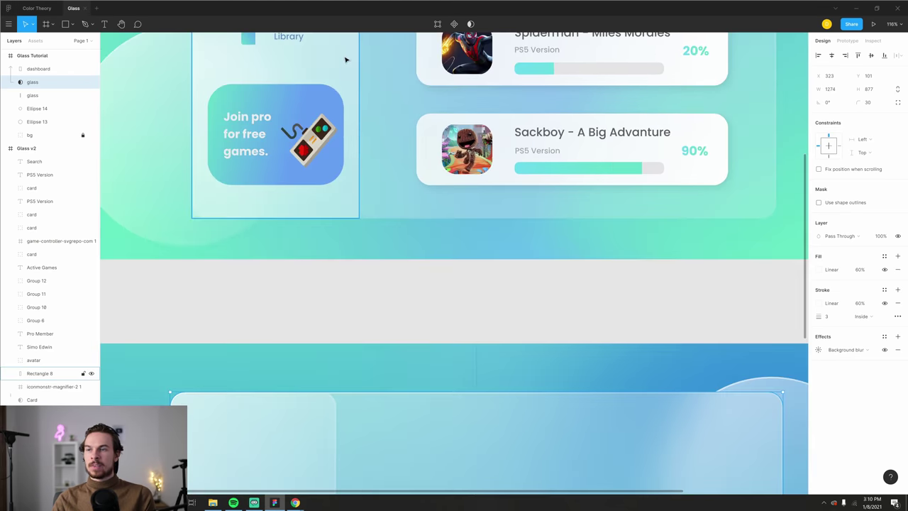
{"action": "left_click", "coordinate": [331, 207]}
{"action": "left_click_drag", "start_coordinate": [853, 102], "coordinate": [670, 106]}
{"action": "left_click", "coordinate": [561, 316]}
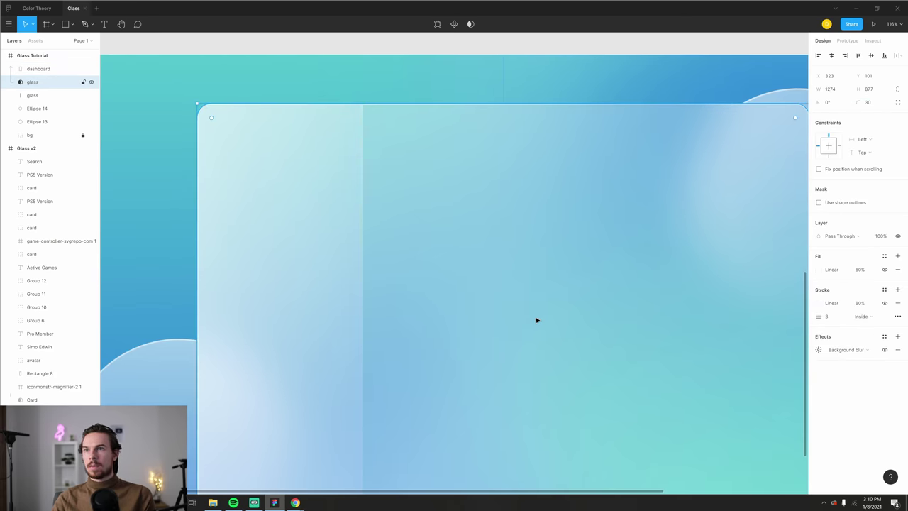
{"action": "scroll", "coordinate": [537, 322], "scroll_direction": "down", "scroll_amount": 3, "text": "ctrl"}
{"action": "left_click", "coordinate": [184, 283]}
- Copy the 100×100 circular avatar from the Glass v2 design and paste it onto the dashboard sidebar
{"action": "scroll", "coordinate": [525, 154], "scroll_direction": "right", "scroll_amount": 2}
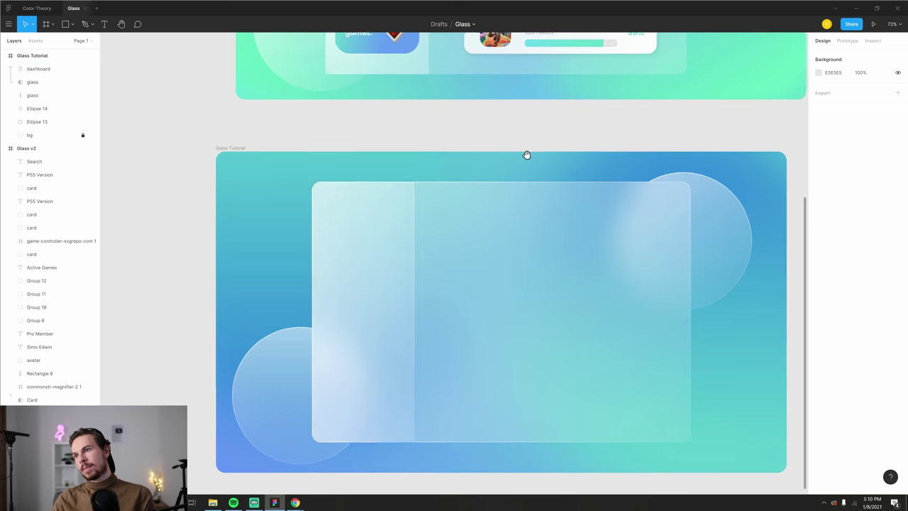
{"action": "scroll", "coordinate": [352, 92], "scroll_direction": "up", "scroll_amount": 10}
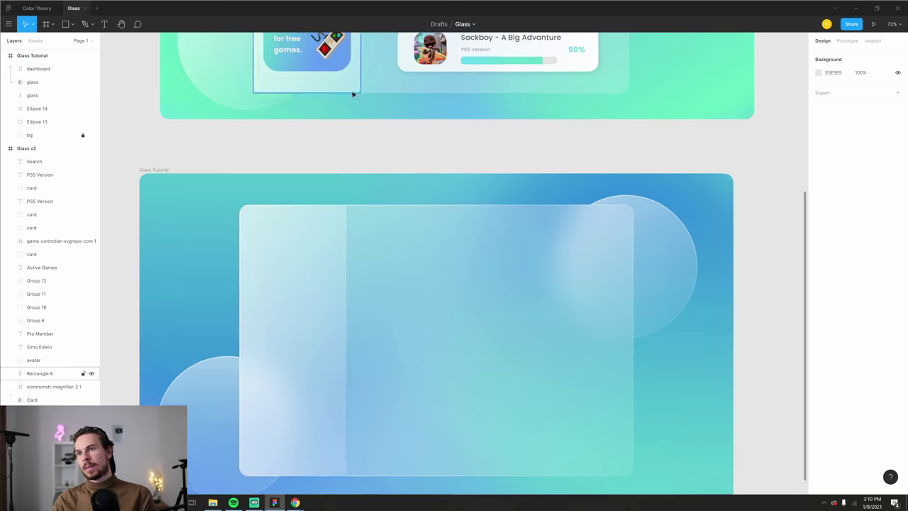
{"action": "scroll", "coordinate": [368, 219], "scroll_direction": "up", "scroll_amount": 2, "text": "ctrl"}
{"action": "scroll", "coordinate": [340, 202], "scroll_direction": "up", "scroll_amount": 1}
{"action": "scroll", "coordinate": [316, 121], "scroll_direction": "up", "scroll_amount": 5, "text": "ctrl"}
{"action": "left_click", "coordinate": [322, 99]}
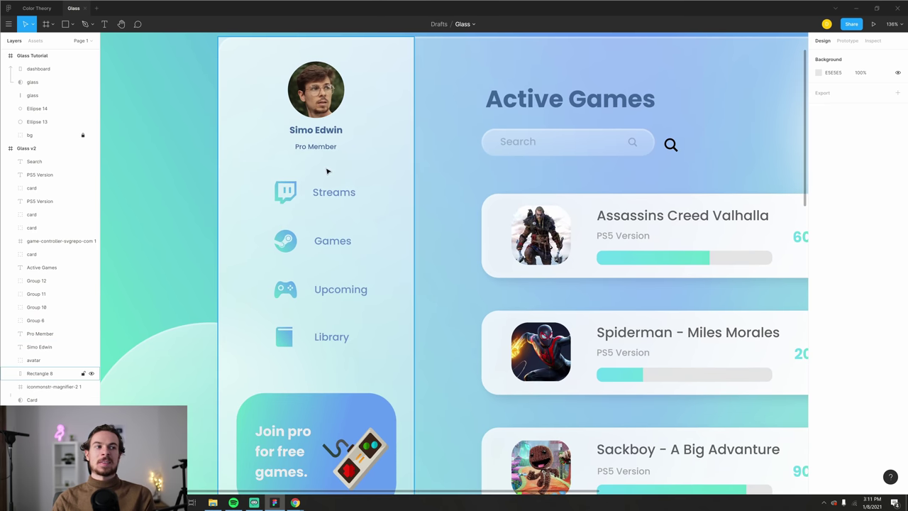
{"action": "scroll", "coordinate": [307, 245], "scroll_direction": "down", "scroll_amount": 6, "text": "ctrl"}
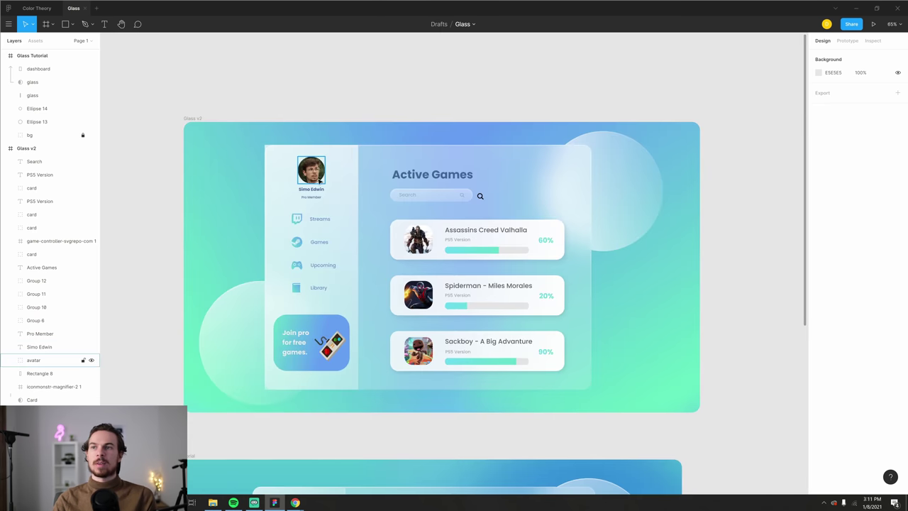
{"action": "left_click", "coordinate": [315, 174]}
{"action": "scroll", "coordinate": [310, 338], "scroll_direction": "down", "scroll_amount": 4}
{"action": "left_click", "coordinate": [318, 305]}
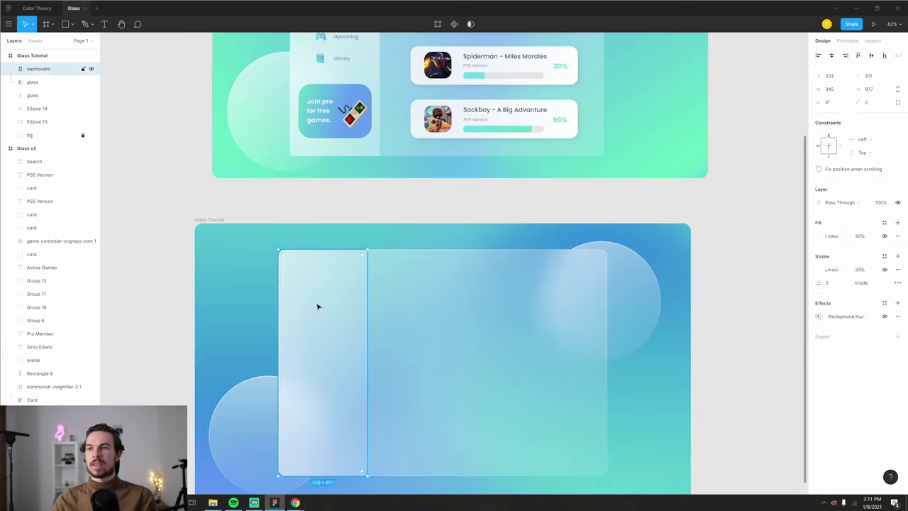
{"action": "key", "text": "ctrl+v"}
{"action": "scroll", "coordinate": [316, 255], "scroll_direction": "up", "scroll_amount": 4, "text": "ctrl"}
- Position the avatar at the top of the sidebar and start an empty text layer beneath it
{"action": "mouse_move", "coordinate": [317, 248]}
{"action": "left_mouse_down"}
{"action": "mouse_move", "coordinate": [319, 239]}
{"action": "mouse_move", "coordinate": [341, 248]}
{"action": "mouse_move", "coordinate": [325, 248]}
{"action": "left_mouse_up"}
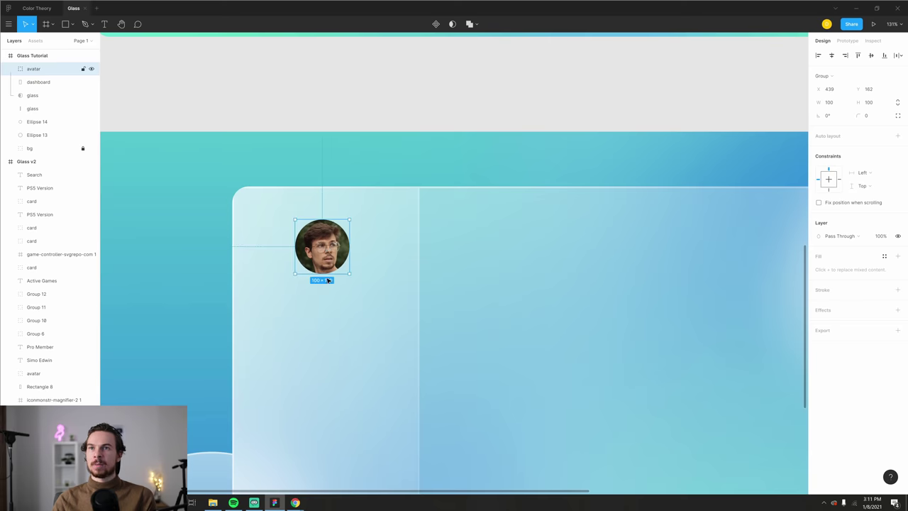
{"action": "scroll", "coordinate": [288, 233], "scroll_direction": "down", "scroll_amount": 3}
{"action": "scroll", "coordinate": [124, 44], "scroll_direction": "up", "scroll_amount": 3}
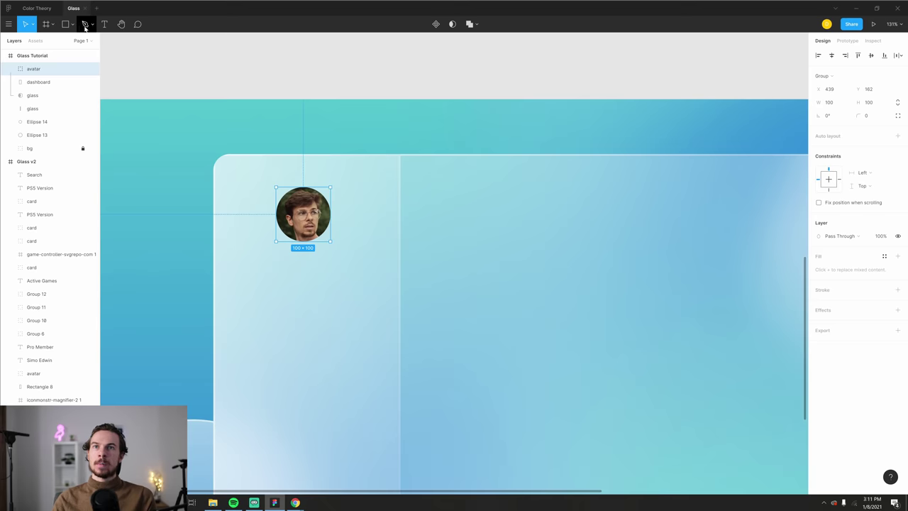
{"action": "left_click", "coordinate": [104, 24]}
{"action": "left_click", "coordinate": [278, 268]}
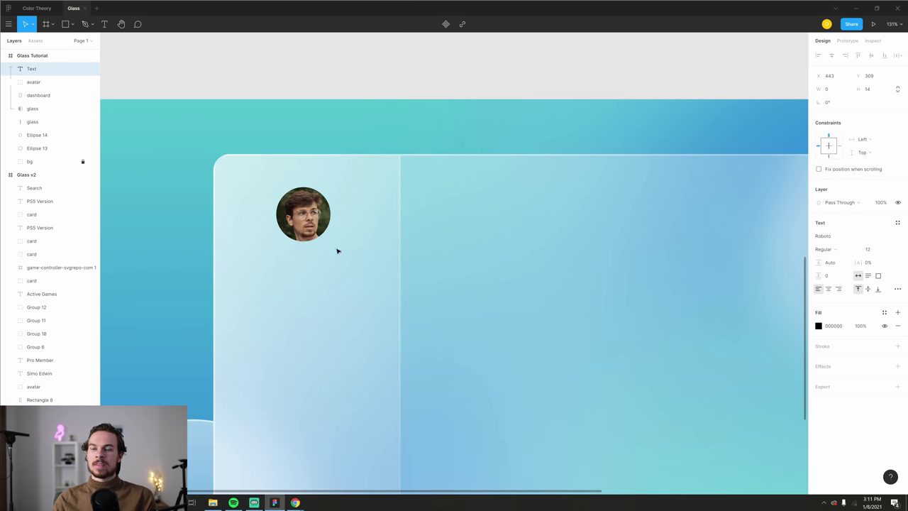
- Type the member's name and set it in Poppins at size 18
{"action": "scroll", "coordinate": [337, 250], "scroll_direction": "up", "scroll_amount": 10}
{"action": "scroll", "coordinate": [340, 312], "scroll_direction": "down", "scroll_amount": 3}
{"action": "scroll", "coordinate": [342, 263], "scroll_direction": "down", "scroll_amount": 3}
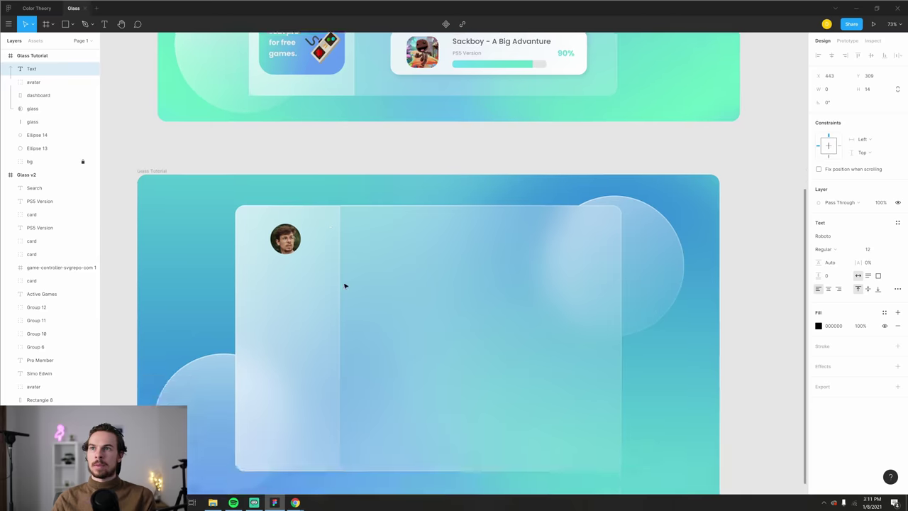
{"action": "scroll", "coordinate": [333, 298], "scroll_direction": "up", "scroll_amount": 2}
{"action": "scroll", "coordinate": [307, 377], "scroll_direction": "up", "scroll_amount": 5}
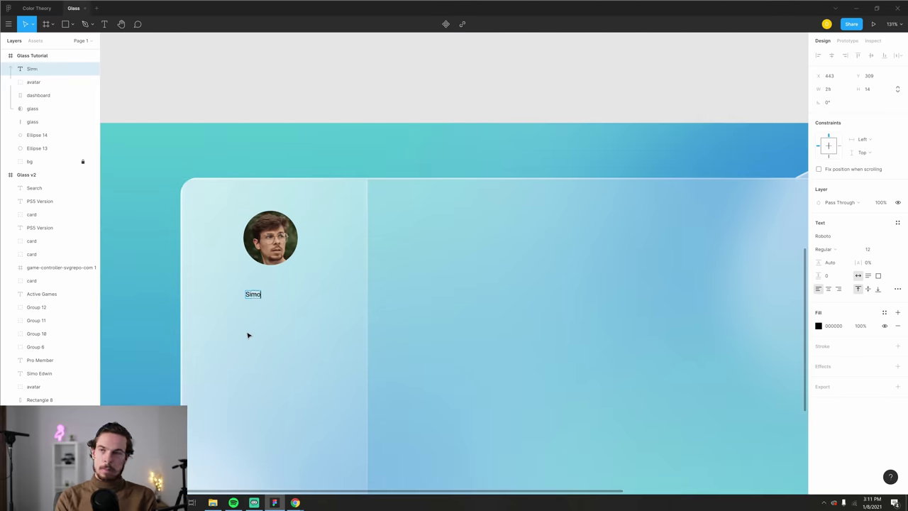
{"action": "scroll", "coordinate": [253, 283], "scroll_direction": "up", "scroll_amount": 3}
{"action": "key", "text": "ctrl+a"}
{"action": "left_click", "coordinate": [840, 235]}
{"action": "type", "text": "Poppins"}
{"action": "key", "text": "Return"}
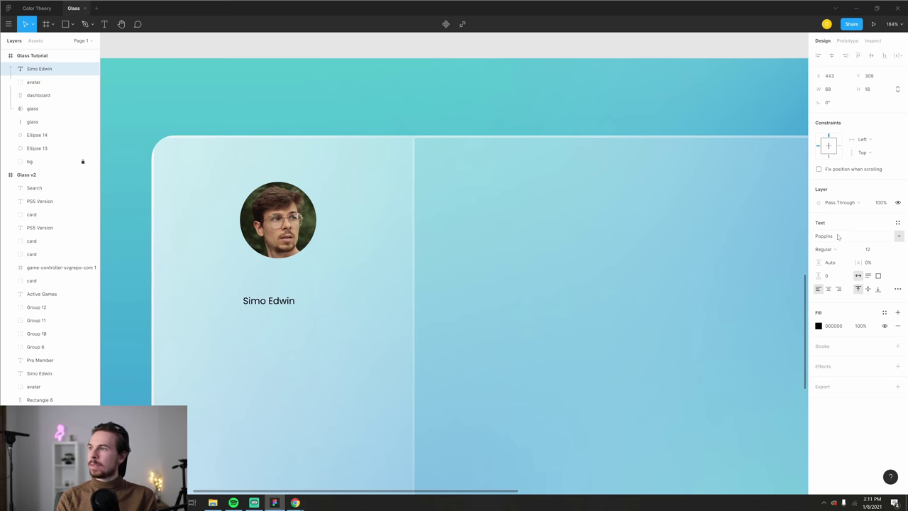
{"action": "left_click", "coordinate": [872, 250]}
{"action": "type", "text": "16"}
{"action": "key", "text": "Return"}
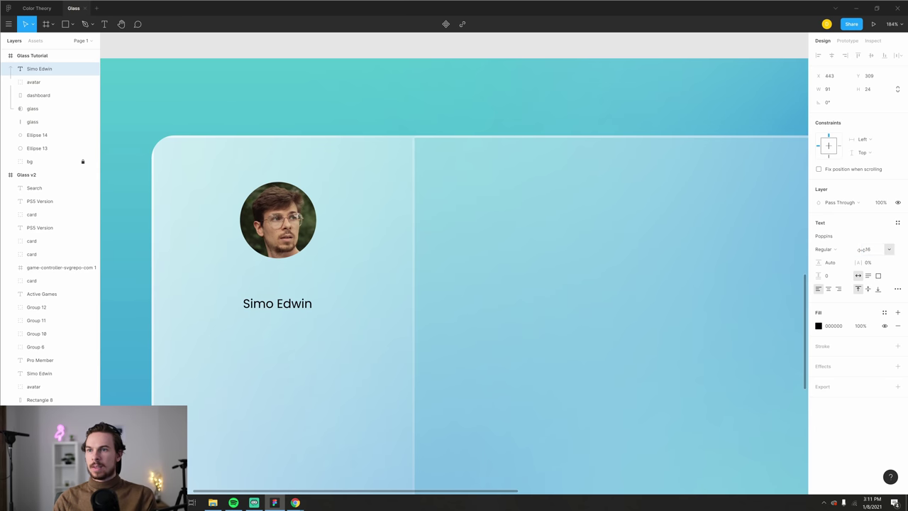
{"action": "type", "text": "18"}
{"action": "key", "text": "Return"}
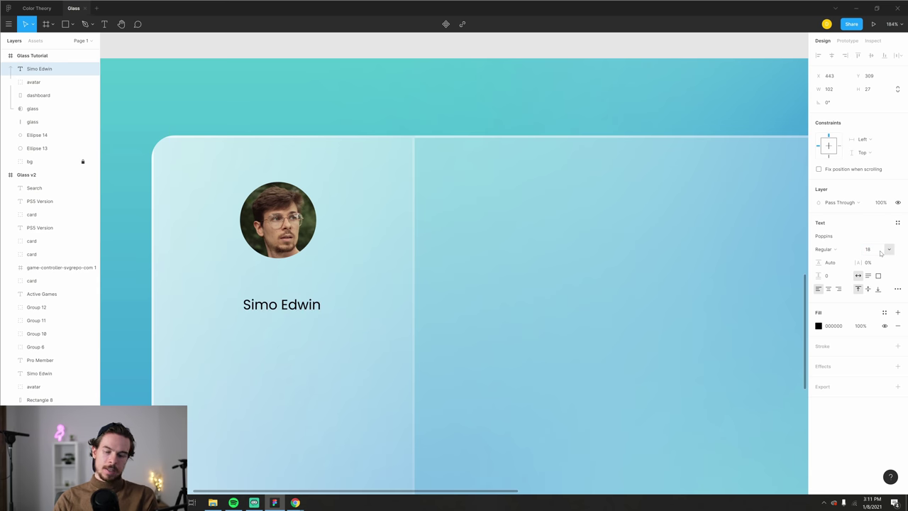
- Move the name up under the avatar and set its weight to Medium
{"action": "left_click_drag", "start_coordinate": [282, 311], "coordinate": [280, 281]}
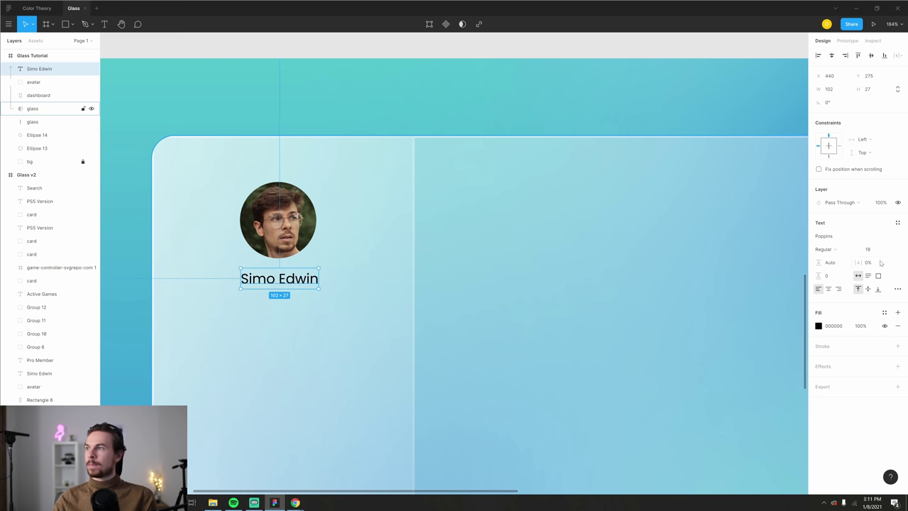
{"action": "left_click", "coordinate": [845, 253]}
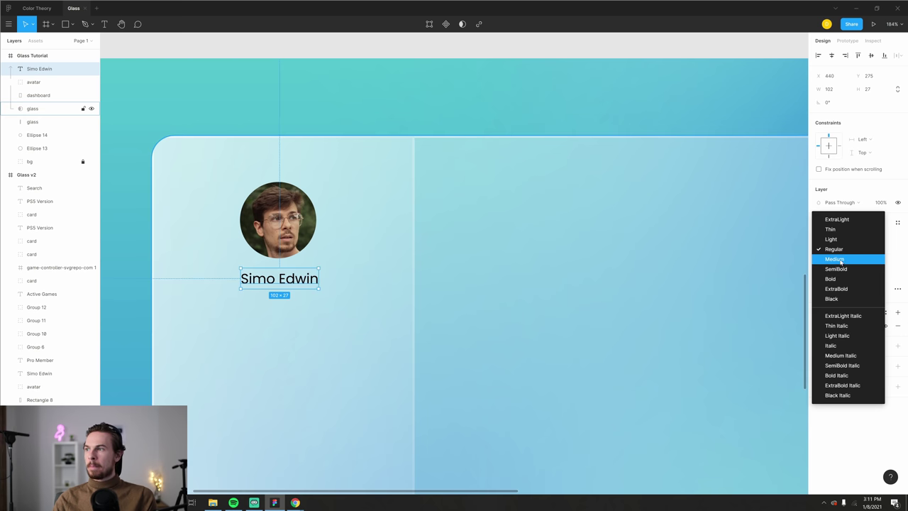
{"action": "left_click", "coordinate": [835, 259]}
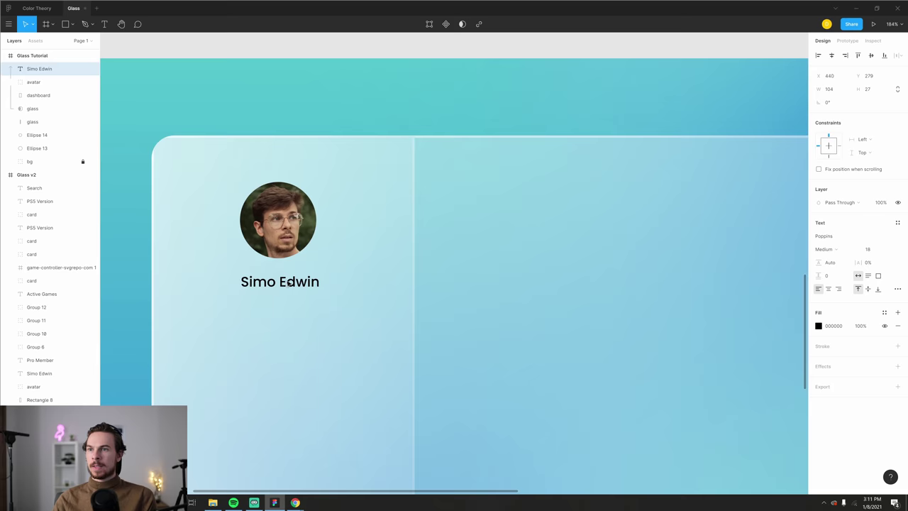
- Change the name's fill from black to dark grey 4A4A4A
{"action": "scroll", "coordinate": [350, 290], "scroll_direction": "down", "scroll_amount": 5}
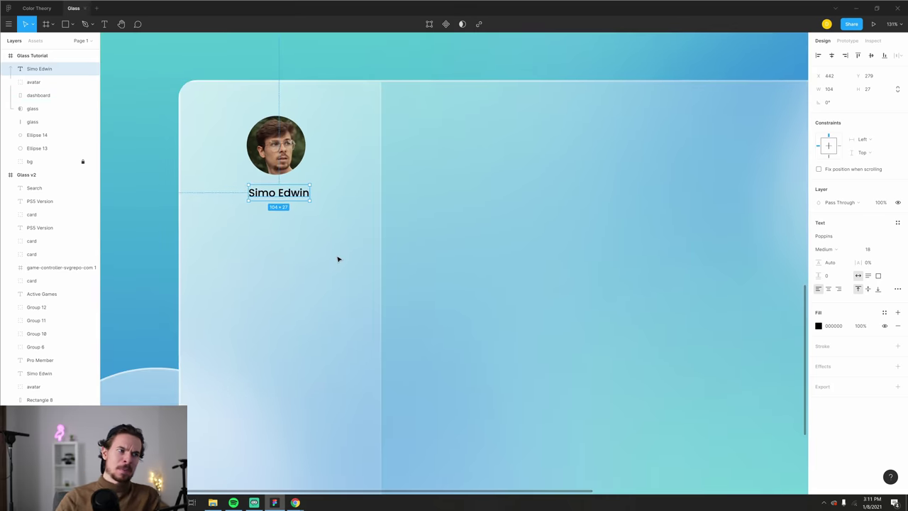
{"action": "scroll", "coordinate": [298, 227], "scroll_direction": "up", "scroll_amount": 5}
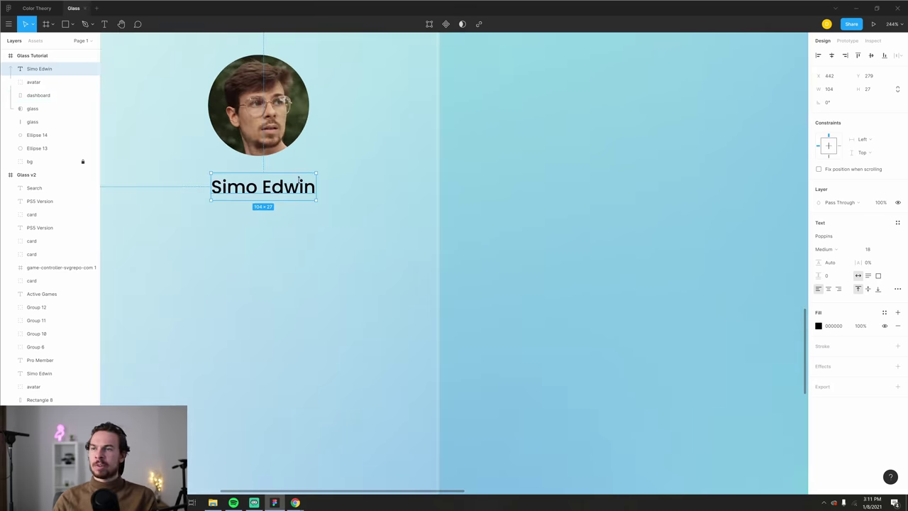
{"action": "left_click", "coordinate": [818, 325]}
{"action": "left_click_drag", "start_coordinate": [709, 385], "coordinate": [707, 351]}
{"action": "scroll", "coordinate": [448, 286], "scroll_direction": "down", "scroll_amount": 2}
{"action": "left_click", "coordinate": [446, 284]}
{"action": "scroll", "coordinate": [425, 270], "scroll_direction": "down", "scroll_amount": 2}
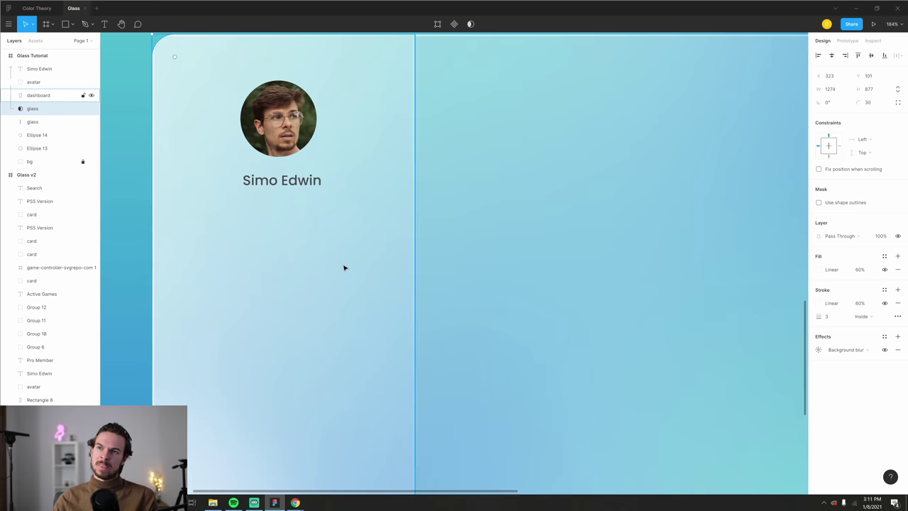
{"action": "scroll", "coordinate": [385, 287], "scroll_direction": "down", "scroll_amount": 4}
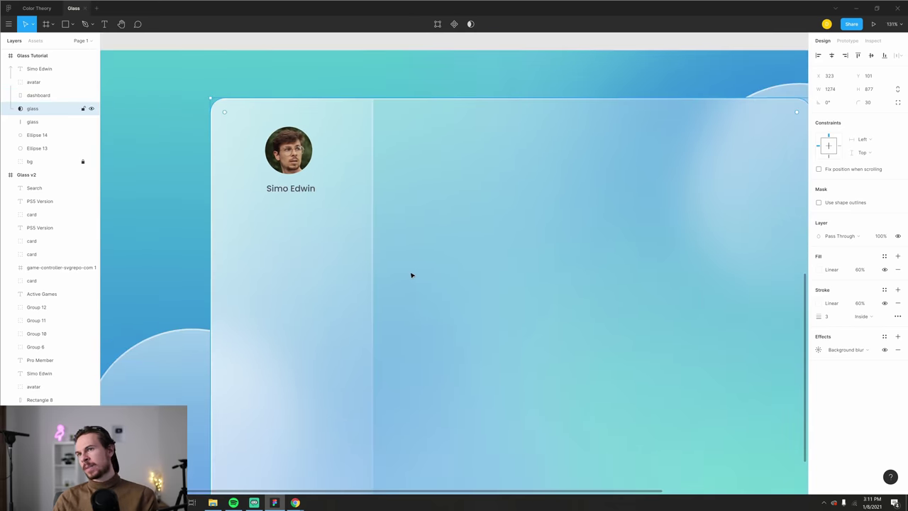
{"action": "scroll", "coordinate": [368, 248], "scroll_direction": "down", "scroll_amount": 1}
{"action": "left_click_drag", "start_coordinate": [397, 263], "coordinate": [389, 246]}
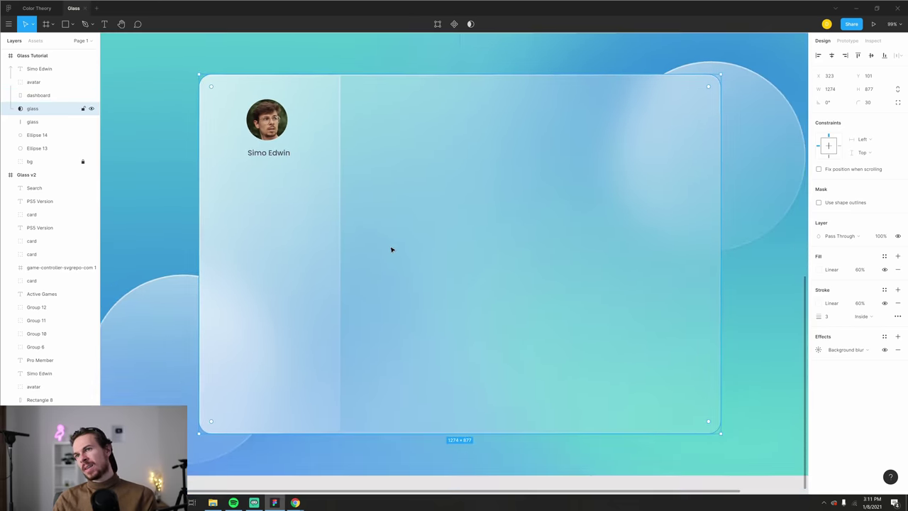
{"action": "scroll", "coordinate": [376, 246], "scroll_direction": "up", "scroll_amount": 4}
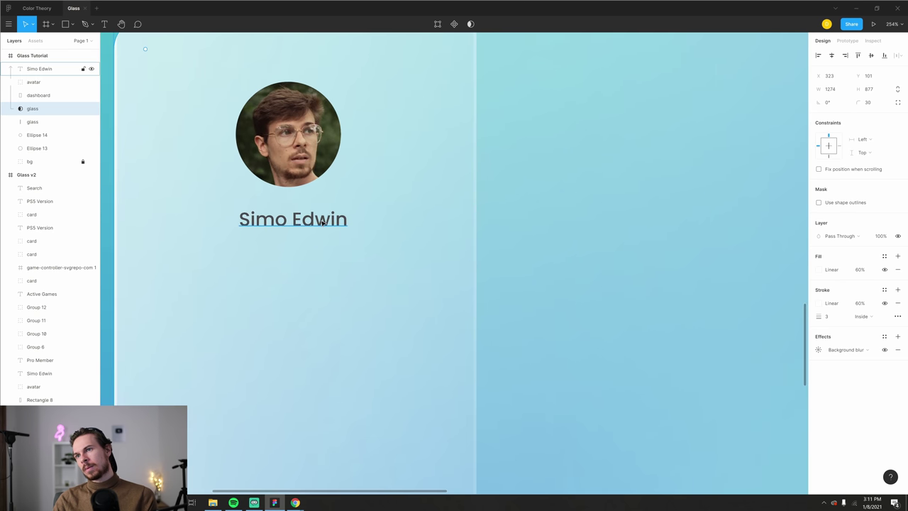
- Recolour the name text to a muted dark navy blue, 3A517D
{"action": "left_click", "coordinate": [344, 227]}
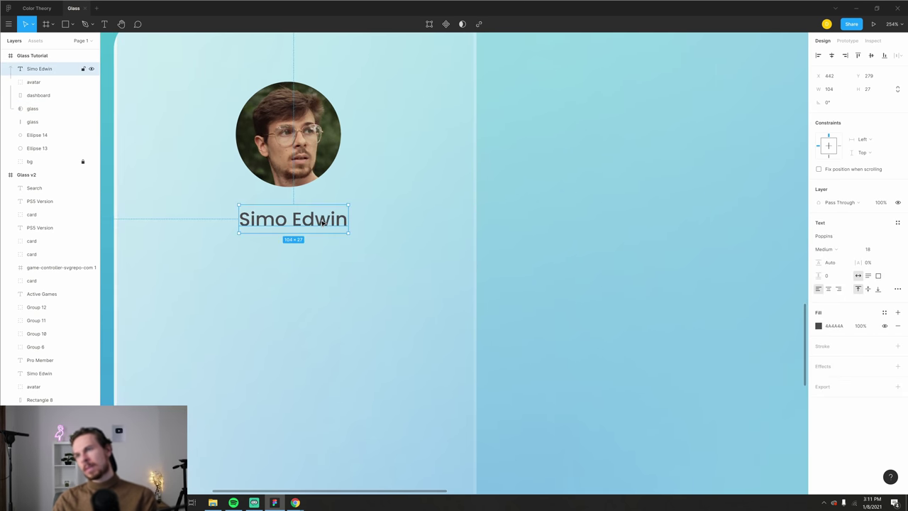
{"action": "left_click", "coordinate": [816, 326]}
{"action": "scroll", "coordinate": [397, 289], "scroll_direction": "down", "scroll_amount": 5}
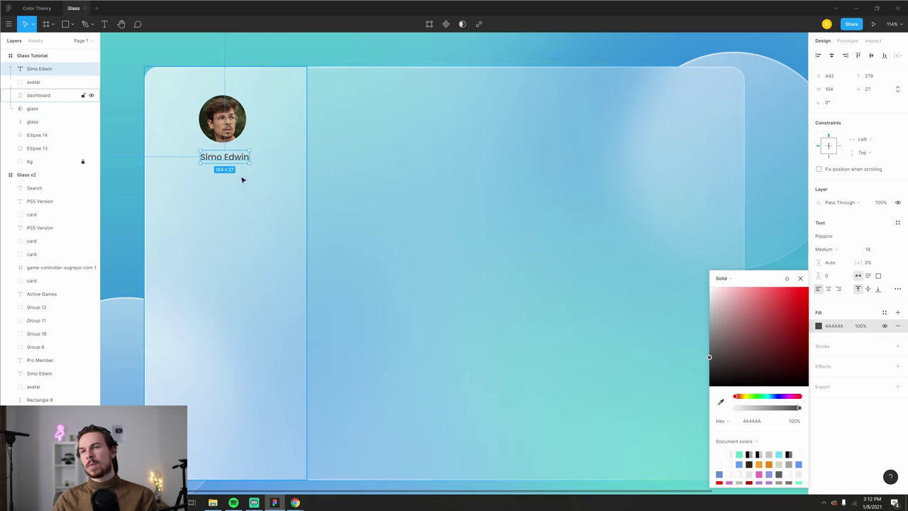
{"action": "scroll", "coordinate": [401, 203], "scroll_direction": "down", "scroll_amount": 2}
{"action": "scroll", "coordinate": [401, 203], "scroll_direction": "up", "scroll_amount": 3}
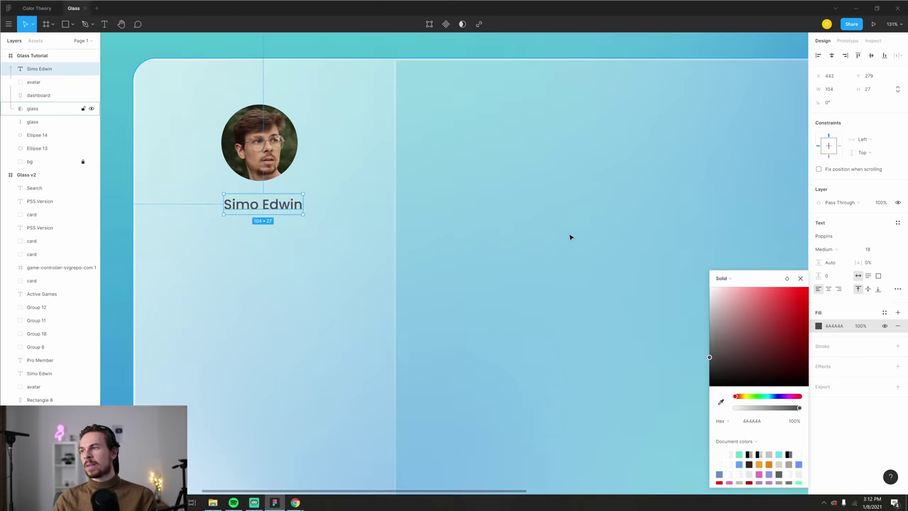
{"action": "scroll", "coordinate": [579, 243], "scroll_direction": "down", "scroll_amount": 4}
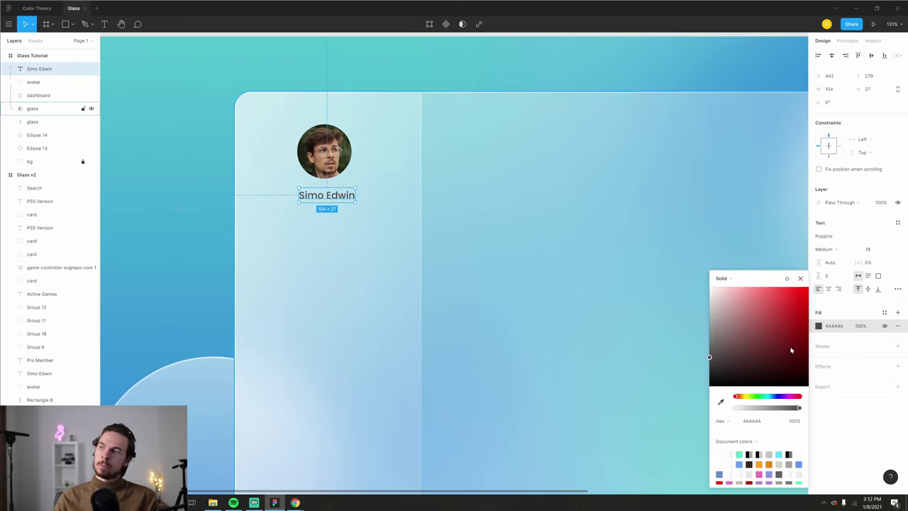
{"action": "left_click_drag", "start_coordinate": [782, 399], "coordinate": [774, 397]}
{"action": "left_click_drag", "start_coordinate": [749, 346], "coordinate": [764, 344]}
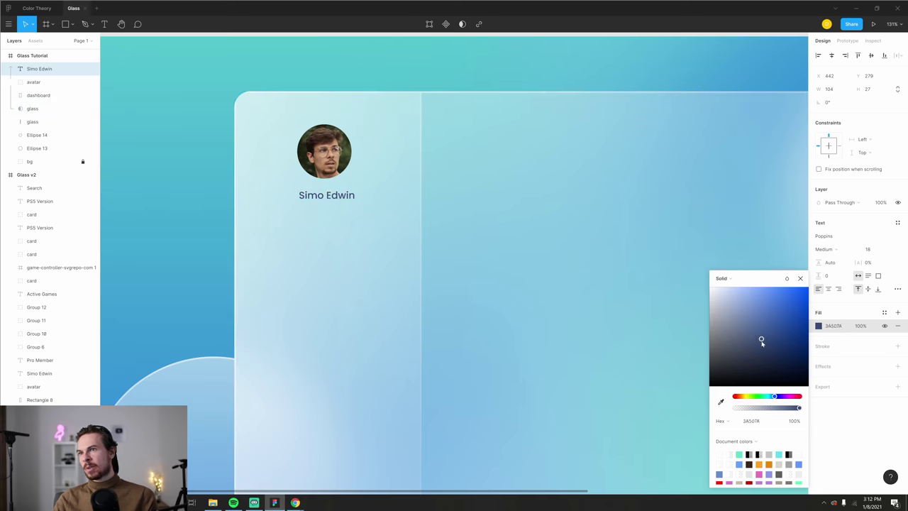
{"action": "scroll", "coordinate": [364, 234], "scroll_direction": "up", "scroll_amount": 5}
{"action": "scroll", "coordinate": [369, 233], "scroll_direction": "down", "scroll_amount": 4}
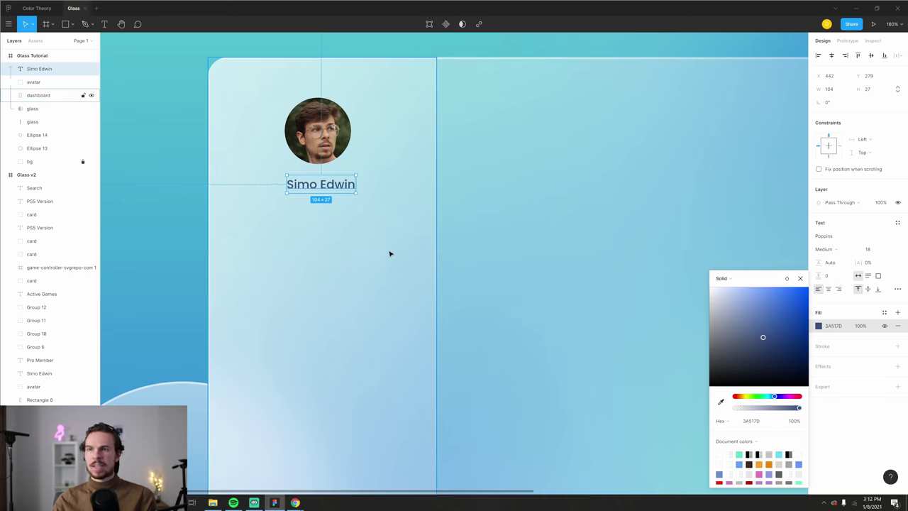
{"action": "scroll", "coordinate": [355, 237], "scroll_direction": "up", "scroll_amount": 2}
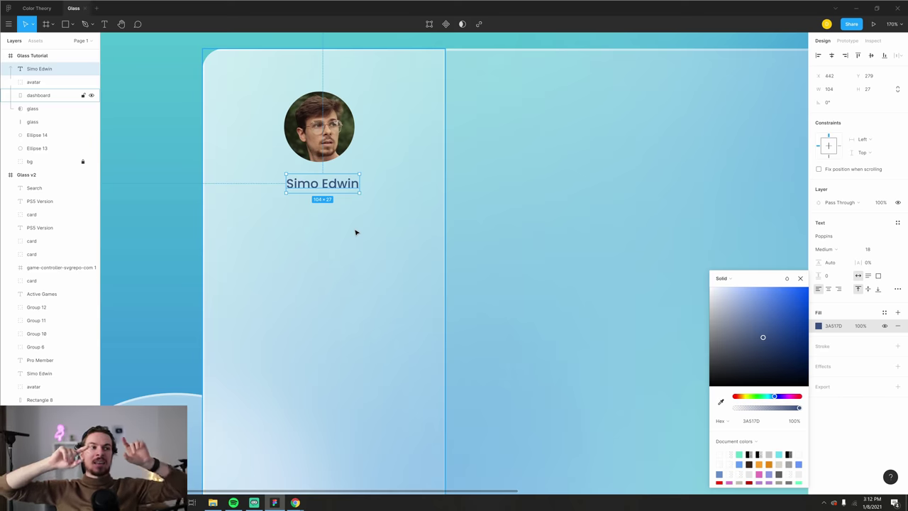
{"action": "left_click", "coordinate": [348, 228]}
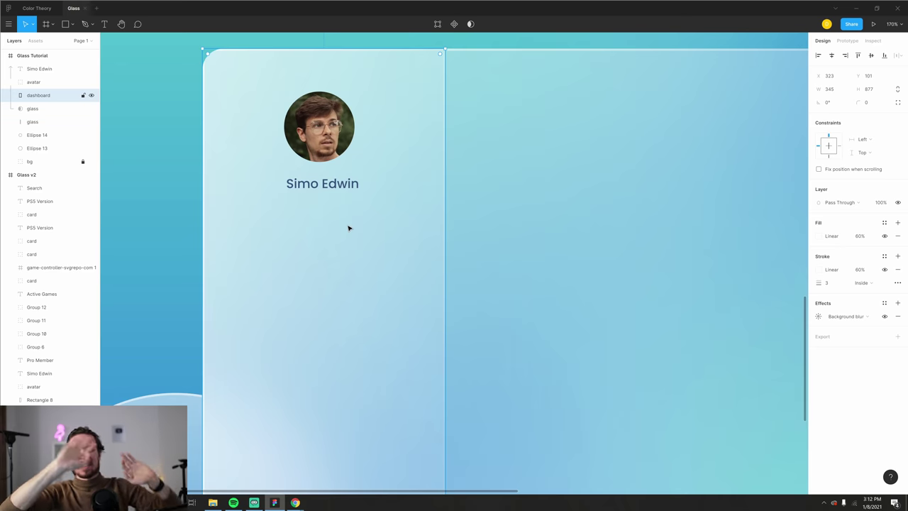
{"action": "scroll", "coordinate": [319, 225], "scroll_direction": "up", "scroll_amount": 3}
{"action": "key", "text": "Caps_Lock"}
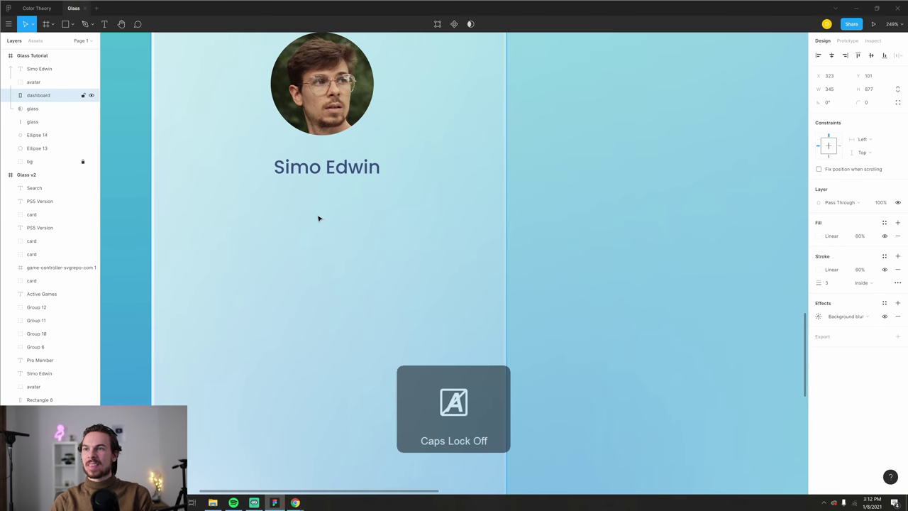
{"action": "scroll", "coordinate": [322, 225], "scroll_direction": "down", "scroll_amount": 5}
{"action": "scroll", "coordinate": [334, 217], "scroll_direction": "up", "scroll_amount": 4}
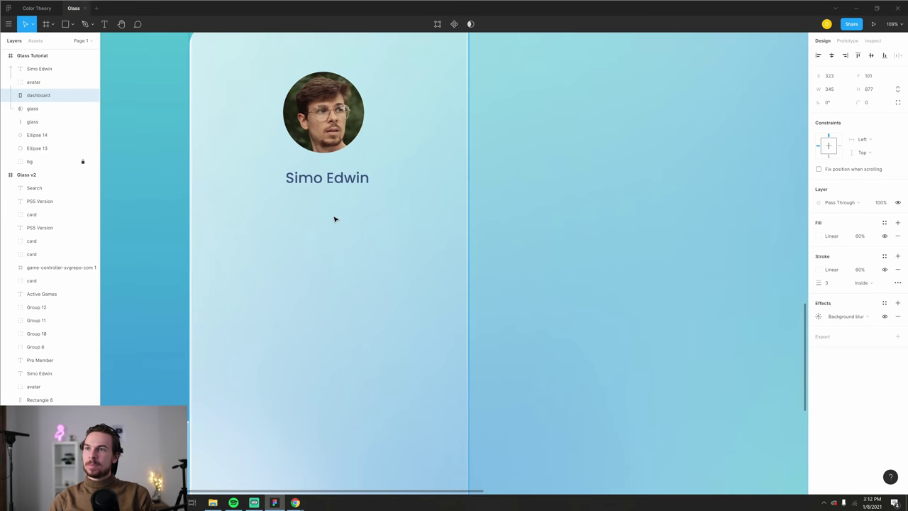
{"action": "scroll", "coordinate": [338, 194], "scroll_direction": "down", "scroll_amount": 1}
{"action": "left_click", "coordinate": [336, 178]}
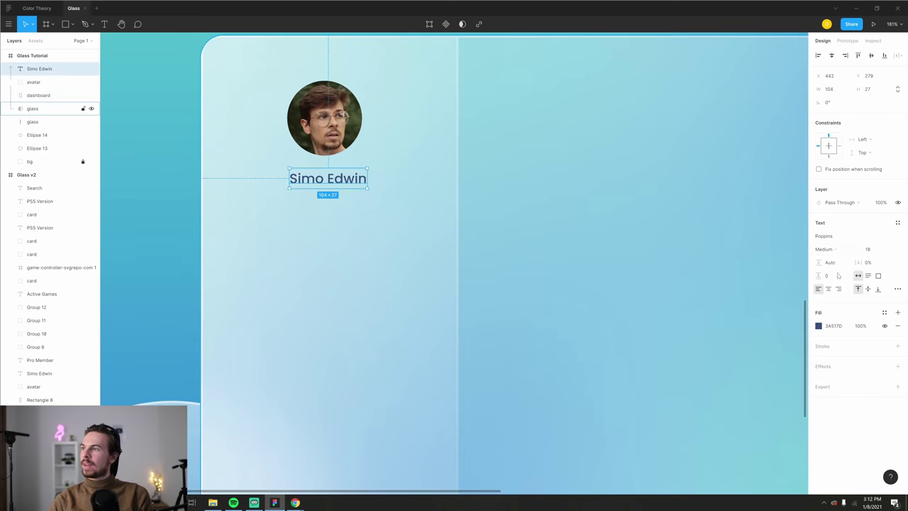
{"action": "left_click", "coordinate": [818, 326]}
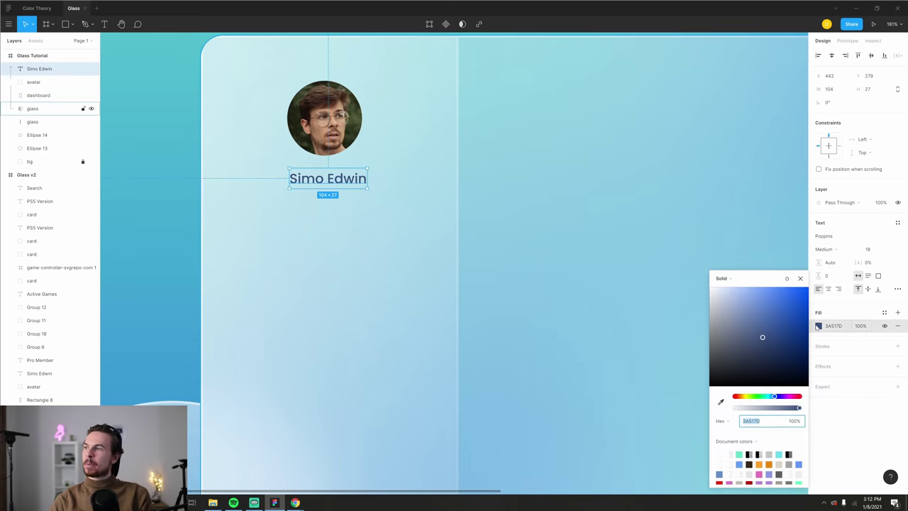
{"action": "left_click", "coordinate": [784, 277]}
{"action": "left_click", "coordinate": [787, 296]}
{"action": "left_click", "coordinate": [784, 278]}
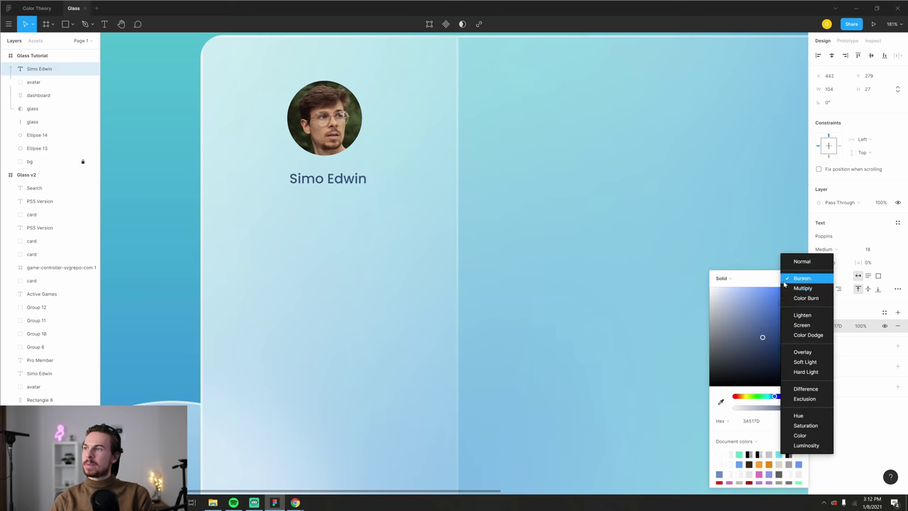
{"action": "left_click", "coordinate": [796, 290]}
{"action": "left_click", "coordinate": [786, 278]}
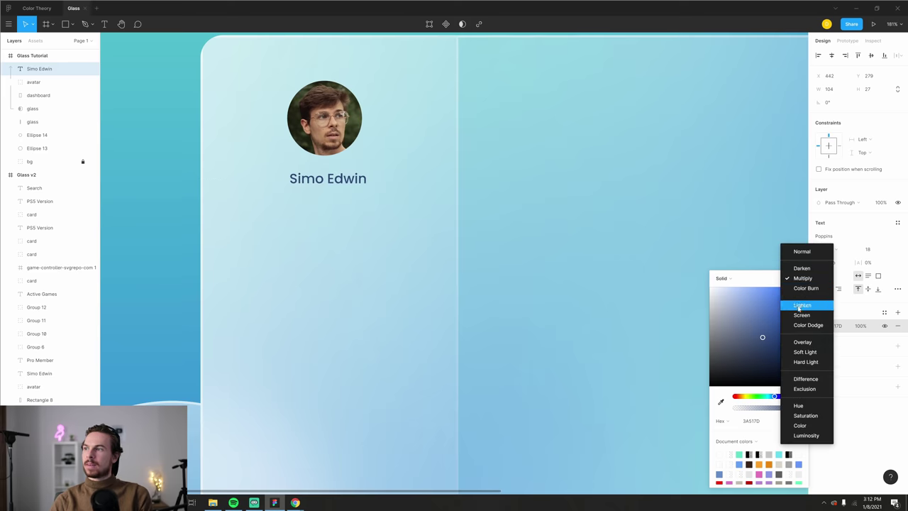
{"action": "left_click", "coordinate": [800, 313]}
{"action": "left_click", "coordinate": [786, 278]}
{"action": "left_click", "coordinate": [795, 290]}
{"action": "left_click", "coordinate": [787, 278]}
{"action": "left_click", "coordinate": [800, 298]}
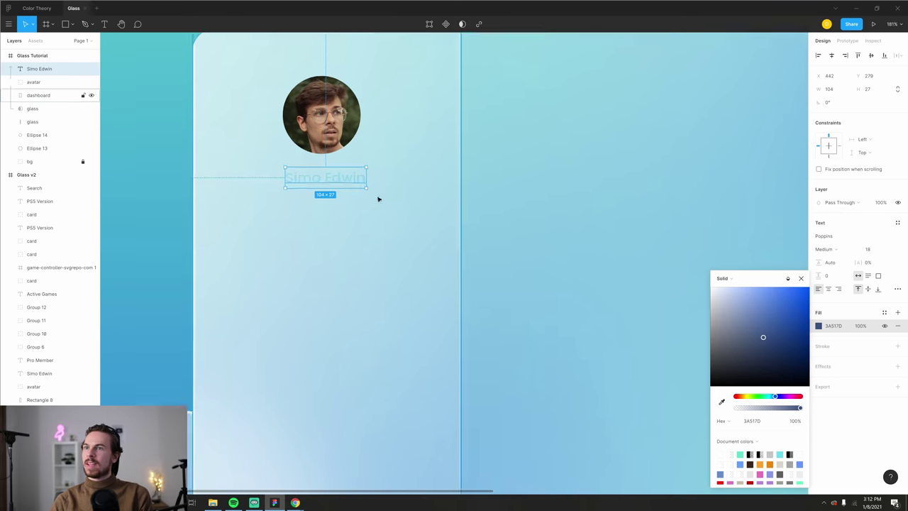
{"action": "scroll", "coordinate": [368, 190], "scroll_direction": "up", "scroll_amount": 5}
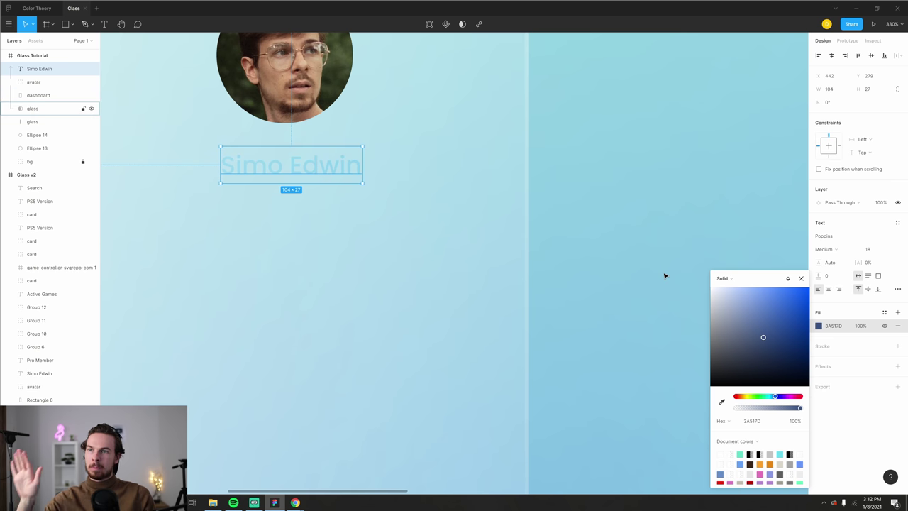
{"action": "scroll", "coordinate": [586, 248], "scroll_direction": "down", "scroll_amount": 3}
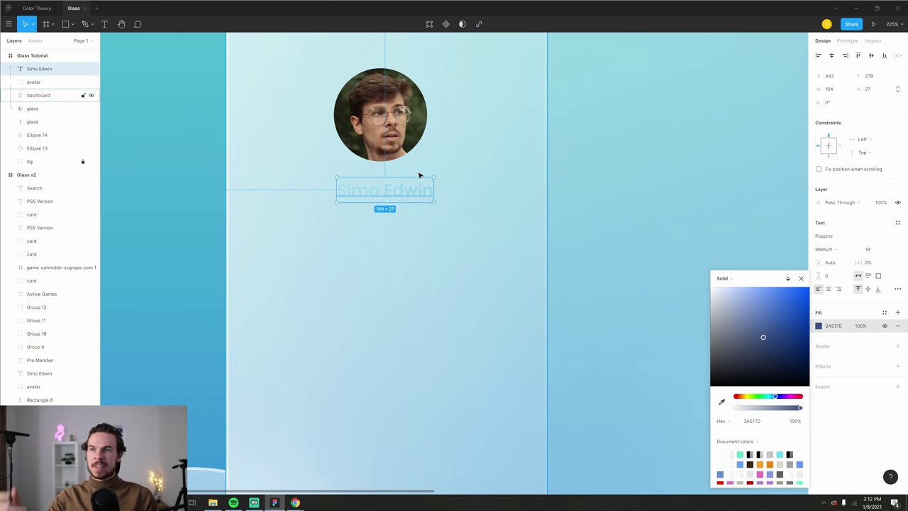
{"action": "left_click", "coordinate": [787, 278]}
{"action": "left_click", "coordinate": [802, 187]}
{"action": "left_click", "coordinate": [512, 244]}
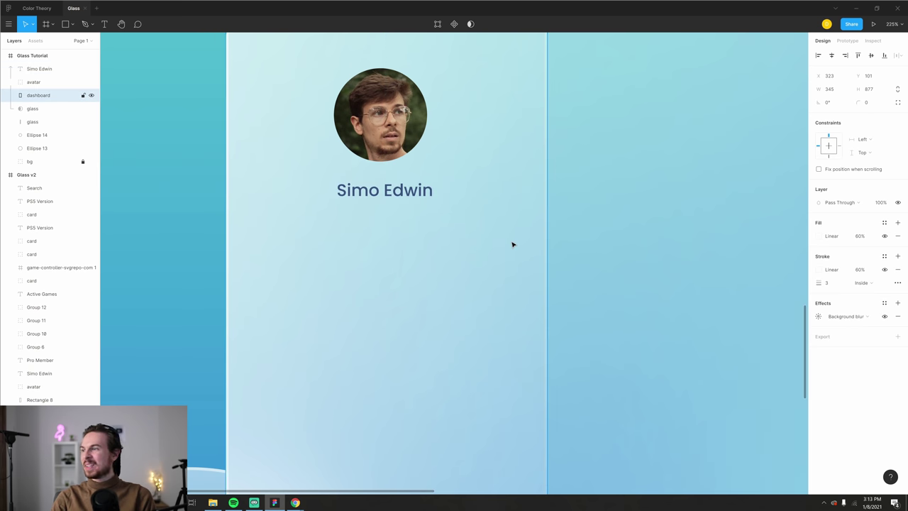
{"action": "scroll", "coordinate": [480, 265], "scroll_direction": "down", "scroll_amount": 5}
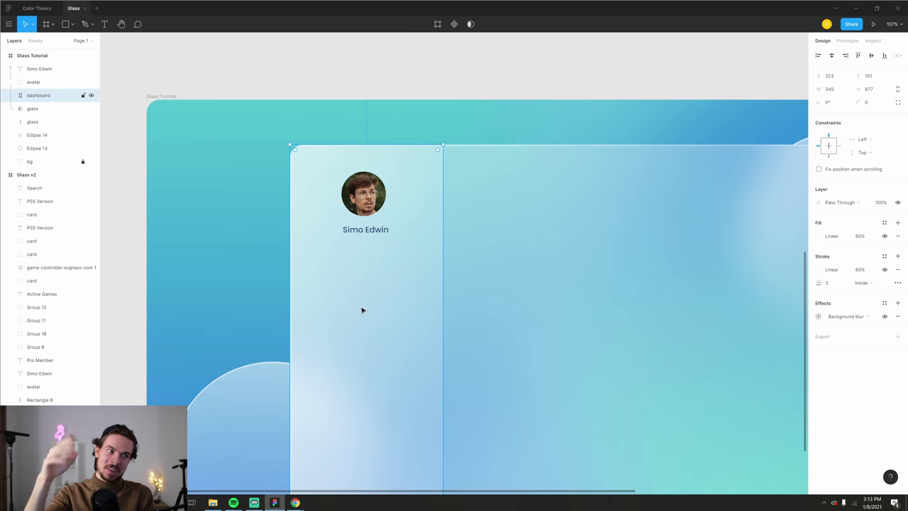
- Duplicate the name text just below it and retype the copy as 'Pro Member'
{"action": "scroll", "coordinate": [376, 303], "scroll_direction": "down", "scroll_amount": 1}
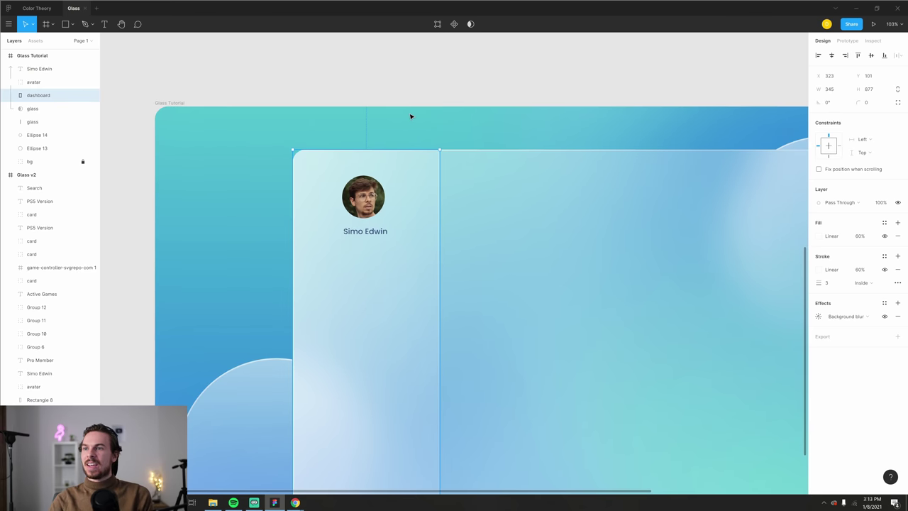
{"action": "scroll", "coordinate": [314, 354], "scroll_direction": "up", "scroll_amount": 10}
{"action": "scroll", "coordinate": [339, 172], "scroll_direction": "down", "scroll_amount": 8}
{"action": "scroll", "coordinate": [371, 255], "scroll_direction": "up", "scroll_amount": 5}
{"action": "left_click_drag", "start_coordinate": [399, 235], "coordinate": [397, 265]}
{"action": "double_click", "coordinate": [397, 265]}
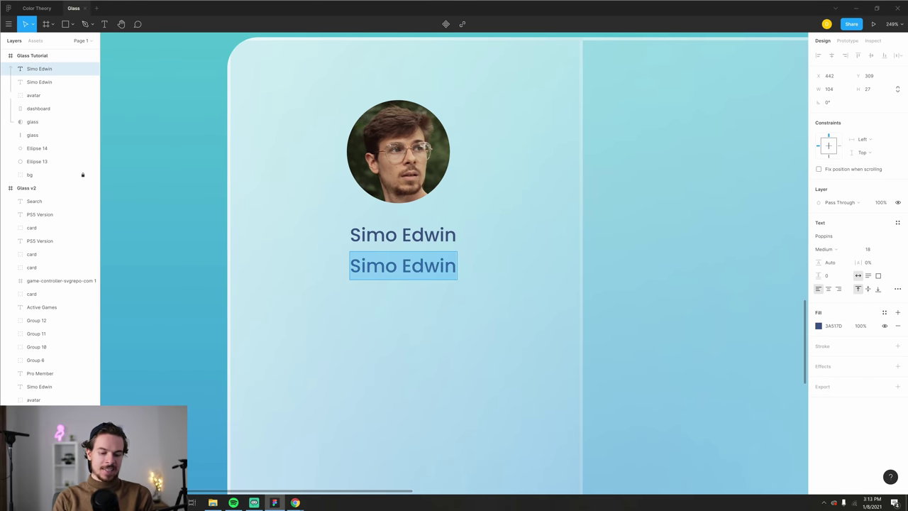
{"action": "type", "text": "Pro Member"}
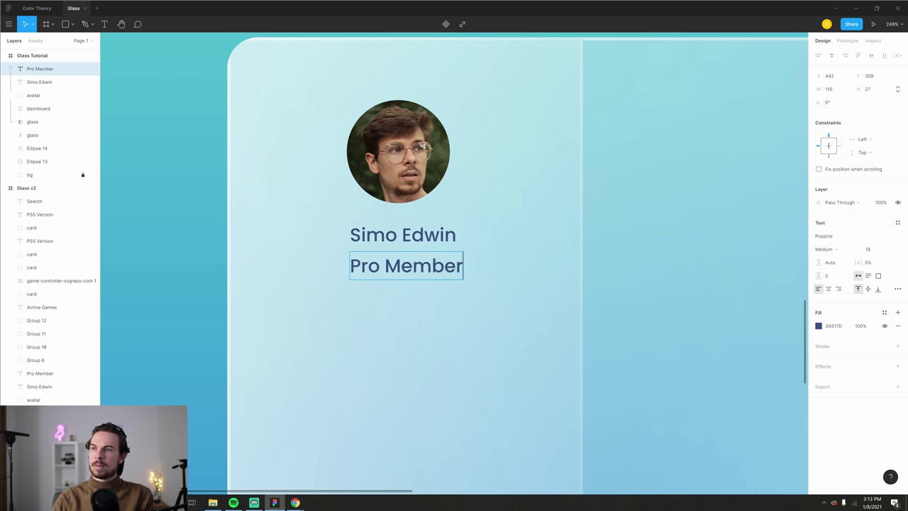
- Make 'Pro Member' Regular weight at size 14, centred under the name
{"action": "key", "text": "ctrl+a"}
{"action": "left_click", "coordinate": [848, 251]}
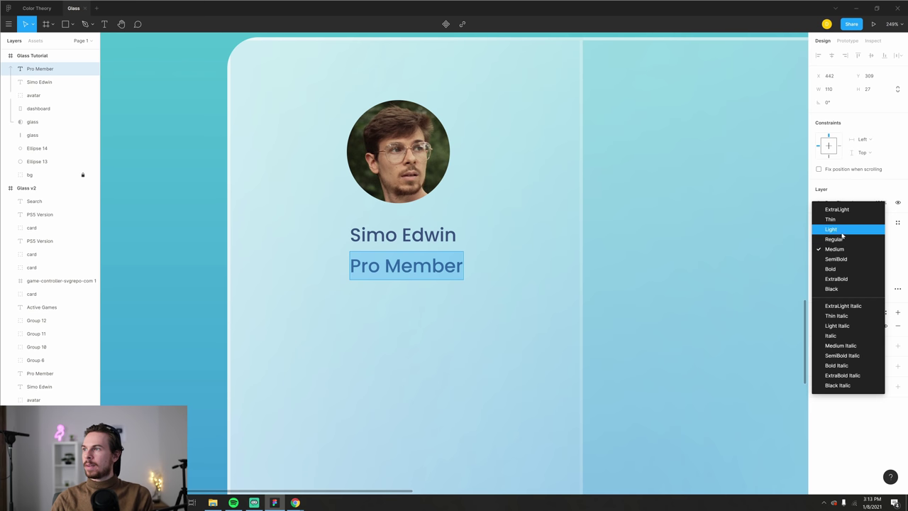
{"action": "left_click", "coordinate": [841, 239]}
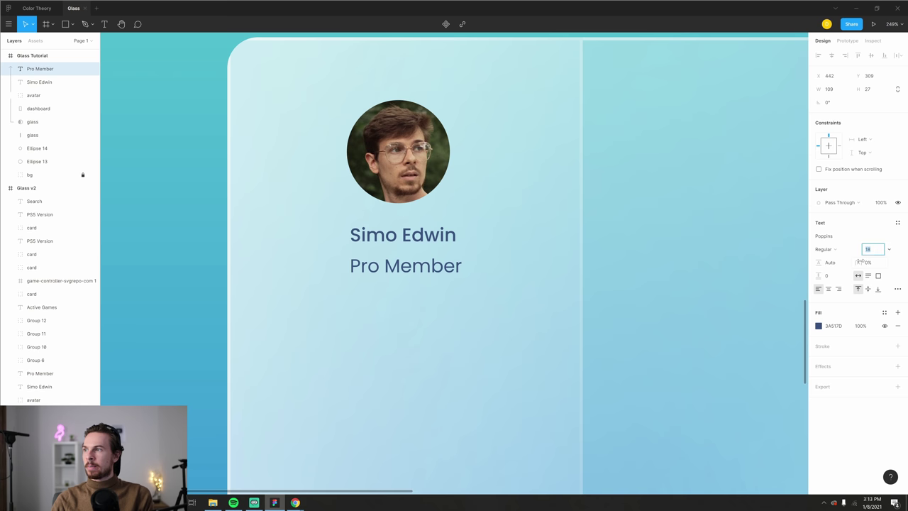
{"action": "type", "text": "14"}
{"action": "key", "text": "Return"}
{"action": "scroll", "coordinate": [387, 298], "scroll_direction": "up", "scroll_amount": 2}
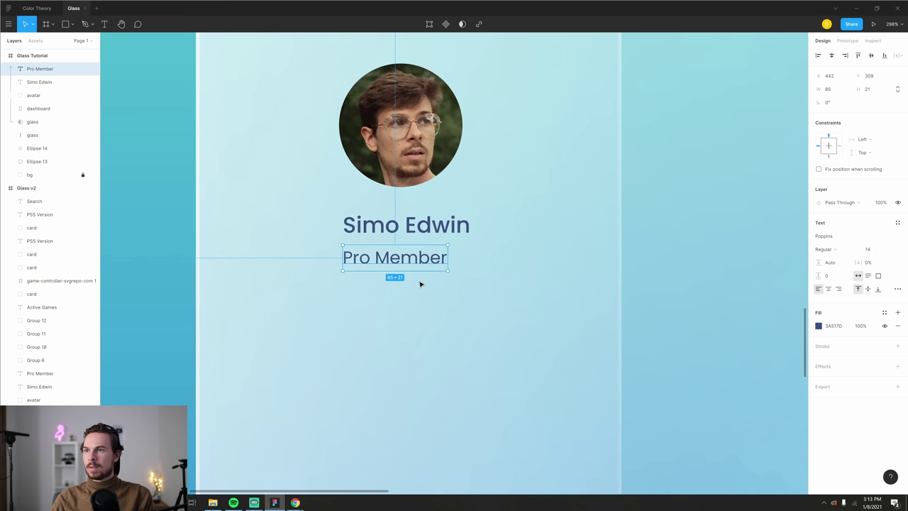
{"action": "left_click_drag", "start_coordinate": [406, 262], "coordinate": [419, 261]}
- Set the name text above it to Bold weight
{"action": "left_click", "coordinate": [418, 225]}
{"action": "left_click", "coordinate": [825, 249]}
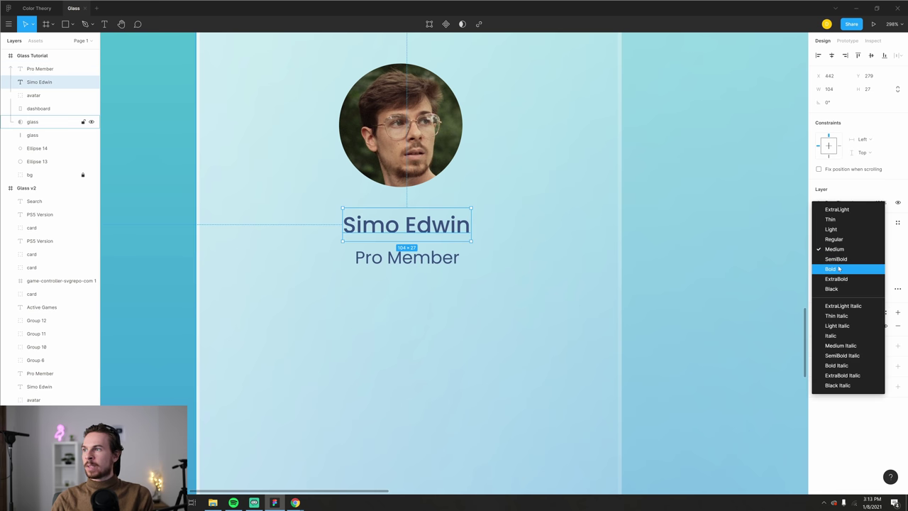
{"action": "left_click", "coordinate": [839, 268]}
{"action": "scroll", "coordinate": [588, 385], "scroll_direction": "down", "scroll_amount": 8}
{"action": "left_click", "coordinate": [447, 348]}
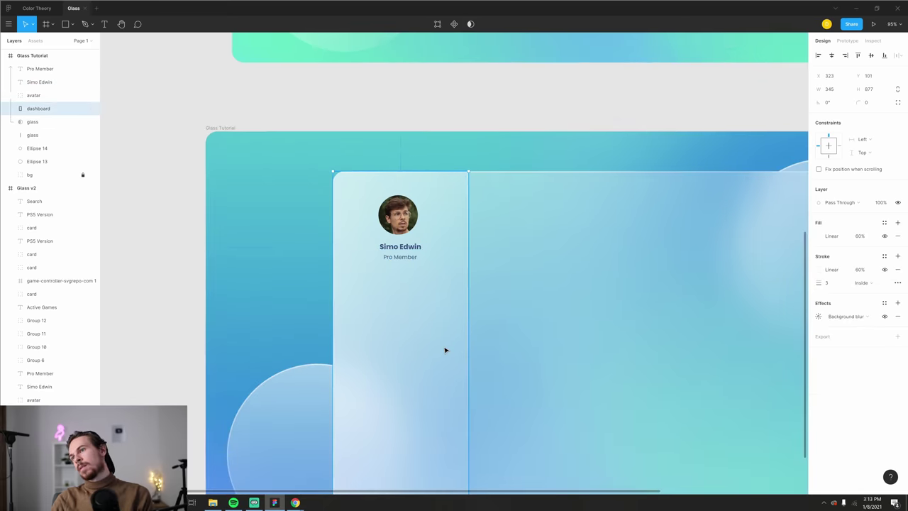
{"action": "scroll", "coordinate": [454, 344], "scroll_direction": "down", "scroll_amount": 10}
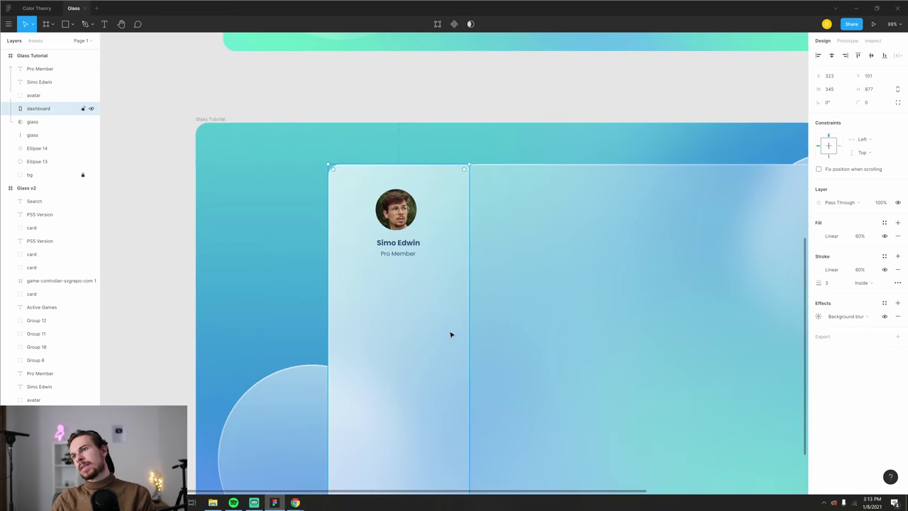
{"action": "scroll", "coordinate": [440, 175], "scroll_direction": "up", "scroll_amount": 10}
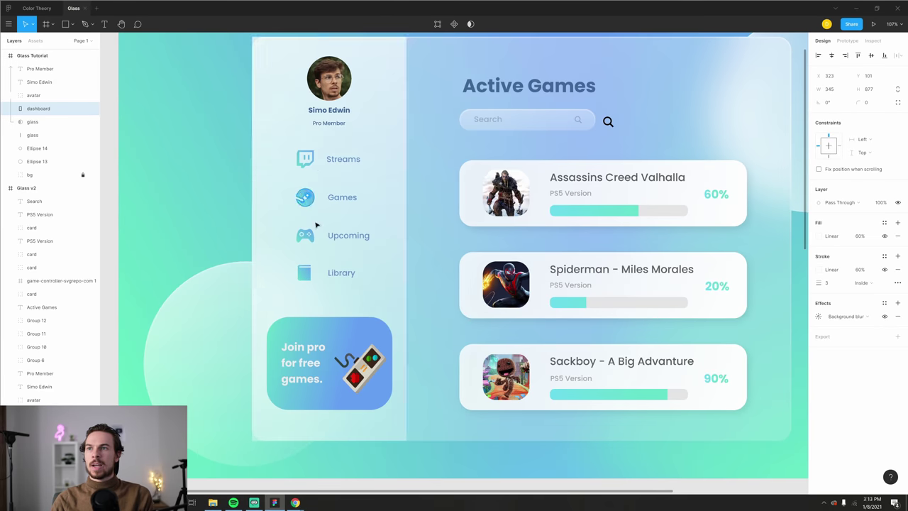
{"action": "scroll", "coordinate": [385, 138], "scroll_direction": "down", "scroll_amount": 5}
{"action": "scroll", "coordinate": [378, 334], "scroll_direction": "up", "scroll_amount": 3}
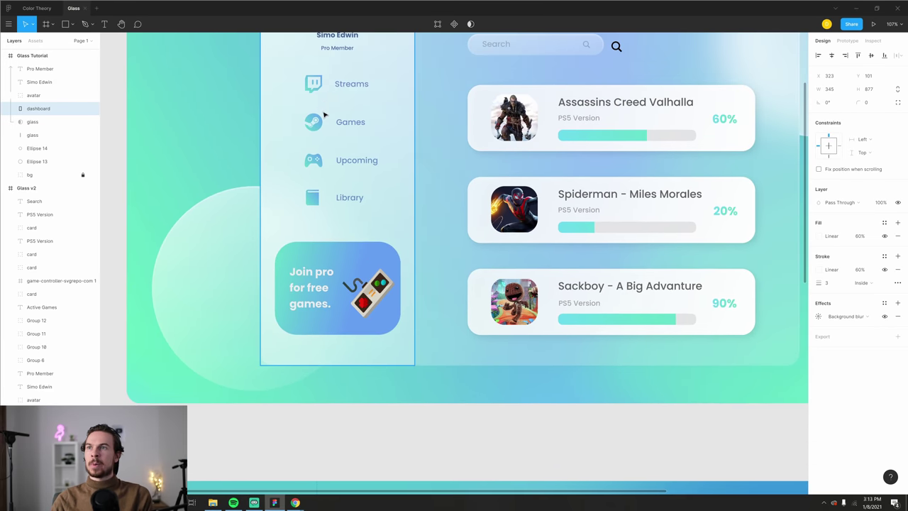
{"action": "scroll", "coordinate": [350, 353], "scroll_direction": "down", "scroll_amount": 4}
{"action": "scroll", "coordinate": [372, 392], "scroll_direction": "down", "scroll_amount": 2}
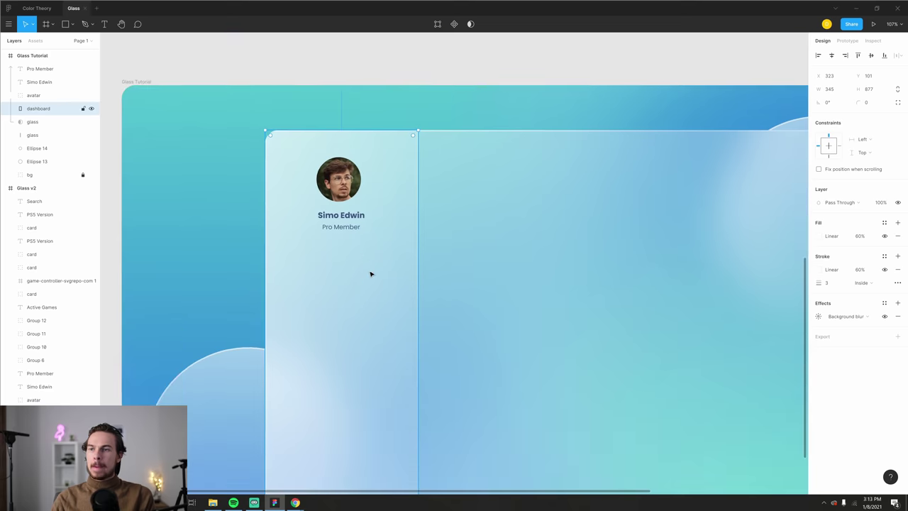
{"action": "scroll", "coordinate": [371, 271], "scroll_direction": "up", "scroll_amount": 1}
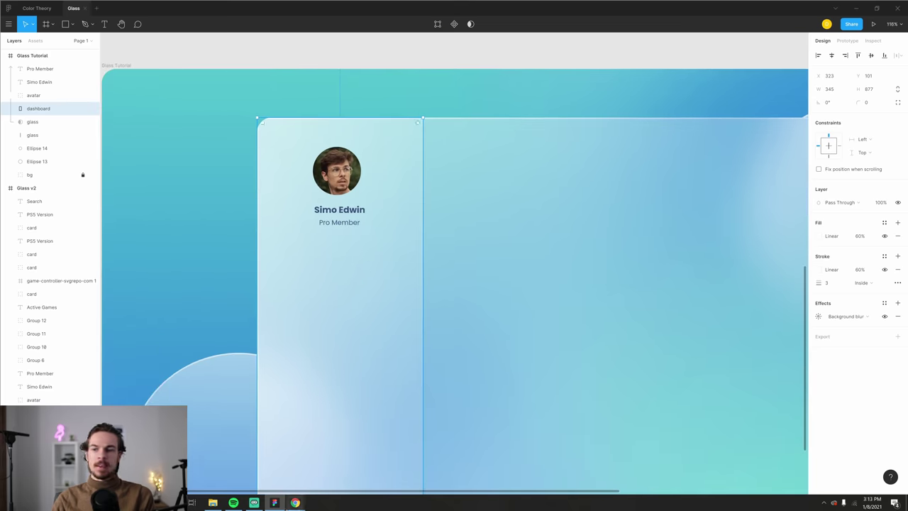
- Open iconmonstr in a new Chrome tab and search it for 'twitch'
{"action": "mouse_move", "coordinate": [295, 502]}
{"action": "left_click", "coordinate": [320, 469]}
{"action": "left_click", "coordinate": [112, 6]}
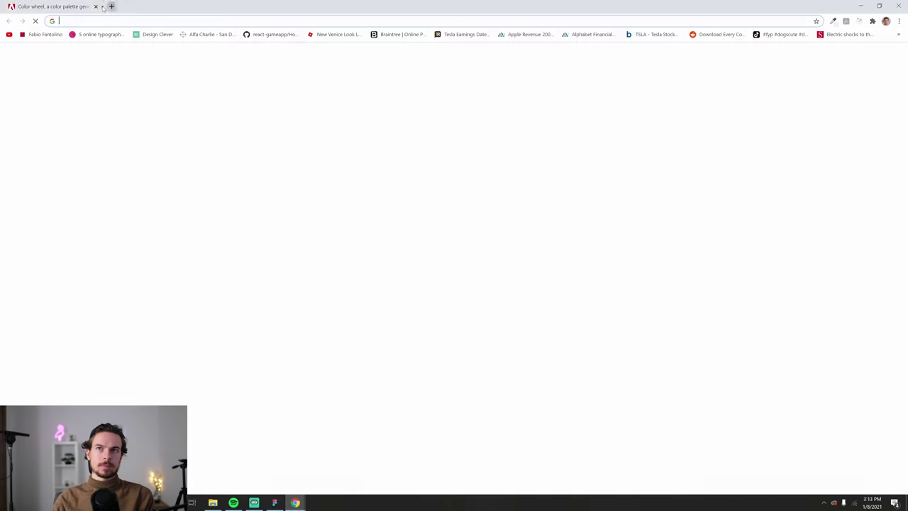
{"action": "type", "text": "iconmo"}
{"action": "key", "text": "Down"}
{"action": "key", "text": "Return"}
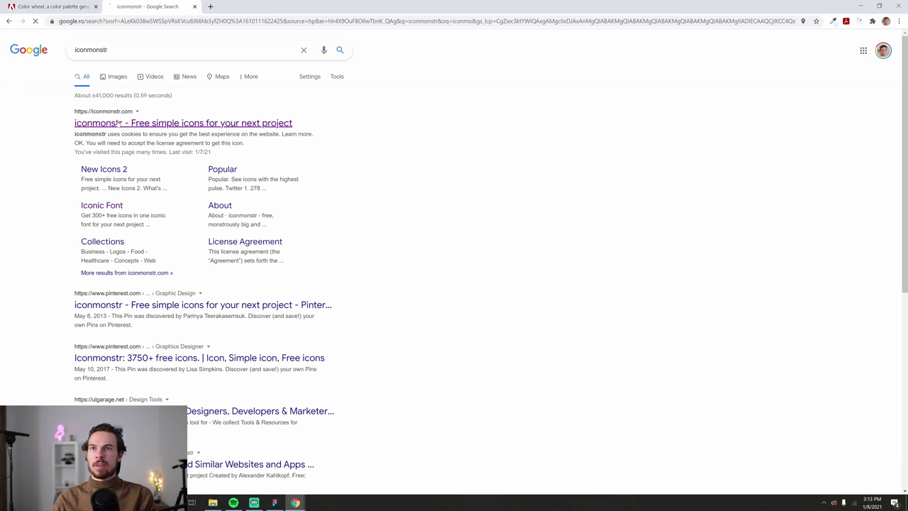
{"action": "left_click", "coordinate": [119, 124]}
{"action": "type", "text": "twitch"}
{"action": "key", "text": "Return"}
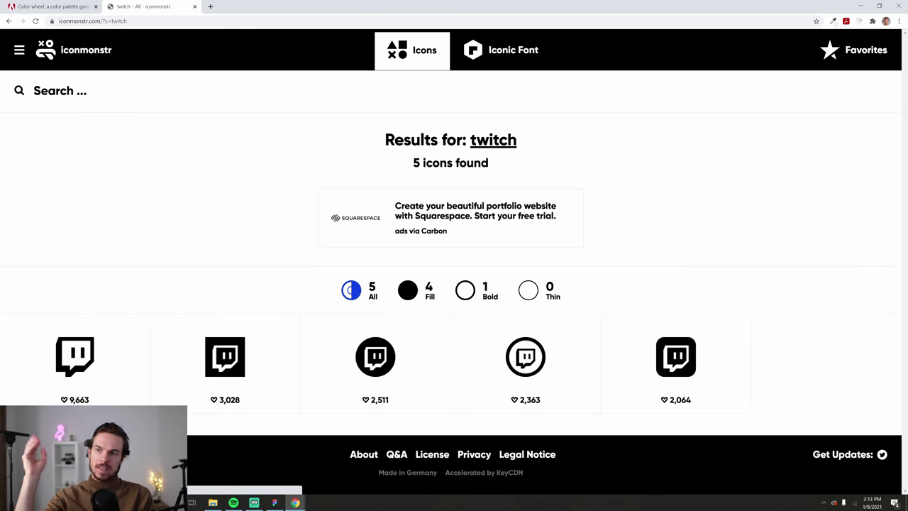
- Switch between the Figma design and the twitch icon results to compare them
{"action": "left_click", "coordinate": [864, 5]}
{"action": "scroll", "coordinate": [608, 213], "scroll_direction": "down", "scroll_amount": 5}
{"action": "scroll", "coordinate": [376, 411], "scroll_direction": "up", "scroll_amount": 3}
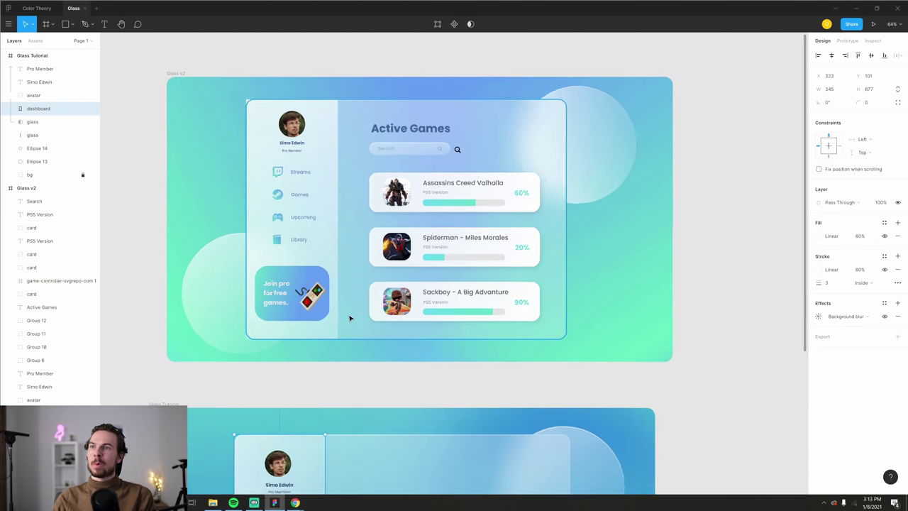
{"action": "scroll", "coordinate": [349, 317], "scroll_direction": "up", "scroll_amount": 2}
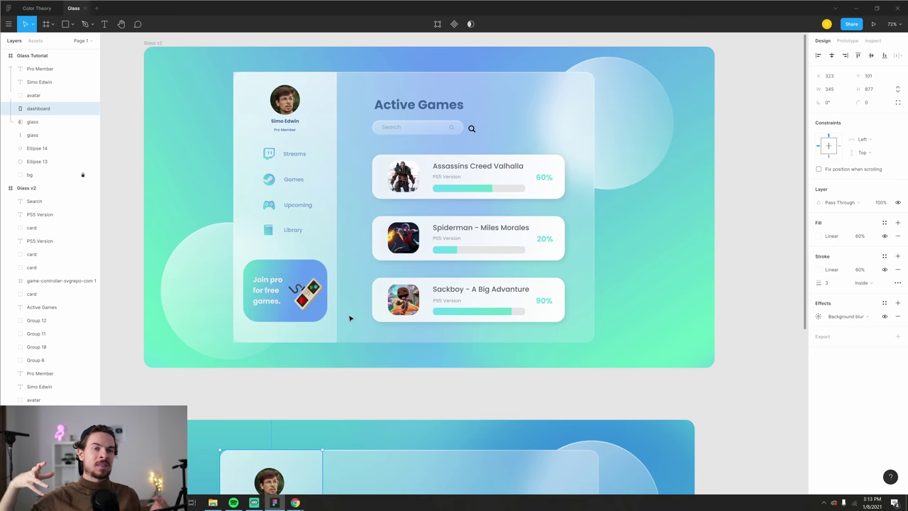
{"action": "key", "text": "alt"}
{"action": "key", "text": "alt+Tab"}
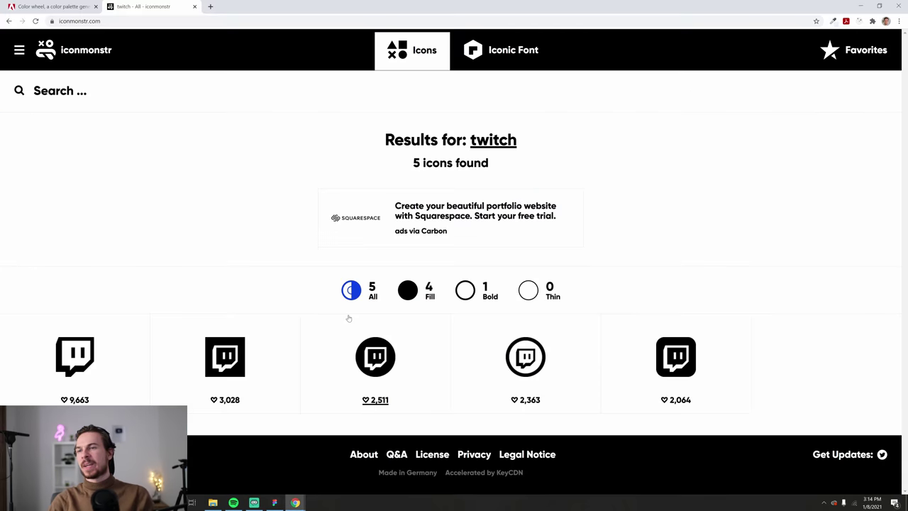
{"action": "key", "text": "alt+Tab"}
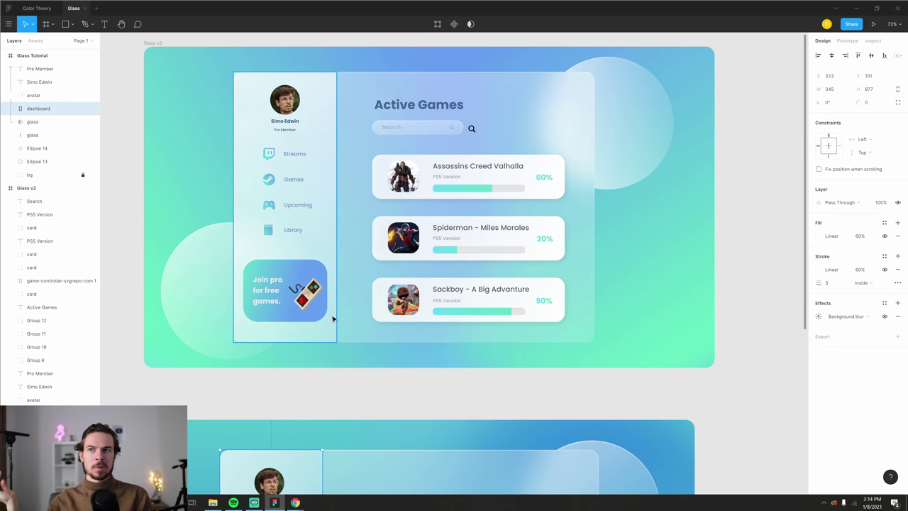
{"action": "key", "text": "alt+Tab"}
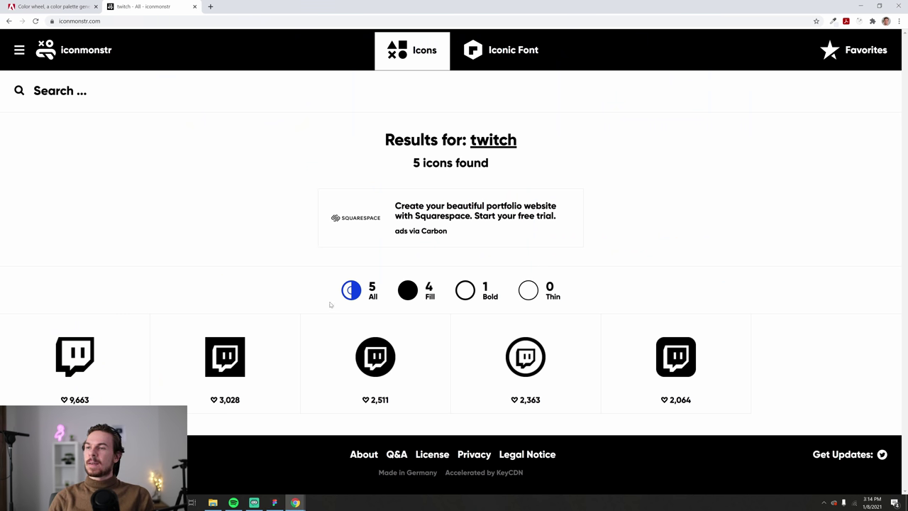
{"action": "key", "text": "alt+Tab"}
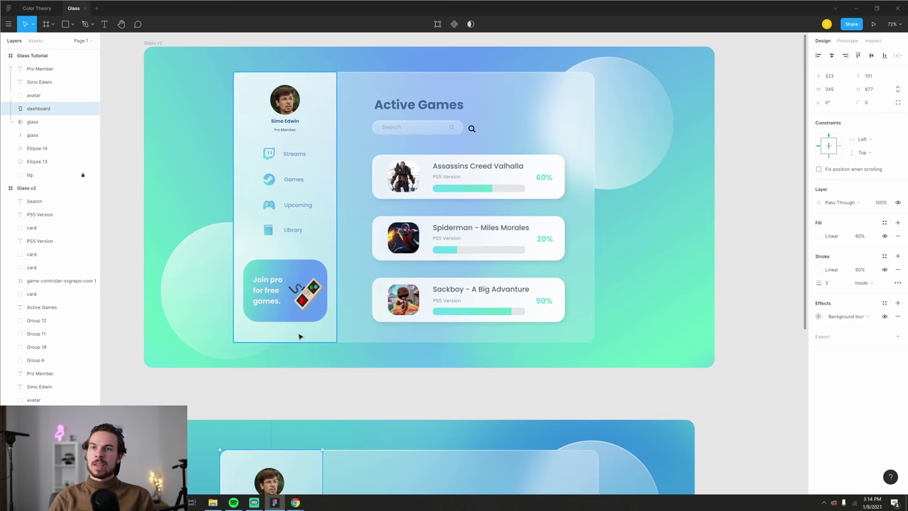
{"action": "key", "text": "alt+Tab"}
- Download the Twitch 1 icon from iconmonstr as an SVG
{"action": "key", "text": "alt+Tab"}
{"action": "scroll", "coordinate": [132, 103], "scroll_direction": "down", "scroll_amount": 4}
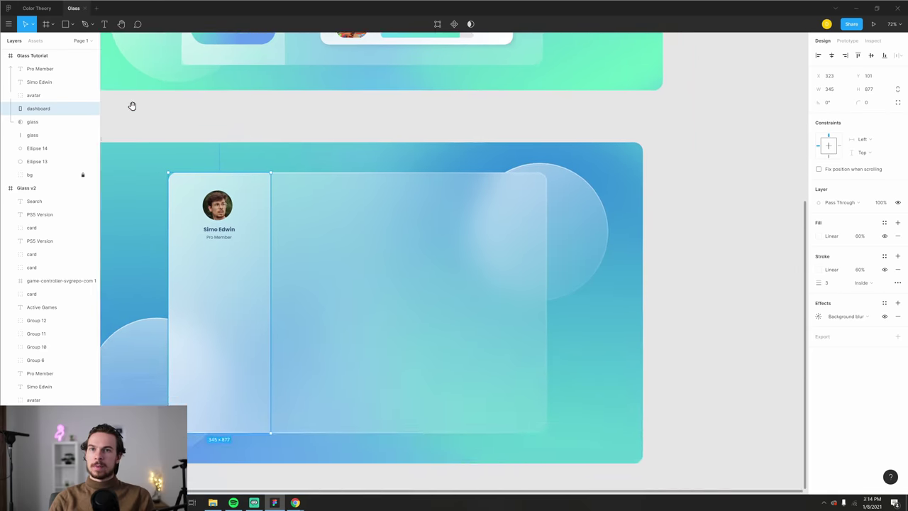
{"action": "scroll", "coordinate": [168, 140], "scroll_direction": "up", "scroll_amount": 4}
{"action": "key", "text": "alt+Tab"}
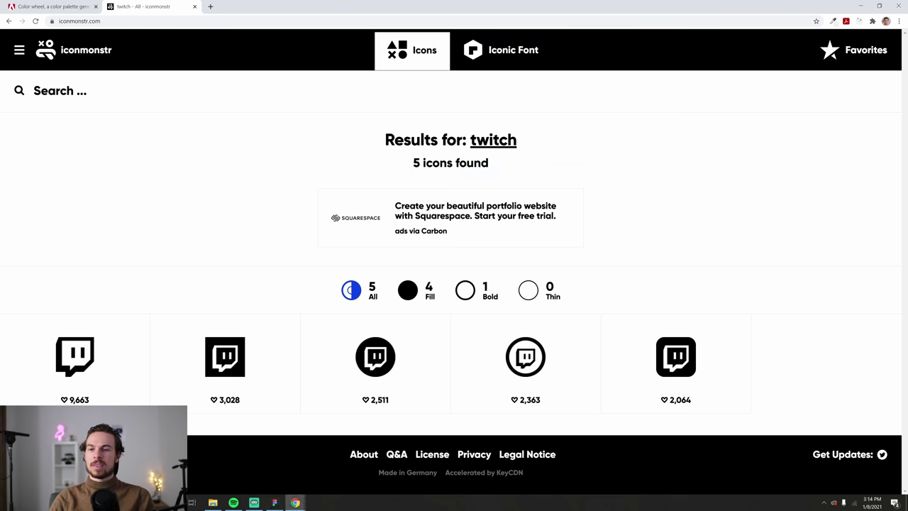
{"action": "scroll", "coordinate": [364, 339], "scroll_direction": "down", "scroll_amount": 2}
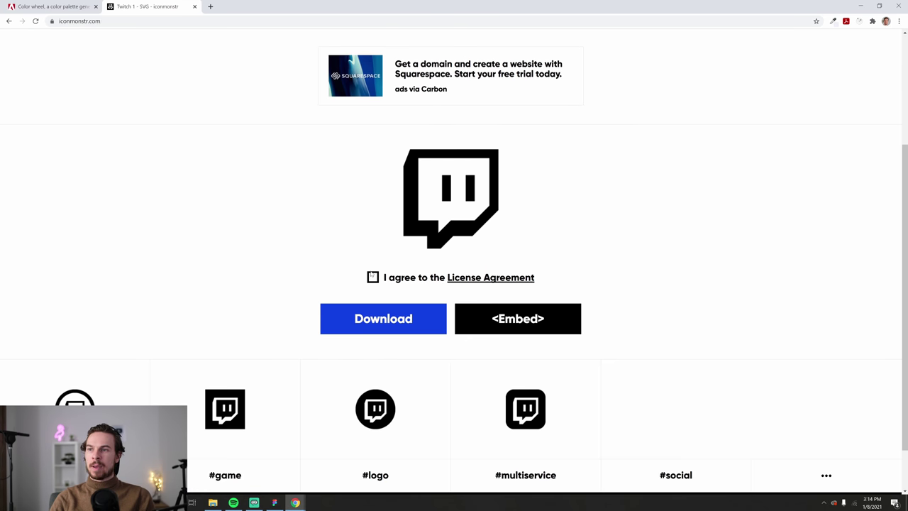
{"action": "left_click", "coordinate": [378, 312]}
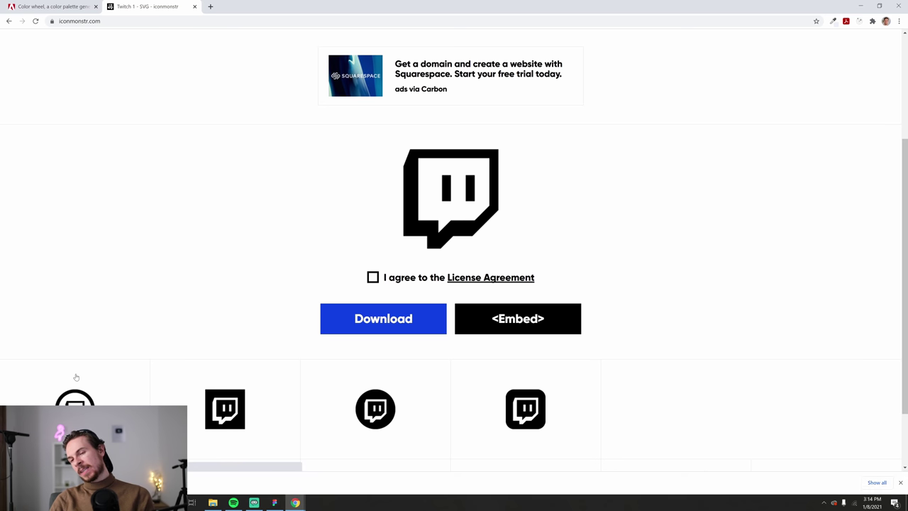
- Place the Twitch icon on the sidebar, enlarge it to 56×56 and move it below Pro Member
{"action": "left_click_drag", "start_coordinate": [301, 507], "coordinate": [328, 475]}
{"action": "scroll", "coordinate": [298, 341], "scroll_direction": "down", "scroll_amount": 5}
{"action": "scroll", "coordinate": [284, 170], "scroll_direction": "up", "scroll_amount": 5, "text": "ctrl"}
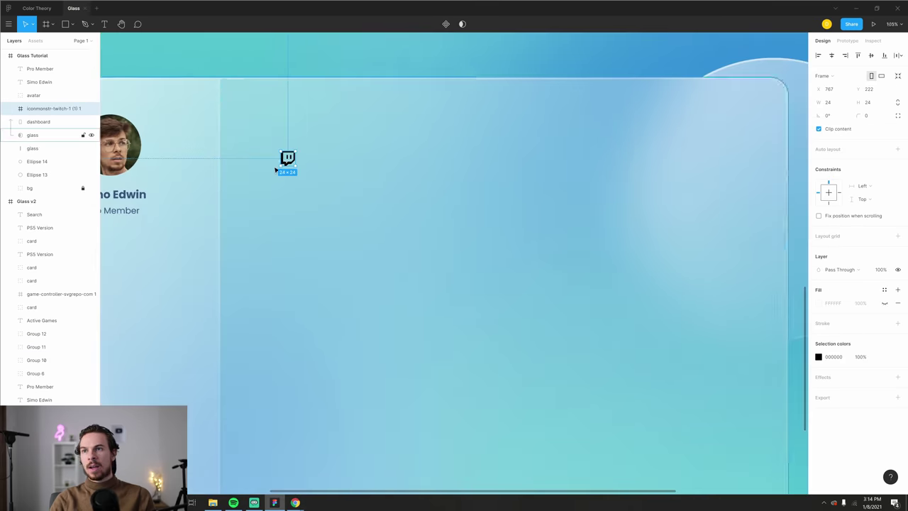
{"action": "left_click_drag", "start_coordinate": [299, 172], "coordinate": [154, 333]}
{"action": "scroll", "coordinate": [571, 248], "scroll_direction": "left", "scroll_amount": 5}
{"action": "scroll", "coordinate": [572, 247], "scroll_direction": "down", "scroll_amount": 2}
{"action": "left_click_drag", "start_coordinate": [461, 257], "coordinate": [410, 216]}
{"action": "scroll", "coordinate": [426, 260], "scroll_direction": "up", "scroll_amount": 4, "text": "ctrl"}
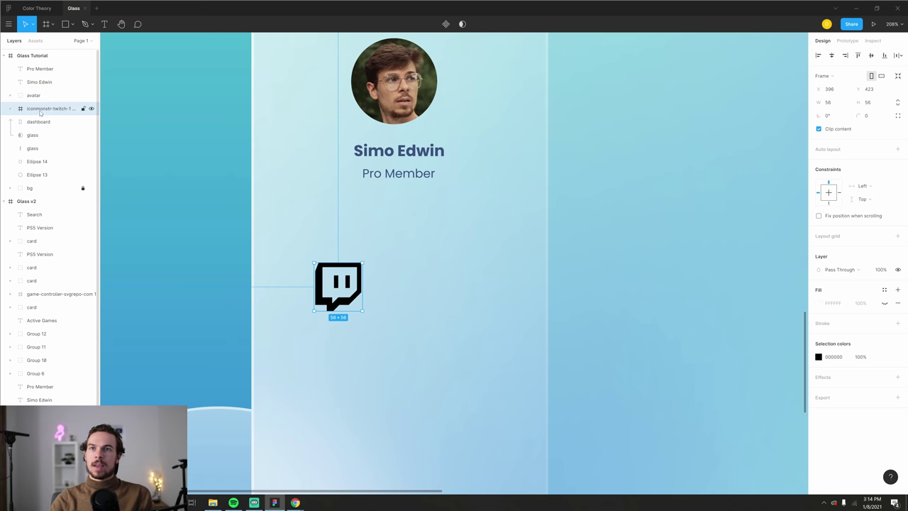
- Inspect the icon's vector layer, then recolour the icon frame dark red
{"action": "left_click", "coordinate": [11, 108]}
{"action": "left_click", "coordinate": [44, 122]}
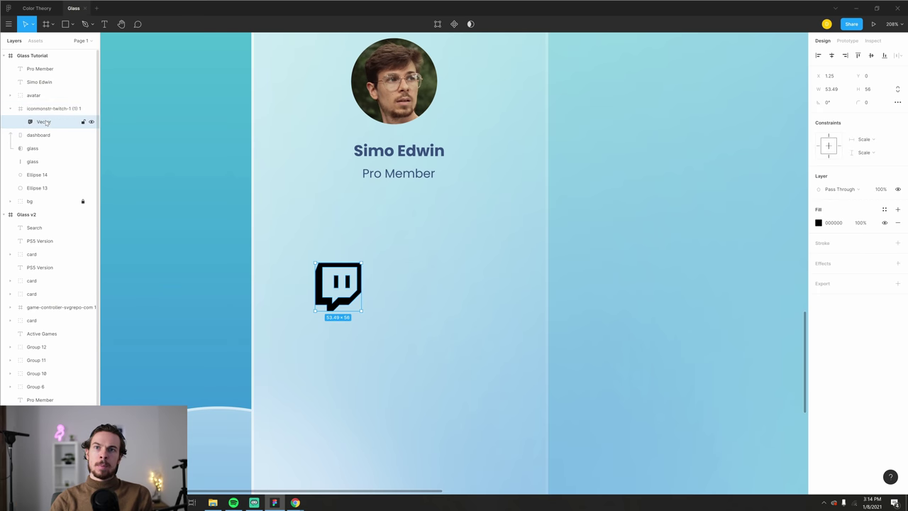
{"action": "left_click", "coordinate": [38, 108]}
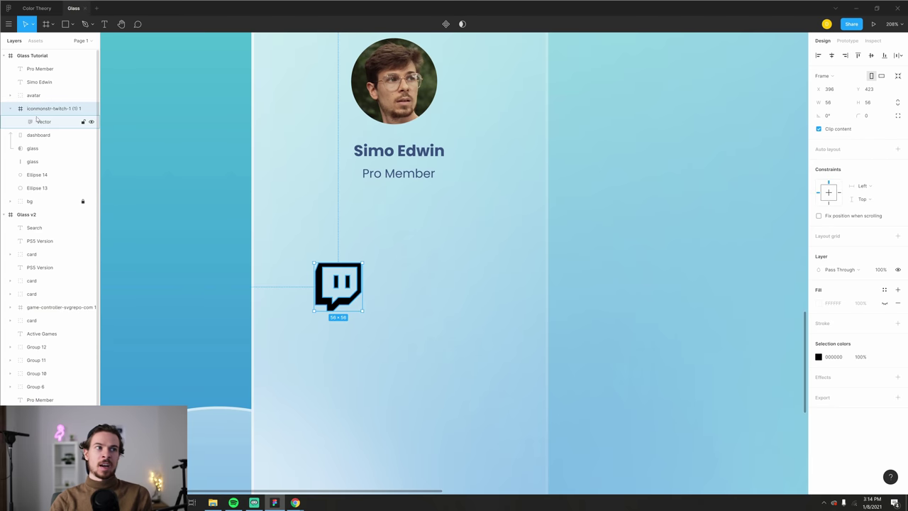
{"action": "left_click", "coordinate": [819, 357]}
{"action": "left_click_drag", "start_coordinate": [752, 333], "coordinate": [750, 331]}
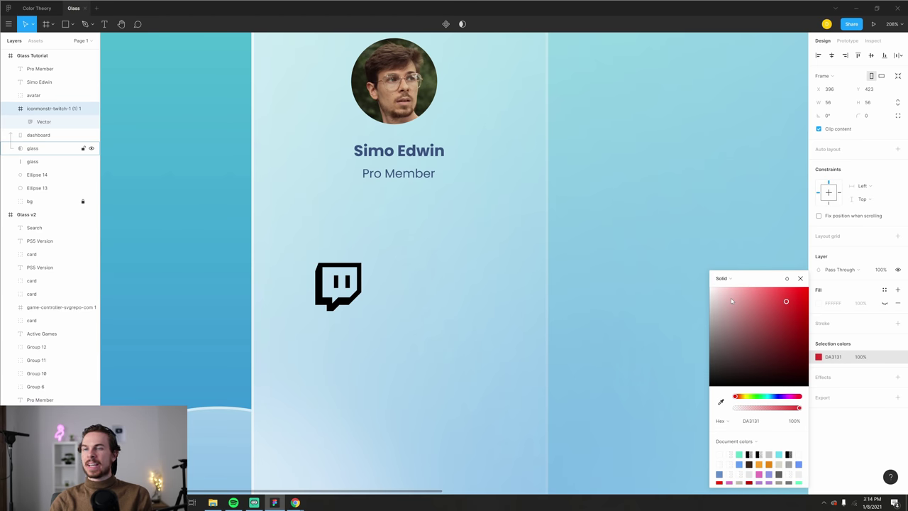
- Try a dark red fill on the icon frame, then undo it
{"action": "left_click", "coordinate": [800, 278]}
{"action": "left_click", "coordinate": [819, 304]}
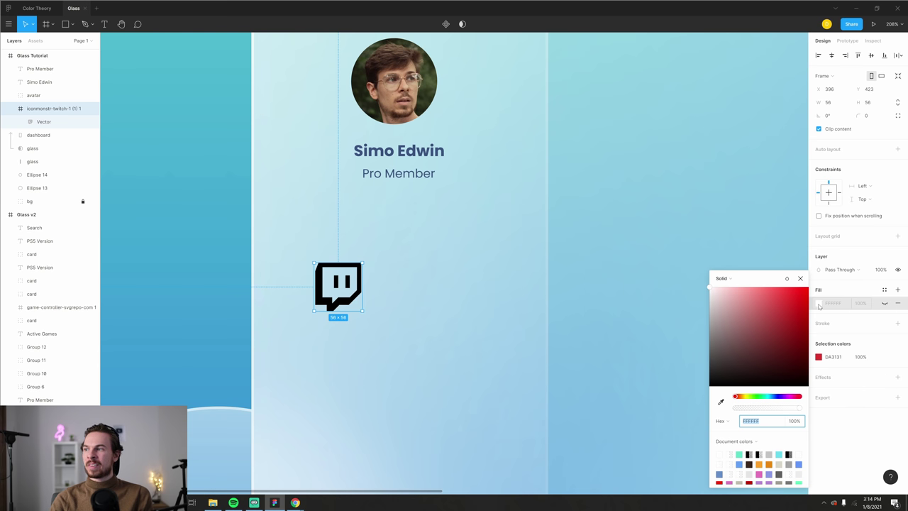
{"action": "left_click", "coordinate": [710, 306]}
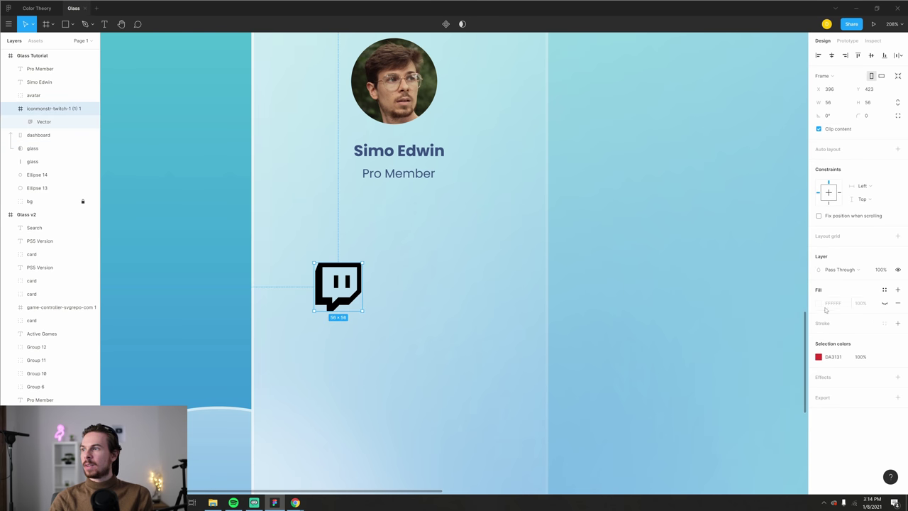
{"action": "left_click", "coordinate": [820, 304]}
{"action": "left_click", "coordinate": [768, 331]}
{"action": "scroll", "coordinate": [351, 340], "scroll_direction": "up", "scroll_amount": 3}
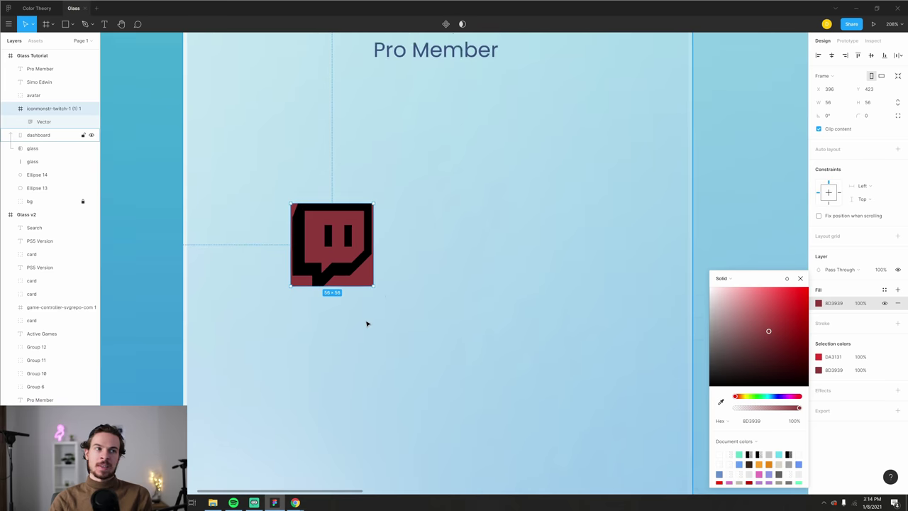
{"action": "key", "text": "ctrl+z"}
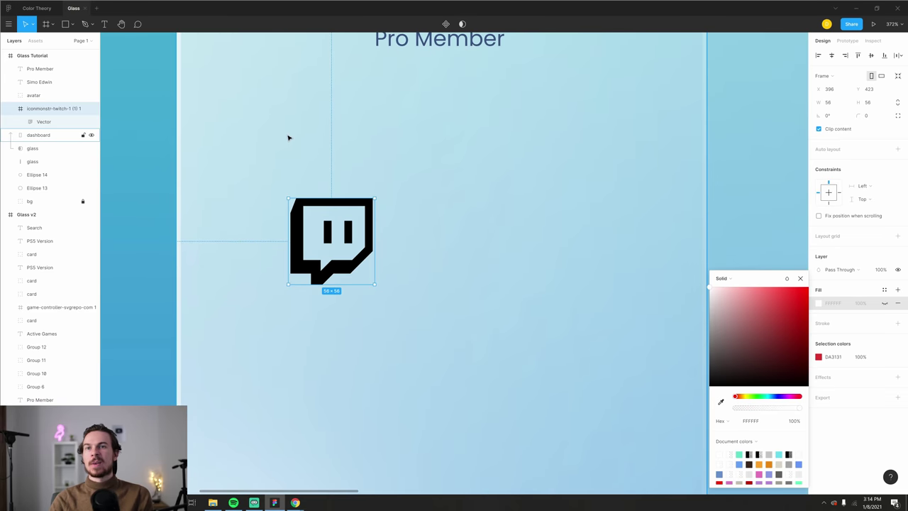
- Fill the icon's Vector layer with red CB5252
{"action": "left_click", "coordinate": [43, 122]}
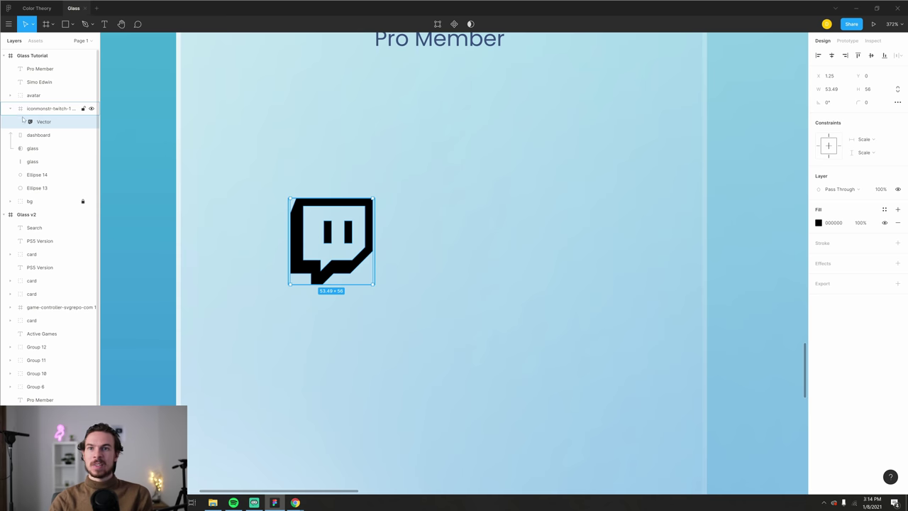
{"action": "left_click", "coordinate": [818, 222]}
{"action": "left_click_drag", "start_coordinate": [737, 248], "coordinate": [768, 254]}
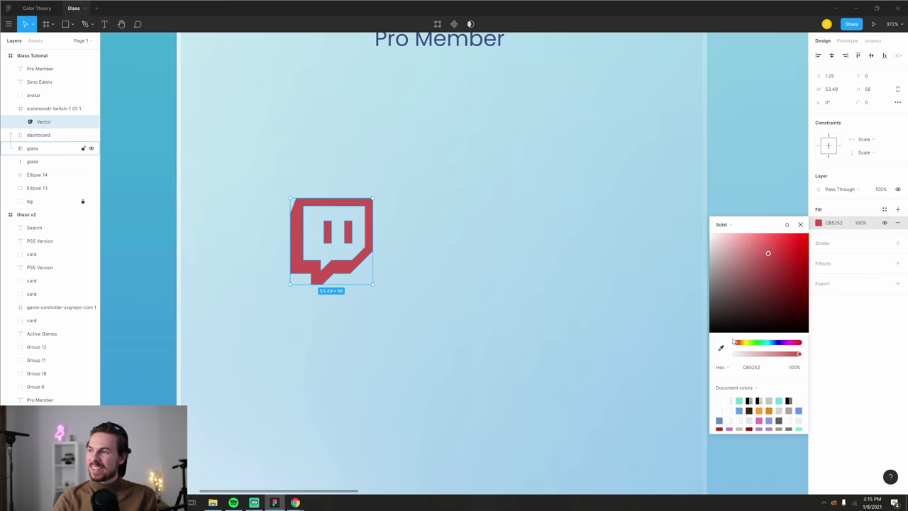
{"action": "left_click", "coordinate": [721, 225]}
- Switch the vector fill to a linear gradient running from lower-left to upper-right
{"action": "left_click", "coordinate": [726, 238]}
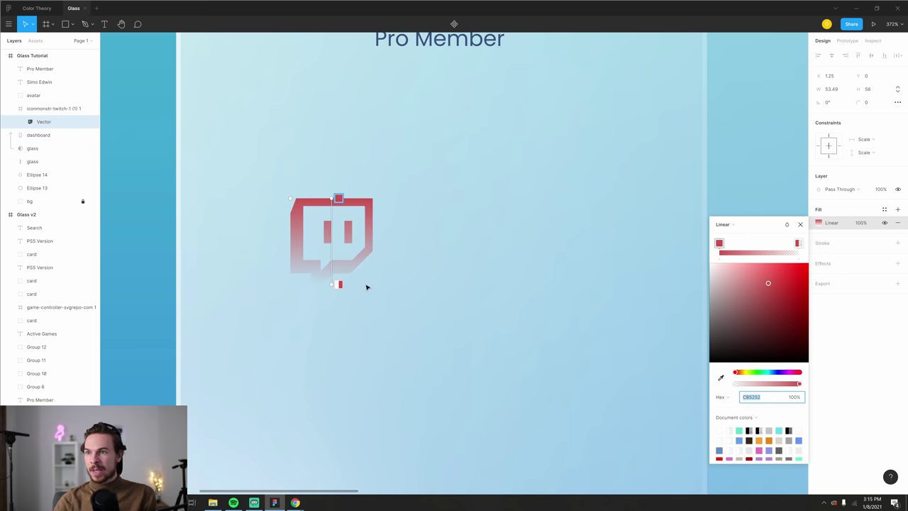
{"action": "left_click_drag", "start_coordinate": [331, 286], "coordinate": [284, 281]}
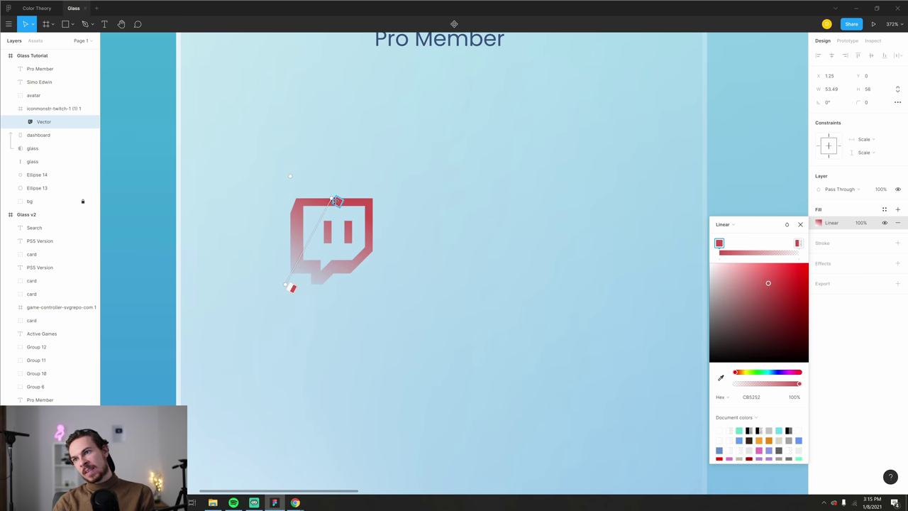
{"action": "left_click_drag", "start_coordinate": [336, 201], "coordinate": [380, 197]}
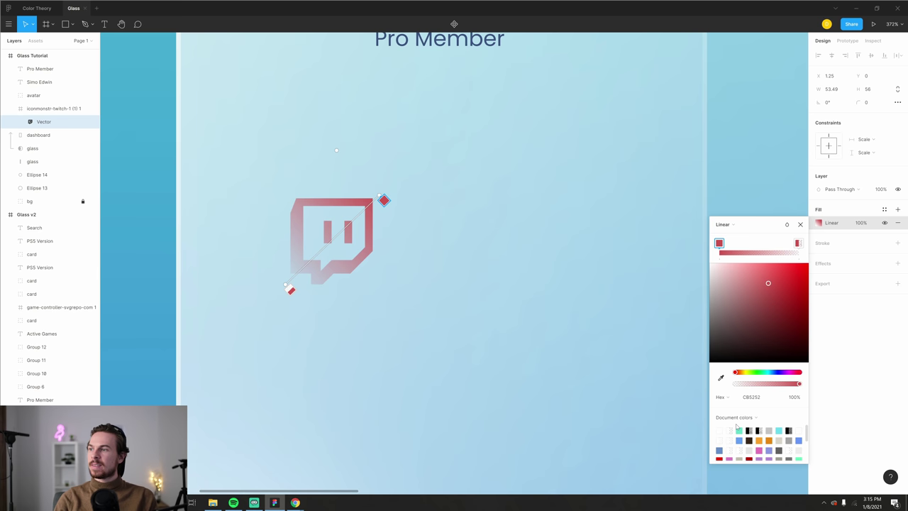
- Set the gradient stops to teal 65DFC9 and blue 65A0F2
{"action": "left_click", "coordinate": [738, 429]}
{"action": "left_click", "coordinate": [798, 244]}
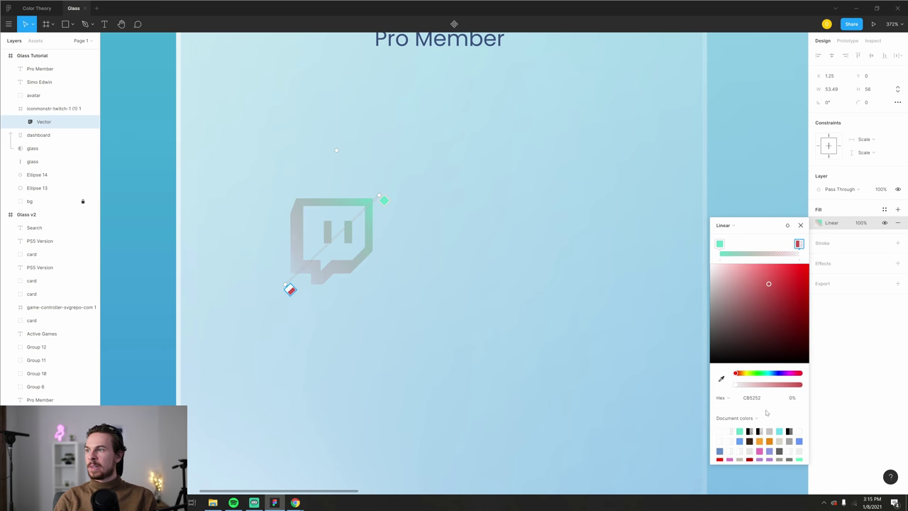
{"action": "left_click", "coordinate": [739, 441]}
{"action": "scroll", "coordinate": [462, 279], "scroll_direction": "down", "scroll_amount": 5}
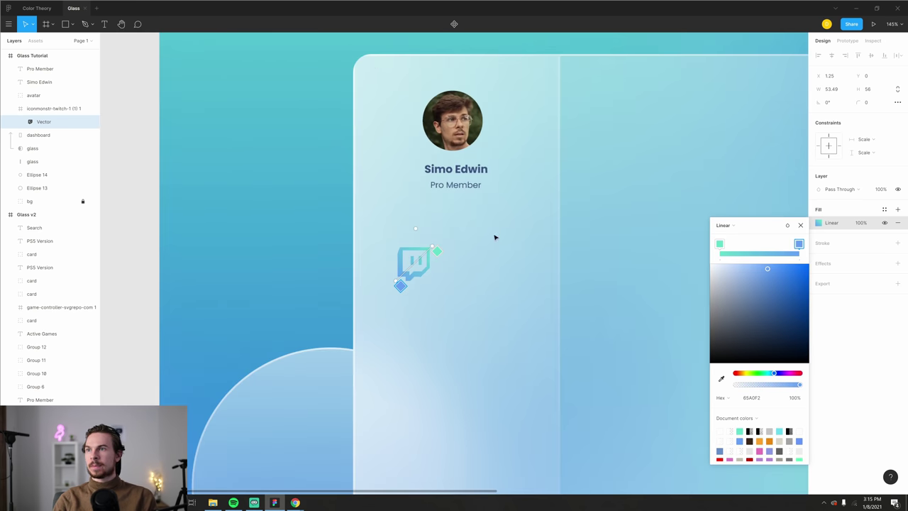
{"action": "scroll", "coordinate": [420, 277], "scroll_direction": "right", "scroll_amount": 3}
{"action": "left_click", "coordinate": [799, 225]}
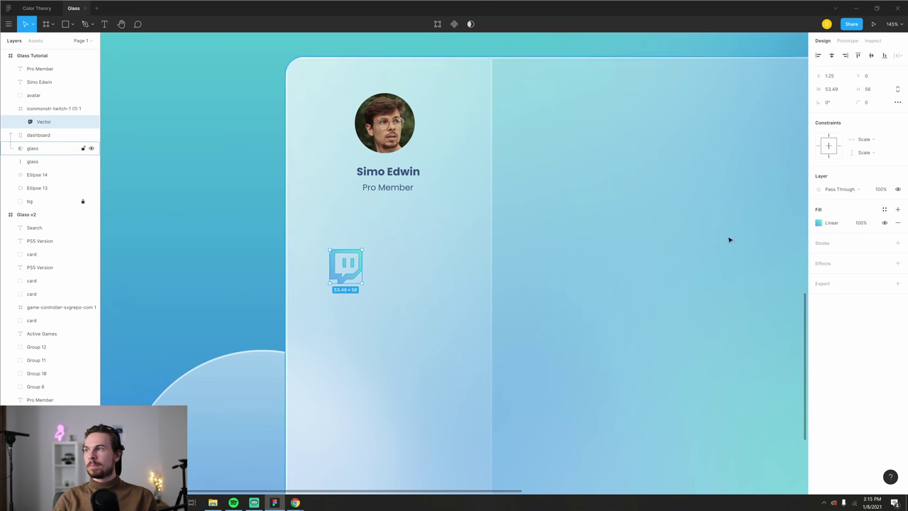
{"action": "scroll", "coordinate": [397, 239], "scroll_direction": "up", "scroll_amount": 2}
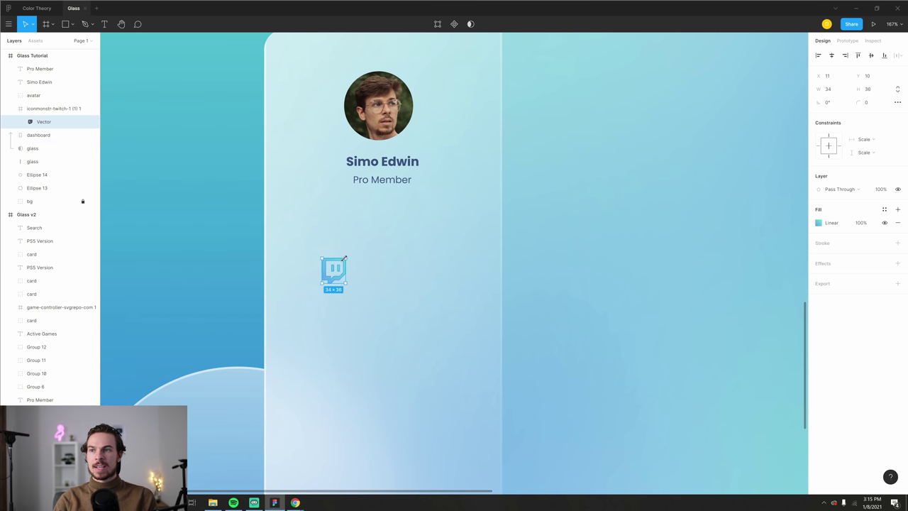
{"action": "scroll", "coordinate": [371, 319], "scroll_direction": "up", "scroll_amount": 1}
{"action": "left_click", "coordinate": [365, 311]}
- Add a 'Streams' label in Poppins Medium aligned beside the Twitch icon
{"action": "scroll", "coordinate": [381, 261], "scroll_direction": "up", "scroll_amount": 1}
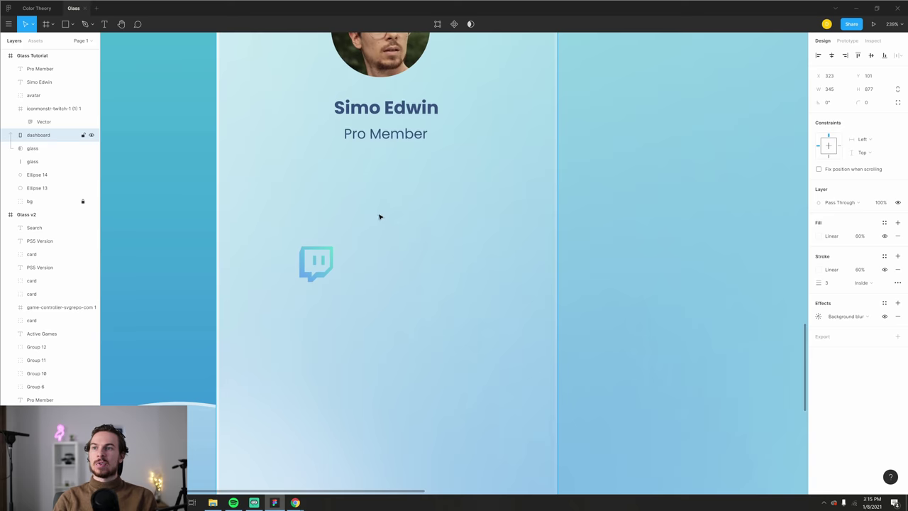
{"action": "left_click", "coordinate": [104, 24]}
{"action": "left_click", "coordinate": [355, 275]}
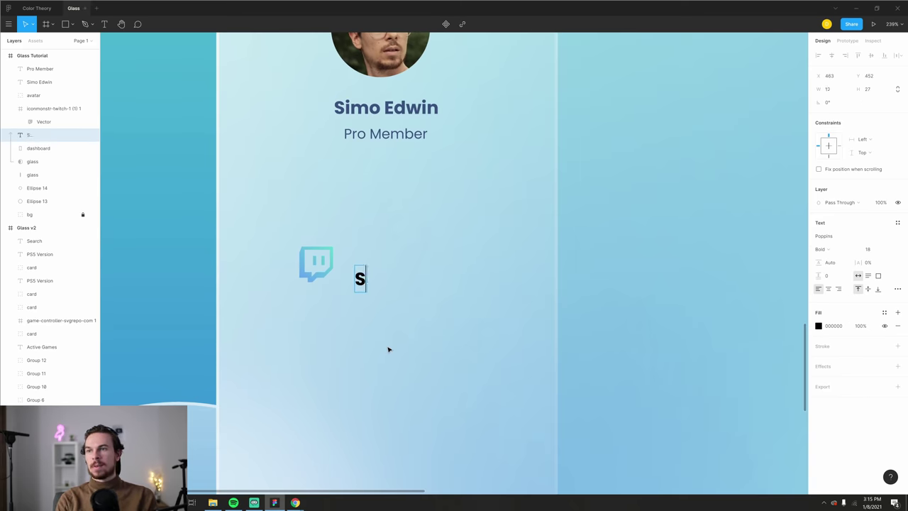
{"action": "type", "text": "Stream"}
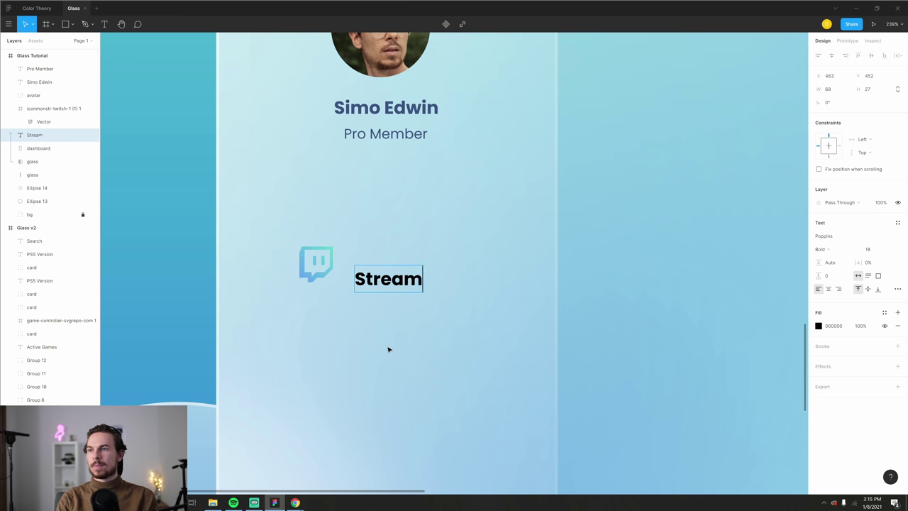
{"action": "type", "text": "s"}
{"action": "key", "text": "ctrl+a"}
{"action": "left_click", "coordinate": [823, 249]}
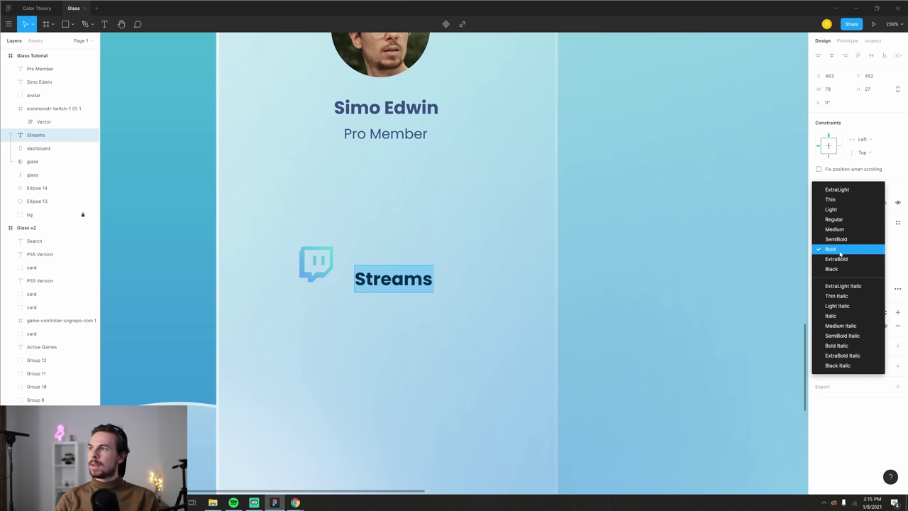
{"action": "left_click", "coordinate": [839, 217]}
{"action": "left_click", "coordinate": [824, 249]}
{"action": "left_click", "coordinate": [830, 260]}
{"action": "key", "text": "Escape"}
{"action": "left_click_drag", "start_coordinate": [410, 282], "coordinate": [416, 269]}
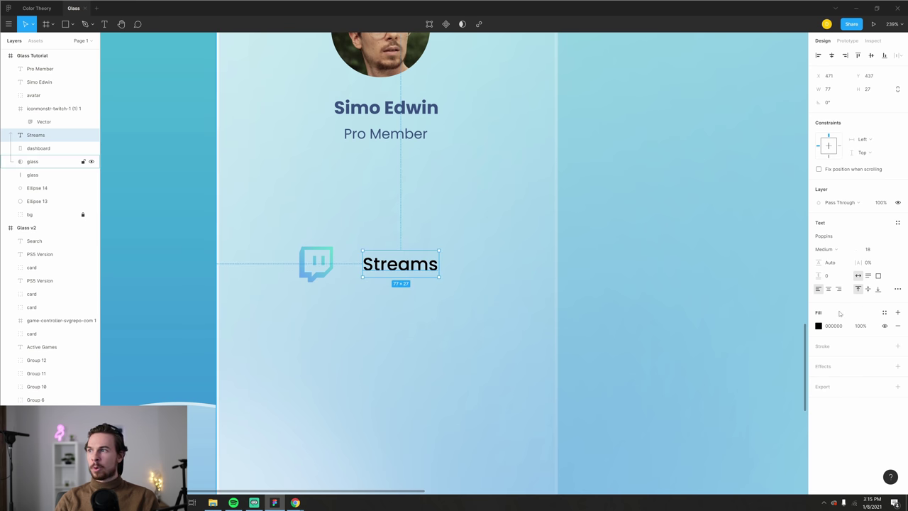
- Eyedrop the name text's colour to make the Streams label blue 6381BC
{"action": "left_click", "coordinate": [818, 327]}
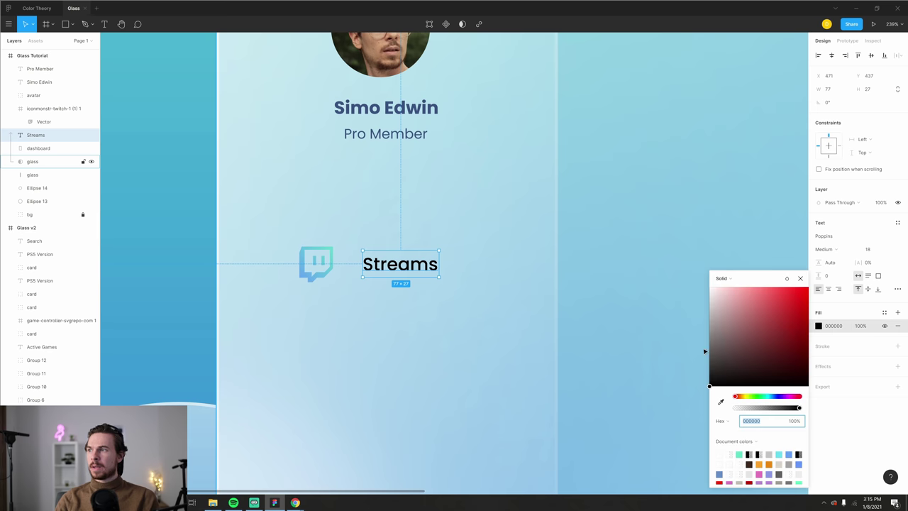
{"action": "left_click", "coordinate": [720, 401]}
{"action": "left_click", "coordinate": [388, 111]}
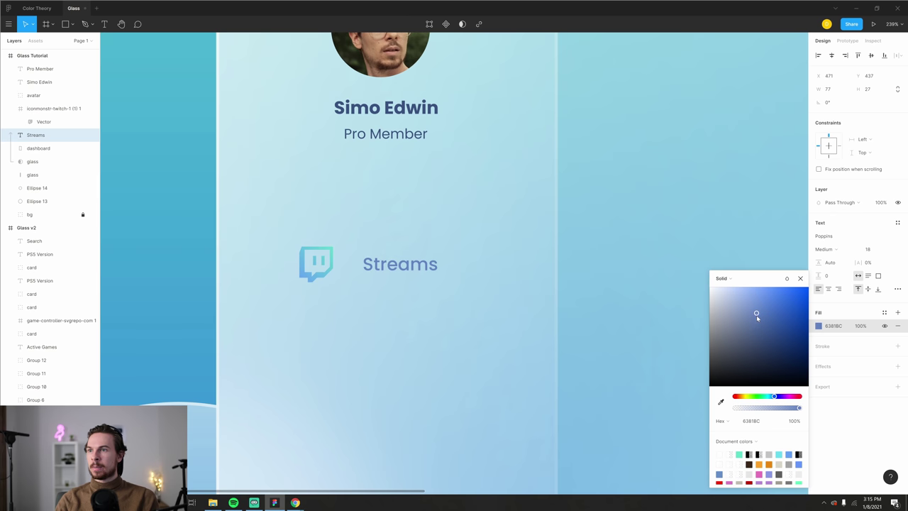
{"action": "left_click", "coordinate": [541, 334]}
{"action": "scroll", "coordinate": [541, 334], "scroll_direction": "down", "scroll_amount": 5}
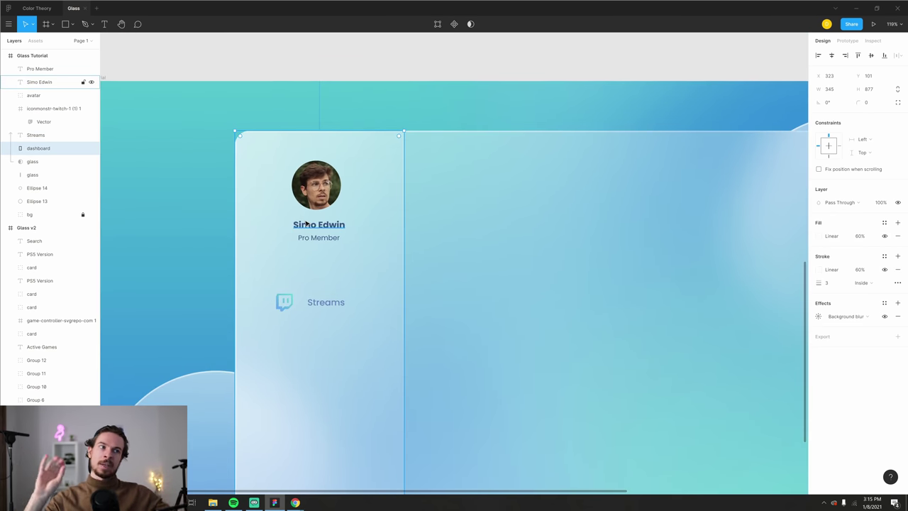
- Copy the Streams, Games, Upcoming and Library items from Glass v2 into the tutorial sidebar
{"action": "scroll", "coordinate": [290, 256], "scroll_direction": "up", "scroll_amount": 3}
{"action": "left_click", "coordinate": [347, 329]}
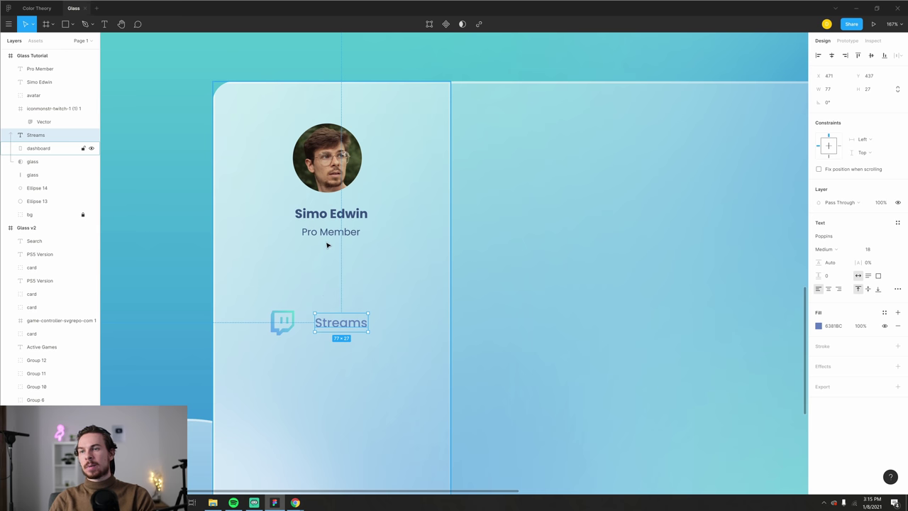
{"action": "key", "text": "Escape"}
{"action": "scroll", "coordinate": [328, 262], "scroll_direction": "up", "scroll_amount": 10}
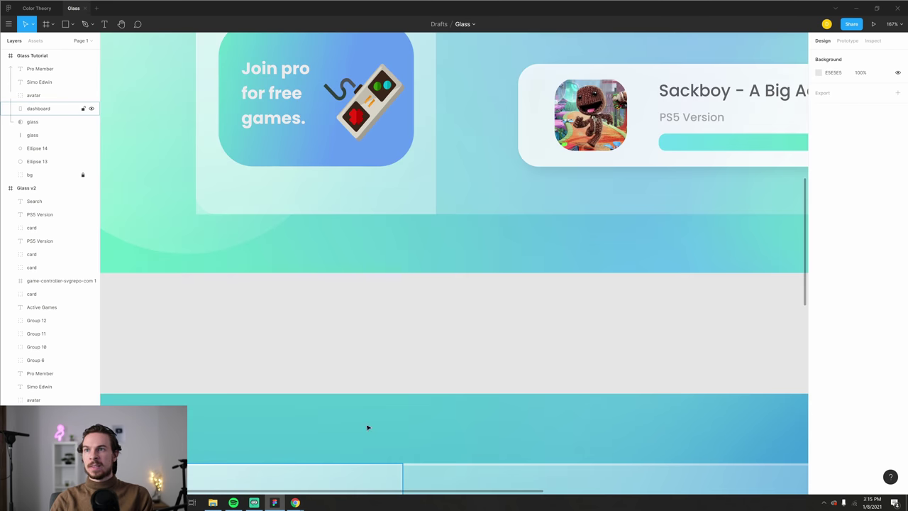
{"action": "scroll", "coordinate": [342, 159], "scroll_direction": "up", "scroll_amount": 3}
{"action": "left_click", "coordinate": [302, 206]}
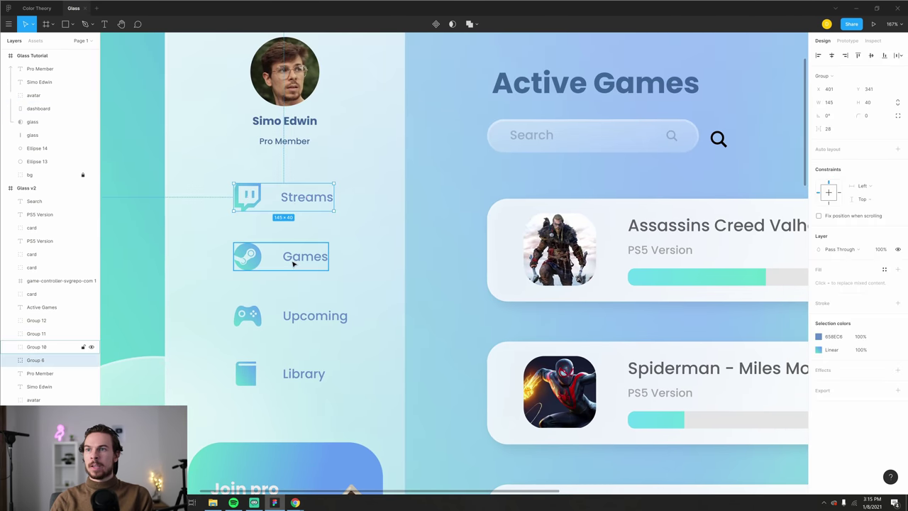
{"action": "left_click", "coordinate": [293, 257], "text": "shift"}
{"action": "left_click", "coordinate": [300, 316], "text": "shift"}
{"action": "left_click", "coordinate": [303, 380], "text": "shift"}
{"action": "scroll", "coordinate": [305, 376], "scroll_direction": "down", "scroll_amount": 12}
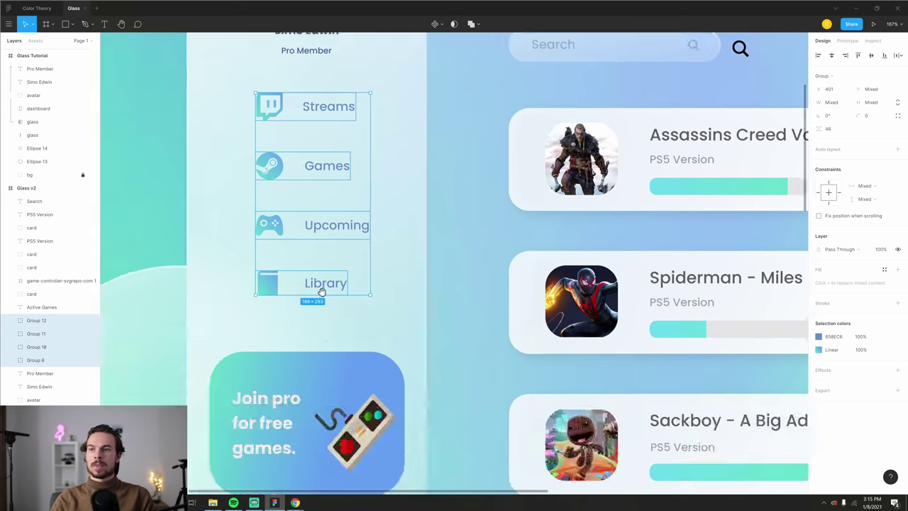
{"action": "scroll", "coordinate": [328, 220], "scroll_direction": "down", "scroll_amount": 3}
{"action": "key", "text": "ctrl+v"}
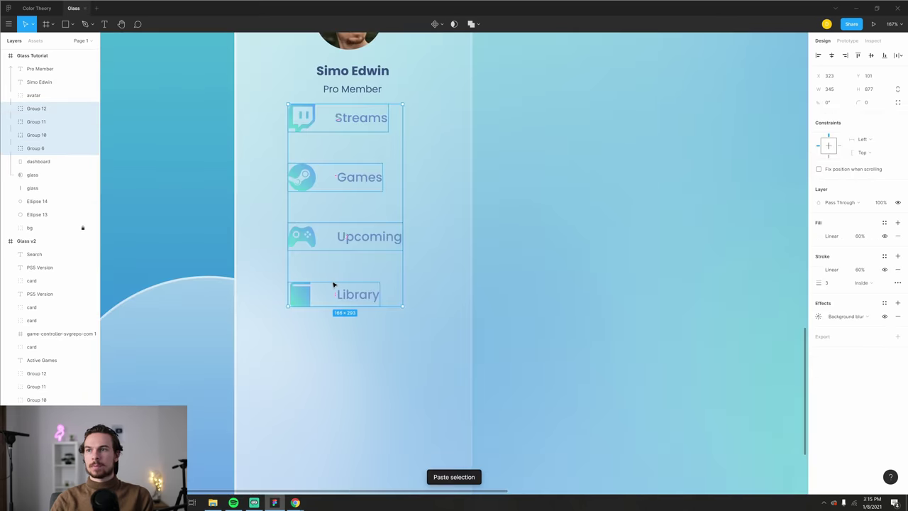
- Place the pasted menu items below Pro Member and centre their inner parts
{"action": "left_click_drag", "start_coordinate": [355, 183], "coordinate": [351, 212]}
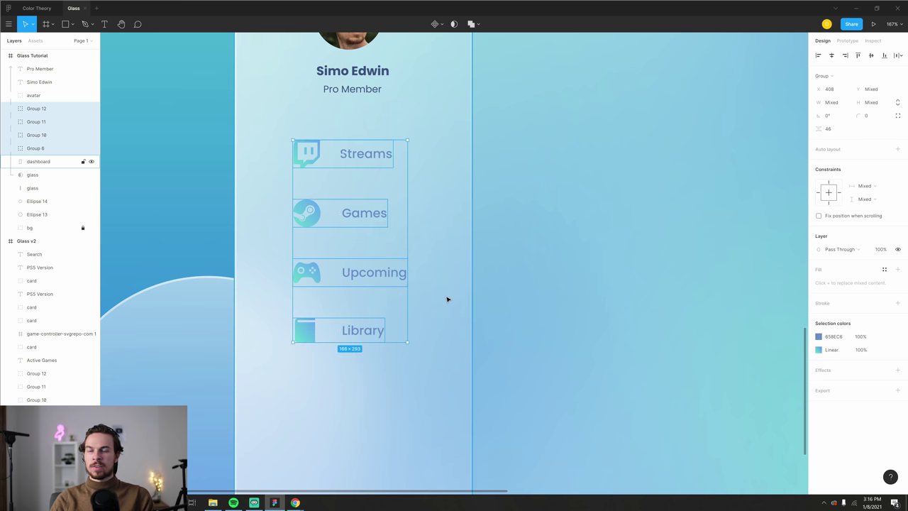
{"action": "key", "text": "Return"}
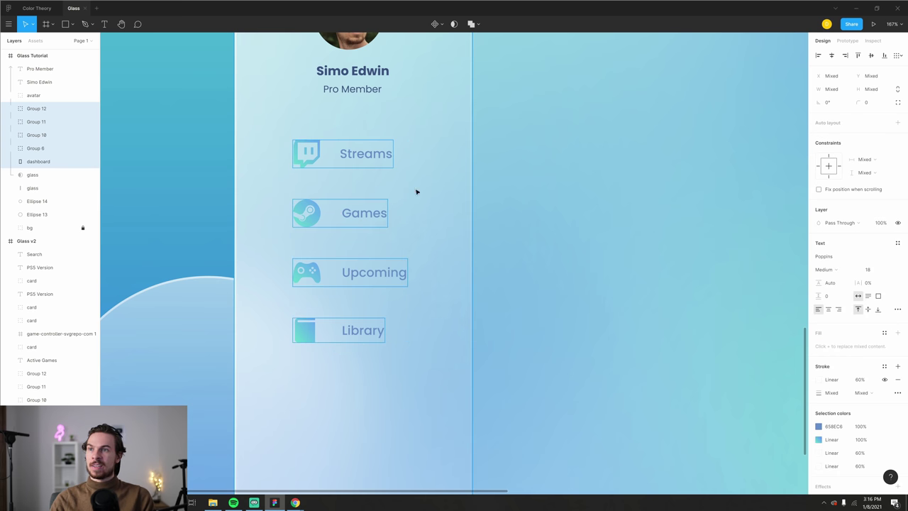
{"action": "scroll", "coordinate": [379, 190], "scroll_direction": "down", "scroll_amount": 3}
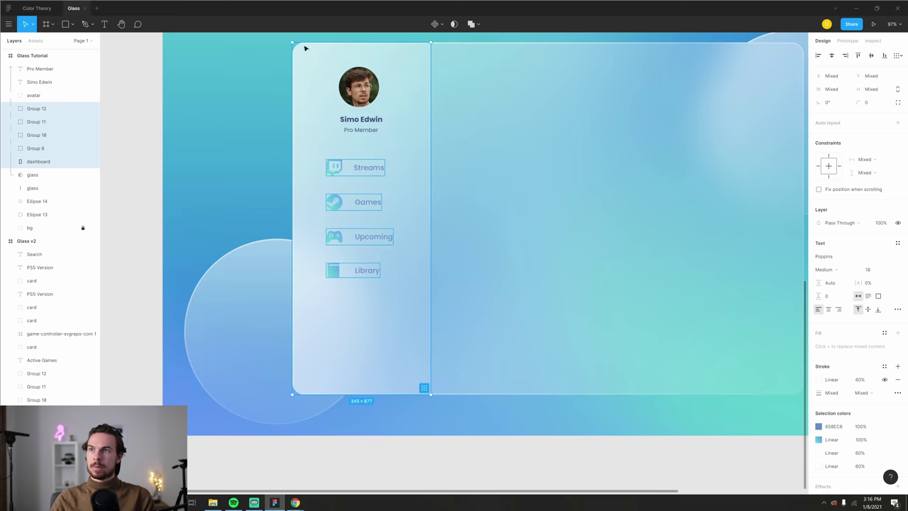
{"action": "left_click", "coordinate": [832, 57]}
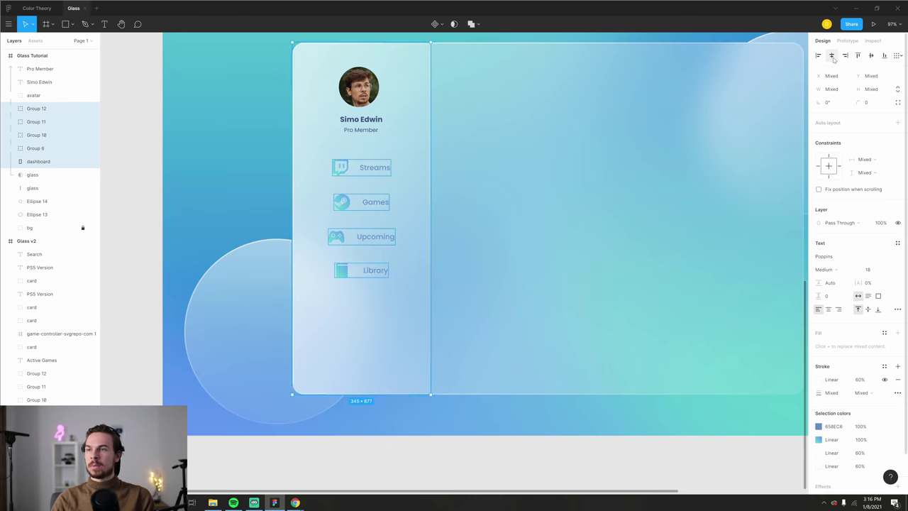
{"action": "scroll", "coordinate": [401, 194], "scroll_direction": "up", "scroll_amount": 4, "text": "ctrl"}
{"action": "scroll", "coordinate": [401, 194], "scroll_direction": "up", "scroll_amount": 2, "text": "ctrl"}
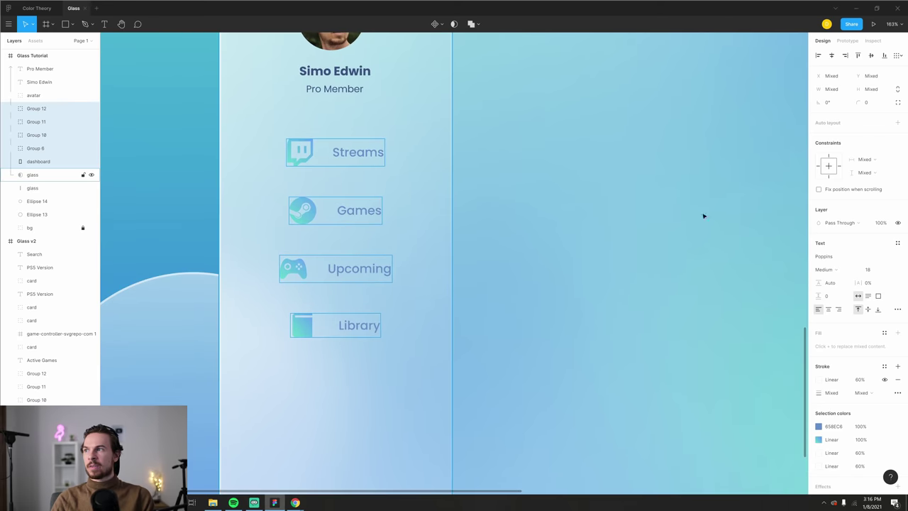
{"action": "scroll", "coordinate": [387, 224], "scroll_direction": "up", "scroll_amount": 2, "text": "ctrl"}
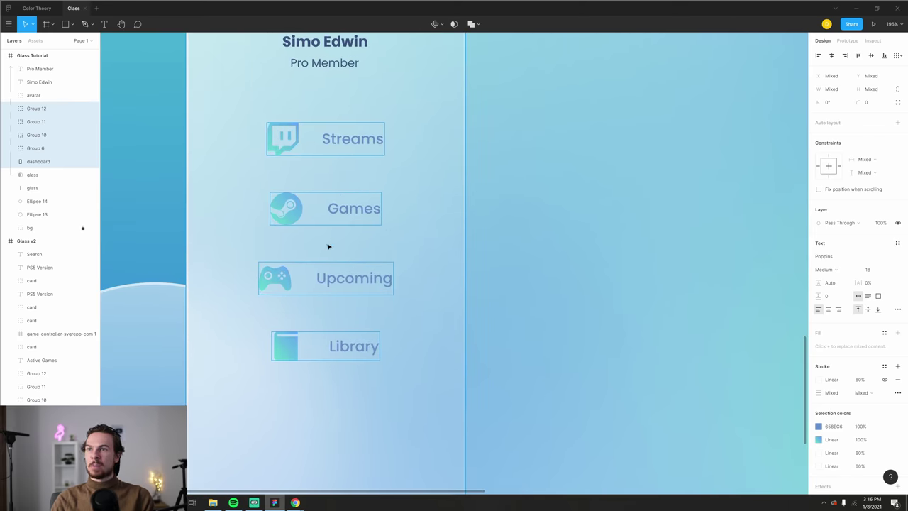
- Left-align the four menu items and shift the column slightly right
{"action": "left_click", "coordinate": [344, 146]}
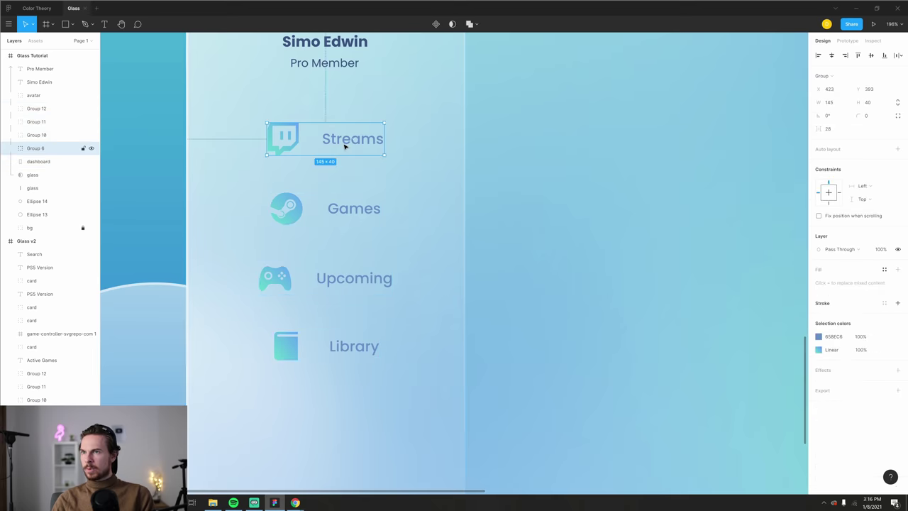
{"action": "left_click", "coordinate": [339, 217], "text": "shift"}
{"action": "left_click", "coordinate": [339, 283], "text": "shift"}
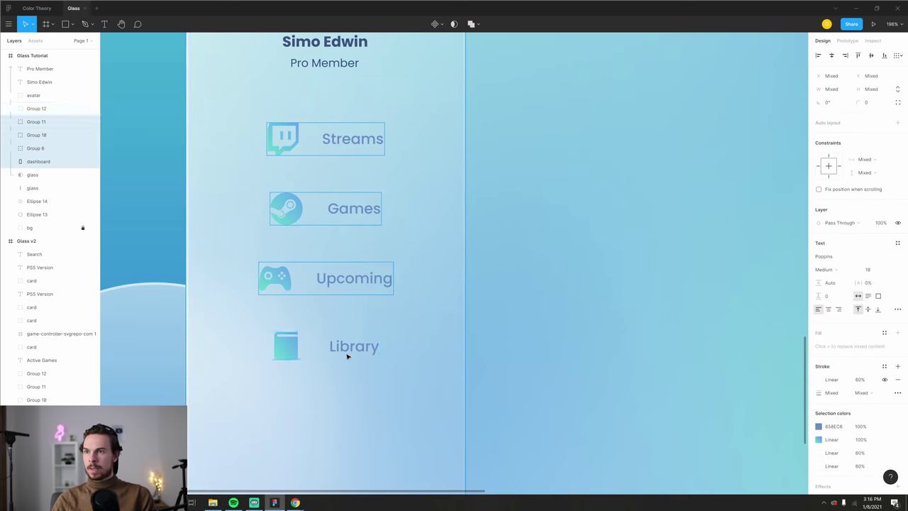
{"action": "left_click", "coordinate": [348, 356], "text": "shift"}
{"action": "left_click_drag", "start_coordinate": [338, 349], "coordinate": [677, 143]}
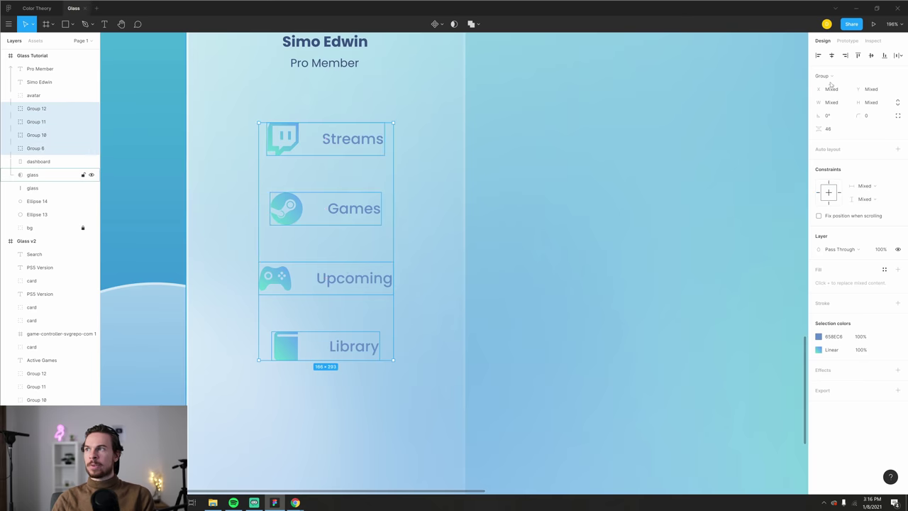
{"action": "left_click", "coordinate": [818, 55]}
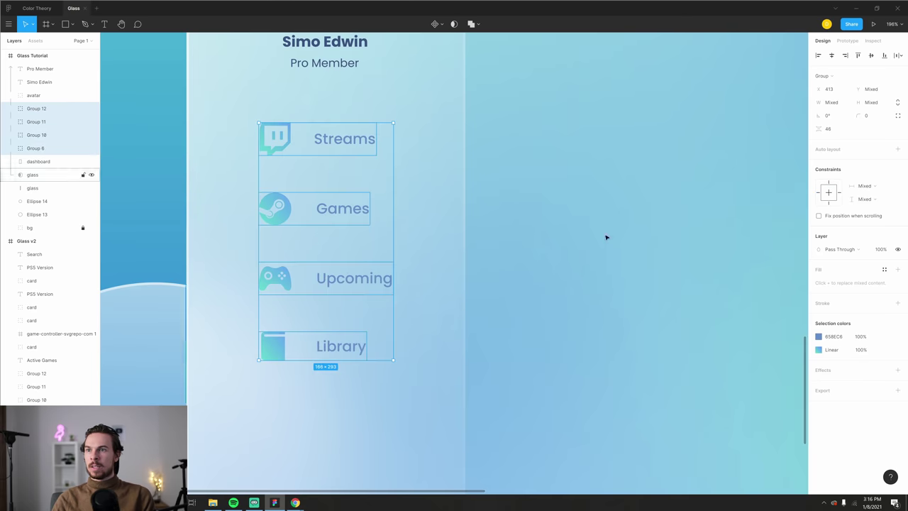
{"action": "left_click_drag", "start_coordinate": [330, 211], "coordinate": [336, 208]}
{"action": "left_click", "coordinate": [430, 341]}
{"action": "scroll", "coordinate": [448, 363], "scroll_direction": "down", "scroll_amount": 3, "text": "ctrl"}
{"action": "scroll", "coordinate": [448, 362], "scroll_direction": "down", "scroll_amount": 5, "text": "ctrl"}
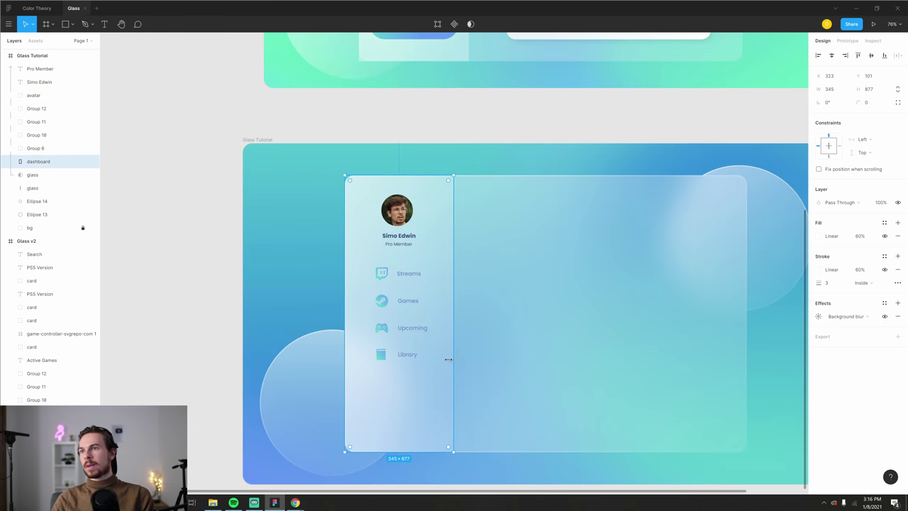
- Nudge all four menu items up slightly
{"action": "scroll", "coordinate": [426, 326], "scroll_direction": "up", "scroll_amount": 4, "text": "ctrl"}
{"action": "left_click", "coordinate": [386, 396]}
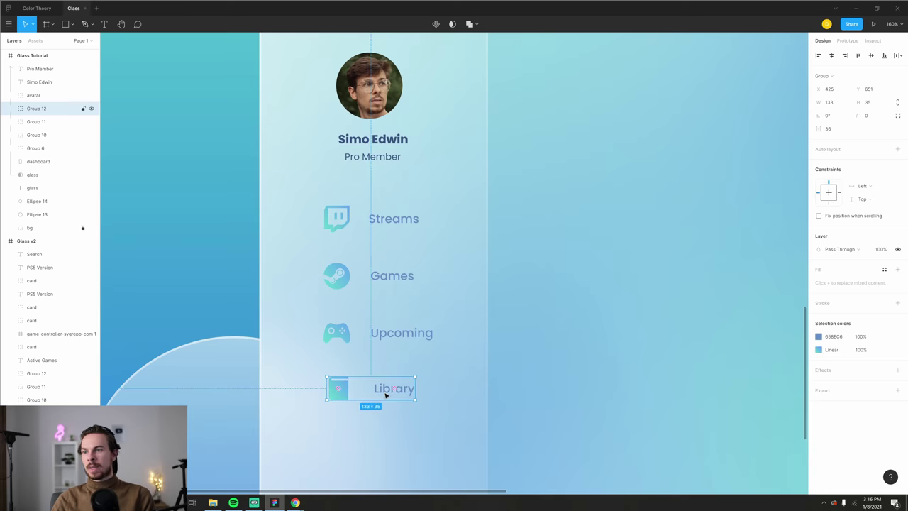
{"action": "left_click", "coordinate": [396, 343], "text": "shift"}
{"action": "left_click", "coordinate": [391, 276], "text": "shift"}
{"action": "left_click", "coordinate": [391, 230], "text": "shift"}
{"action": "left_click_drag", "start_coordinate": [388, 225], "coordinate": [389, 218]}
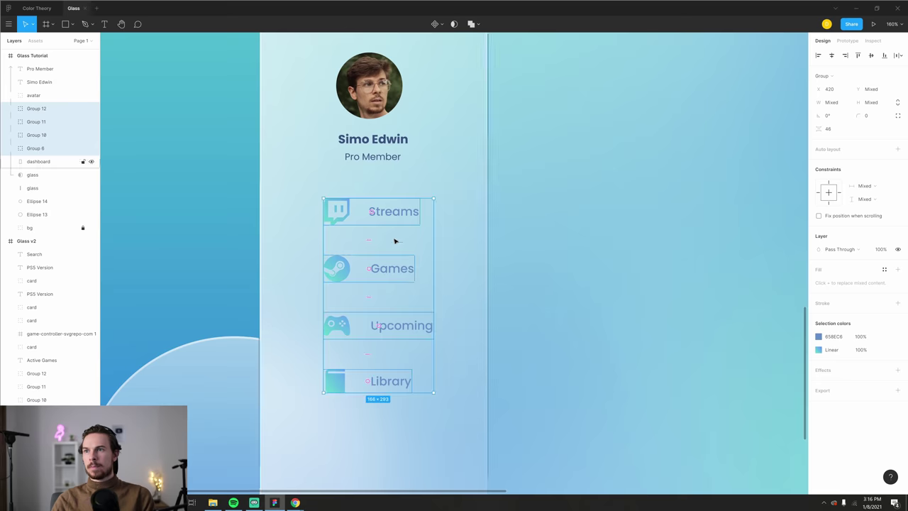
{"action": "left_click", "coordinate": [463, 381]}
{"action": "scroll", "coordinate": [442, 361], "scroll_direction": "down", "scroll_amount": 5}
{"action": "scroll", "coordinate": [442, 371], "scroll_direction": "up", "scroll_amount": 5}
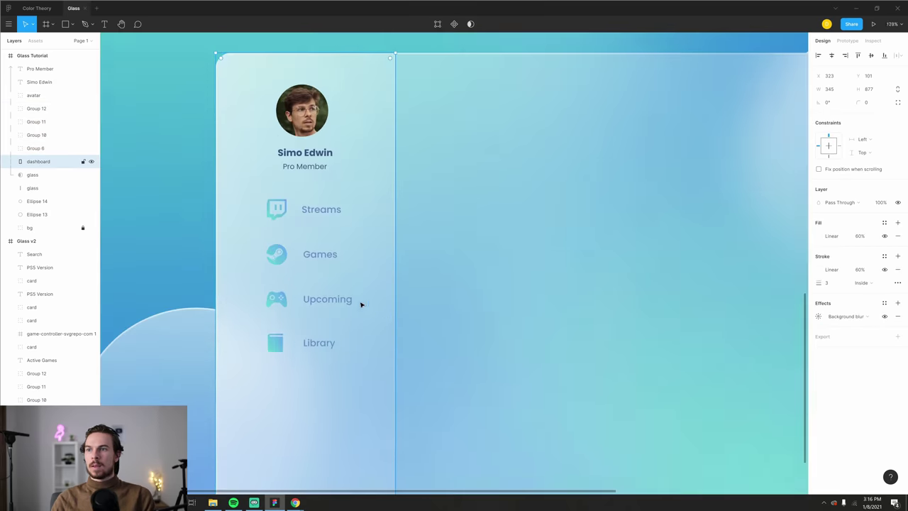
{"action": "scroll", "coordinate": [355, 298], "scroll_direction": "up", "scroll_amount": 2}
- Move Upcoming and Library up, then distribute the four items evenly about 39 px apart
{"action": "left_click", "coordinate": [308, 249]}
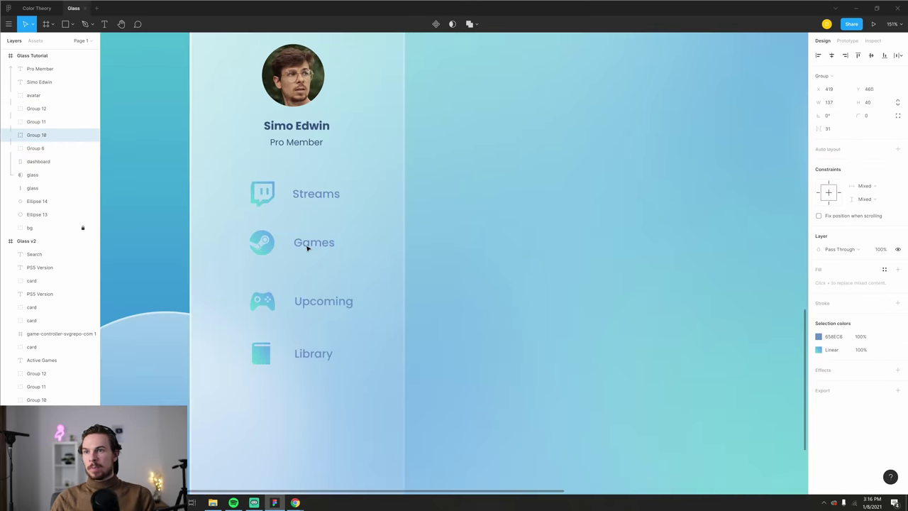
{"action": "mouse_move", "coordinate": [320, 301]}
{"action": "left_mouse_down"}
{"action": "mouse_move", "coordinate": [319, 330]}
{"action": "mouse_move", "coordinate": [314, 296]}
{"action": "left_mouse_up"}
{"action": "left_click_drag", "start_coordinate": [313, 360], "coordinate": [312, 343]}
{"action": "left_click", "coordinate": [316, 302], "text": "shift"}
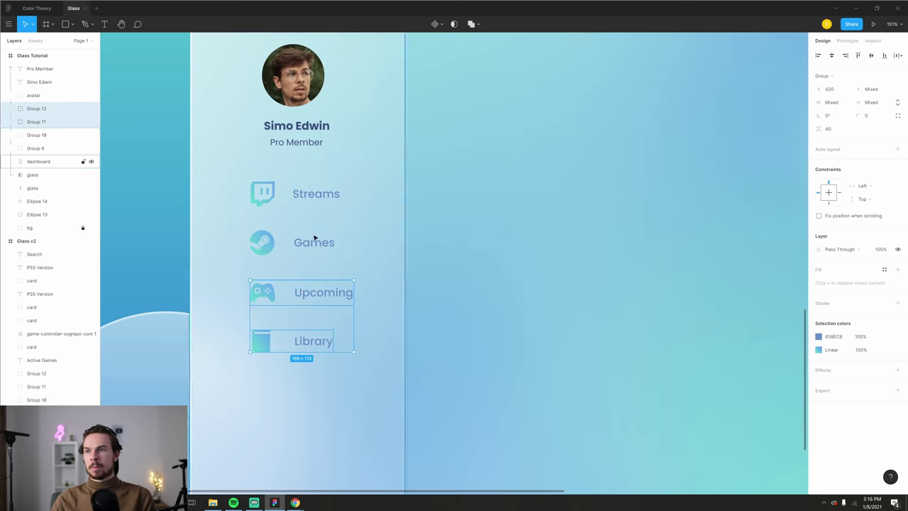
{"action": "left_click", "coordinate": [314, 238], "text": "shift"}
{"action": "left_click", "coordinate": [314, 195], "text": "shift"}
{"action": "left_click", "coordinate": [897, 56]}
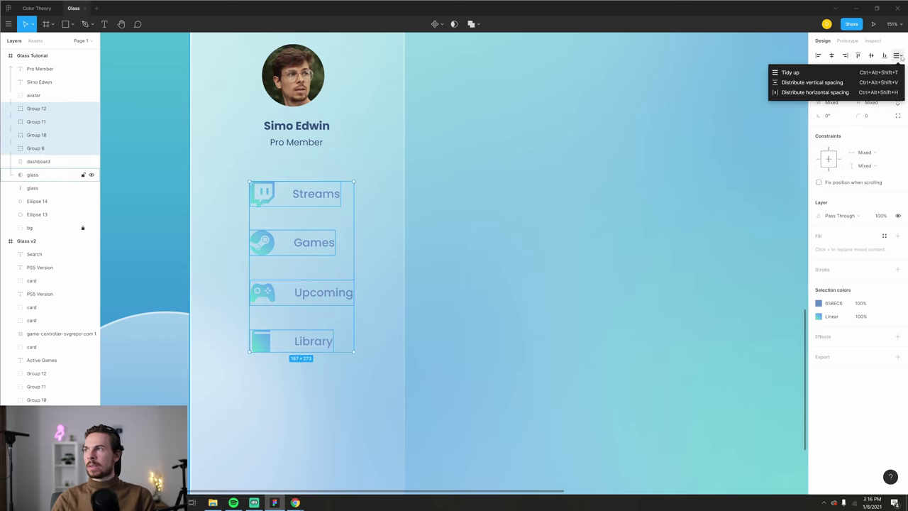
{"action": "left_click", "coordinate": [801, 84]}
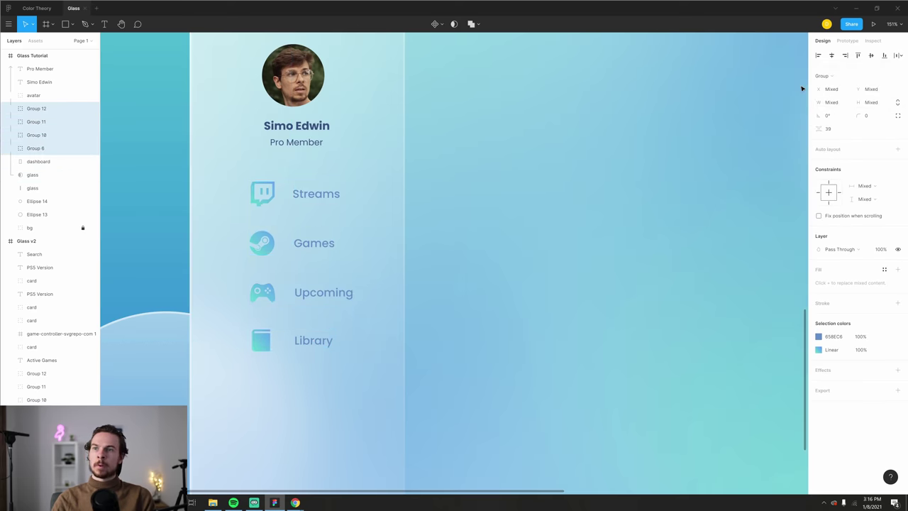
{"action": "left_click", "coordinate": [345, 387]}
{"action": "scroll", "coordinate": [352, 434], "scroll_direction": "down", "scroll_amount": 3}
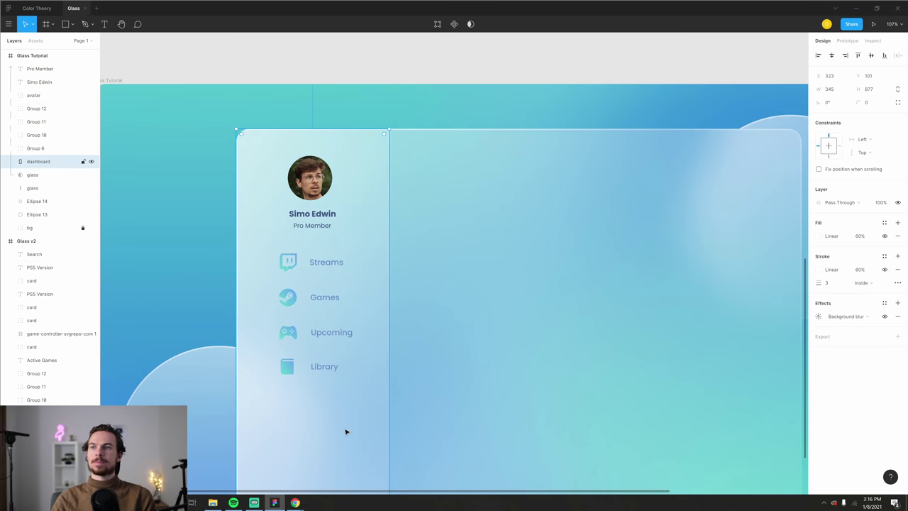
{"action": "scroll", "coordinate": [322, 391], "scroll_direction": "up", "scroll_amount": 5}
{"action": "scroll", "coordinate": [322, 209], "scroll_direction": "up", "scroll_amount": 5}
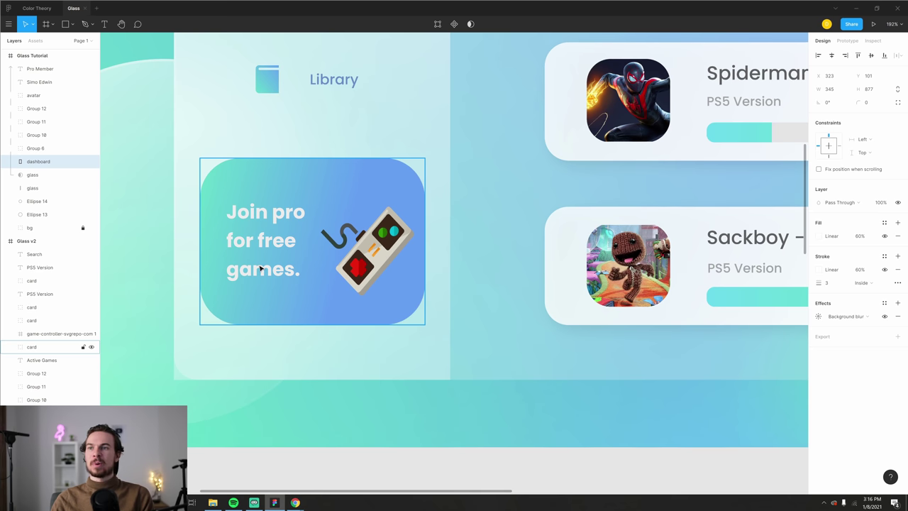
{"action": "scroll", "coordinate": [273, 295], "scroll_direction": "down", "scroll_amount": 2}
{"action": "scroll", "coordinate": [277, 322], "scroll_direction": "down", "scroll_amount": 8}
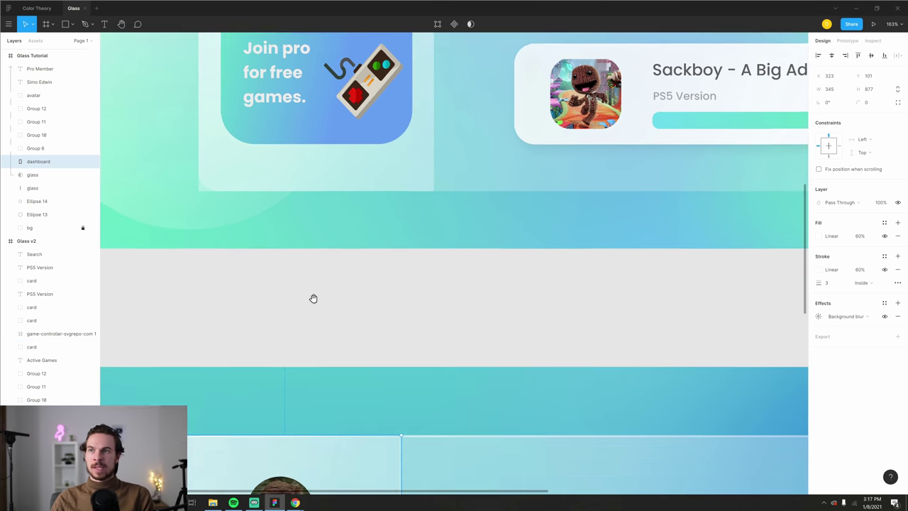
{"action": "scroll", "coordinate": [337, 291], "scroll_direction": "down", "scroll_amount": 5}
{"action": "scroll", "coordinate": [346, 255], "scroll_direction": "up", "scroll_amount": 10}
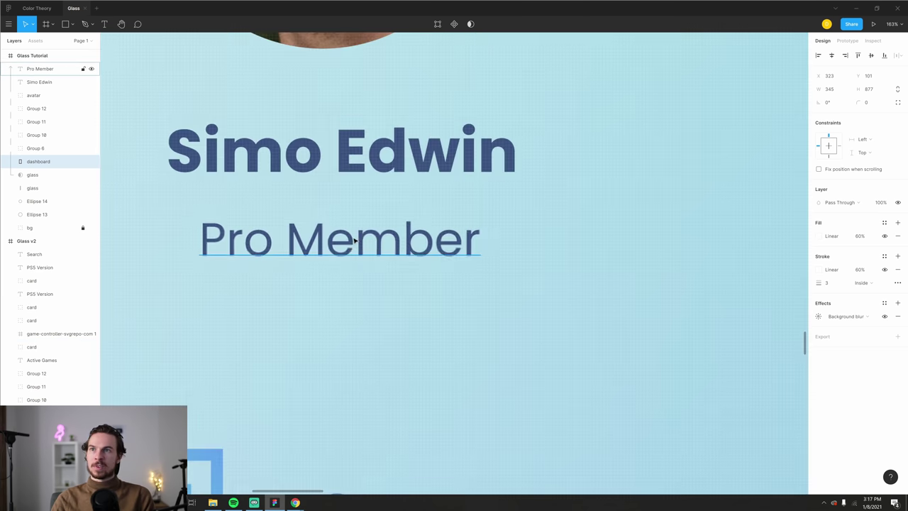
{"action": "scroll", "coordinate": [345, 252], "scroll_direction": "down", "scroll_amount": 10}
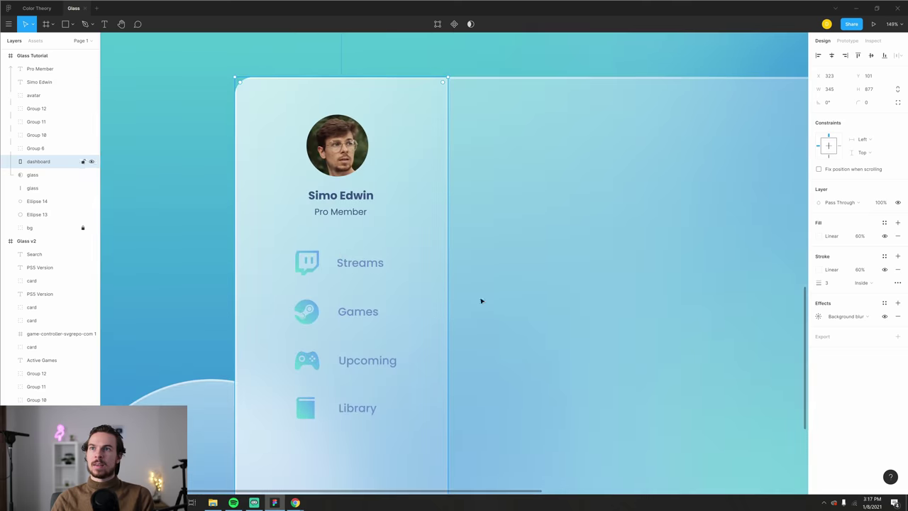
{"action": "left_click", "coordinate": [482, 302]}
{"action": "scroll", "coordinate": [454, 277], "scroll_direction": "down", "scroll_amount": 5}
{"action": "scroll", "coordinate": [253, 166], "scroll_direction": "up", "scroll_amount": 2}
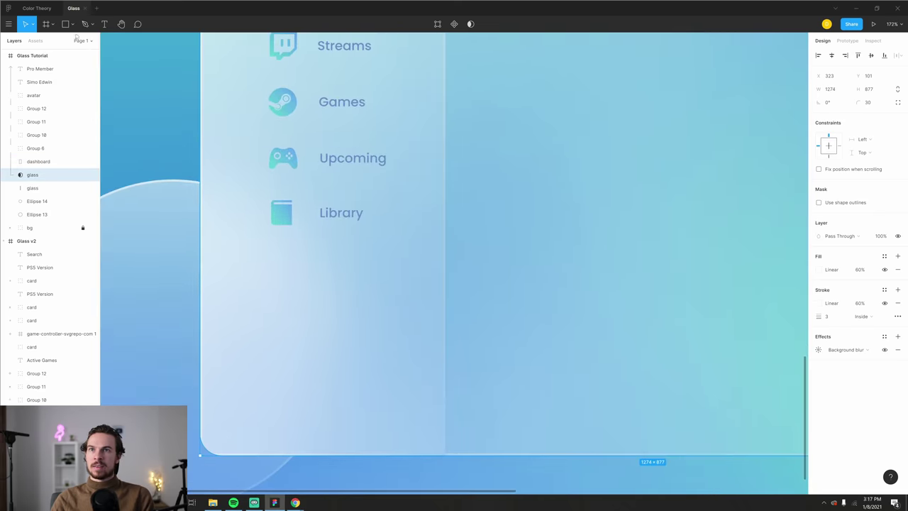
{"action": "key", "text": "r"}
- Draw a 238×237 square under Library and give it a diagonal linear gradient fill
{"action": "mouse_move", "coordinate": [247, 255]}
{"action": "left_mouse_down"}
{"action": "mouse_move", "coordinate": [321, 373]}
{"action": "mouse_move", "coordinate": [416, 422]}
{"action": "left_mouse_up"}
{"action": "left_click_drag", "start_coordinate": [359, 367], "coordinate": [355, 365]}
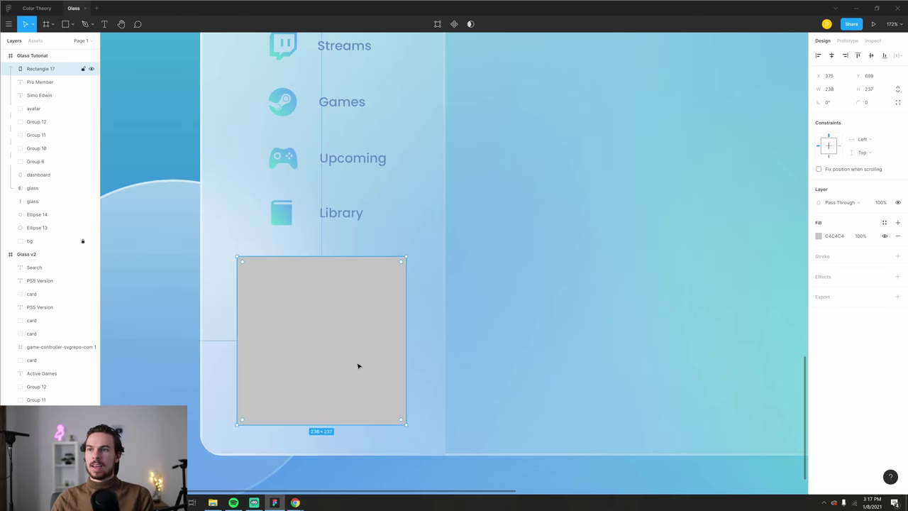
{"action": "left_click", "coordinate": [819, 235]}
{"action": "left_click", "coordinate": [722, 237]}
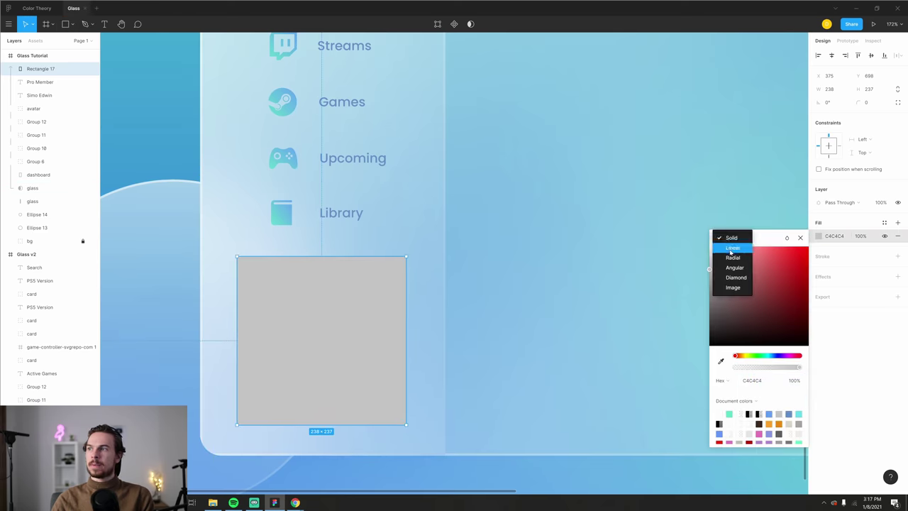
{"action": "left_click", "coordinate": [732, 253]}
{"action": "left_click_drag", "start_coordinate": [324, 424], "coordinate": [254, 425]}
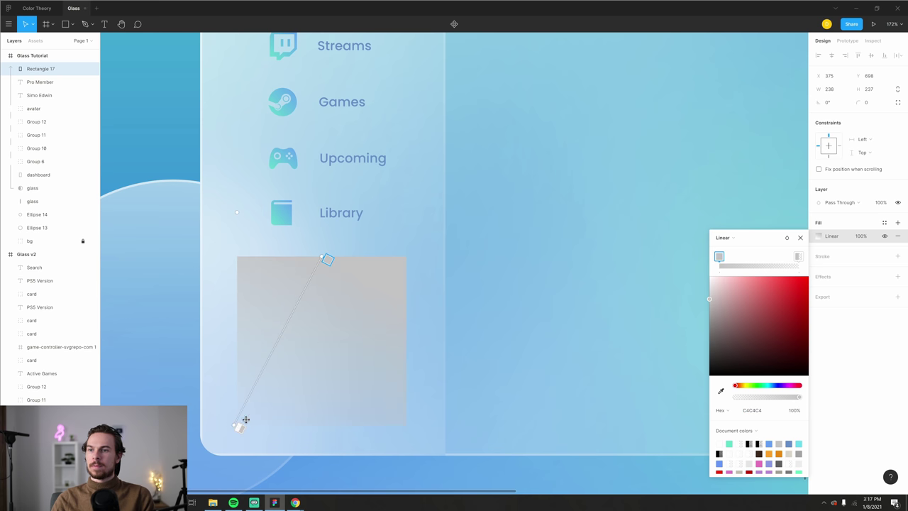
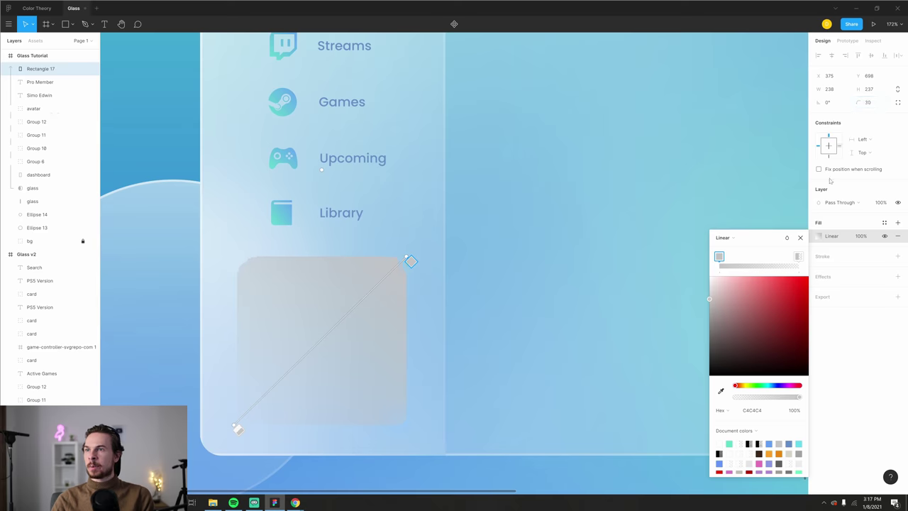
- Set the rectangle's gradient stops to mint 65DFC9 and blue 65A0F2
{"action": "left_click", "coordinate": [730, 442]}
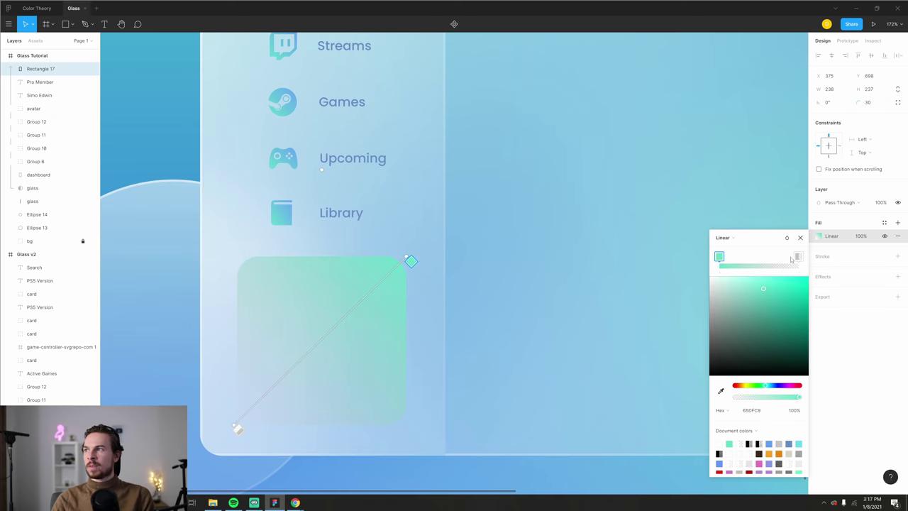
{"action": "left_click", "coordinate": [769, 443]}
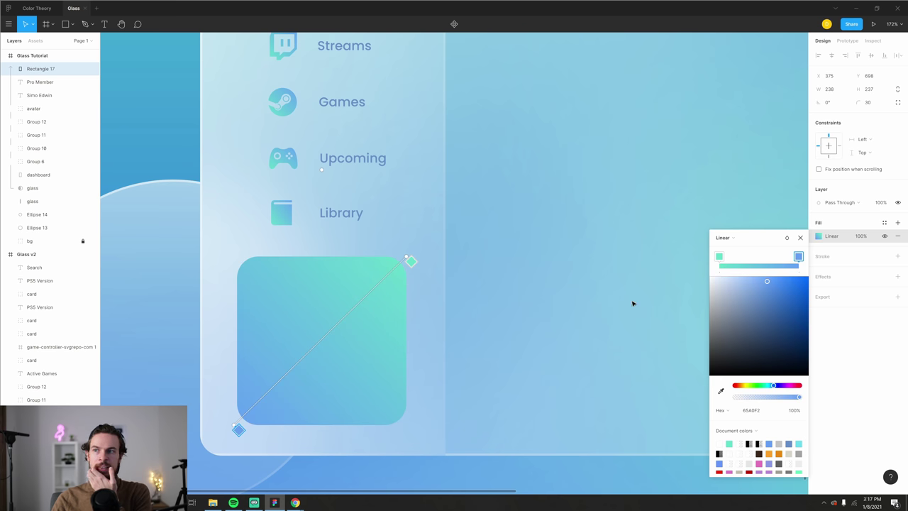
{"action": "left_click", "coordinate": [800, 238]}
- Replace the gradient placeholder with the Join pro card from Glass v2, placed below Library
{"action": "scroll", "coordinate": [392, 400], "scroll_direction": "up", "scroll_amount": 10}
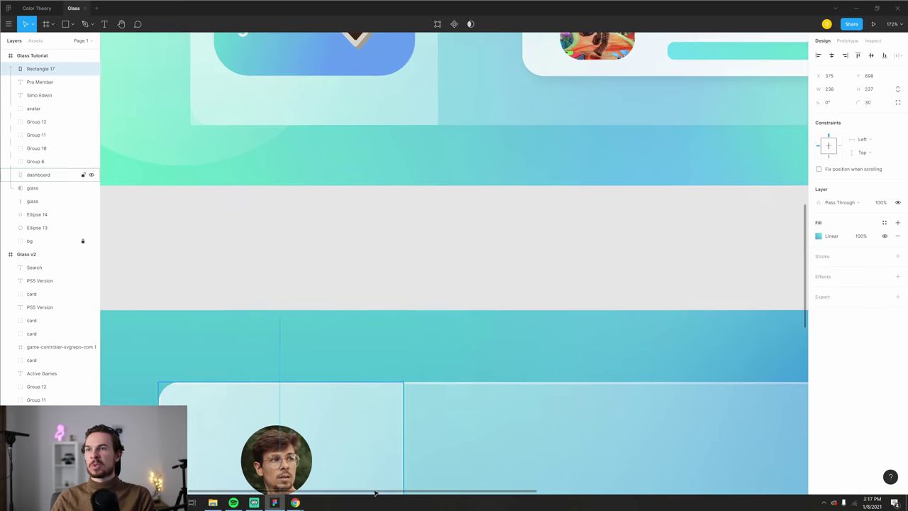
{"action": "scroll", "coordinate": [360, 365], "scroll_direction": "down", "scroll_amount": 15}
{"action": "left_click", "coordinate": [357, 310]}
{"action": "scroll", "coordinate": [371, 430], "scroll_direction": "down", "scroll_amount": 3}
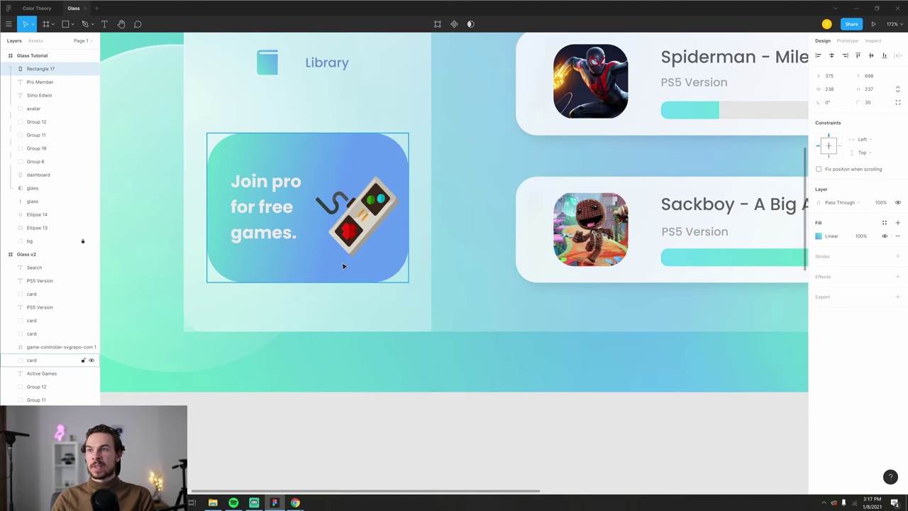
{"action": "scroll", "coordinate": [338, 405], "scroll_direction": "down", "scroll_amount": 20}
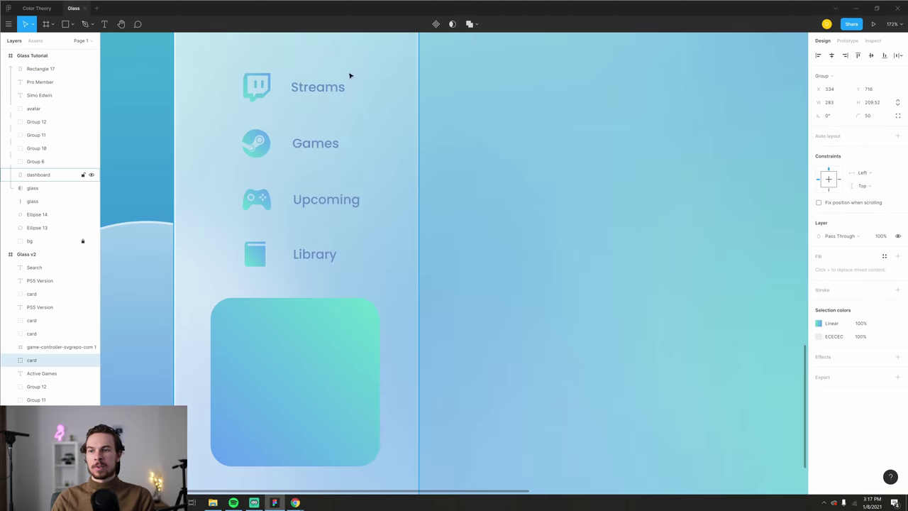
{"action": "left_click", "coordinate": [309, 258]}
{"action": "key", "text": "Delete"}
{"action": "key", "text": "ctrl+v"}
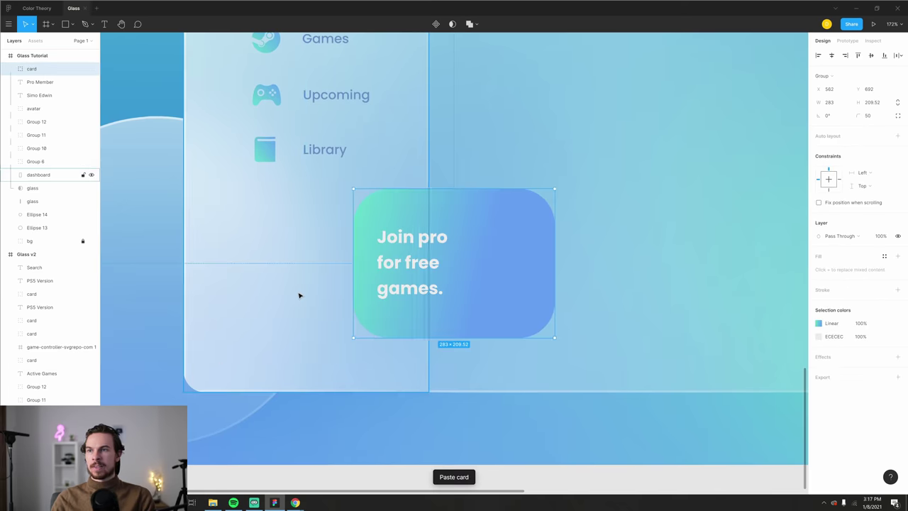
{"action": "left_click_drag", "start_coordinate": [498, 275], "coordinate": [348, 286]}
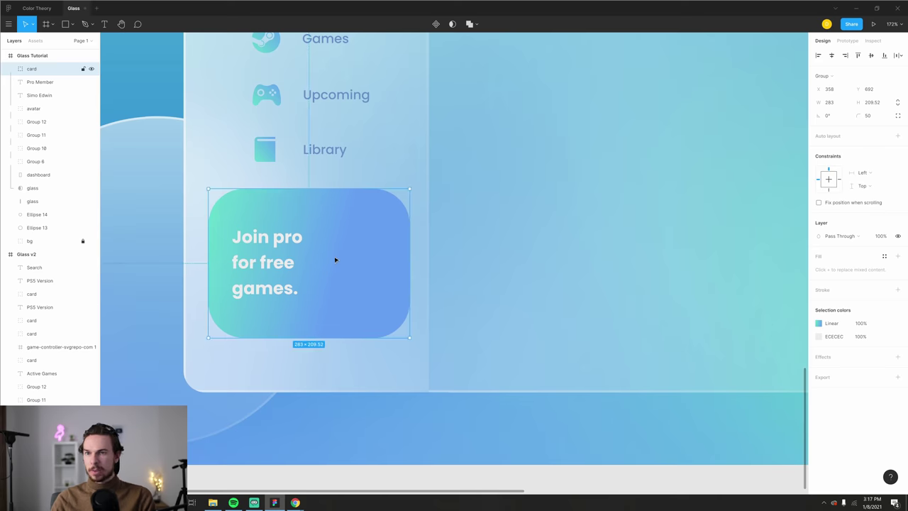
- Nest the game-controller icon inside the Join pro card group in the layers list
{"action": "left_click", "coordinate": [10, 68]}
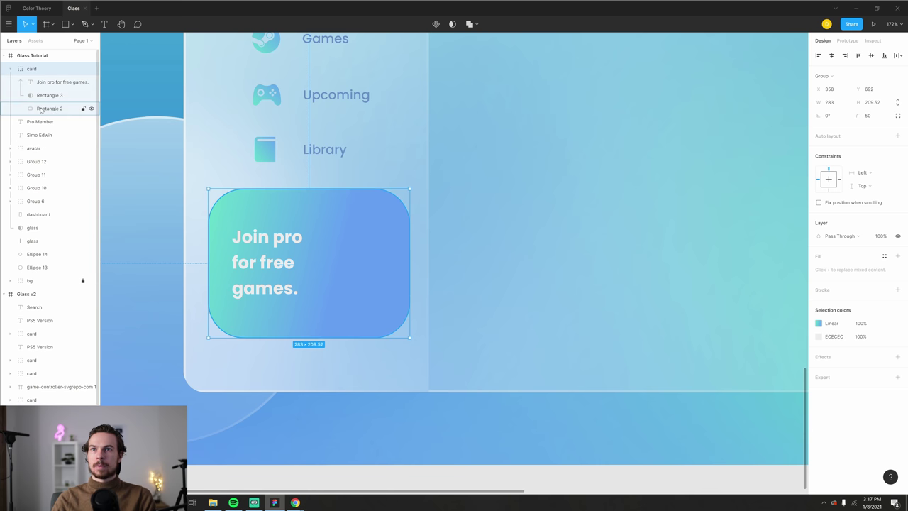
{"action": "left_click", "coordinate": [60, 82]}
{"action": "scroll", "coordinate": [387, 142], "scroll_direction": "up", "scroll_amount": 10}
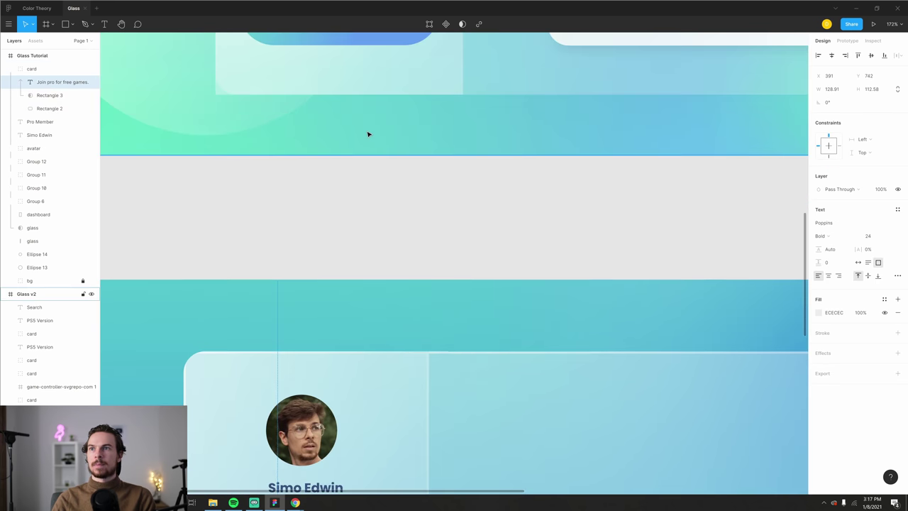
{"action": "scroll", "coordinate": [368, 134], "scroll_direction": "up", "scroll_amount": 3}
{"action": "left_click_drag", "start_coordinate": [388, 114], "coordinate": [359, 402]}
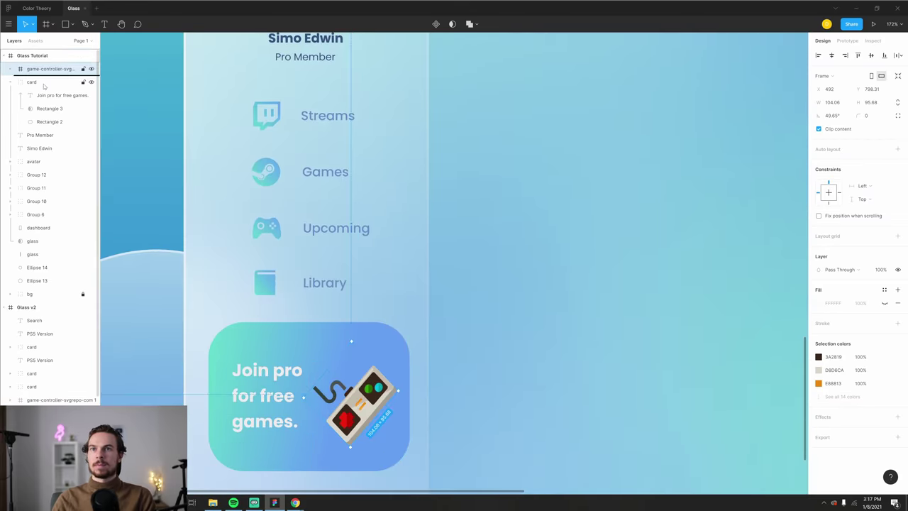
{"action": "left_click_drag", "start_coordinate": [44, 86], "coordinate": [40, 93]}
{"action": "left_click", "coordinate": [10, 69]}
{"action": "left_click", "coordinate": [517, 293]}
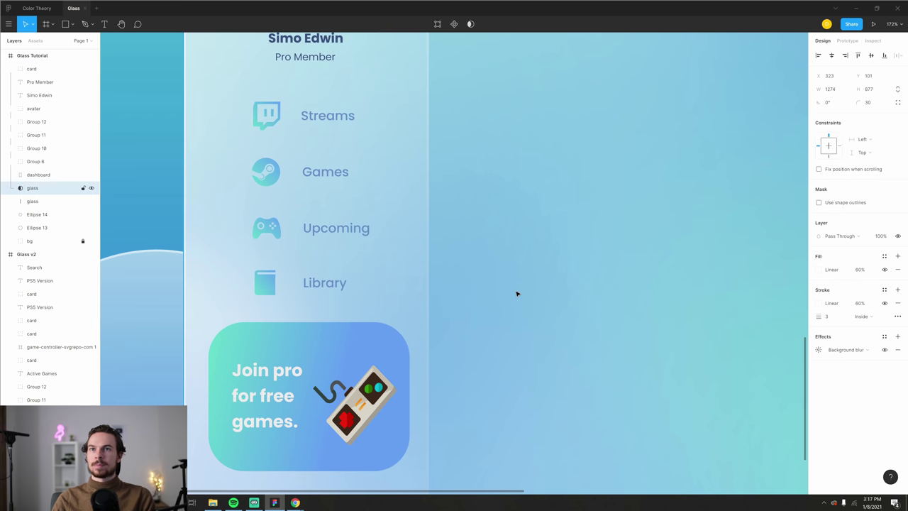
{"action": "key", "text": "shift+2"}
{"action": "left_click_drag", "start_coordinate": [437, 312], "coordinate": [425, 313]}
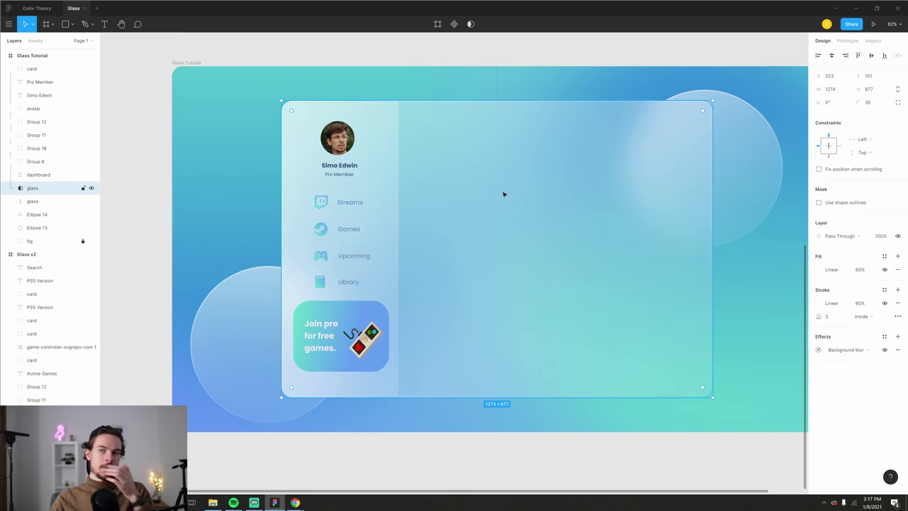
{"action": "scroll", "coordinate": [486, 229], "scroll_direction": "up", "scroll_amount": 4}
{"action": "scroll", "coordinate": [486, 229], "scroll_direction": "left", "scroll_amount": 4}
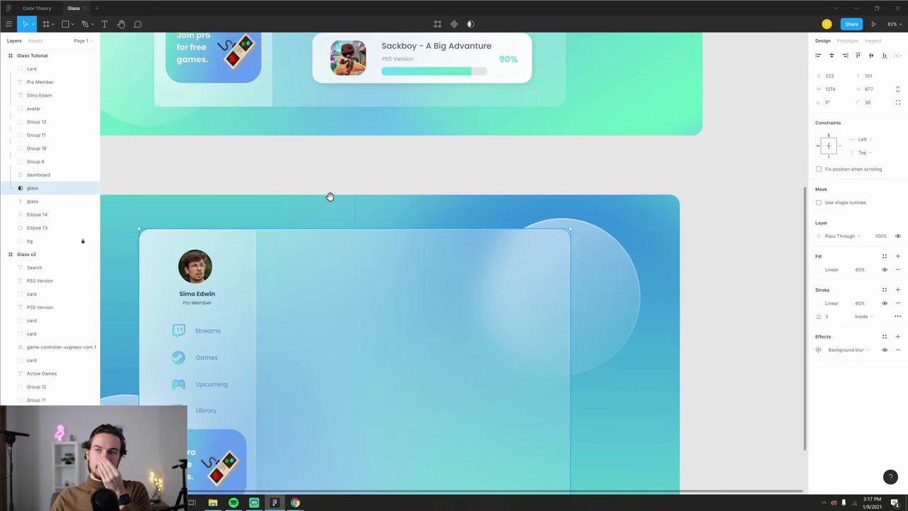
{"action": "scroll", "coordinate": [328, 192], "scroll_direction": "up", "scroll_amount": 5}
{"action": "scroll", "coordinate": [328, 192], "scroll_direction": "right", "scroll_amount": 1}
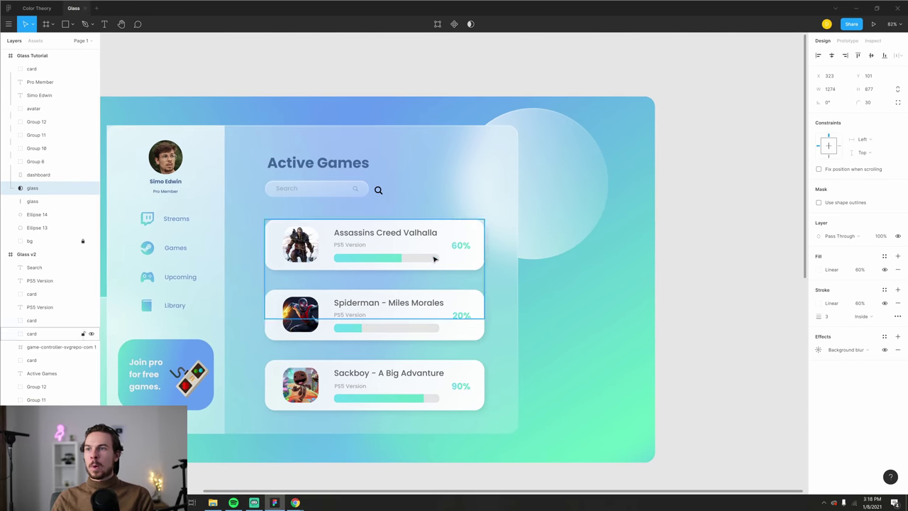
{"action": "scroll", "coordinate": [337, 257], "scroll_direction": "up", "scroll_amount": 3}
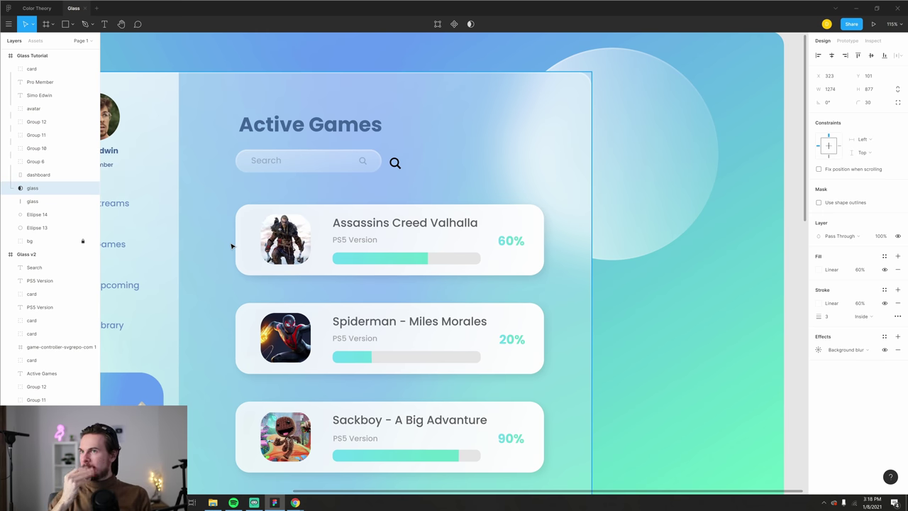
{"action": "scroll", "coordinate": [293, 156], "scroll_direction": "left", "scroll_amount": 3}
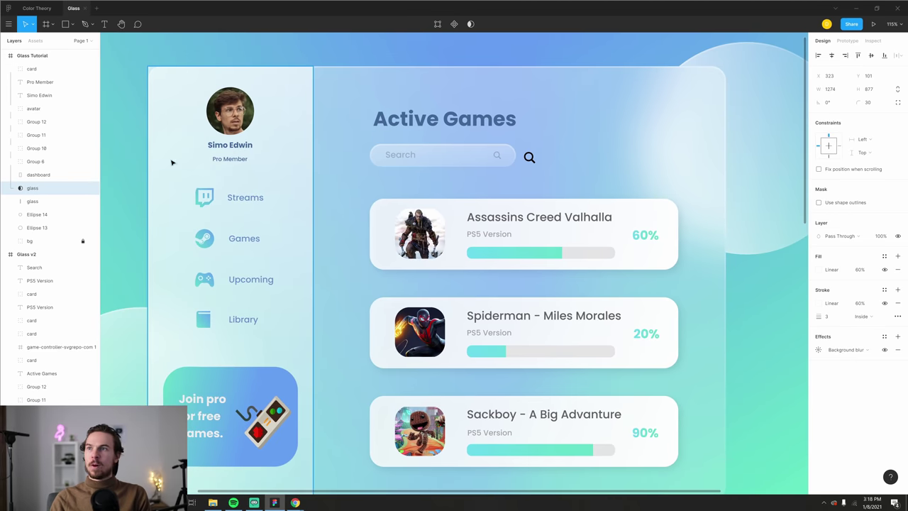
{"action": "scroll", "coordinate": [166, 162], "scroll_direction": "down", "scroll_amount": 5}
{"action": "scroll", "coordinate": [355, 212], "scroll_direction": "down", "scroll_amount": 3}
{"action": "scroll", "coordinate": [354, 213], "scroll_direction": "left", "scroll_amount": 1}
{"action": "left_click", "coordinate": [202, 217]}
- Duplicate the name text into the main area as a 42-pt 'Active Games' heading
{"action": "left_click_drag", "start_coordinate": [202, 217], "coordinate": [348, 185]}
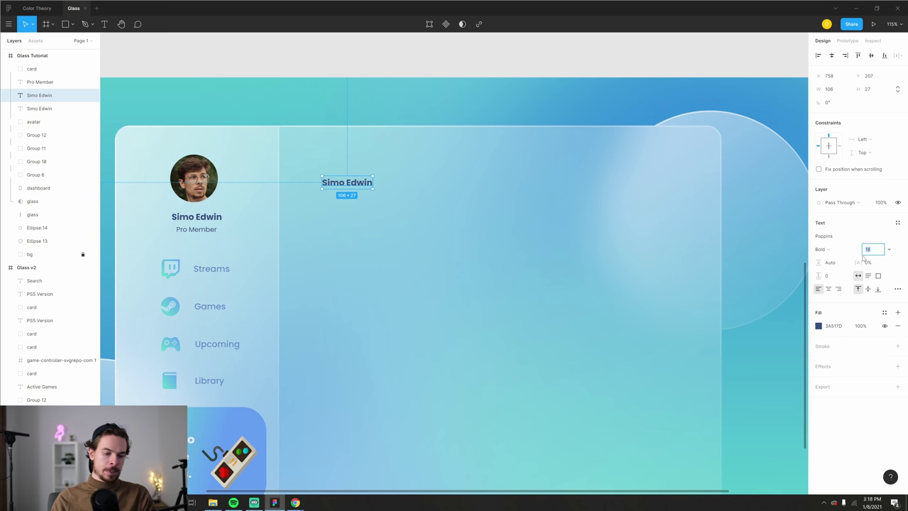
{"action": "type", "text": "42"}
{"action": "key", "text": "Return"}
{"action": "double_click", "coordinate": [402, 193]}
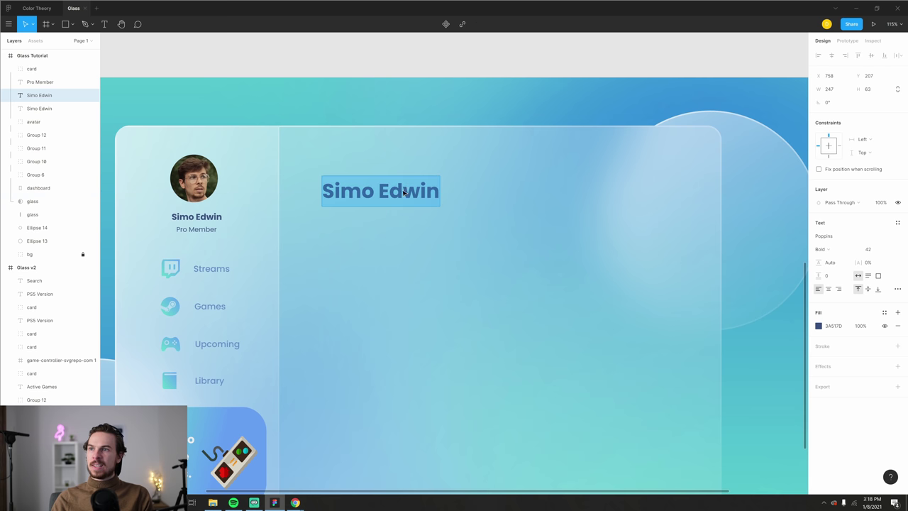
{"action": "type", "text": "Active Games"}
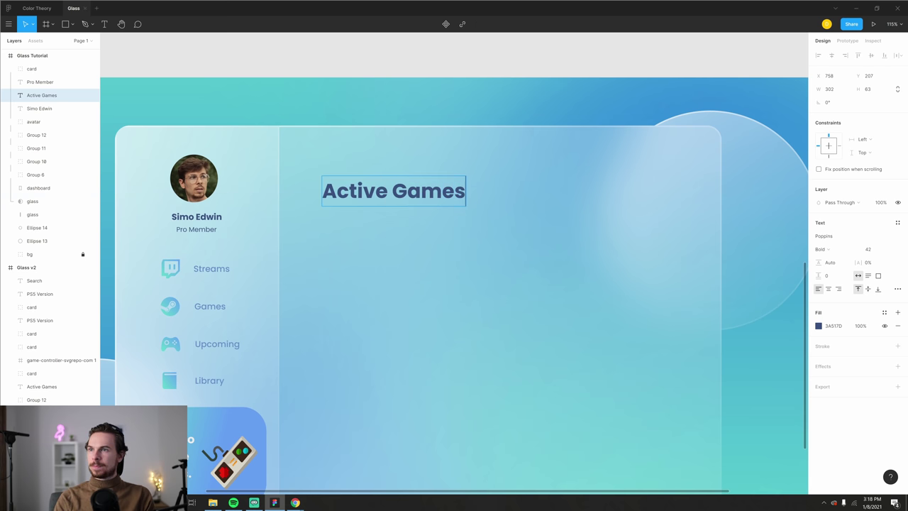
{"action": "key", "text": "Escape"}
{"action": "left_click_drag", "start_coordinate": [390, 186], "coordinate": [395, 181]}
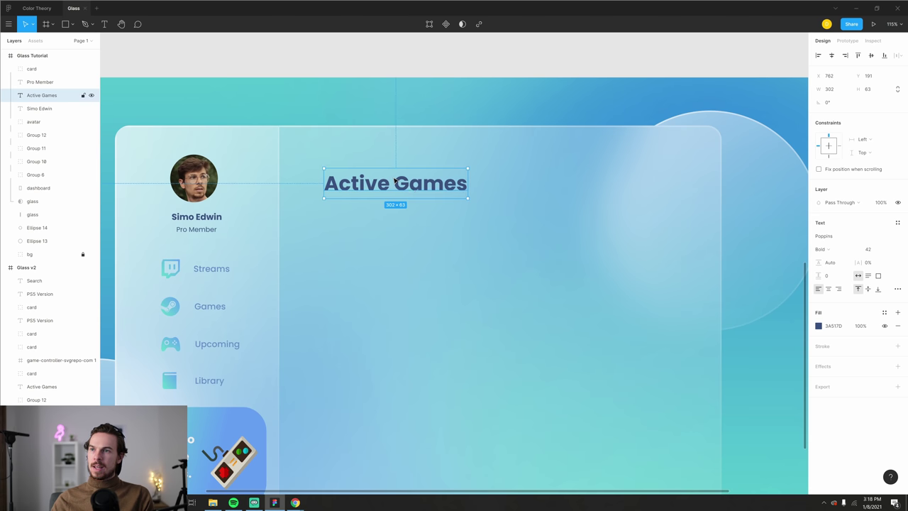
- Draw a grey 310×53 rectangle beneath the Active Games heading
{"action": "scroll", "coordinate": [424, 186], "scroll_direction": "down", "scroll_amount": 5}
{"action": "scroll", "coordinate": [397, 213], "scroll_direction": "up", "scroll_amount": 3}
{"action": "scroll", "coordinate": [355, 298], "scroll_direction": "up", "scroll_amount": 5}
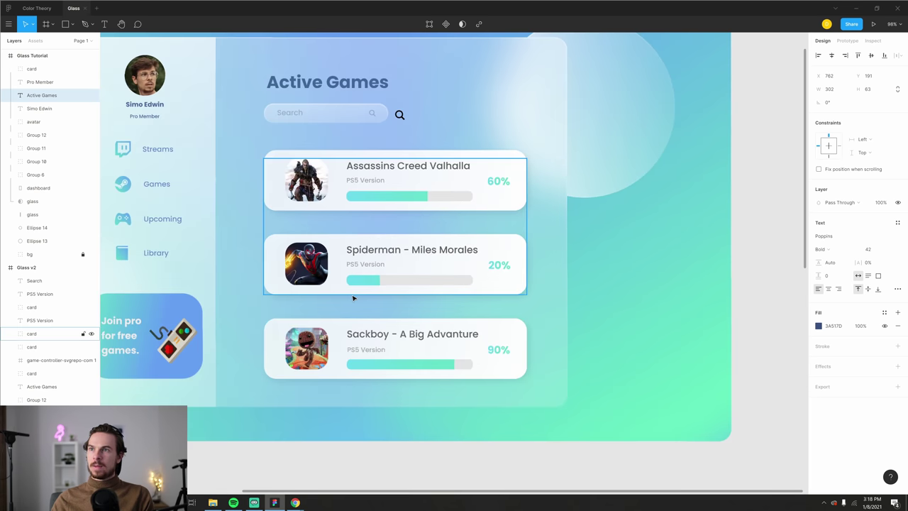
{"action": "scroll", "coordinate": [331, 130], "scroll_direction": "down", "scroll_amount": 2}
{"action": "scroll", "coordinate": [391, 121], "scroll_direction": "up", "scroll_amount": 3}
{"action": "scroll", "coordinate": [458, 375], "scroll_direction": "down", "scroll_amount": 3}
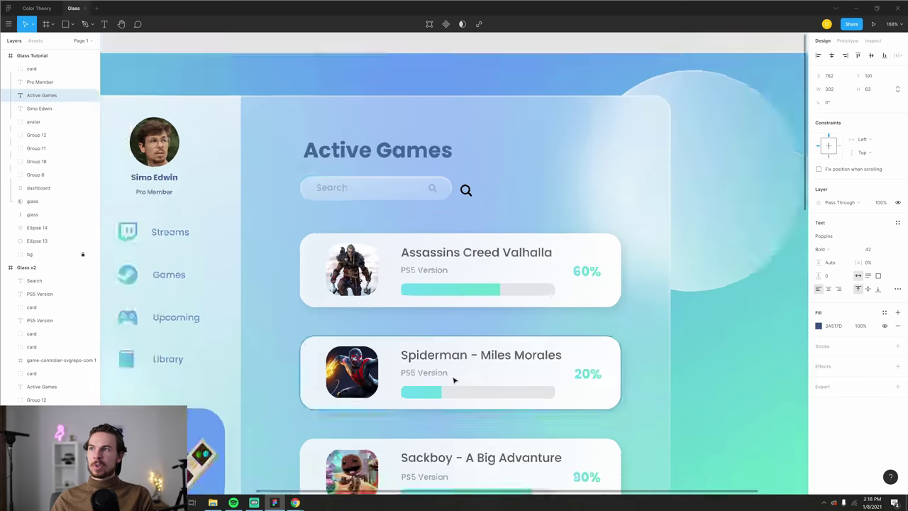
{"action": "scroll", "coordinate": [345, 182], "scroll_direction": "up", "scroll_amount": 4}
{"action": "scroll", "coordinate": [398, 220], "scroll_direction": "down", "scroll_amount": 3}
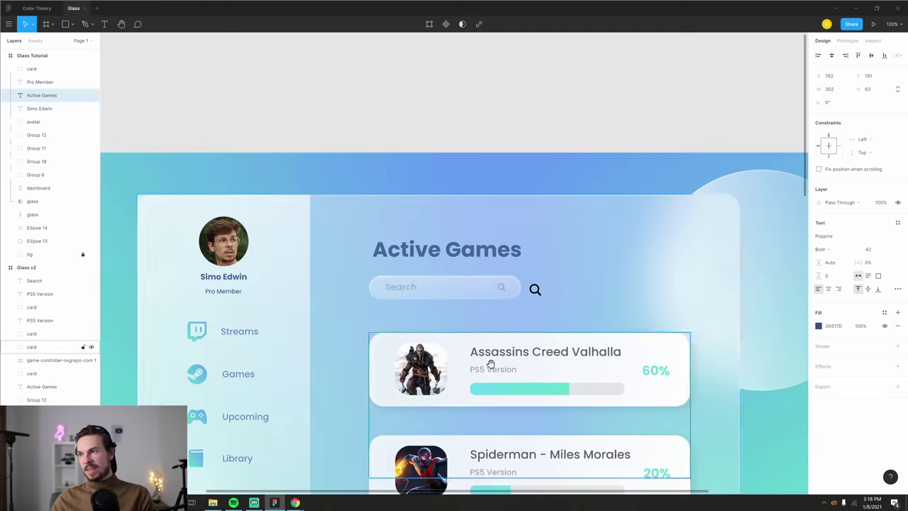
{"action": "scroll", "coordinate": [397, 273], "scroll_direction": "down", "scroll_amount": 3}
{"action": "scroll", "coordinate": [428, 331], "scroll_direction": "up", "scroll_amount": 4}
{"action": "scroll", "coordinate": [429, 332], "scroll_direction": "up", "scroll_amount": 2}
{"action": "scroll", "coordinate": [330, 345], "scroll_direction": "down", "scroll_amount": 2}
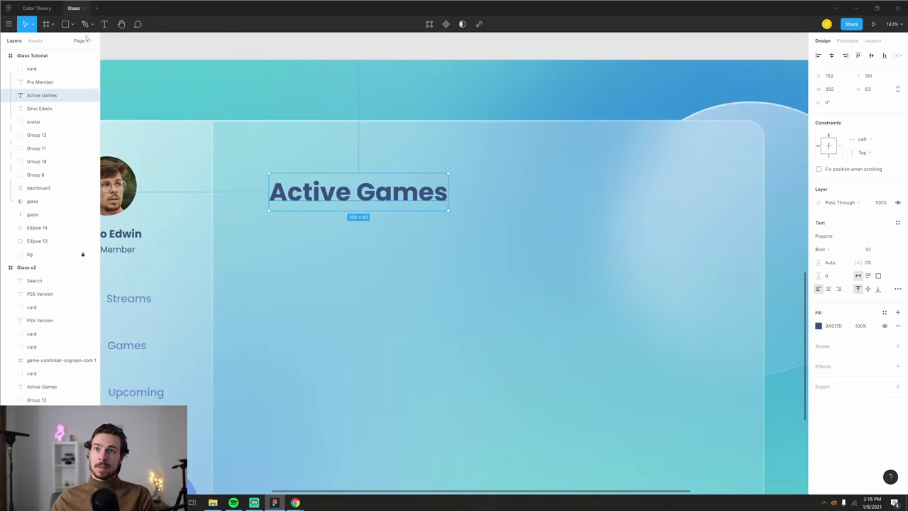
{"action": "key", "text": "r"}
{"action": "left_click_drag", "start_coordinate": [269, 228], "coordinate": [408, 268]}
{"action": "key", "text": "ctrl+z"}
{"action": "left_click", "coordinate": [642, 262]}
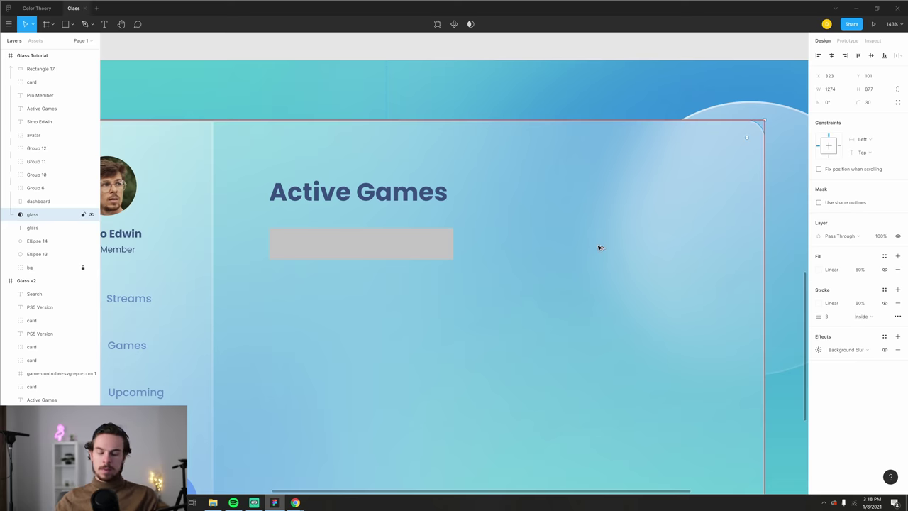
- Paste the glass panel's styling onto the rectangle and nudge it up under the heading
{"action": "left_click", "coordinate": [366, 257]}
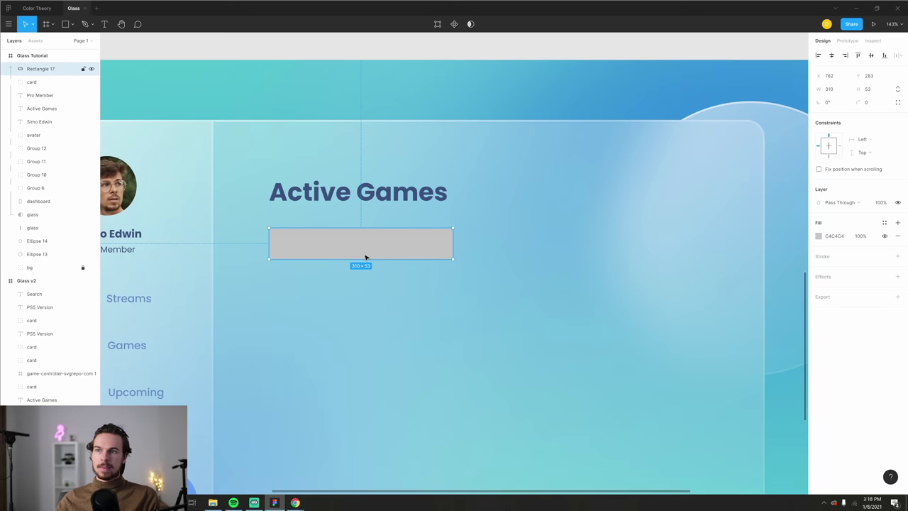
{"action": "key", "text": "ctrl+alt+v"}
{"action": "left_click", "coordinate": [421, 322]}
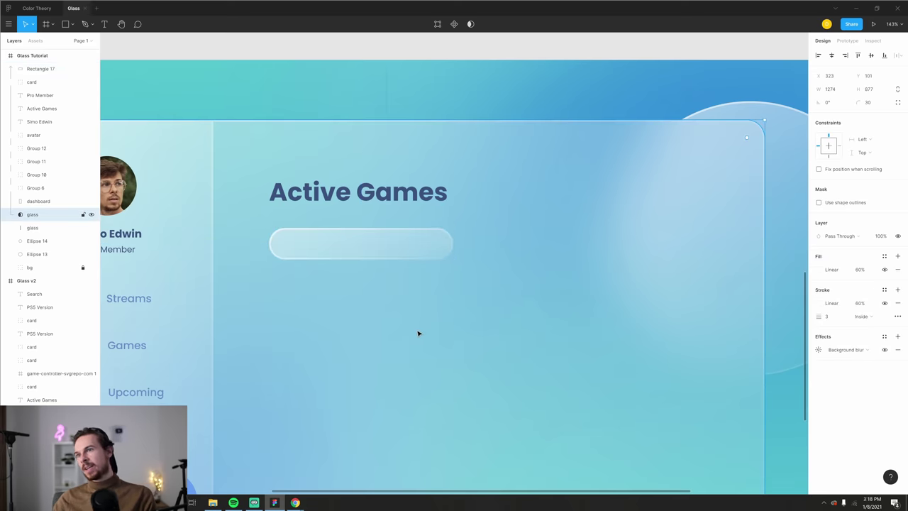
{"action": "scroll", "coordinate": [417, 252], "scroll_direction": "up", "scroll_amount": 3}
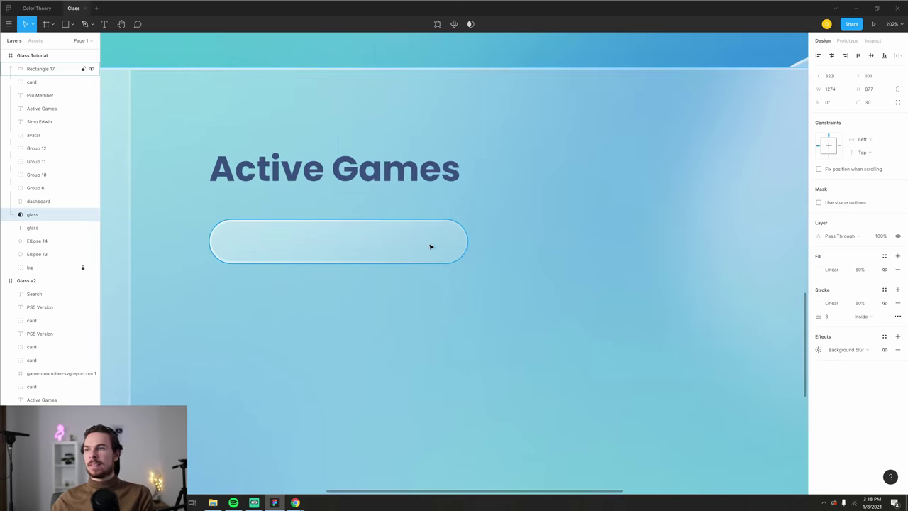
{"action": "left_click", "coordinate": [429, 246]}
{"action": "left_click_drag", "start_coordinate": [379, 256], "coordinate": [378, 247]}
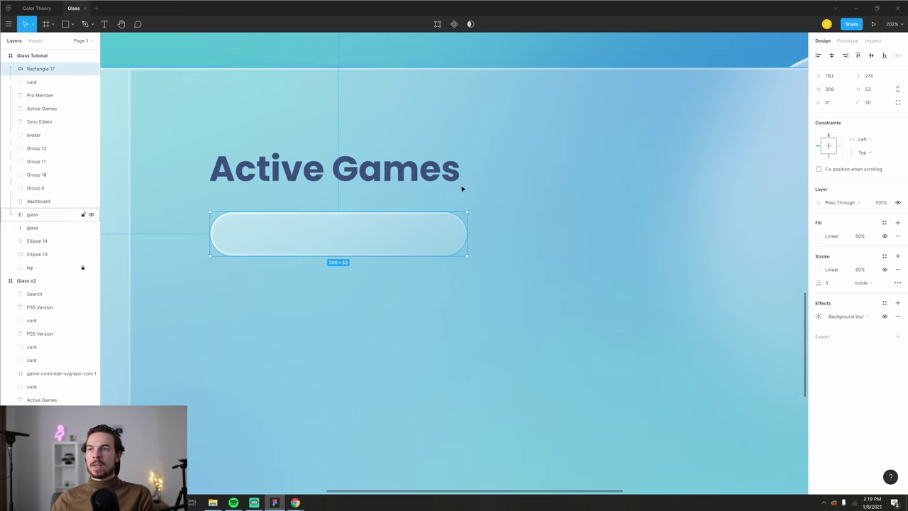
- Move the magnifier icon frame from Glass v2 into the search bar
{"action": "scroll", "coordinate": [467, 203], "scroll_direction": "down", "scroll_amount": 5}
{"action": "scroll", "coordinate": [440, 86], "scroll_direction": "down", "scroll_amount": 6}
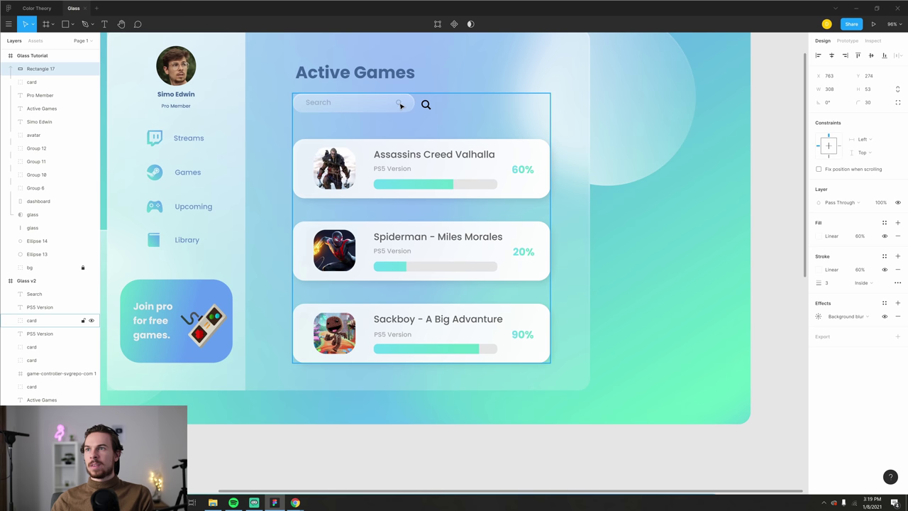
{"action": "left_click_drag", "start_coordinate": [426, 104], "coordinate": [373, 338]}
{"action": "scroll", "coordinate": [374, 338], "scroll_direction": "up", "scroll_amount": 5}
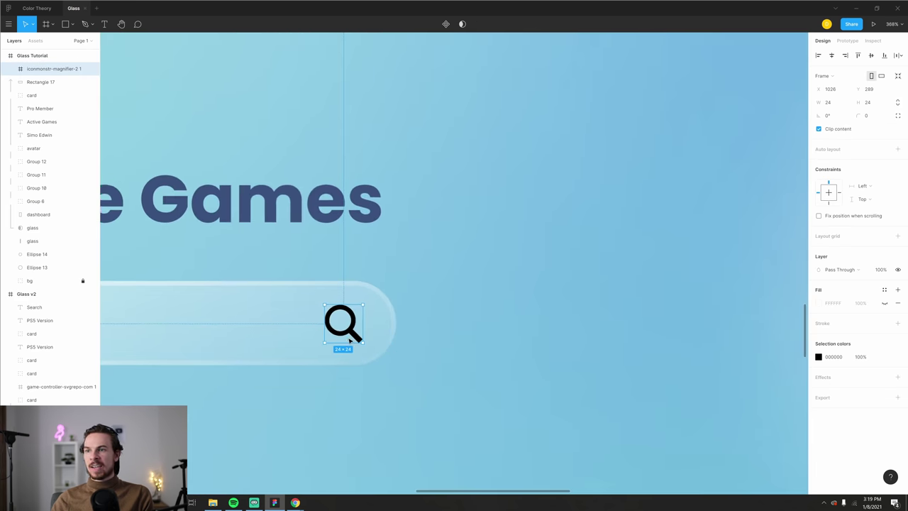
{"action": "scroll", "coordinate": [356, 344], "scroll_direction": "down", "scroll_amount": 3}
{"action": "scroll", "coordinate": [257, 324], "scroll_direction": "left", "scroll_amount": 8}
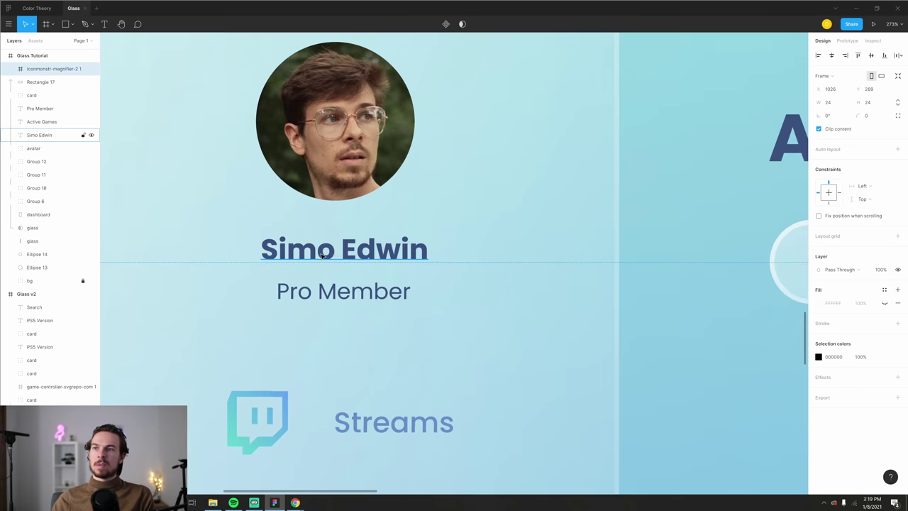
- Set the profile name text's fill opacity to 80%
{"action": "left_click", "coordinate": [322, 256]}
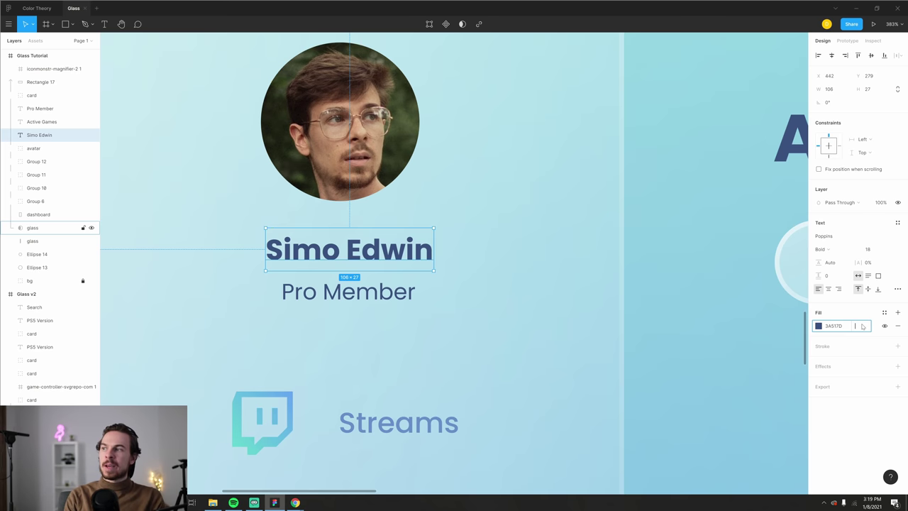
{"action": "type", "text": "0"}
{"action": "key", "text": "Return"}
{"action": "left_click", "coordinate": [862, 326]}
{"action": "type", "text": "80"}
{"action": "key", "text": "Return"}
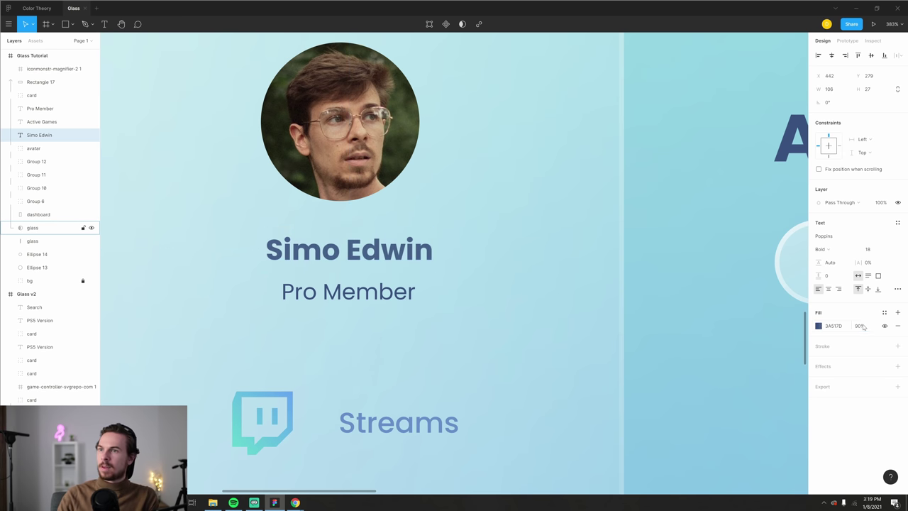
- Set the Pro Member text's fill opacity to 90%
{"action": "left_click", "coordinate": [348, 291]}
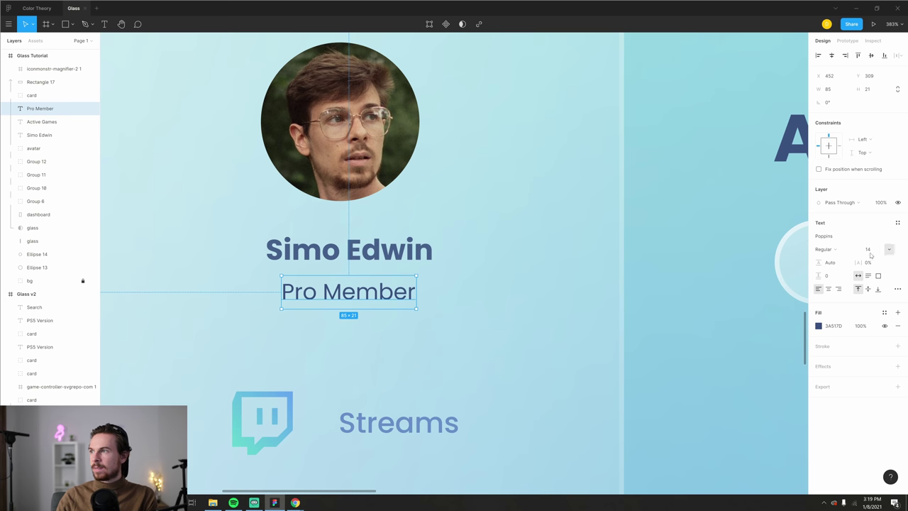
{"action": "type", "text": "90"}
{"action": "key", "text": "Return"}
{"action": "scroll", "coordinate": [448, 455], "scroll_direction": "down", "scroll_amount": 5}
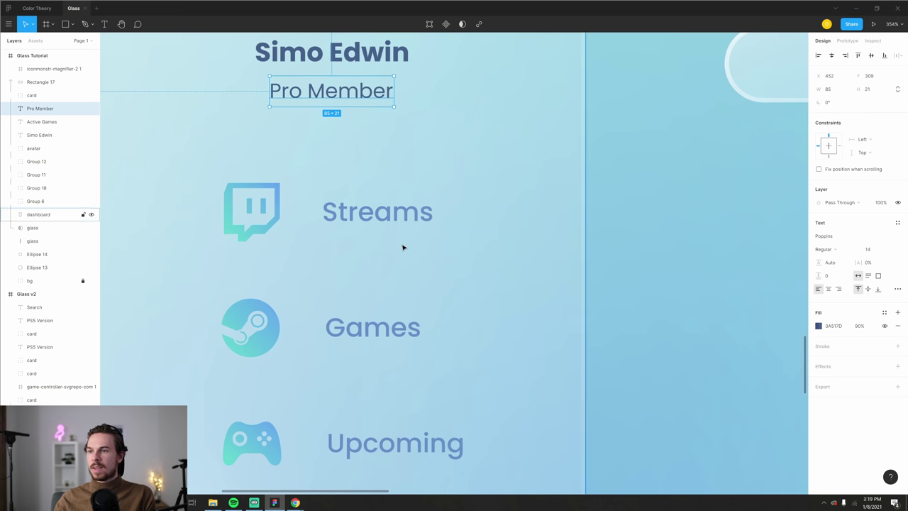
- Darken the Streams menu label's colour
{"action": "left_click", "coordinate": [404, 225]}
{"action": "double_click", "coordinate": [375, 211]}
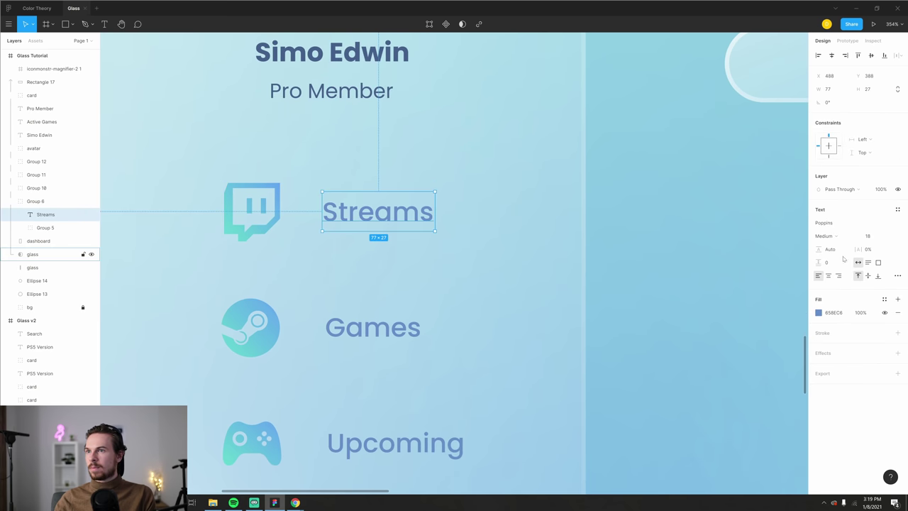
{"action": "left_click", "coordinate": [820, 315]}
{"action": "left_click_drag", "start_coordinate": [757, 310], "coordinate": [759, 321]}
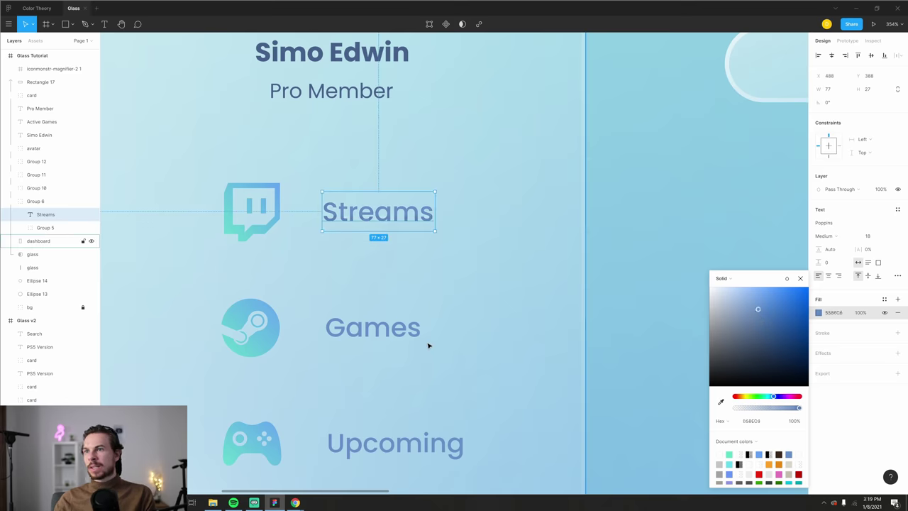
{"action": "left_click", "coordinate": [504, 312]}
{"action": "scroll", "coordinate": [207, 437], "scroll_direction": "right", "scroll_amount": 5}
{"action": "scroll", "coordinate": [388, 298], "scroll_direction": "down", "scroll_amount": 1}
- Reduce the Active Games heading's fill opacity to 90%
{"action": "left_click", "coordinate": [632, 241]}
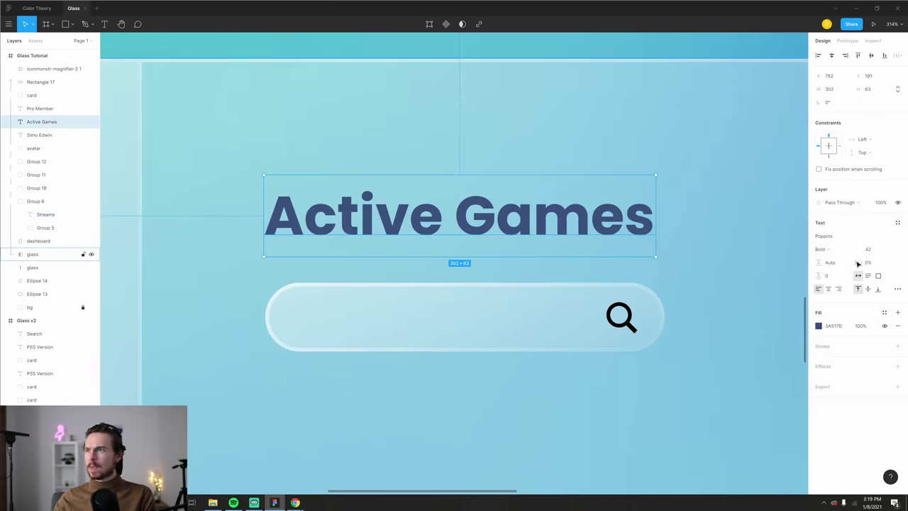
{"action": "left_click", "coordinate": [860, 327]}
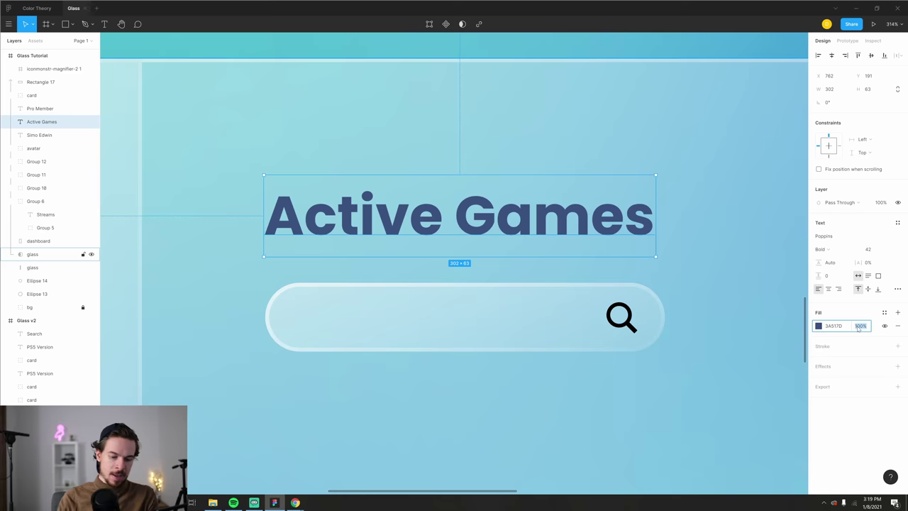
{"action": "key", "text": "Return"}
{"action": "scroll", "coordinate": [610, 381], "scroll_direction": "down", "scroll_amount": 5}
{"action": "left_click_drag", "start_coordinate": [610, 381], "coordinate": [504, 290]}
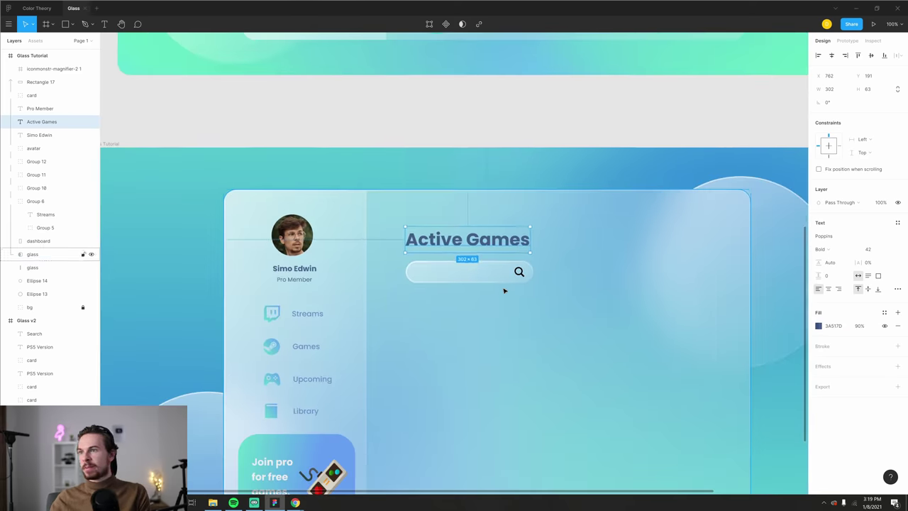
{"action": "left_click", "coordinate": [507, 292]}
{"action": "scroll", "coordinate": [519, 285], "scroll_direction": "up", "scroll_amount": 3}
- Colour the magnifier icon with the heading colour via eyedropper at 60% opacity
{"action": "left_click", "coordinate": [520, 268]}
{"action": "scroll", "coordinate": [511, 284], "scroll_direction": "up", "scroll_amount": 6}
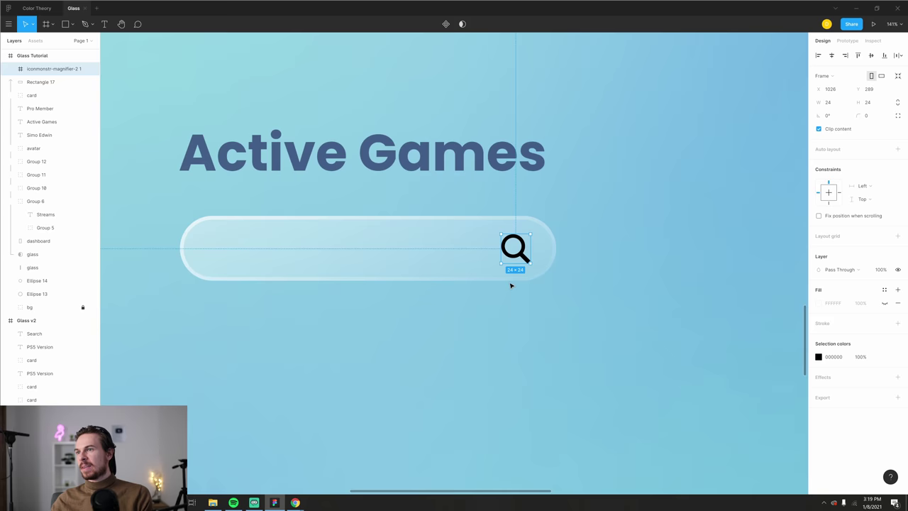
{"action": "left_click", "coordinate": [819, 358]}
{"action": "left_click", "coordinate": [720, 402]}
{"action": "left_click", "coordinate": [504, 140]}
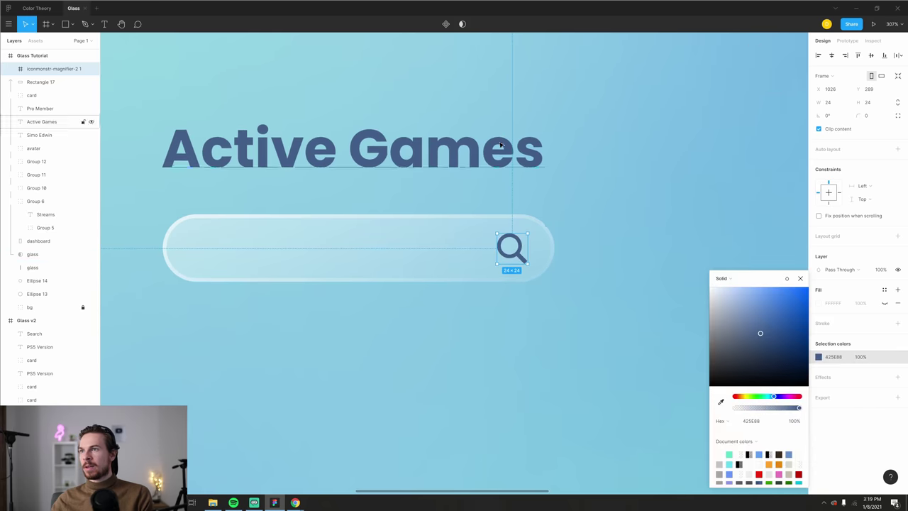
{"action": "left_click", "coordinate": [862, 358]}
{"action": "type", "text": "60"}
{"action": "key", "text": "Return"}
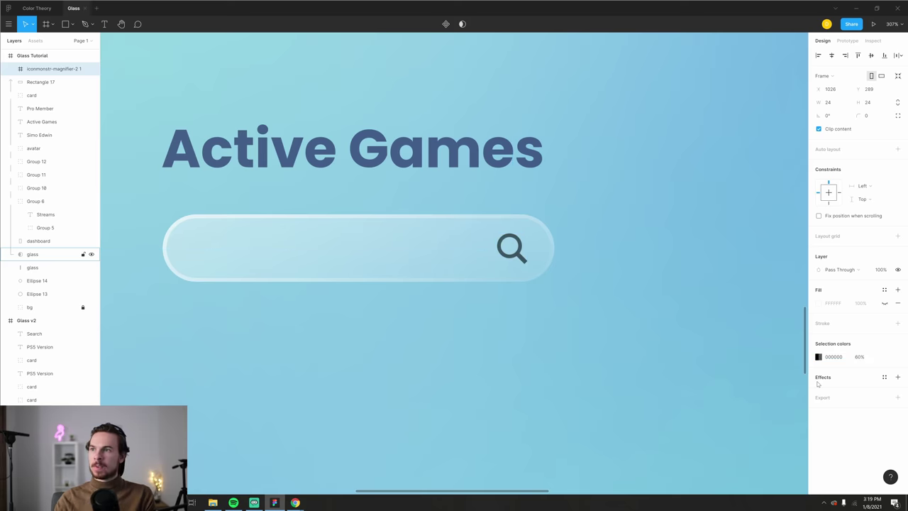
{"action": "left_click", "coordinate": [861, 357]}
{"action": "type", "text": "60"}
{"action": "key", "text": "Return"}
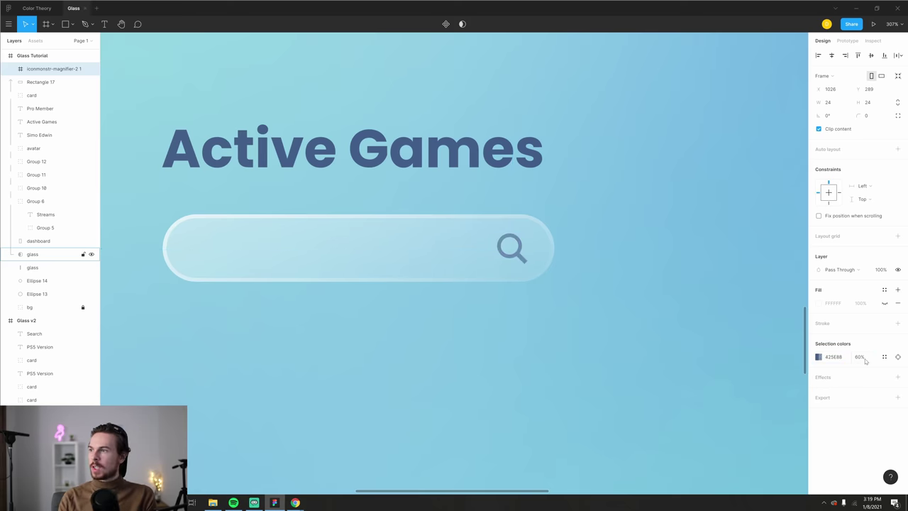
- Lower the magnifier icon's opacity to 40%
{"action": "left_click", "coordinate": [487, 426]}
{"action": "scroll", "coordinate": [486, 426], "scroll_direction": "down", "scroll_amount": 5}
{"action": "scroll", "coordinate": [414, 378], "scroll_direction": "up", "scroll_amount": 6}
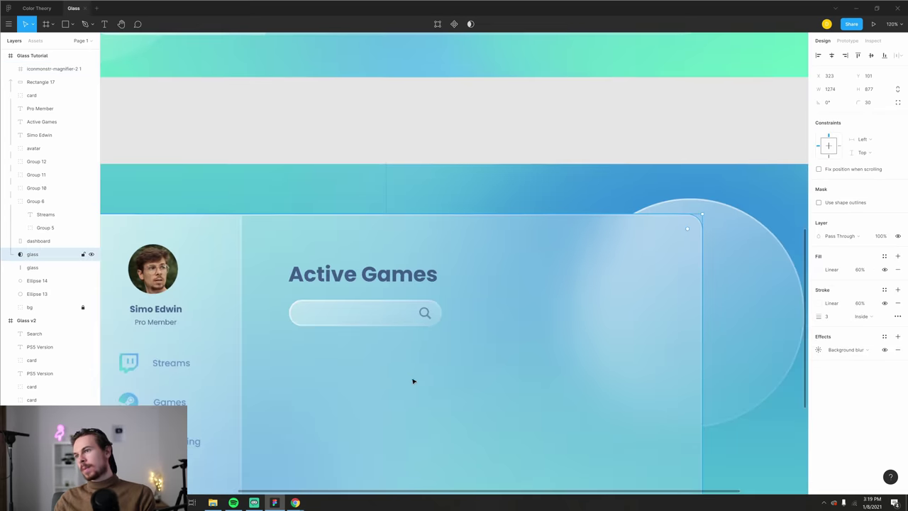
{"action": "left_click", "coordinate": [496, 306]}
{"action": "left_click", "coordinate": [859, 357]}
{"action": "type", "text": "40"}
{"action": "key", "text": "Return"}
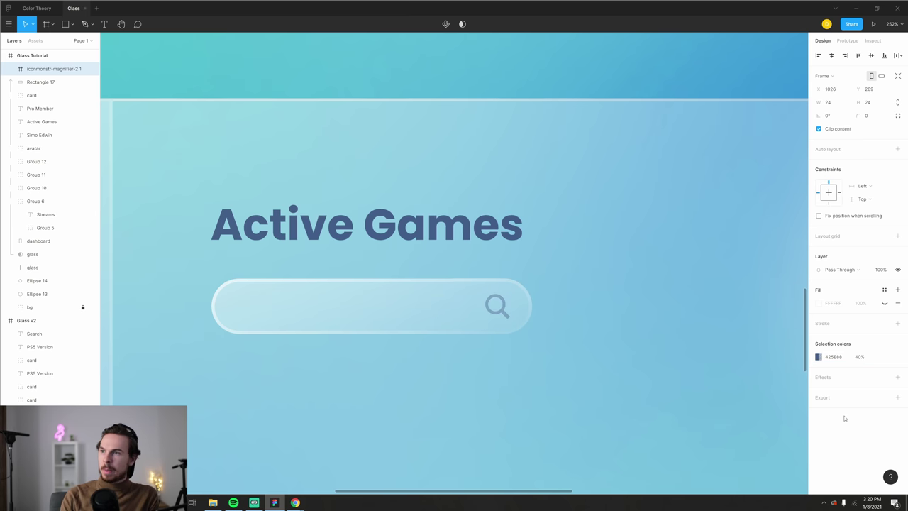
{"action": "left_click", "coordinate": [504, 288]}
{"action": "scroll", "coordinate": [539, 399], "scroll_direction": "down", "scroll_amount": 3}
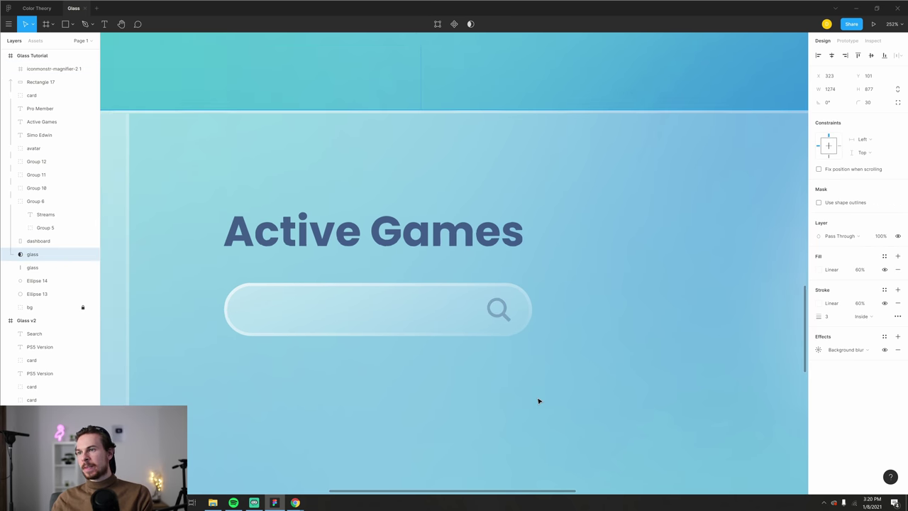
{"action": "scroll", "coordinate": [483, 323], "scroll_direction": "down", "scroll_amount": 2}
{"action": "scroll", "coordinate": [340, 212], "scroll_direction": "right", "scroll_amount": 3}
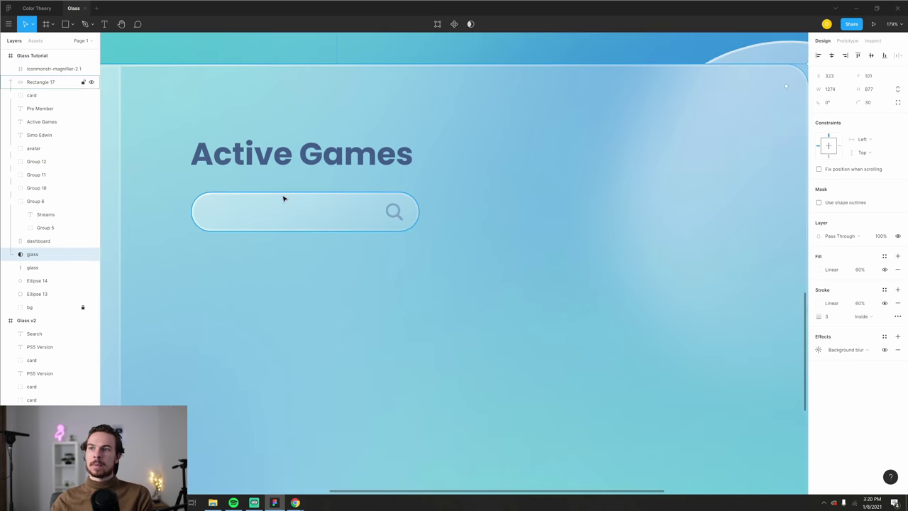
{"action": "scroll", "coordinate": [241, 208], "scroll_direction": "up", "scroll_amount": 2}
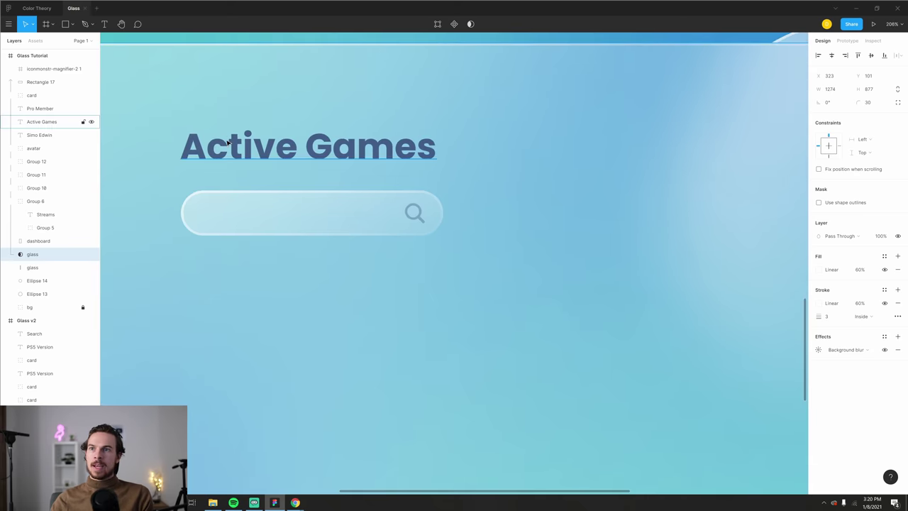
- Add a 'search' text layer coloured 79A4C2, sampled from the magnifier icon
{"action": "left_click", "coordinate": [103, 24]}
{"action": "left_click", "coordinate": [207, 215]}
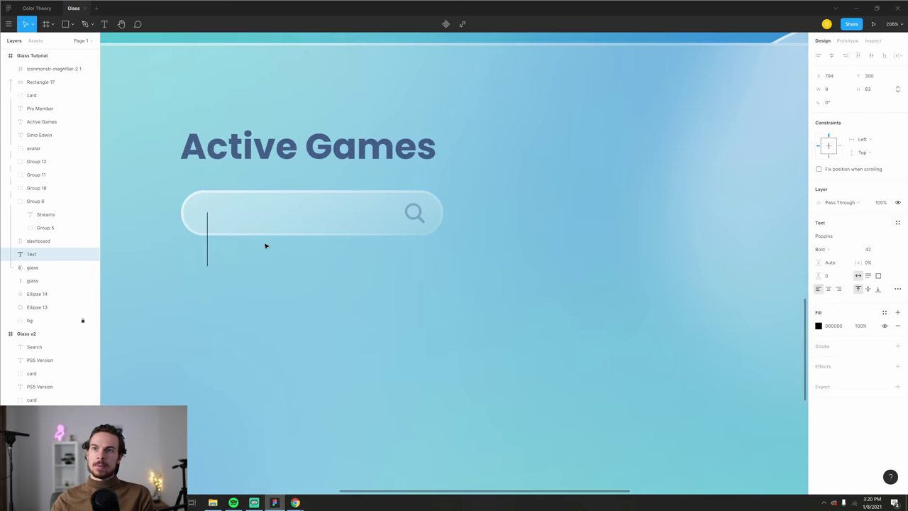
{"action": "type", "text": "search"}
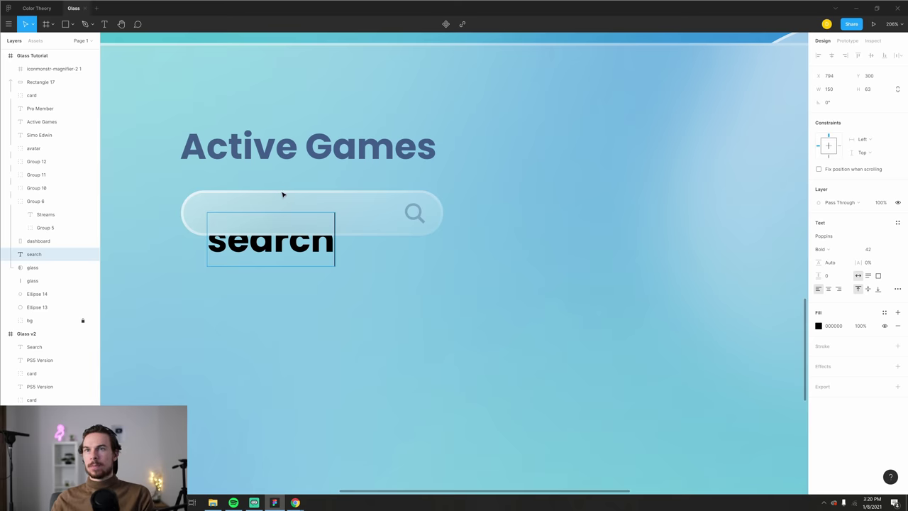
{"action": "left_click_drag", "start_coordinate": [31, 257], "coordinate": [51, 68]}
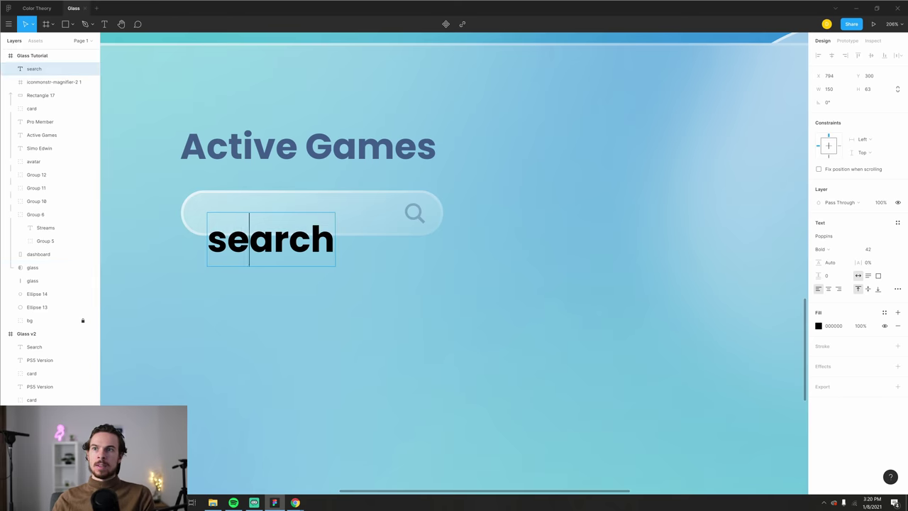
{"action": "key", "text": "ctrl+a"}
{"action": "left_click", "coordinate": [819, 326]}
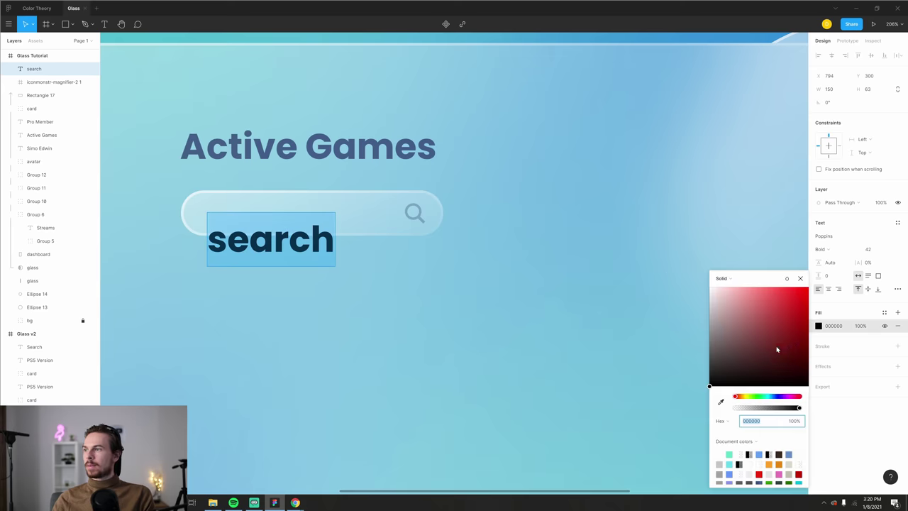
{"action": "left_click", "coordinate": [721, 402]}
{"action": "left_click", "coordinate": [415, 211]}
{"action": "key", "text": "Escape"}
- Set the search text to 18 pt inside the bar and shift the magnifier slightly left
{"action": "left_click_drag", "start_coordinate": [285, 240], "coordinate": [277, 216]}
{"action": "left_click", "coordinate": [869, 249]}
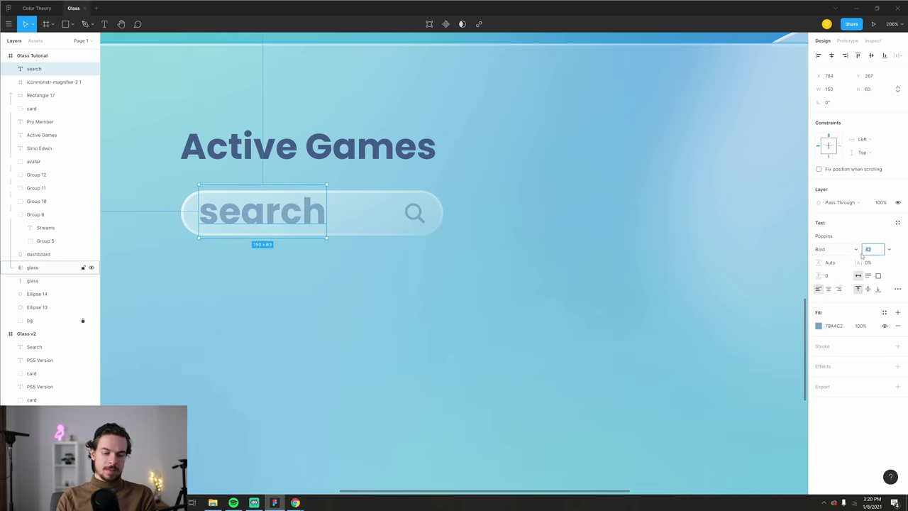
{"action": "type", "text": "18"}
{"action": "key", "text": "Return"}
{"action": "left_click_drag", "start_coordinate": [233, 200], "coordinate": [241, 211]}
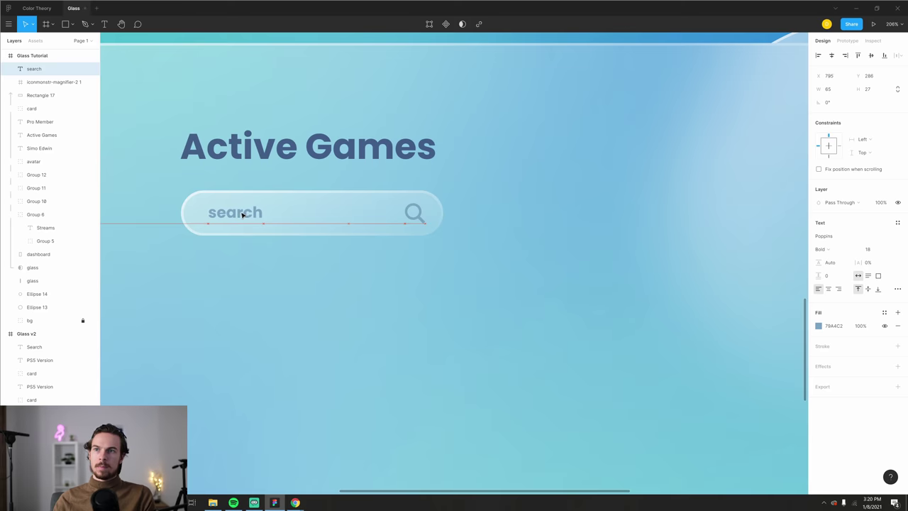
{"action": "left_click_drag", "start_coordinate": [415, 215], "coordinate": [415, 218]}
{"action": "left_click", "coordinate": [446, 286]}
{"action": "scroll", "coordinate": [446, 285], "scroll_direction": "down", "scroll_amount": 5}
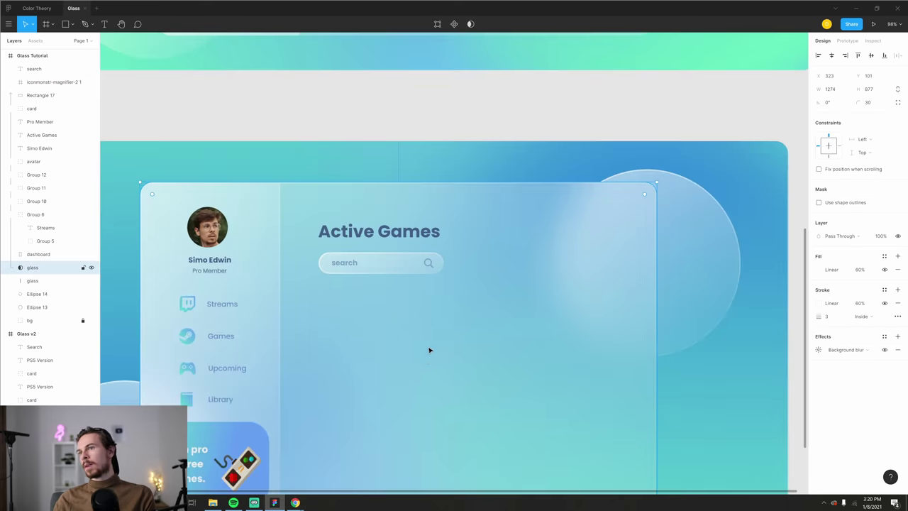
{"action": "scroll", "coordinate": [429, 350], "scroll_direction": "down", "scroll_amount": 2}
{"action": "scroll", "coordinate": [417, 305], "scroll_direction": "down", "scroll_amount": 3}
{"action": "scroll", "coordinate": [425, 270], "scroll_direction": "up", "scroll_amount": 4}
{"action": "scroll", "coordinate": [425, 269], "scroll_direction": "right", "scroll_amount": 2}
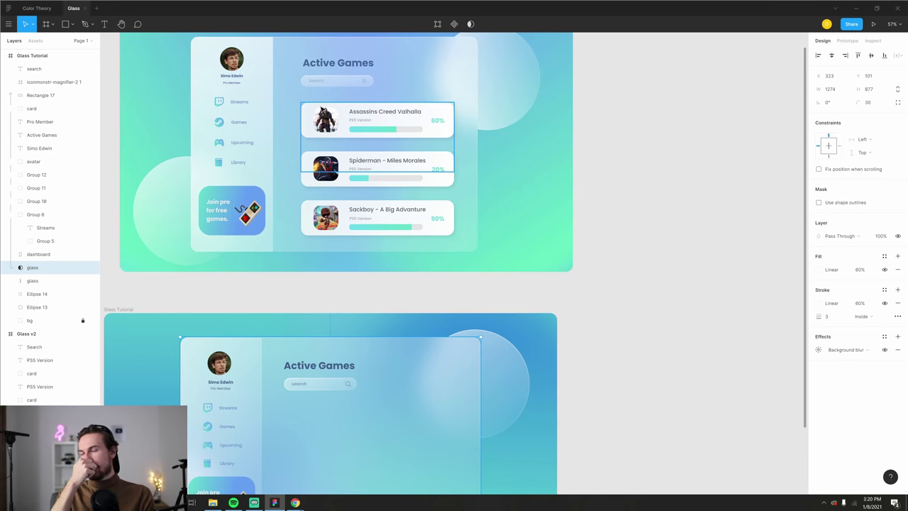
{"action": "scroll", "coordinate": [307, 220], "scroll_direction": "up", "scroll_amount": 6}
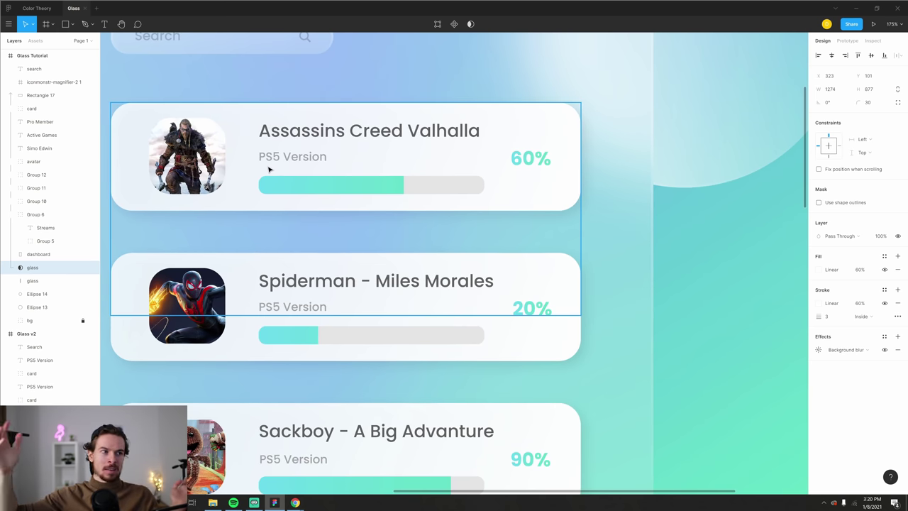
{"action": "scroll", "coordinate": [314, 198], "scroll_direction": "down", "scroll_amount": 1}
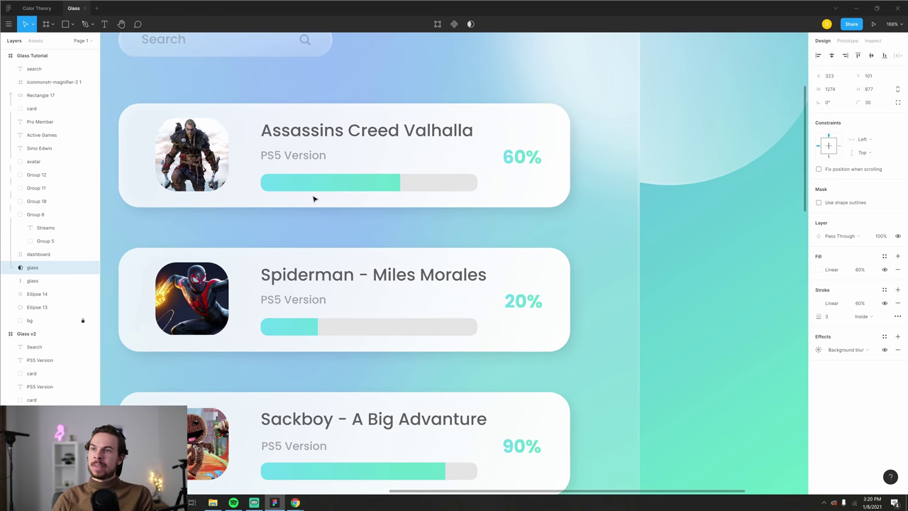
{"action": "scroll", "coordinate": [314, 199], "scroll_direction": "up", "scroll_amount": 1}
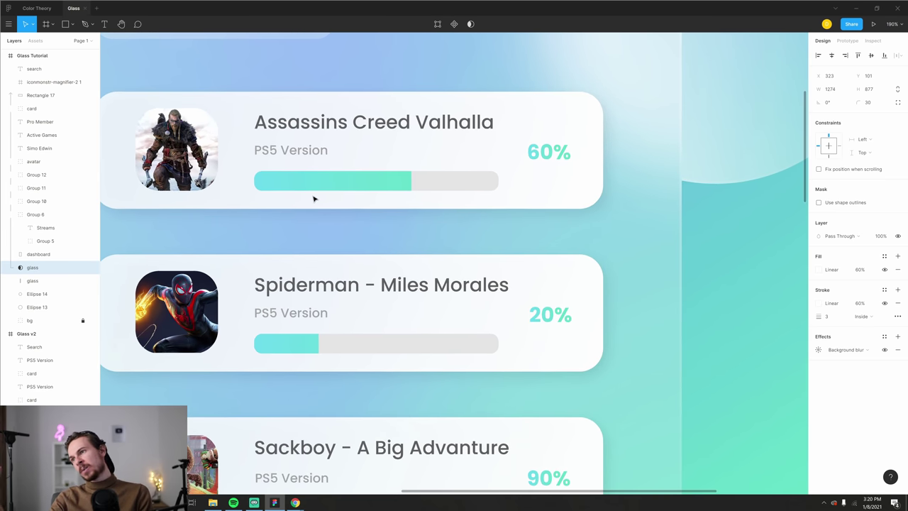
{"action": "right_click", "coordinate": [314, 199]}
{"action": "scroll", "coordinate": [617, 231], "scroll_direction": "up", "scroll_amount": 1}
{"action": "left_click", "coordinate": [640, 260]}
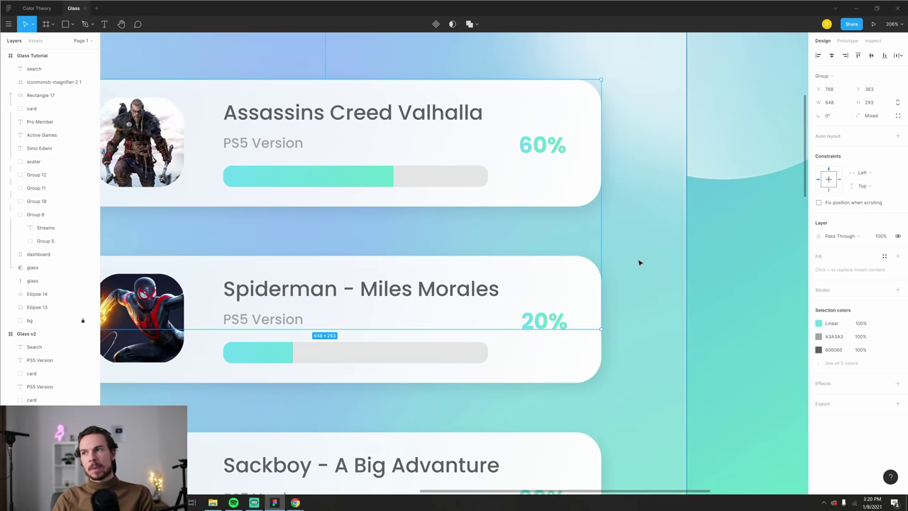
{"action": "scroll", "coordinate": [640, 262], "scroll_direction": "up", "scroll_amount": 3}
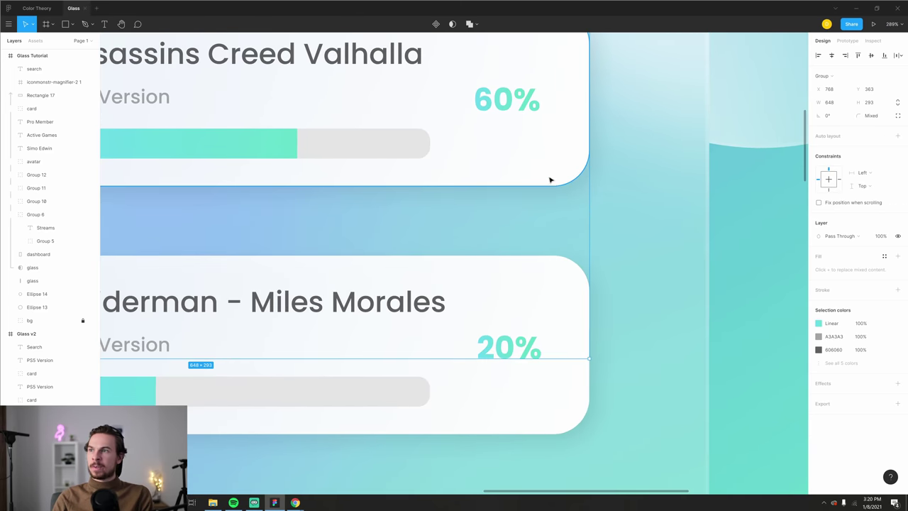
{"action": "scroll", "coordinate": [561, 202], "scroll_direction": "down", "scroll_amount": 5}
{"action": "scroll", "coordinate": [560, 201], "scroll_direction": "up", "scroll_amount": 3}
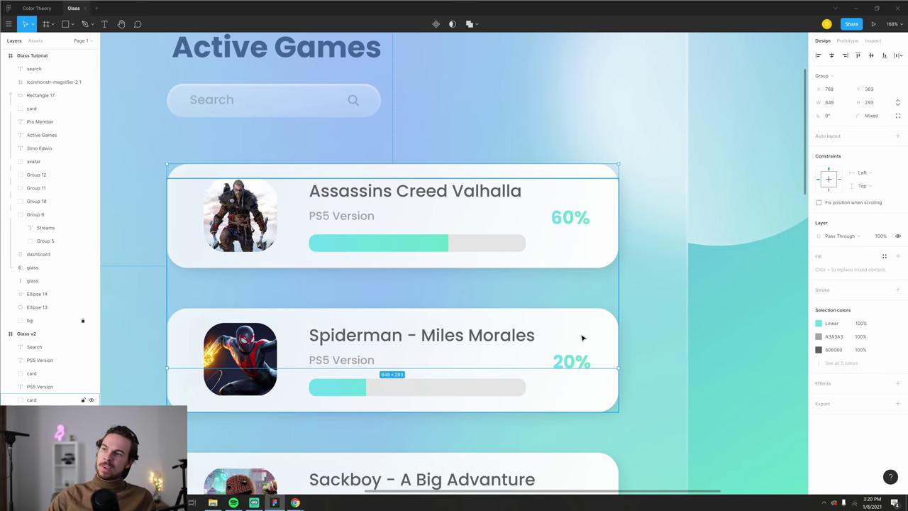
{"action": "left_click", "coordinate": [651, 327]}
{"action": "scroll", "coordinate": [622, 314], "scroll_direction": "up", "scroll_amount": 3}
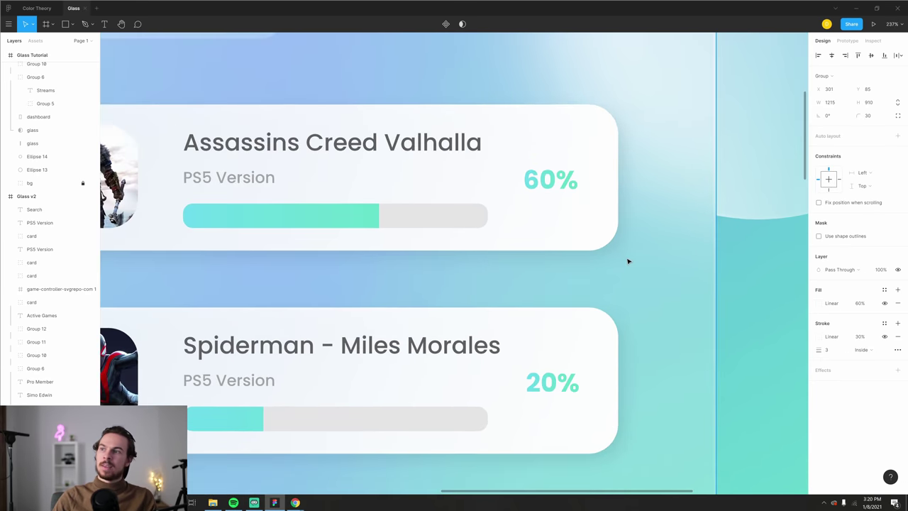
{"action": "scroll", "coordinate": [627, 261], "scroll_direction": "down", "scroll_amount": 5}
{"action": "scroll", "coordinate": [594, 267], "scroll_direction": "up", "scroll_amount": 3}
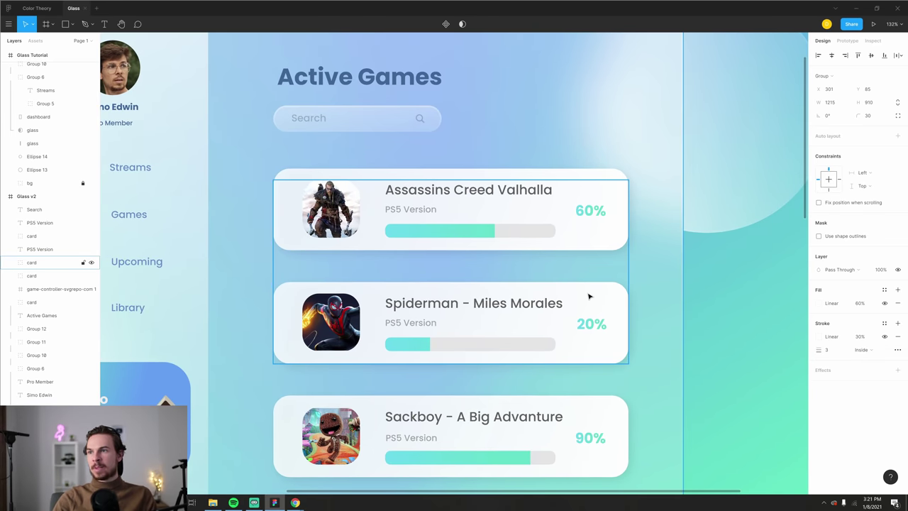
{"action": "scroll", "coordinate": [587, 296], "scroll_direction": "up", "scroll_amount": 2}
{"action": "left_click", "coordinate": [588, 223]}
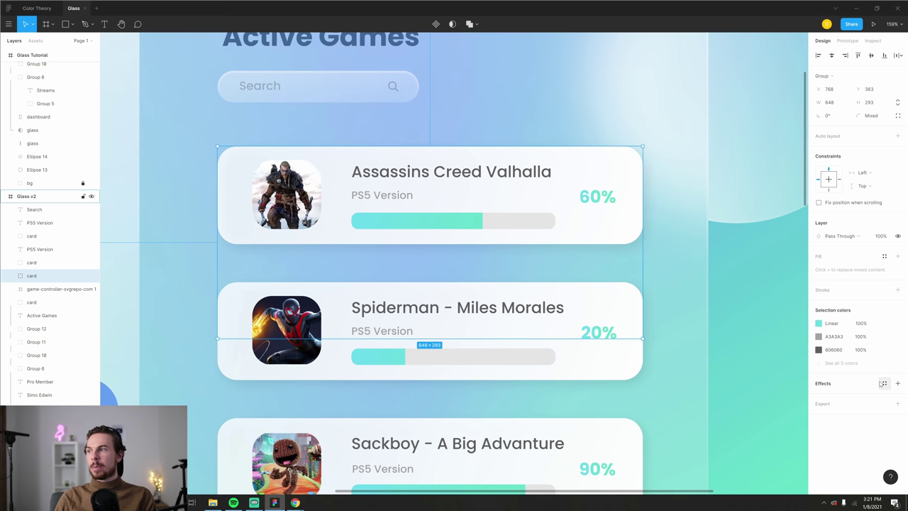
{"action": "left_click", "coordinate": [615, 230]}
{"action": "left_click", "coordinate": [897, 277]}
{"action": "left_click", "coordinate": [662, 293]}
{"action": "scroll", "coordinate": [608, 314], "scroll_direction": "right", "scroll_amount": 2}
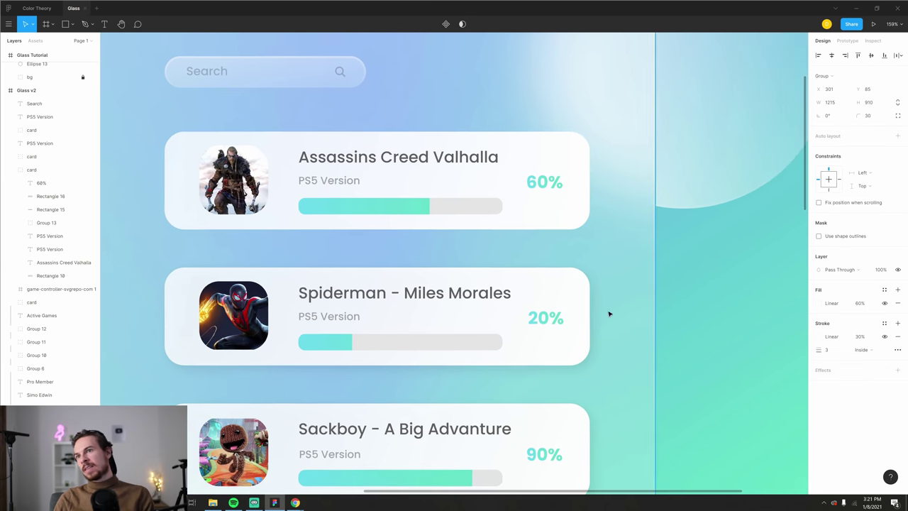
{"action": "scroll", "coordinate": [655, 355], "scroll_direction": "down", "scroll_amount": 3}
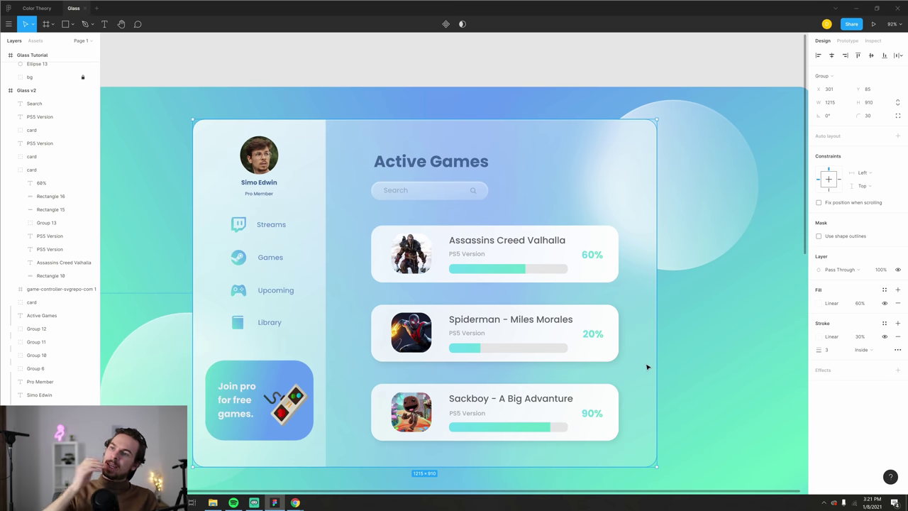
{"action": "scroll", "coordinate": [647, 367], "scroll_direction": "up", "scroll_amount": 2}
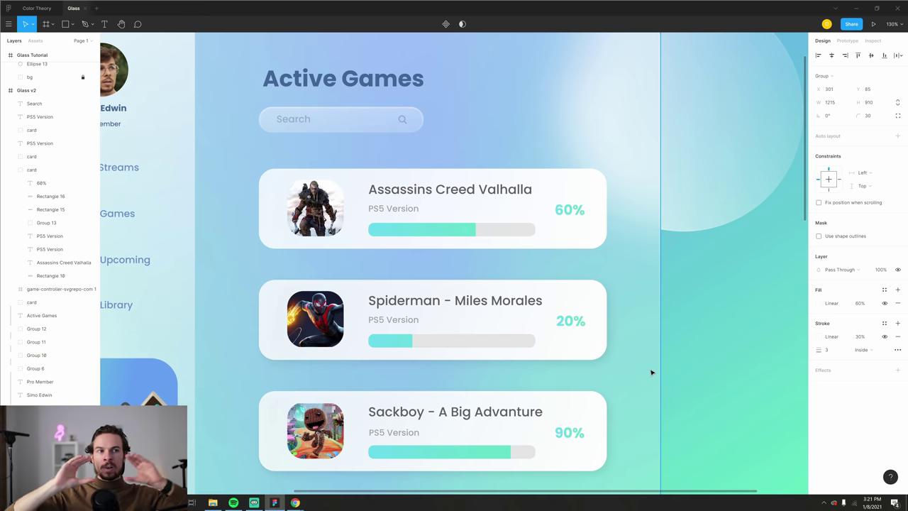
{"action": "scroll", "coordinate": [605, 292], "scroll_direction": "down", "scroll_amount": 2}
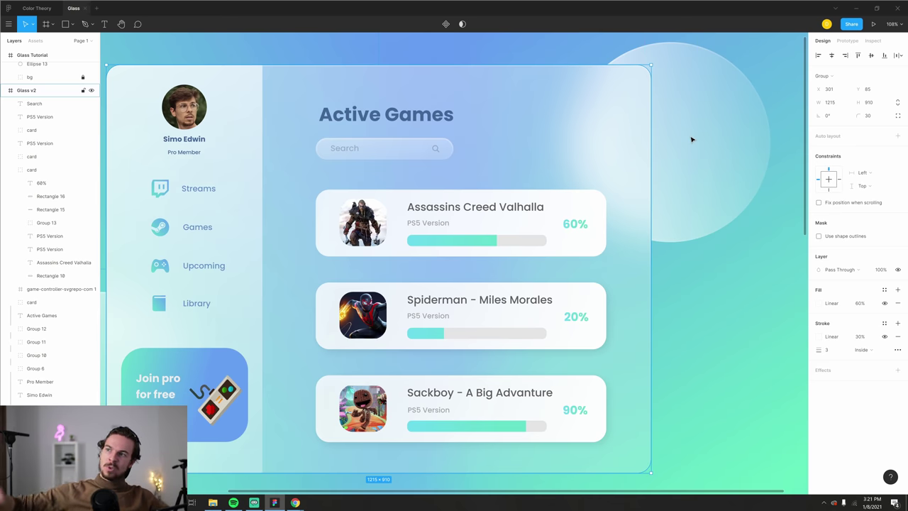
{"action": "key", "text": "ctrl+z"}
{"action": "key", "text": "ctrl+z"}
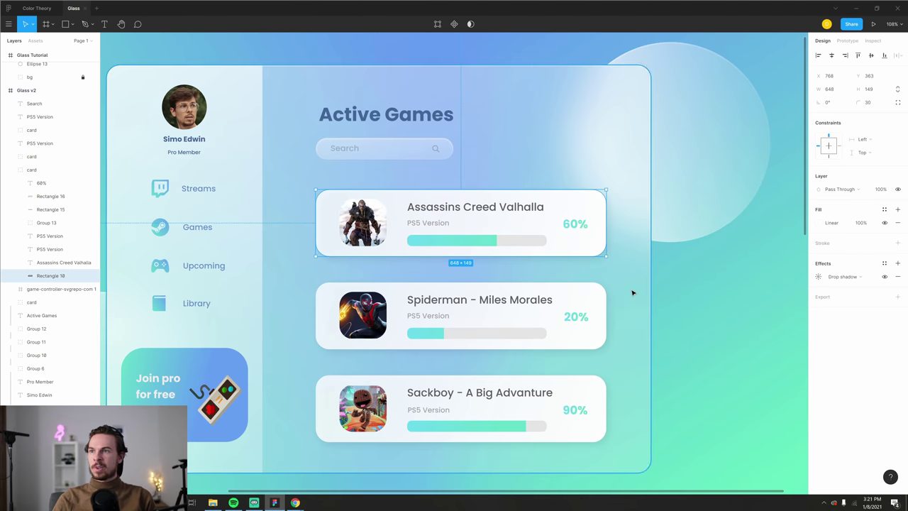
{"action": "scroll", "coordinate": [632, 290], "scroll_direction": "down", "scroll_amount": 3}
{"action": "scroll", "coordinate": [301, 294], "scroll_direction": "down", "scroll_amount": 4}
{"action": "scroll", "coordinate": [301, 294], "scroll_direction": "right", "scroll_amount": 2}
{"action": "scroll", "coordinate": [284, 269], "scroll_direction": "up", "scroll_amount": 5}
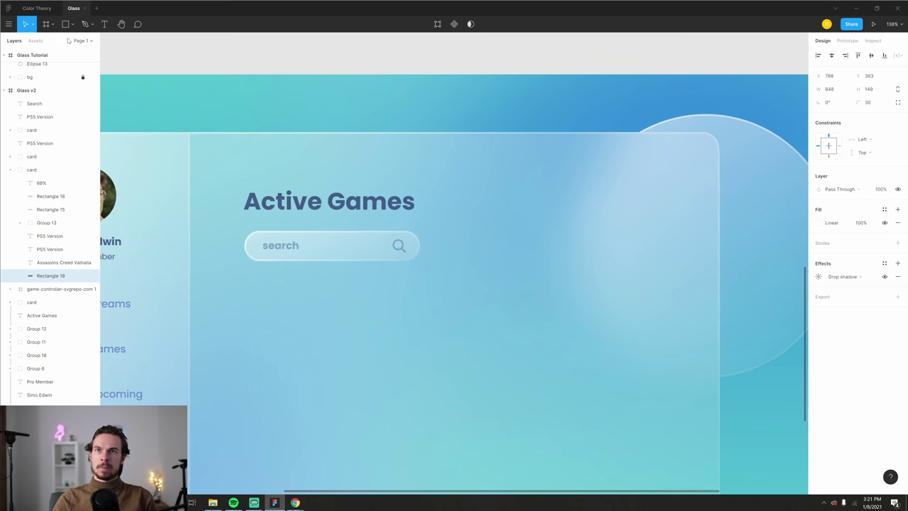
- Draw a rectangle below the search bar, narrow it to 615 wide and round its corners to 30
{"action": "left_click", "coordinate": [65, 24]}
{"action": "left_click_drag", "start_coordinate": [239, 293], "coordinate": [600, 345]}
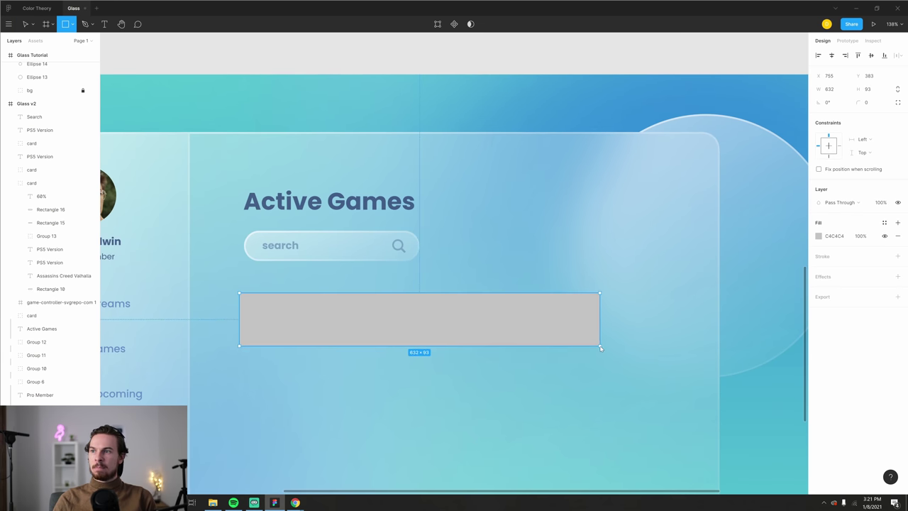
{"action": "scroll", "coordinate": [594, 355], "scroll_direction": "down", "scroll_amount": 4}
{"action": "scroll", "coordinate": [535, 364], "scroll_direction": "up", "scroll_amount": 3}
{"action": "scroll", "coordinate": [534, 365], "scroll_direction": "up", "scroll_amount": 4}
{"action": "left_click_drag", "start_coordinate": [462, 357], "coordinate": [451, 350]}
{"action": "left_click_drag", "start_coordinate": [588, 345], "coordinate": [577, 346]}
{"action": "scroll", "coordinate": [394, 379], "scroll_direction": "up", "scroll_amount": 4}
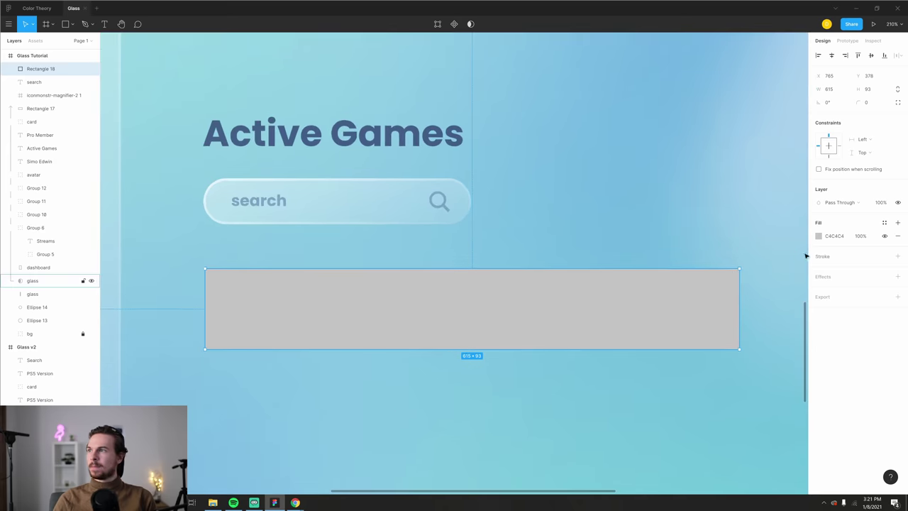
{"action": "left_click_drag", "start_coordinate": [860, 99], "coordinate": [56, 121]}
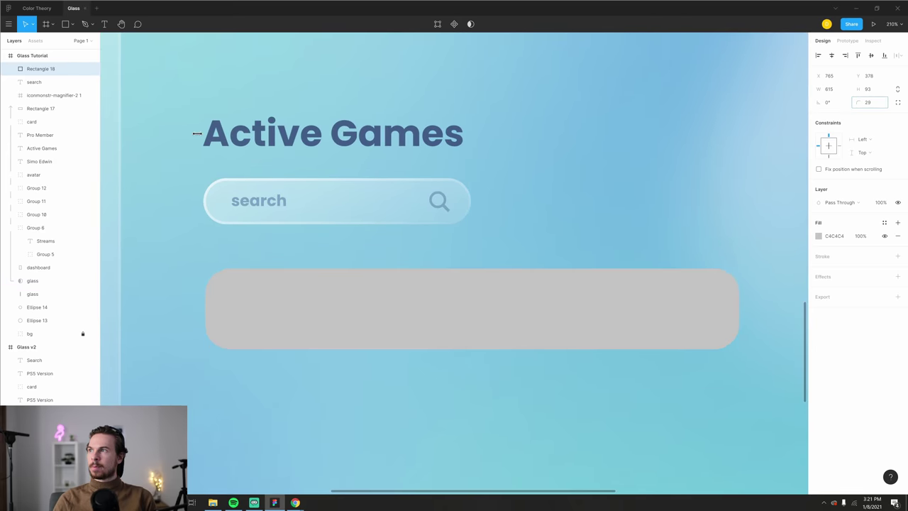
- Fill the card with #FFFFFF and shift it slightly into place under the search bar
{"action": "left_click", "coordinate": [829, 237]}
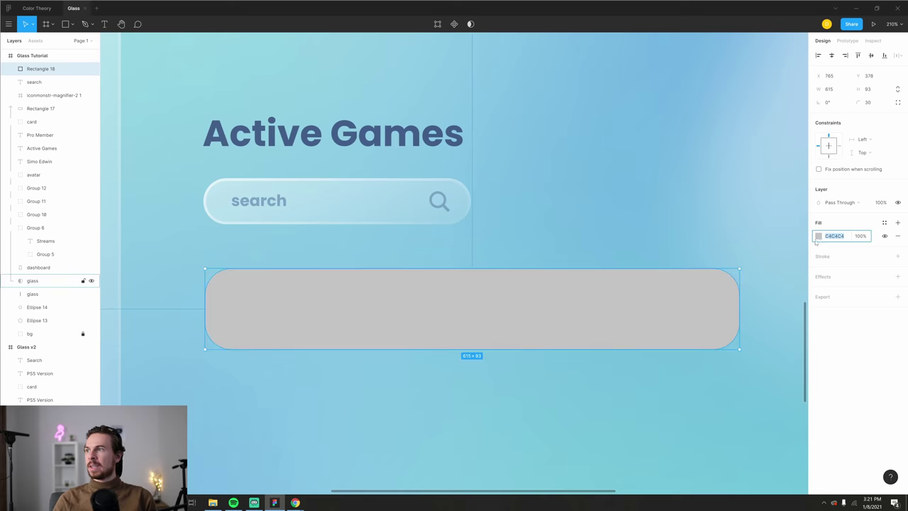
{"action": "left_click", "coordinate": [818, 235]}
{"action": "type", "text": "fff"}
{"action": "key", "text": "Return"}
{"action": "left_click", "coordinate": [622, 164]}
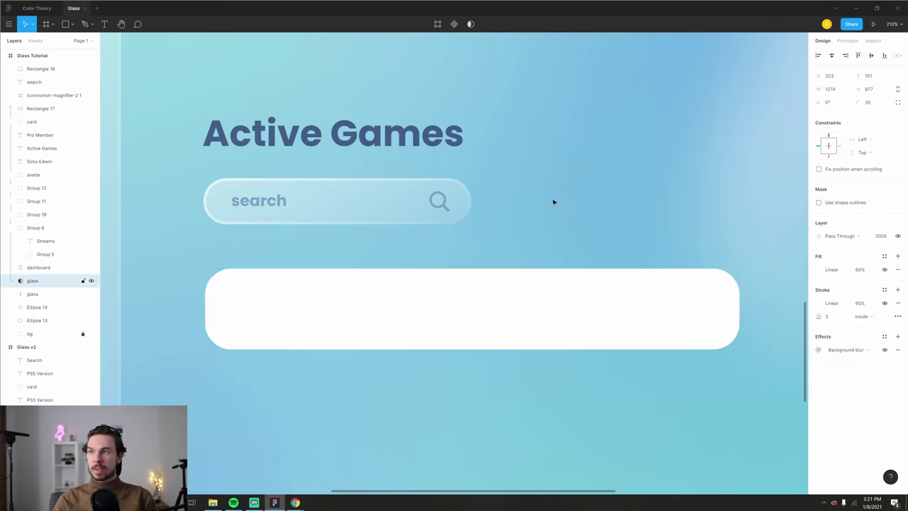
{"action": "scroll", "coordinate": [462, 196], "scroll_direction": "down", "scroll_amount": 3}
{"action": "scroll", "coordinate": [568, 284], "scroll_direction": "up", "scroll_amount": 3}
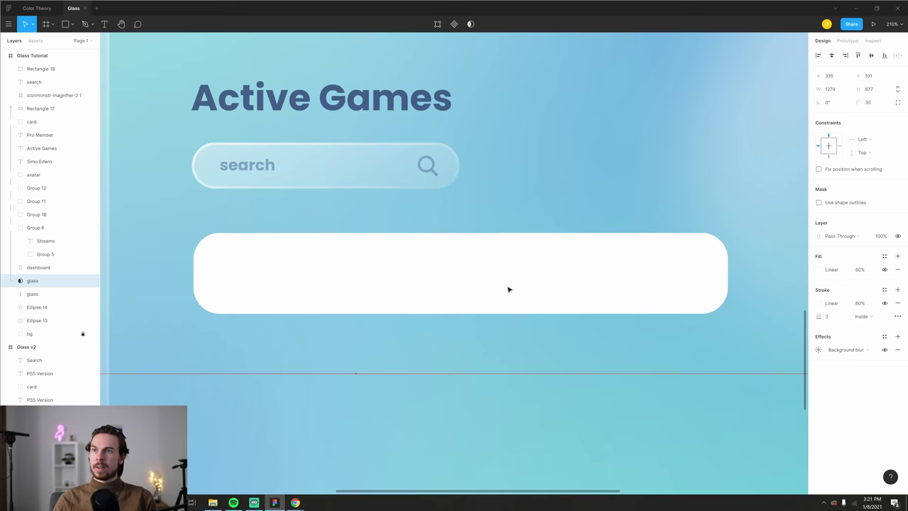
{"action": "left_click_drag", "start_coordinate": [500, 276], "coordinate": [526, 279]}
{"action": "scroll", "coordinate": [617, 278], "scroll_direction": "down", "scroll_amount": 1}
- Switch the card's fill to Linear and drag the gradient diagonally from left edge to bottom-right
{"action": "left_click", "coordinate": [818, 236]}
{"action": "left_click", "coordinate": [730, 238]}
{"action": "left_click", "coordinate": [733, 247]}
{"action": "left_click_drag", "start_coordinate": [455, 238], "coordinate": [200, 232]}
{"action": "left_click_drag", "start_coordinate": [458, 316], "coordinate": [646, 312]}
{"action": "scroll", "coordinate": [517, 290], "scroll_direction": "left", "scroll_amount": 2}
{"action": "scroll", "coordinate": [517, 291], "scroll_direction": "up", "scroll_amount": 1}
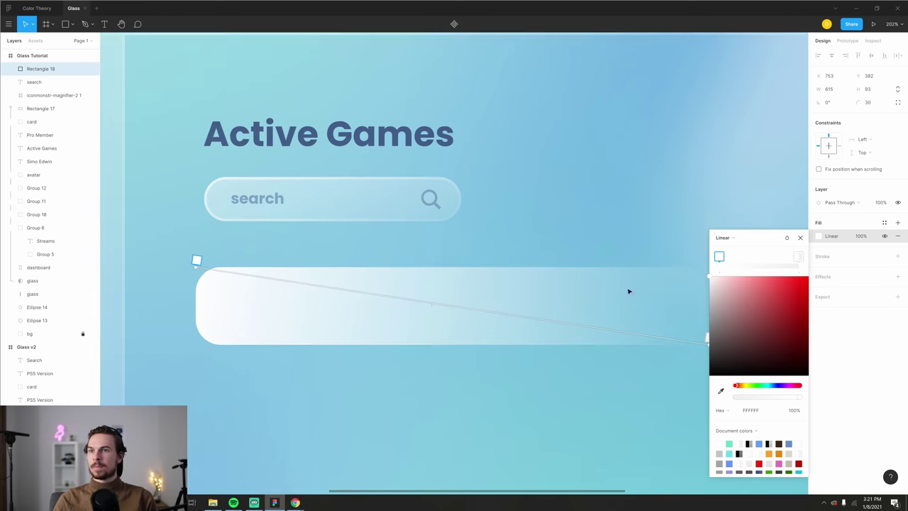
{"action": "left_click", "coordinate": [794, 410]}
{"action": "type", "text": "80"}
{"action": "key", "text": "Return"}
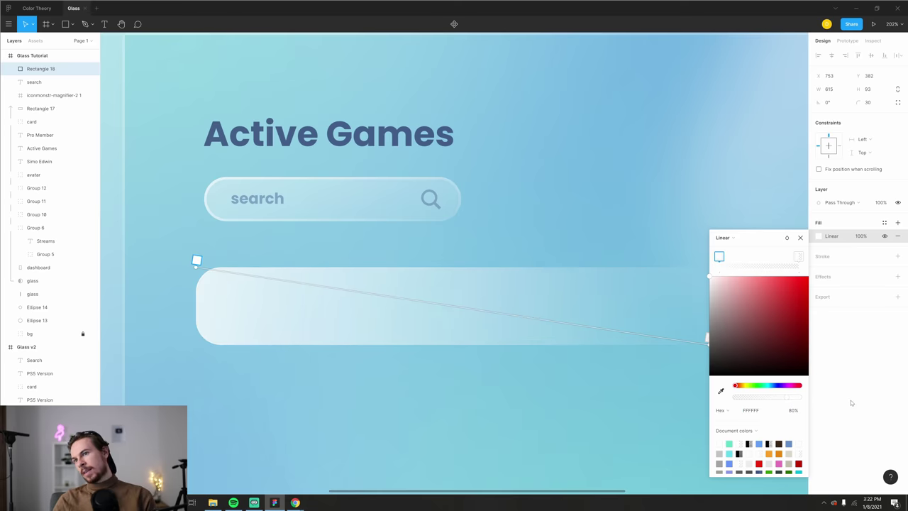
{"action": "left_click", "coordinate": [797, 258]}
{"action": "left_click", "coordinate": [792, 410]}
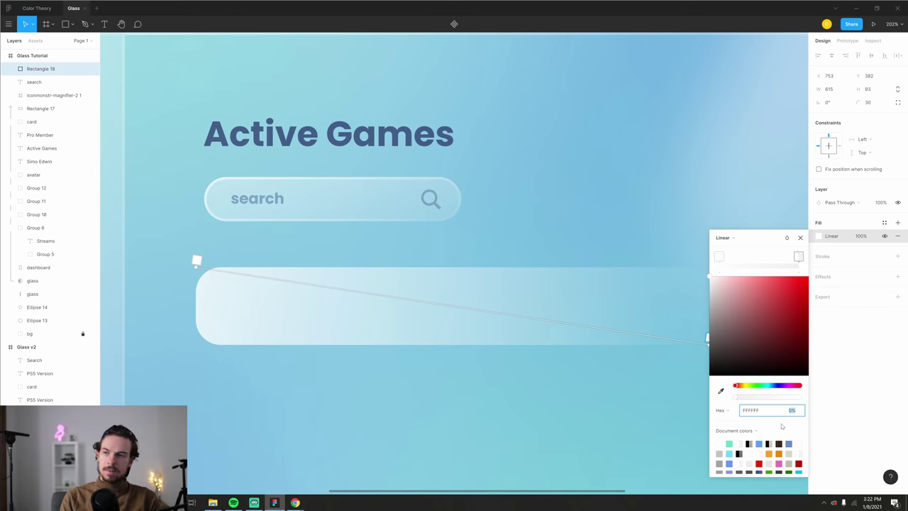
{"action": "key", "text": "Return"}
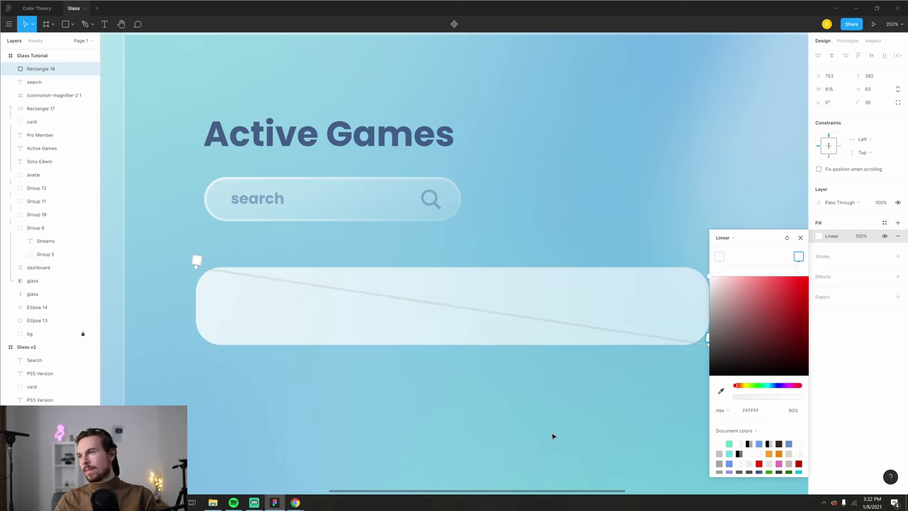
{"action": "left_click", "coordinate": [800, 237]}
{"action": "scroll", "coordinate": [504, 391], "scroll_direction": "down", "scroll_amount": 3}
{"action": "scroll", "coordinate": [505, 391], "scroll_direction": "right", "scroll_amount": 3}
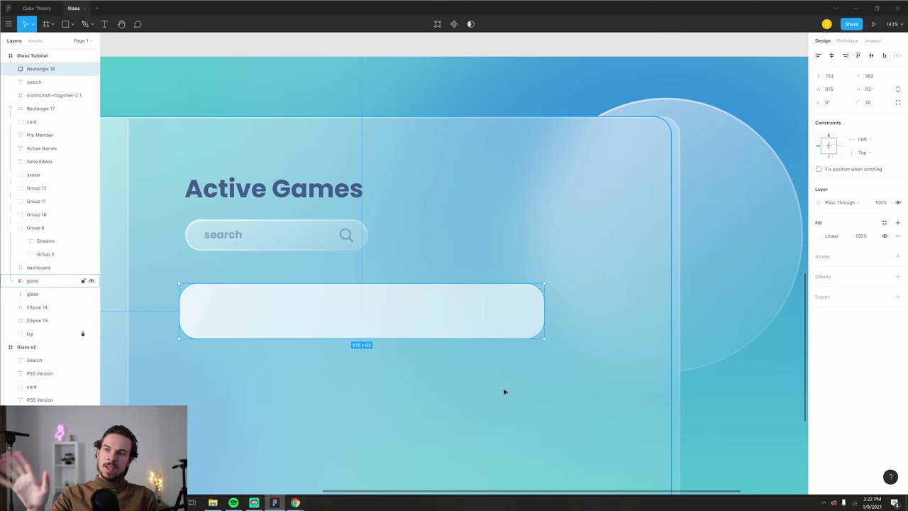
{"action": "scroll", "coordinate": [496, 305], "scroll_direction": "down", "scroll_amount": 5}
{"action": "left_click", "coordinate": [504, 322]}
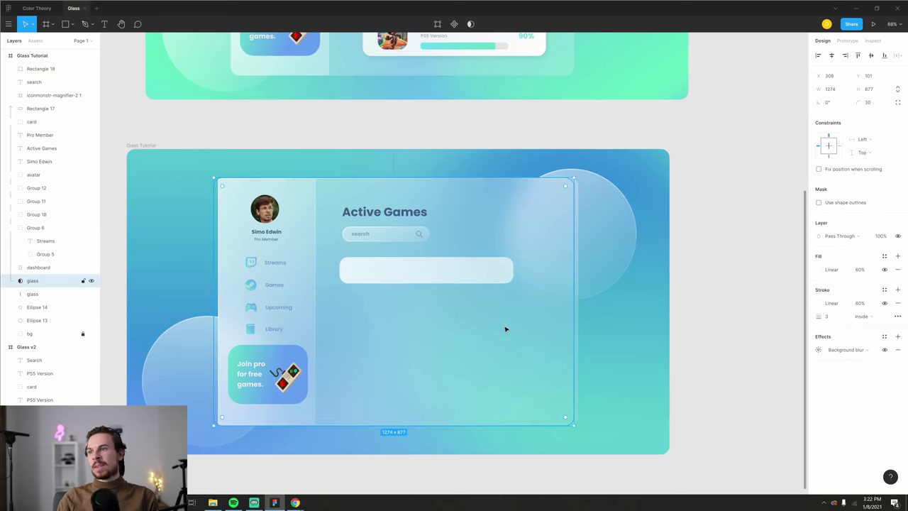
{"action": "scroll", "coordinate": [490, 332], "scroll_direction": "up", "scroll_amount": 2}
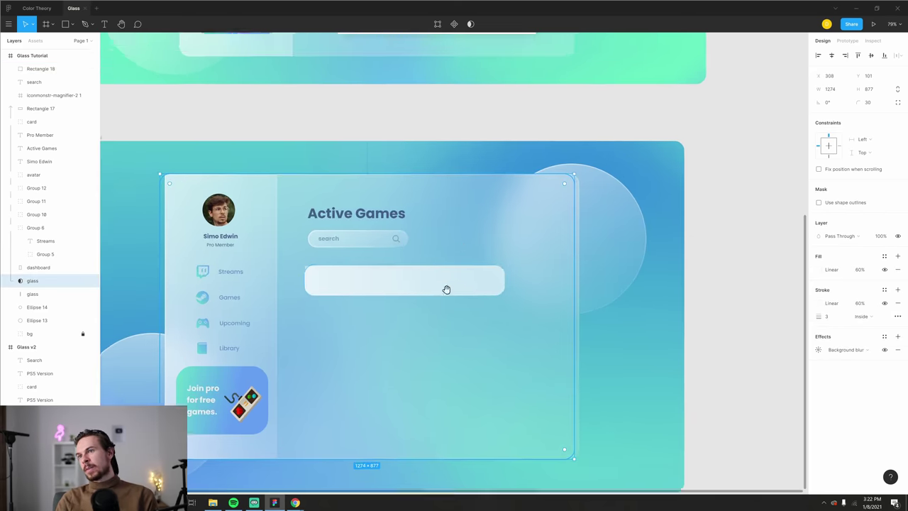
{"action": "scroll", "coordinate": [440, 318], "scroll_direction": "up", "scroll_amount": 5}
{"action": "left_click", "coordinate": [415, 326]}
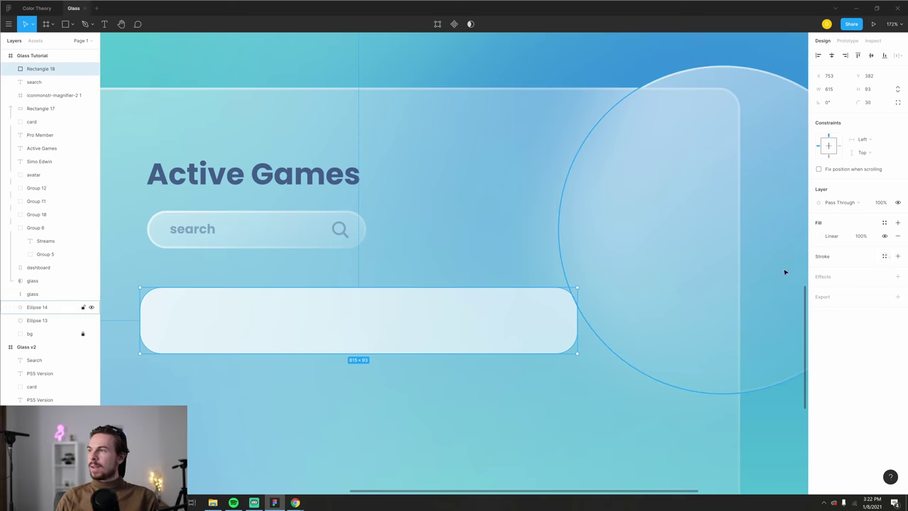
{"action": "scroll", "coordinate": [454, 305], "scroll_direction": "left", "scroll_amount": 2}
{"action": "scroll", "coordinate": [543, 305], "scroll_direction": "up", "scroll_amount": 2}
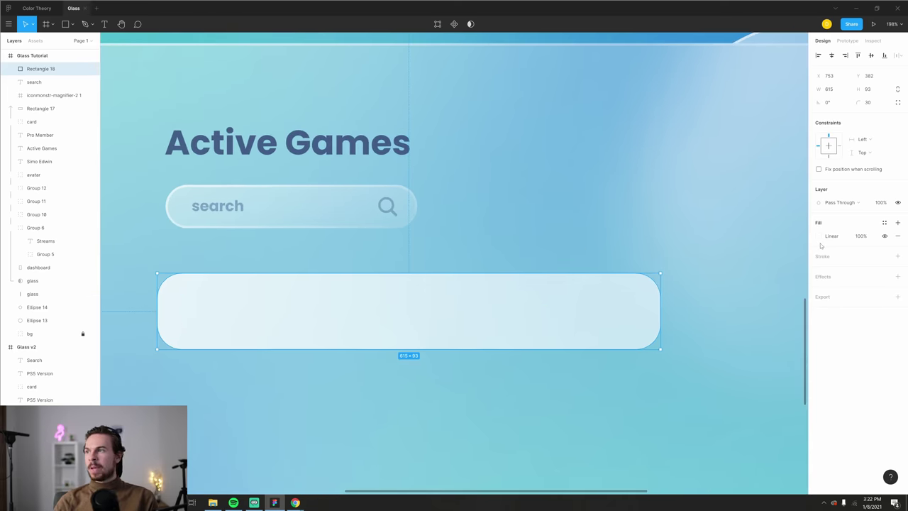
- Give the card a black 25% drop shadow offset down-right with blur 10
{"action": "left_click", "coordinate": [898, 276]}
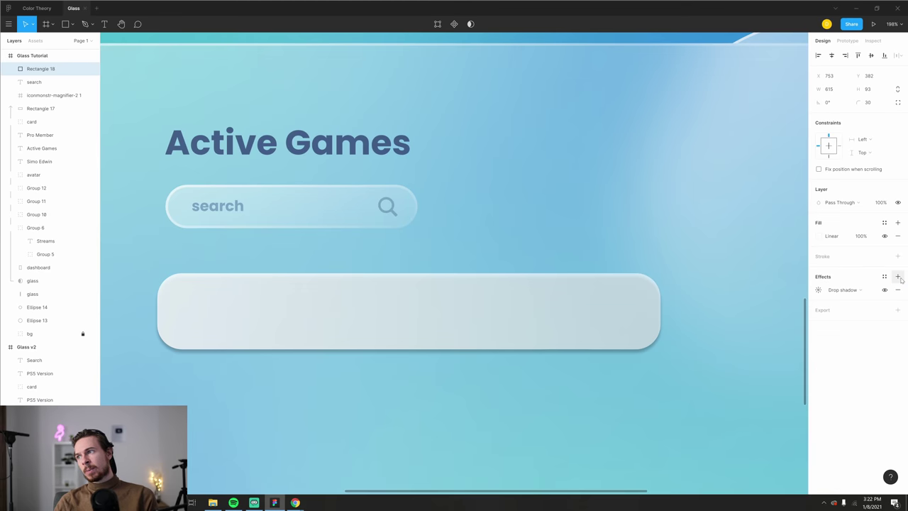
{"action": "left_click", "coordinate": [819, 291]}
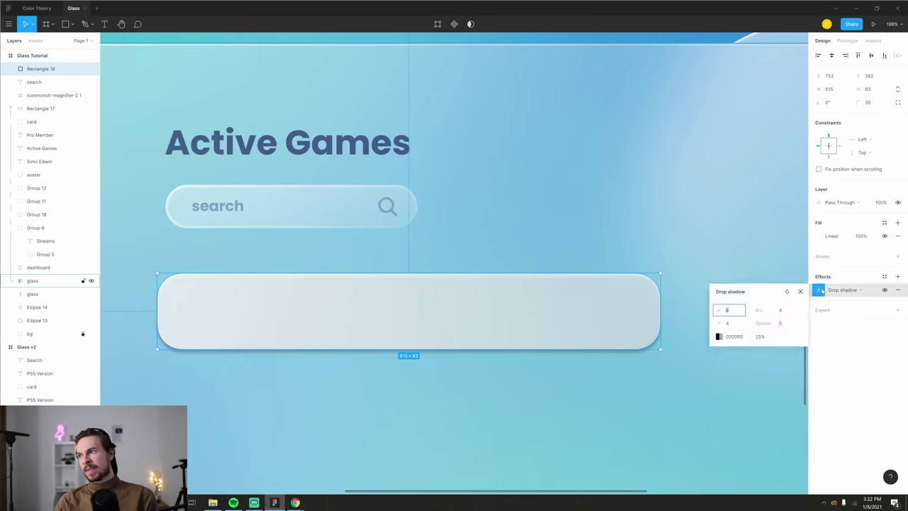
{"action": "left_click_drag", "start_coordinate": [715, 310], "coordinate": [722, 318]}
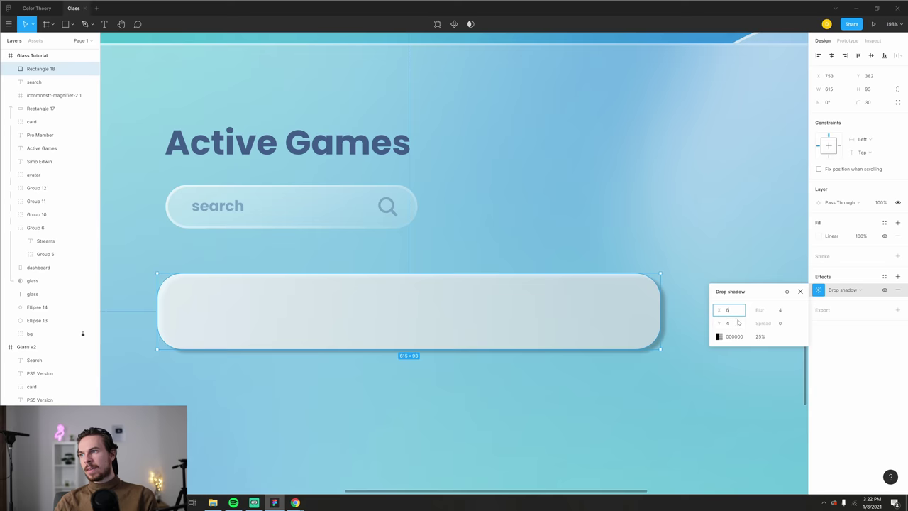
{"action": "left_click_drag", "start_coordinate": [722, 323], "coordinate": [856, 314]}
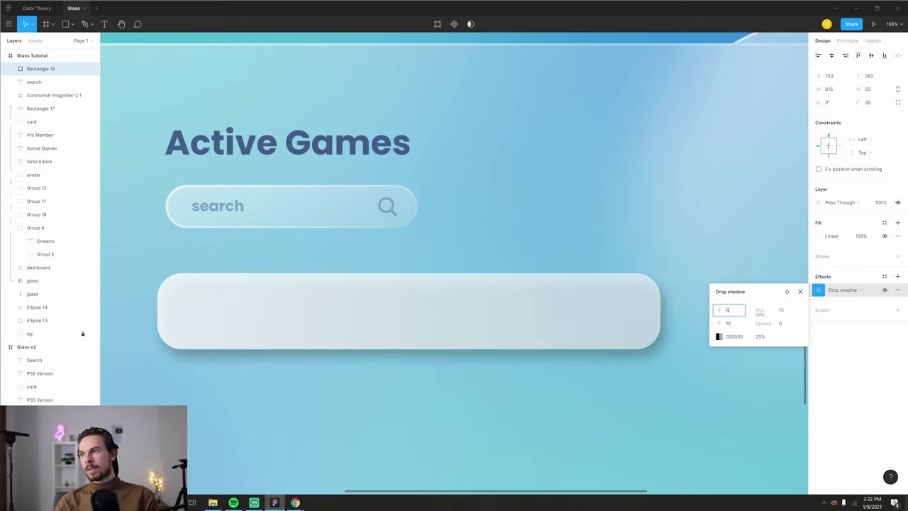
{"action": "left_click_drag", "start_coordinate": [758, 310], "coordinate": [722, 310]}
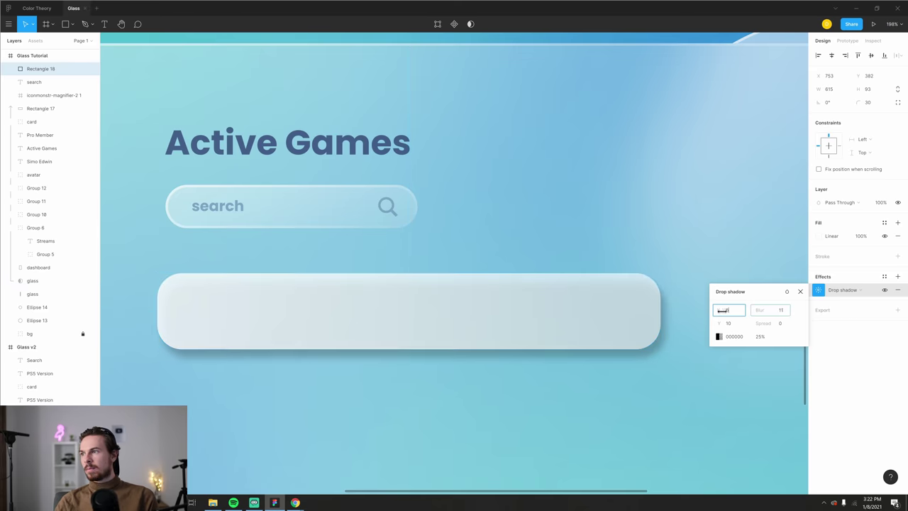
{"action": "mouse_move", "coordinate": [718, 310]}
{"action": "left_mouse_down"}
{"action": "mouse_move", "coordinate": [735, 310]}
{"action": "mouse_move", "coordinate": [720, 310]}
{"action": "mouse_move", "coordinate": [727, 321]}
{"action": "left_mouse_up"}
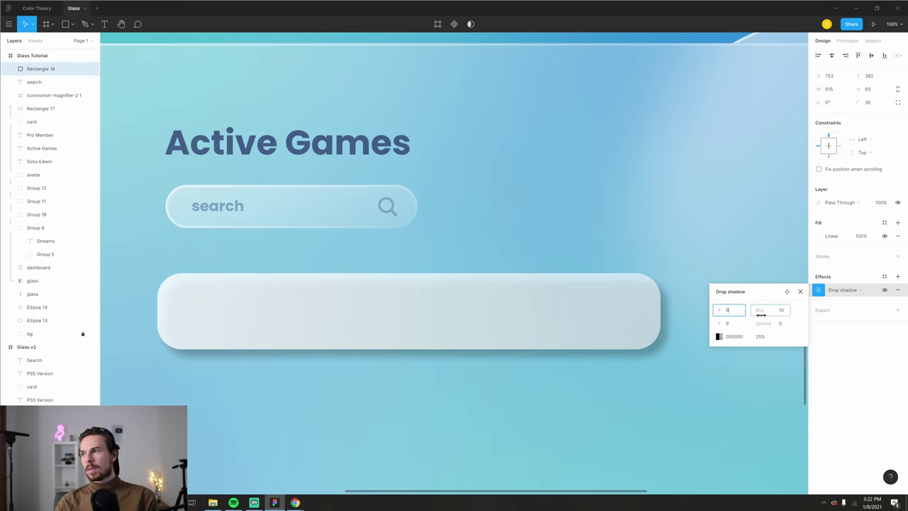
{"action": "key", "text": "Escape"}
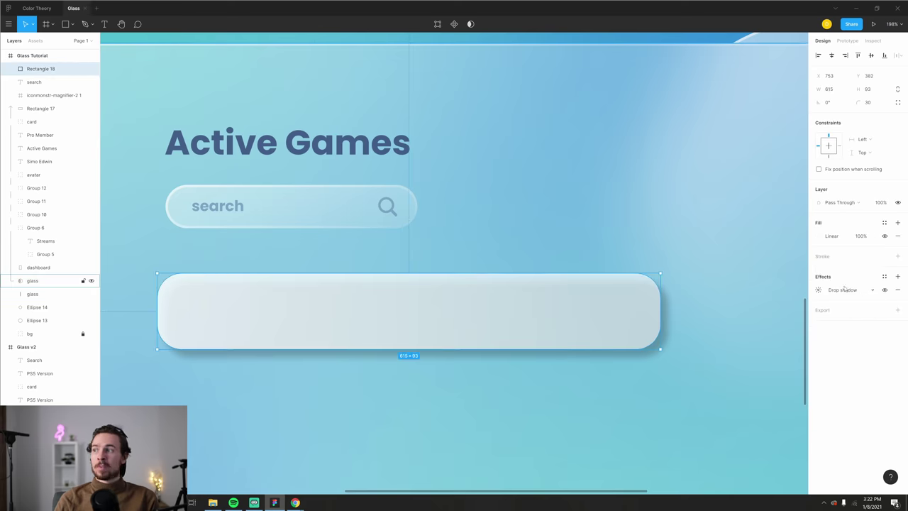
{"action": "left_click", "coordinate": [819, 240]}
- Set the gradient's right stop to 79% white and the left stop to 100% white
{"action": "left_click", "coordinate": [799, 258]}
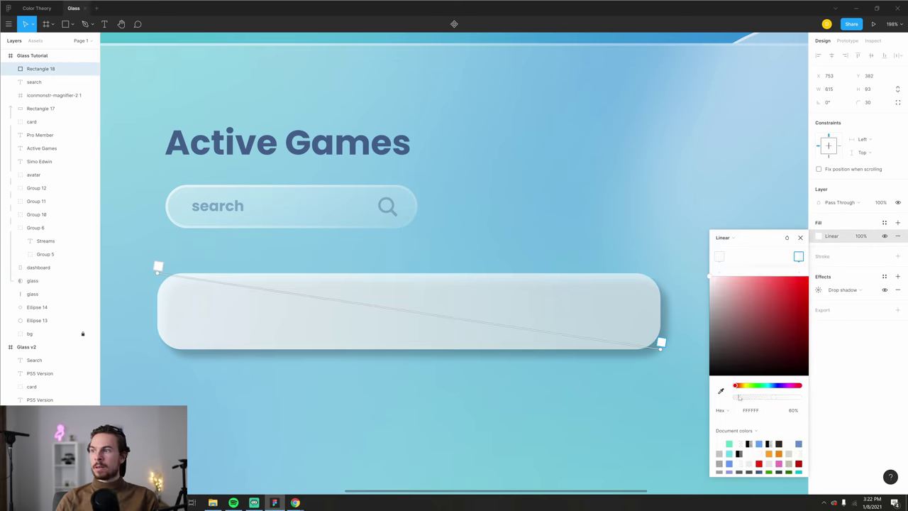
{"action": "left_click_drag", "start_coordinate": [777, 402], "coordinate": [599, 391]}
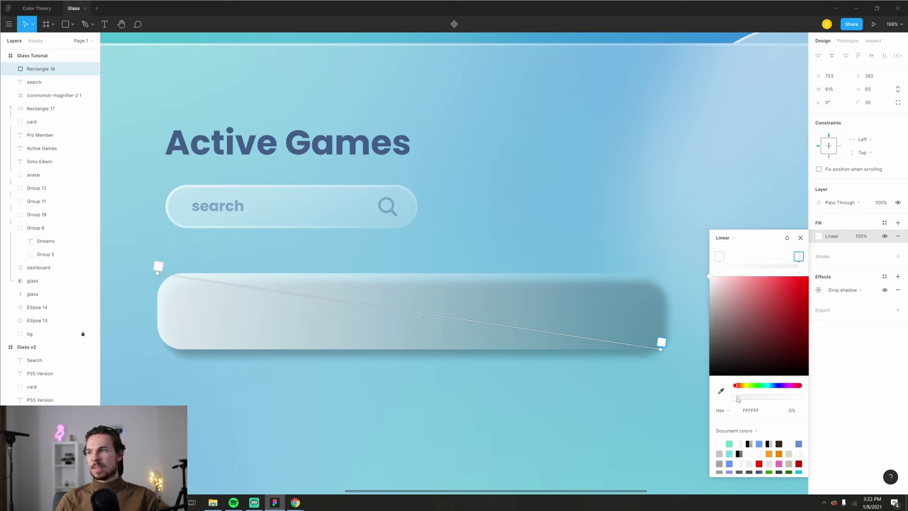
{"action": "left_click_drag", "start_coordinate": [736, 403], "coordinate": [785, 401]}
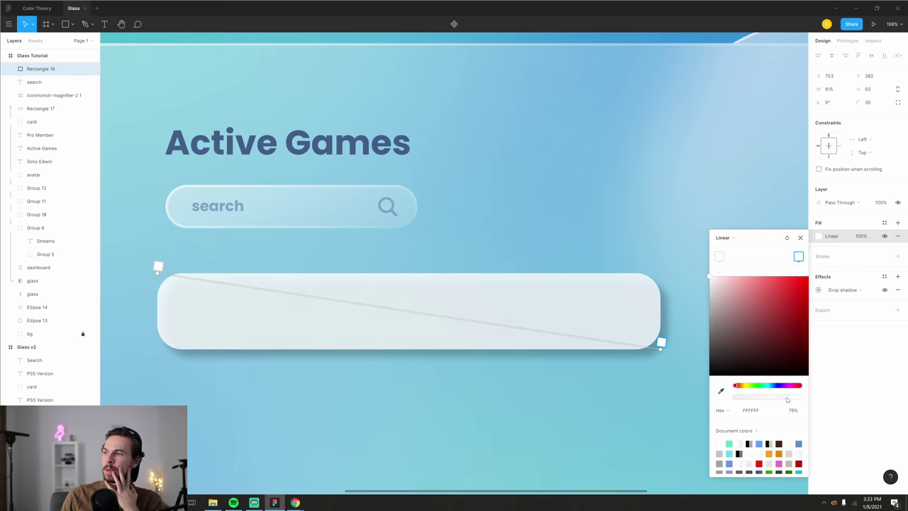
{"action": "left_click", "coordinate": [719, 256]}
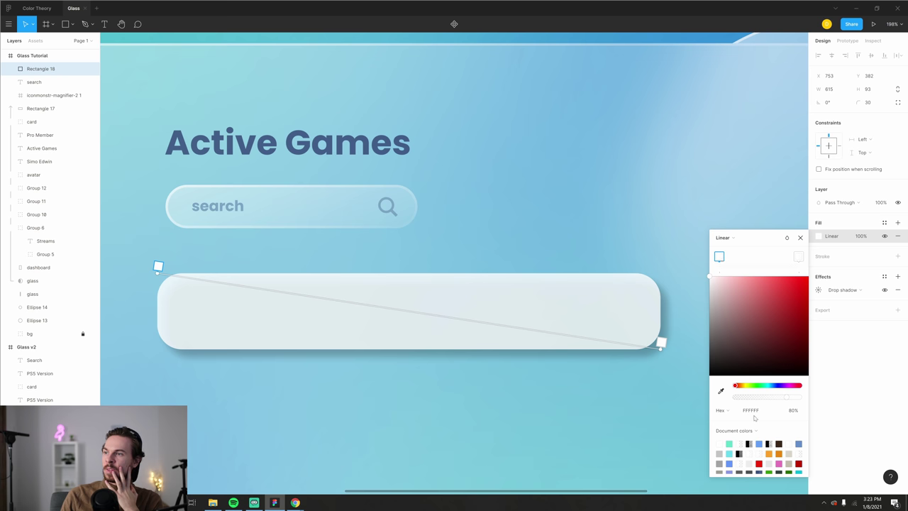
{"action": "left_click_drag", "start_coordinate": [785, 402], "coordinate": [810, 402]}
{"action": "key", "text": "Escape"}
{"action": "left_click", "coordinate": [658, 445]}
- Zoom out to compare the card against the reference game cards, then zoom back in on it
{"action": "scroll", "coordinate": [572, 412], "scroll_direction": "down", "scroll_amount": 5}
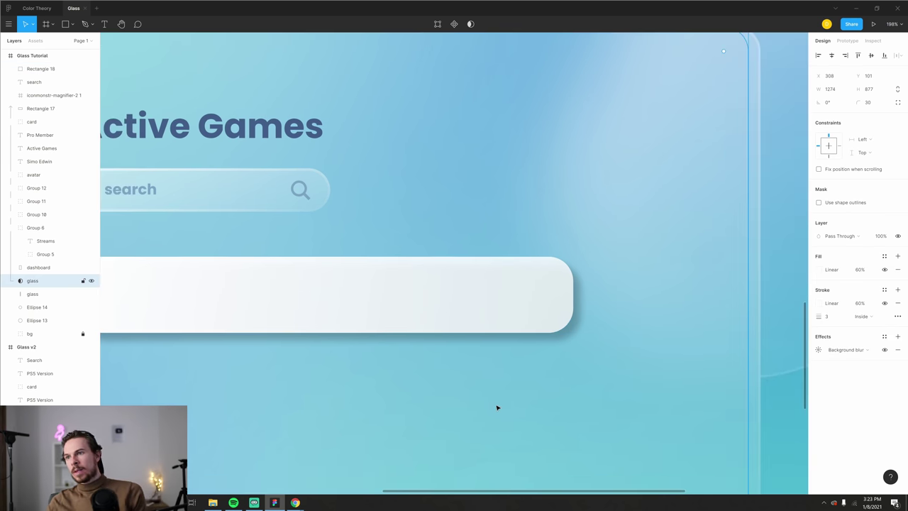
{"action": "scroll", "coordinate": [470, 402], "scroll_direction": "up", "scroll_amount": 5}
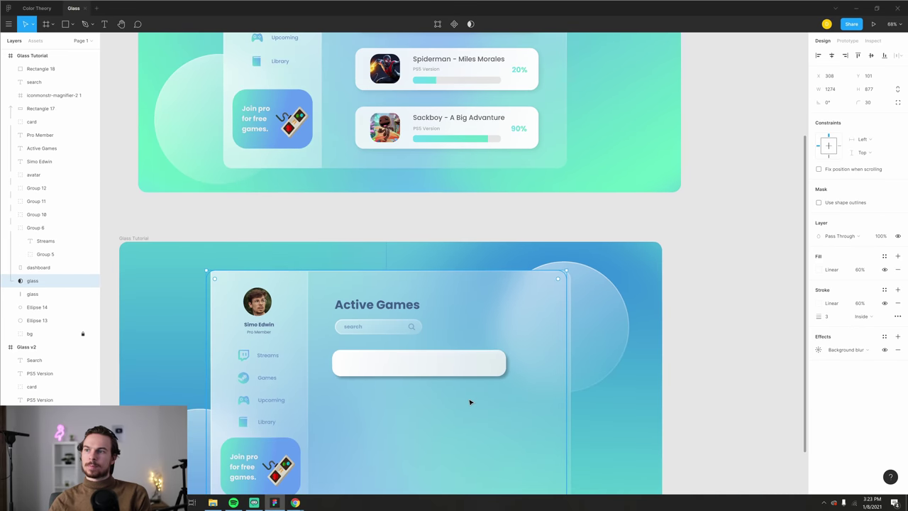
{"action": "scroll", "coordinate": [480, 397], "scroll_direction": "up", "scroll_amount": 4}
{"action": "scroll", "coordinate": [457, 234], "scroll_direction": "up", "scroll_amount": 2}
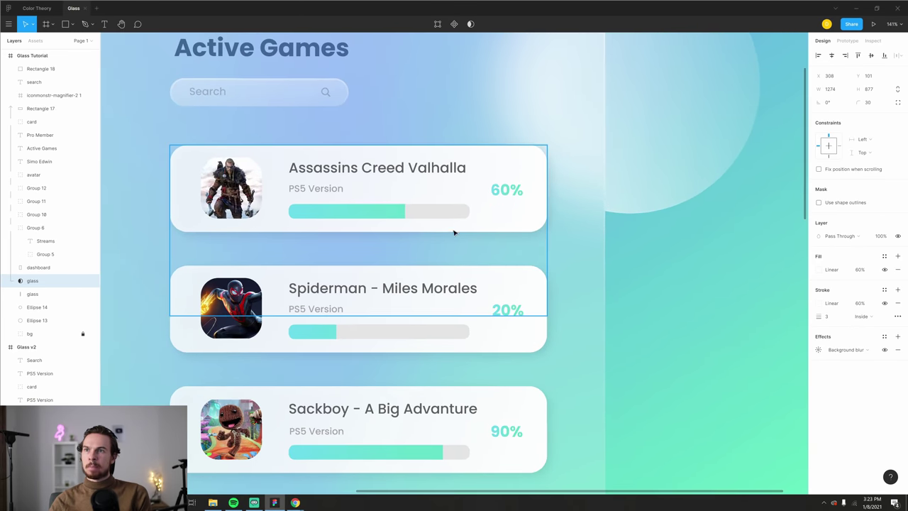
{"action": "left_click", "coordinate": [475, 208]}
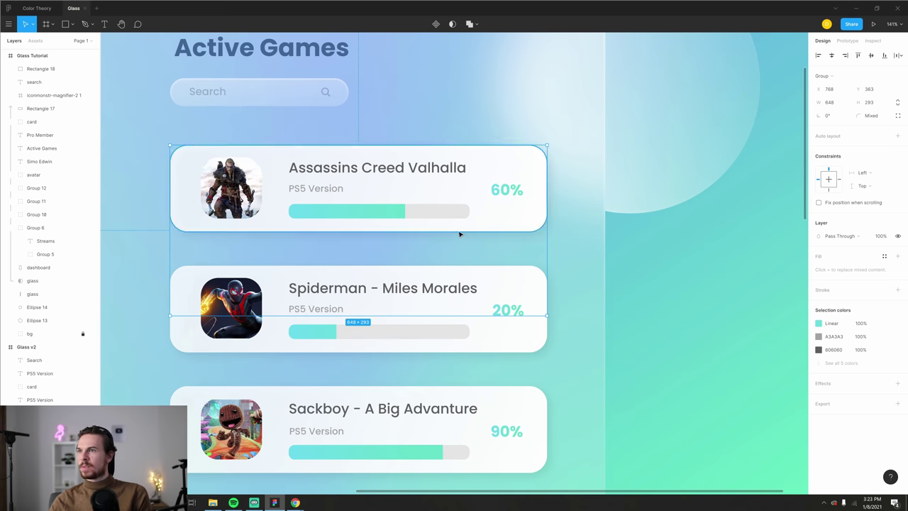
{"action": "scroll", "coordinate": [462, 233], "scroll_direction": "up", "scroll_amount": 1}
{"action": "scroll", "coordinate": [458, 237], "scroll_direction": "down", "scroll_amount": 3}
{"action": "left_click_drag", "start_coordinate": [447, 173], "coordinate": [470, 56]}
{"action": "scroll", "coordinate": [484, 40], "scroll_direction": "down", "scroll_amount": 4}
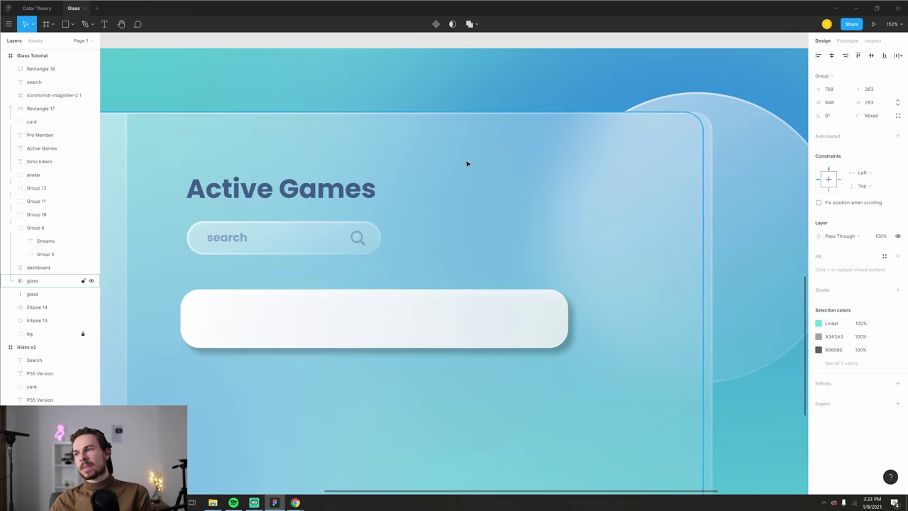
{"action": "scroll", "coordinate": [430, 285], "scroll_direction": "up", "scroll_amount": 1}
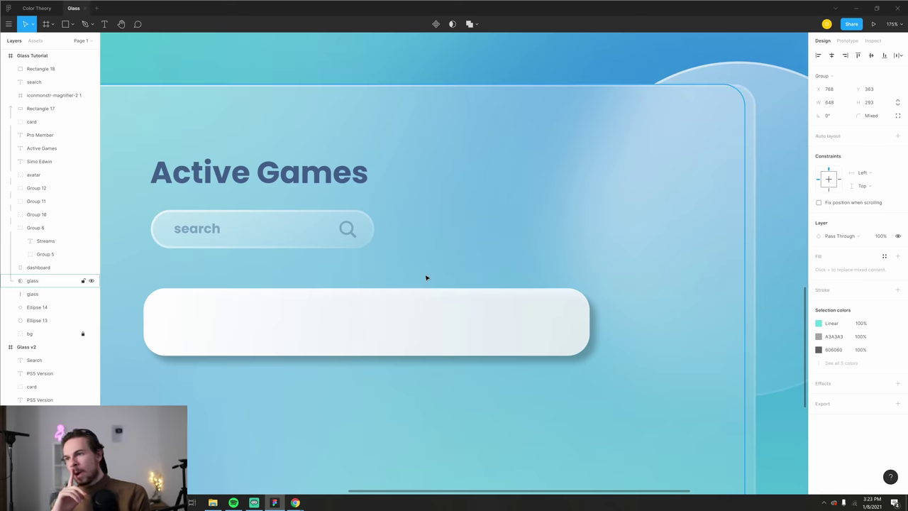
{"action": "scroll", "coordinate": [425, 277], "scroll_direction": "up", "scroll_amount": 1}
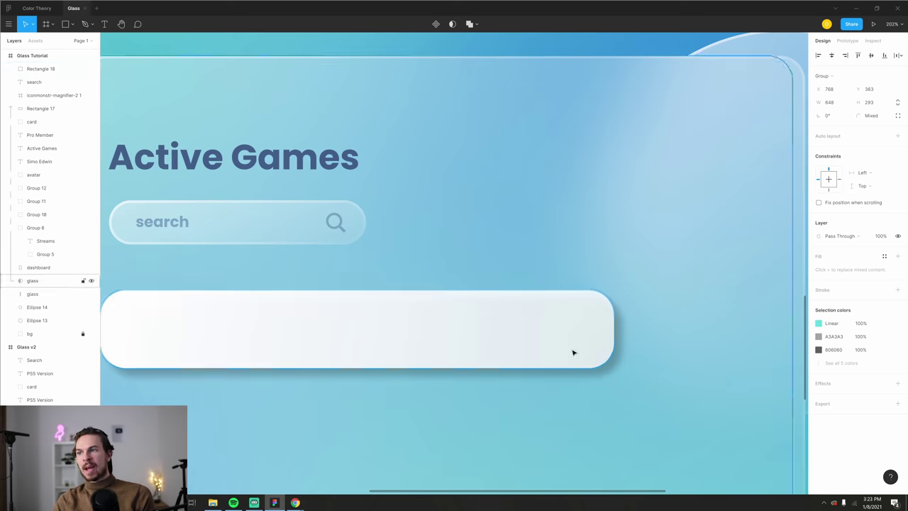
{"action": "left_click_drag", "start_coordinate": [469, 366], "coordinate": [473, 366]}
{"action": "scroll", "coordinate": [114, 278], "scroll_direction": "left", "scroll_amount": 2}
{"action": "scroll", "coordinate": [137, 274], "scroll_direction": "up", "scroll_amount": 1}
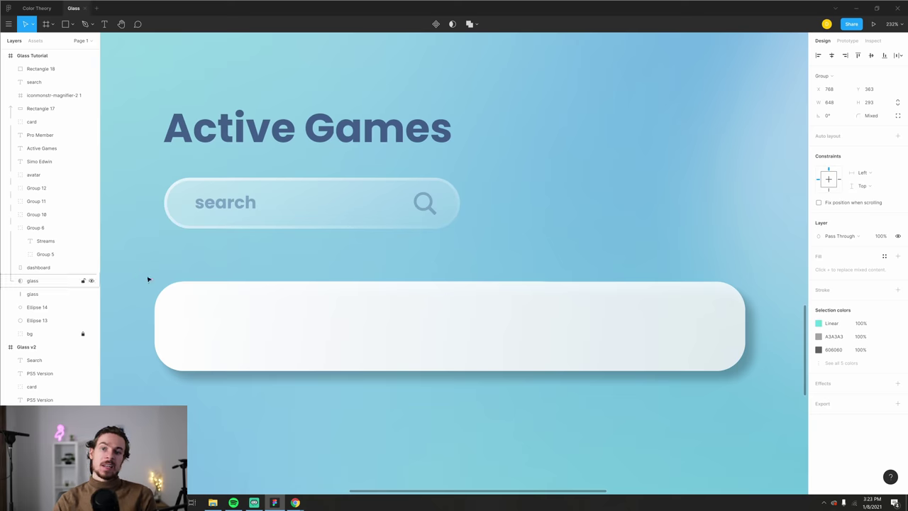
- Drag the card's gradient stop toward the right end of the bar
{"action": "left_click", "coordinate": [214, 304]}
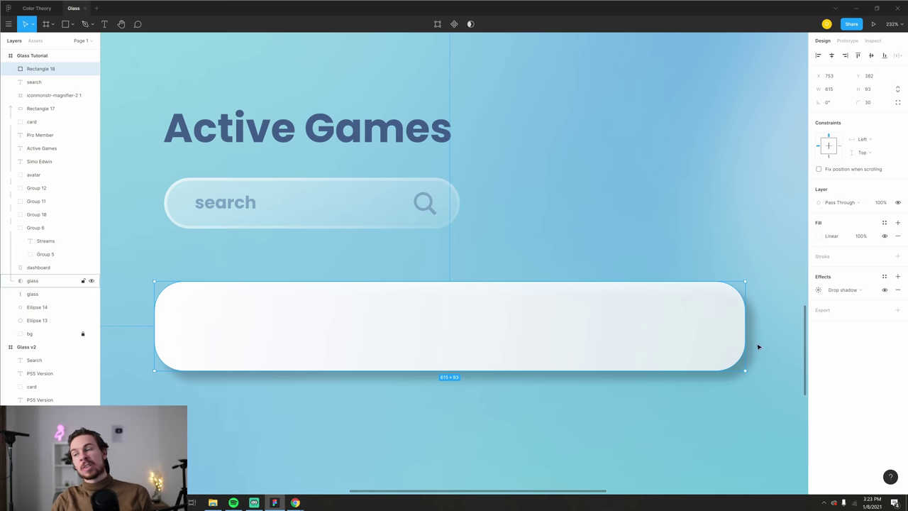
{"action": "scroll", "coordinate": [727, 366], "scroll_direction": "right", "scroll_amount": 2}
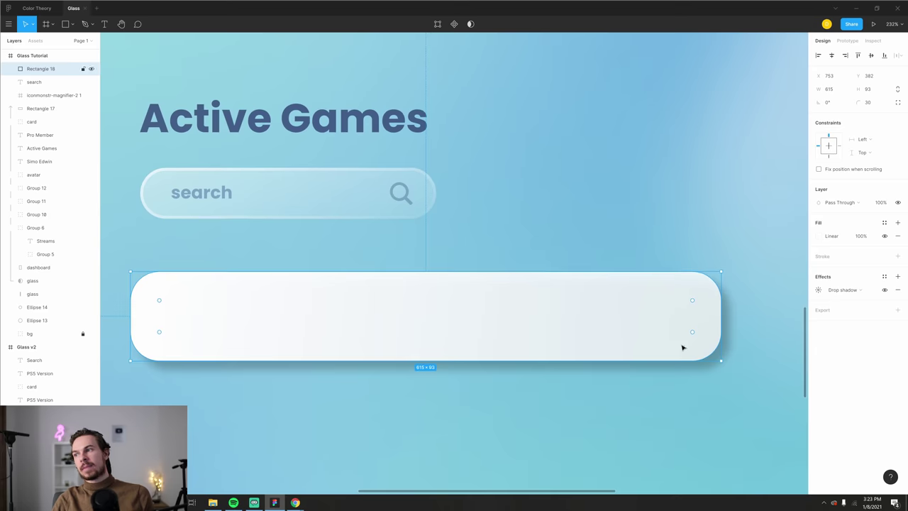
{"action": "left_click", "coordinate": [818, 237]}
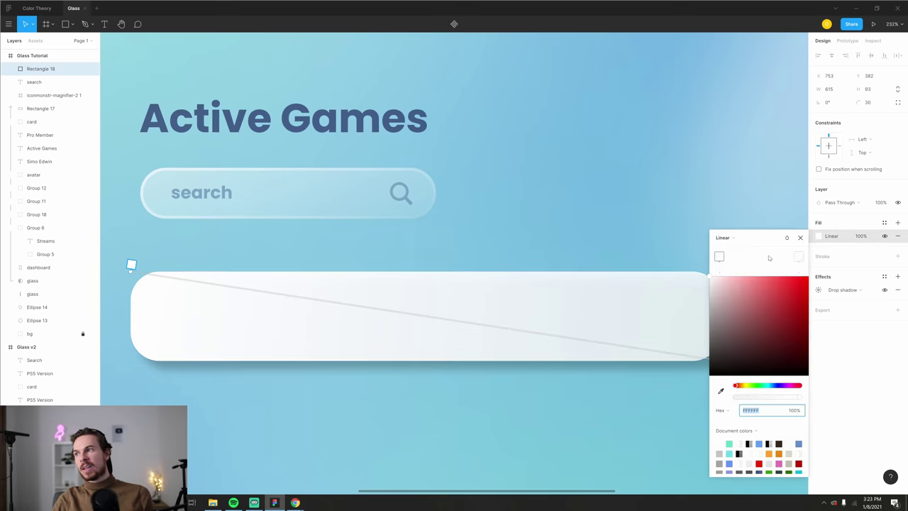
{"action": "left_click_drag", "start_coordinate": [719, 256], "coordinate": [765, 256]}
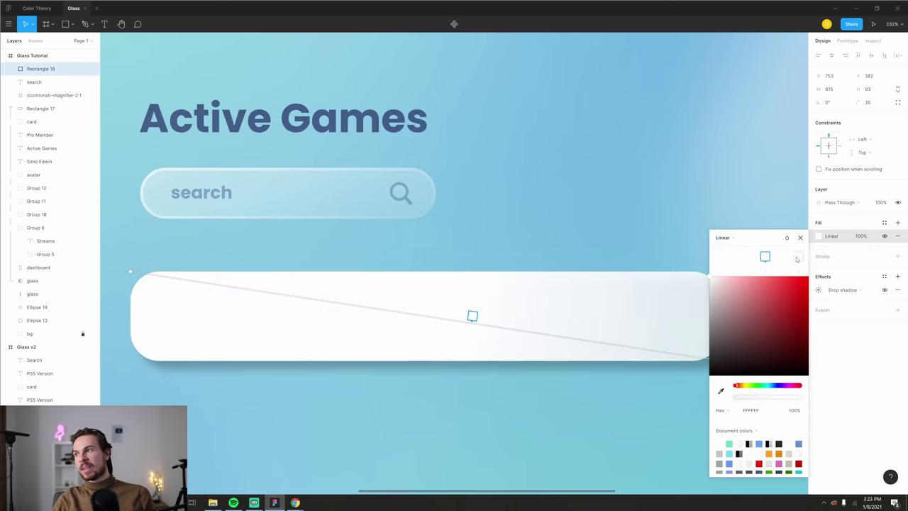
{"action": "left_click_drag", "start_coordinate": [770, 256], "coordinate": [798, 257]}
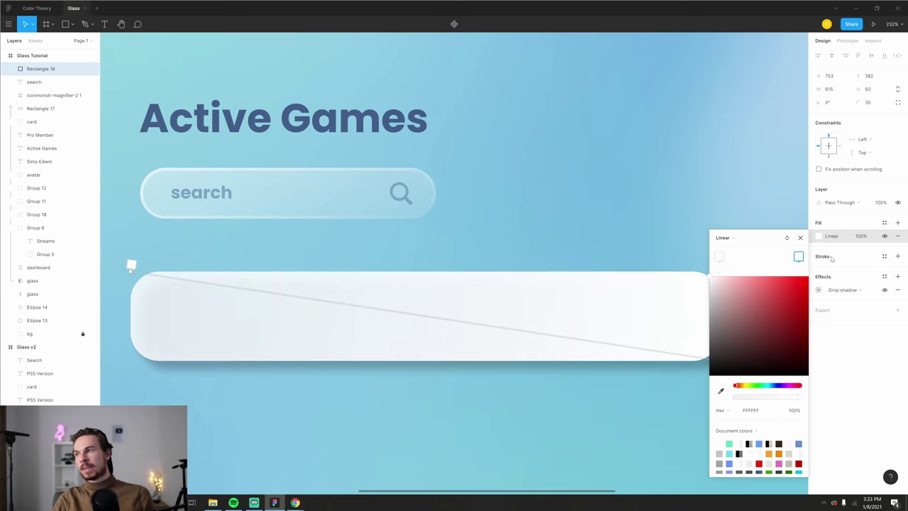
{"action": "left_click", "coordinate": [578, 429]}
- Zoom in to inspect the white card and select it again
{"action": "scroll", "coordinate": [573, 407], "scroll_direction": "right", "scroll_amount": 3}
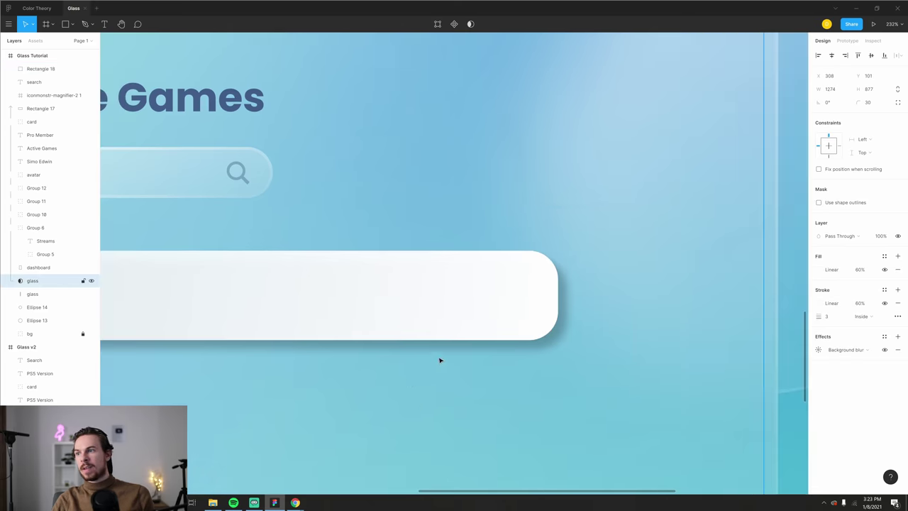
{"action": "scroll", "coordinate": [440, 360], "scroll_direction": "up", "scroll_amount": 3}
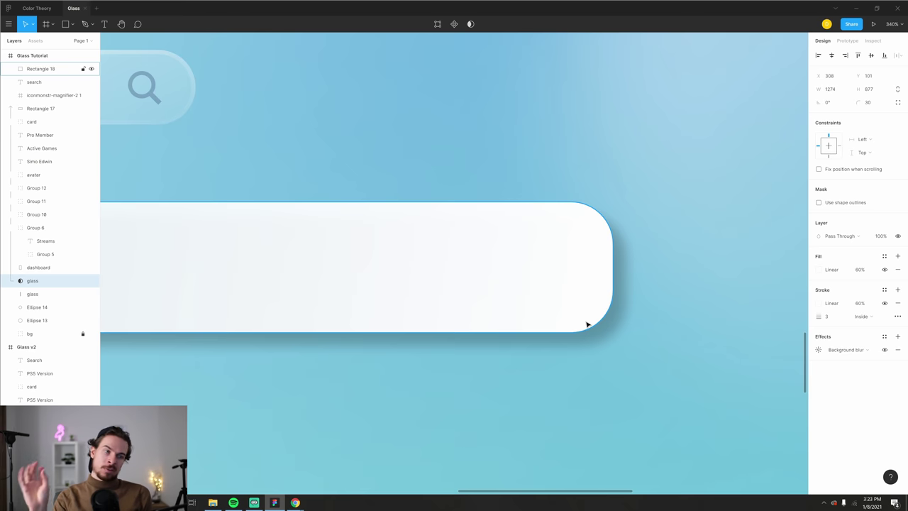
{"action": "scroll", "coordinate": [580, 287], "scroll_direction": "up", "scroll_amount": 3}
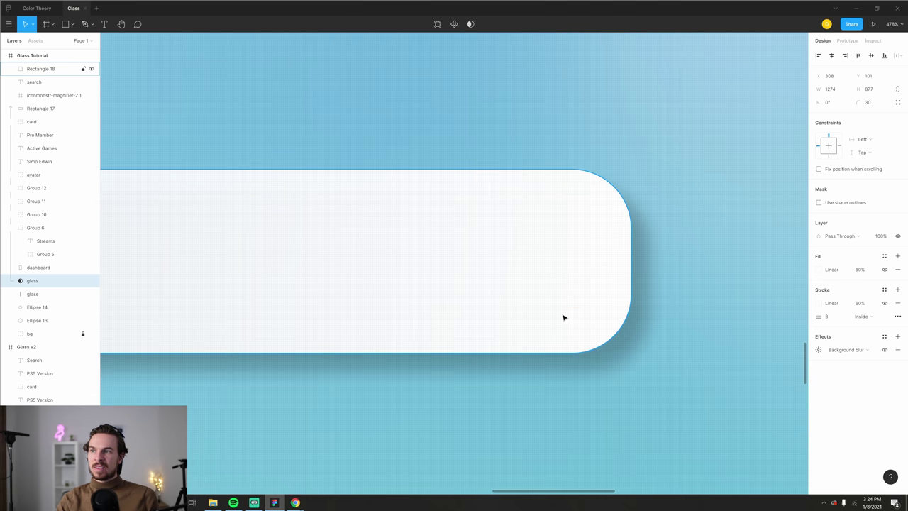
{"action": "scroll", "coordinate": [561, 298], "scroll_direction": "down", "scroll_amount": 3}
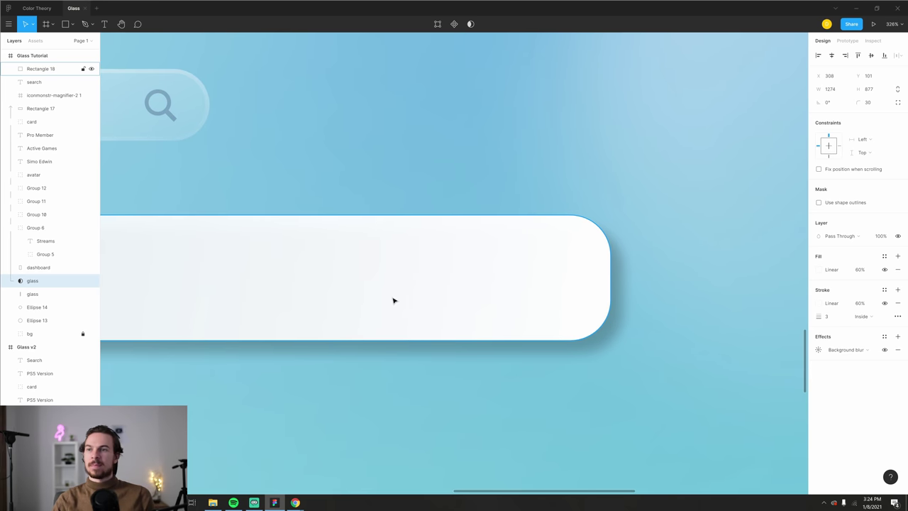
{"action": "scroll", "coordinate": [385, 312], "scroll_direction": "down", "scroll_amount": 2}
{"action": "scroll", "coordinate": [228, 332], "scroll_direction": "up", "scroll_amount": 3}
{"action": "scroll", "coordinate": [283, 330], "scroll_direction": "left", "scroll_amount": 3}
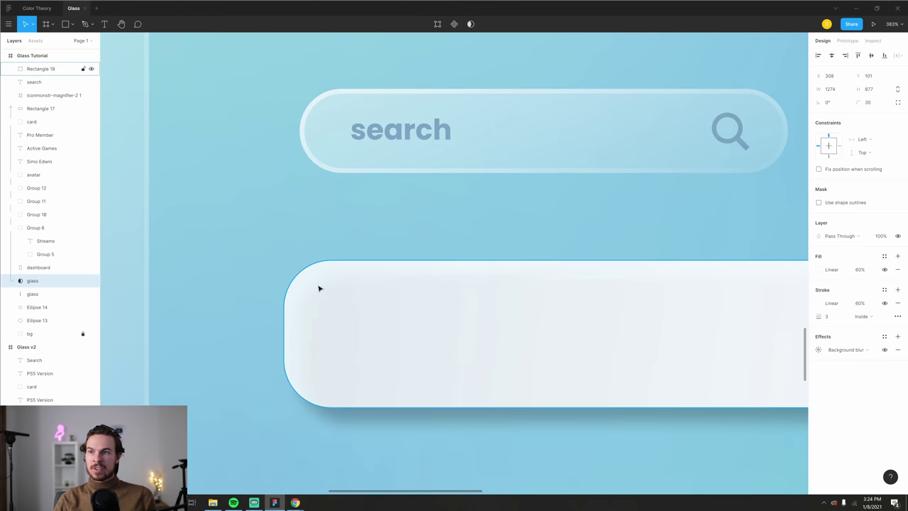
{"action": "scroll", "coordinate": [322, 295], "scroll_direction": "right", "scroll_amount": 2}
{"action": "scroll", "coordinate": [277, 300], "scroll_direction": "down", "scroll_amount": 3}
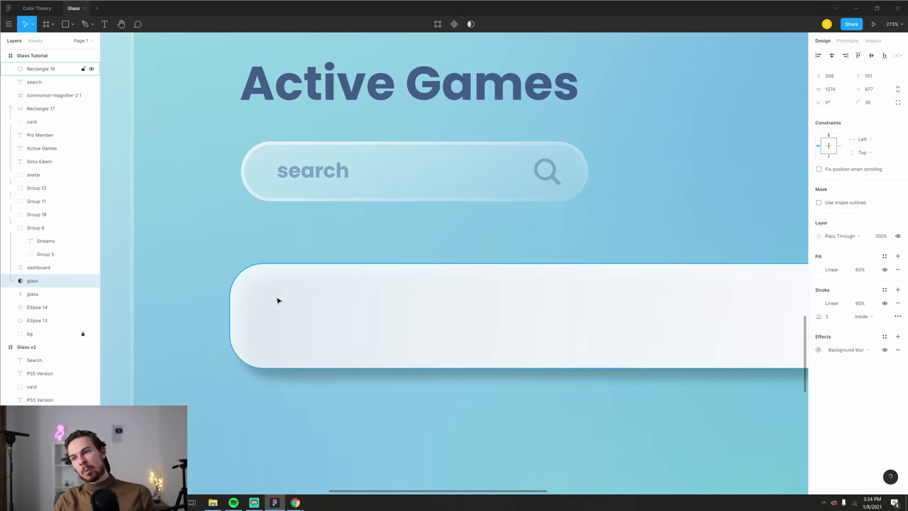
{"action": "scroll", "coordinate": [227, 269], "scroll_direction": "up", "scroll_amount": 4}
{"action": "scroll", "coordinate": [226, 321], "scroll_direction": "down", "scroll_amount": 8}
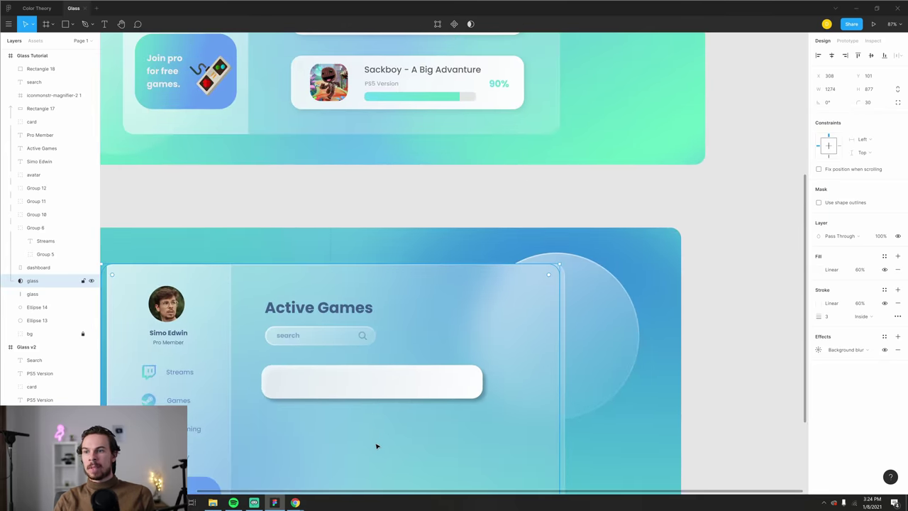
{"action": "scroll", "coordinate": [373, 365], "scroll_direction": "down", "scroll_amount": 2}
{"action": "scroll", "coordinate": [373, 365], "scroll_direction": "up", "scroll_amount": 1}
{"action": "left_click", "coordinate": [420, 306]}
- Lower the card's drop shadow colour opacity to 10%
{"action": "scroll", "coordinate": [572, 324], "scroll_direction": "up", "scroll_amount": 2}
{"action": "left_click", "coordinate": [819, 290]}
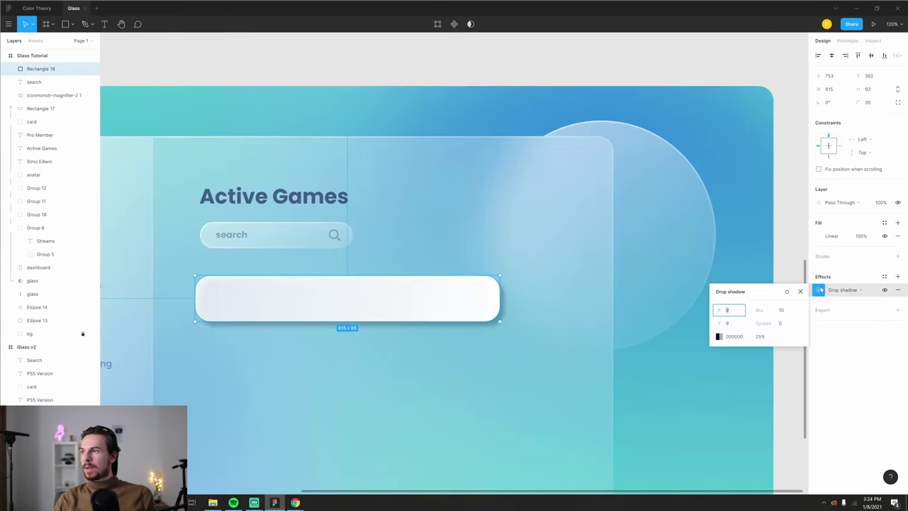
{"action": "left_click", "coordinate": [719, 336]}
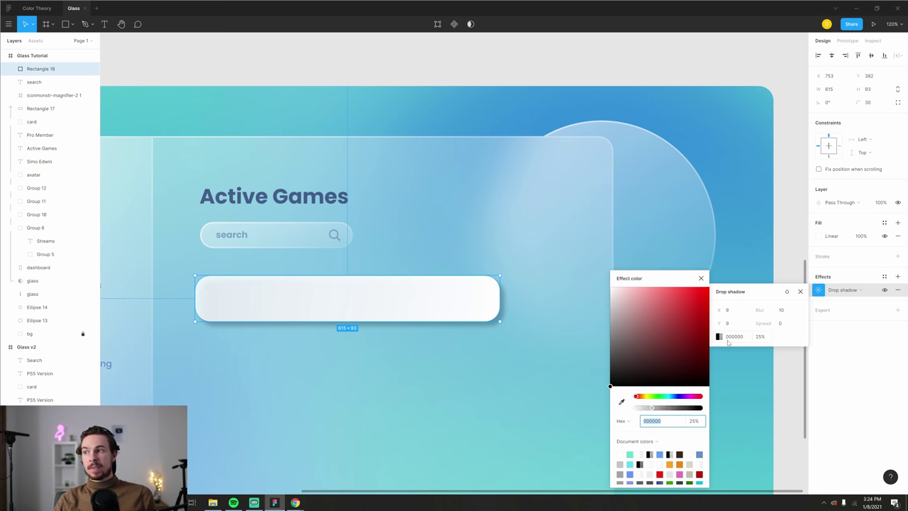
{"action": "left_click_drag", "start_coordinate": [653, 410], "coordinate": [644, 411]}
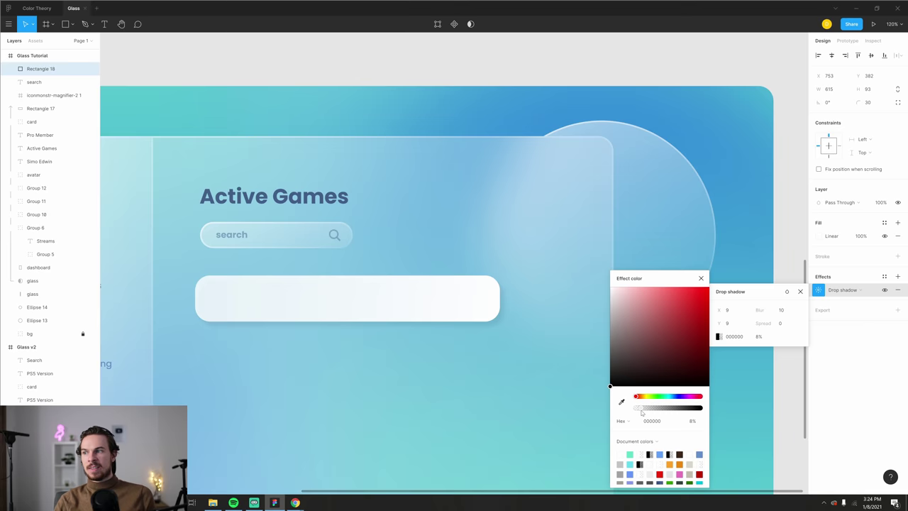
{"action": "left_click", "coordinate": [482, 400]}
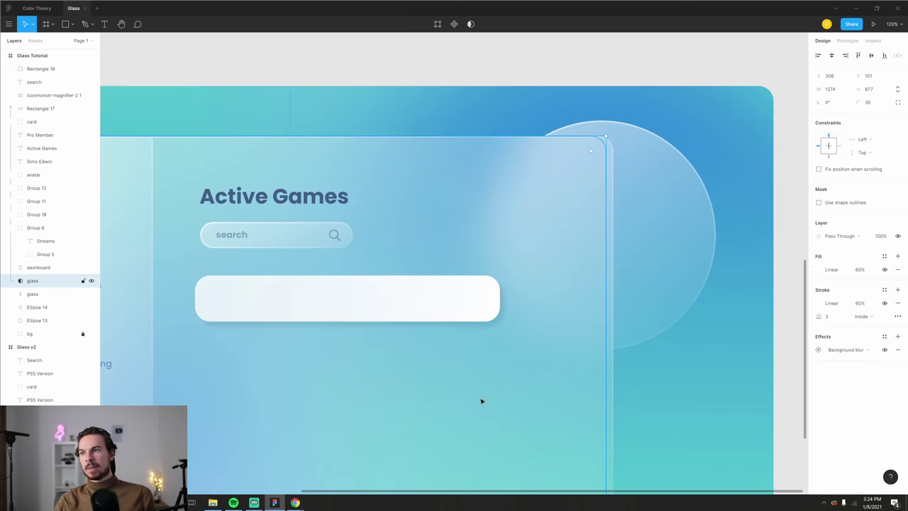
{"action": "scroll", "coordinate": [258, 340], "scroll_direction": "up", "scroll_amount": 2}
{"action": "left_click", "coordinate": [358, 288]}
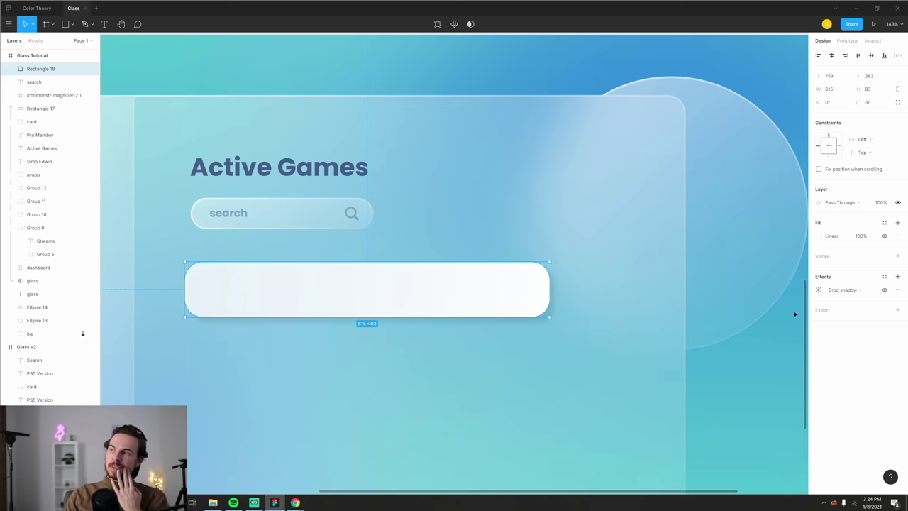
- Reduce the opacity of both gradient stops so the card fill is slightly translucent
{"action": "left_click", "coordinate": [817, 290]}
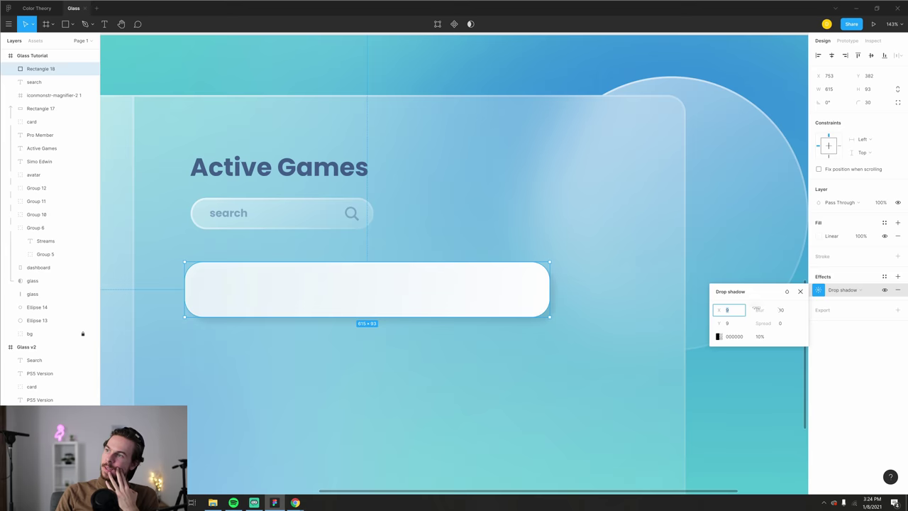
{"action": "left_click", "coordinate": [819, 236]}
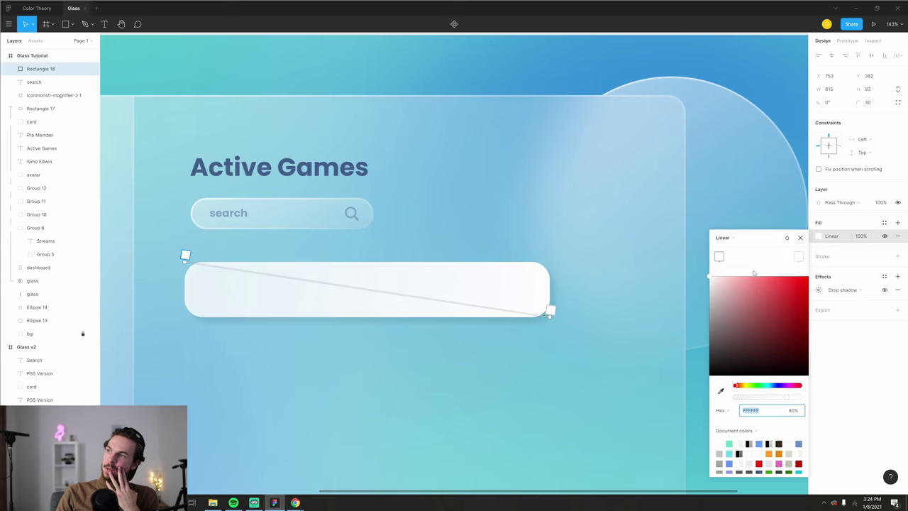
{"action": "mouse_move", "coordinate": [794, 399]}
{"action": "left_mouse_down"}
{"action": "mouse_move", "coordinate": [766, 398]}
{"action": "mouse_move", "coordinate": [790, 405]}
{"action": "left_mouse_up"}
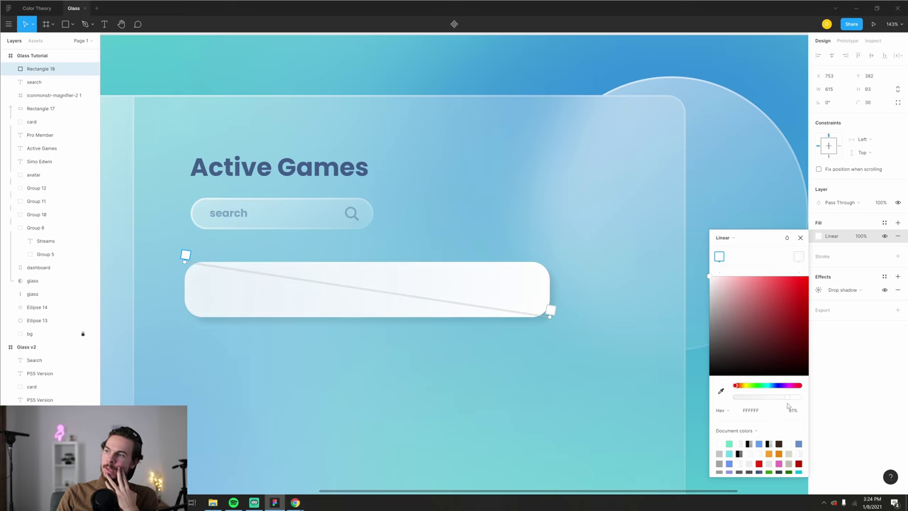
{"action": "left_click", "coordinate": [798, 258]}
{"action": "mouse_move", "coordinate": [797, 397]}
{"action": "left_mouse_down"}
{"action": "mouse_move", "coordinate": [788, 397]}
{"action": "mouse_move", "coordinate": [806, 399]}
{"action": "left_mouse_up"}
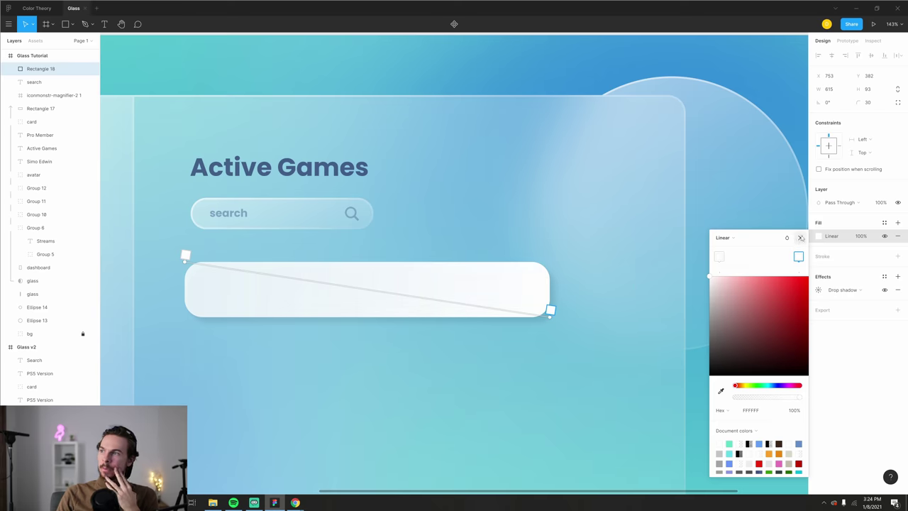
{"action": "left_click", "coordinate": [800, 238]}
{"action": "left_click", "coordinate": [553, 411]}
- Drag the card's bottom edge down to resize it to 615×111
{"action": "scroll", "coordinate": [513, 417], "scroll_direction": "down", "scroll_amount": 5, "text": "ctrl"}
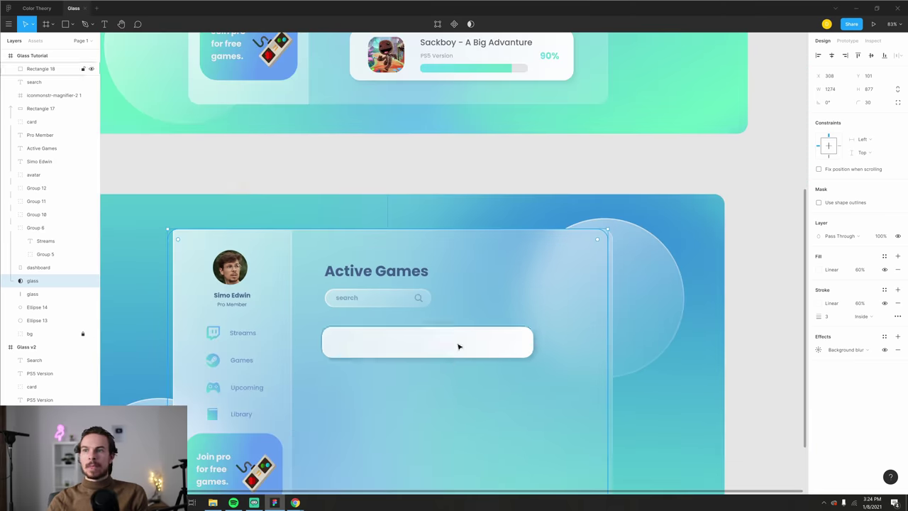
{"action": "scroll", "coordinate": [450, 363], "scroll_direction": "up", "scroll_amount": 5}
{"action": "scroll", "coordinate": [429, 219], "scroll_direction": "down", "scroll_amount": 4}
{"action": "scroll", "coordinate": [354, 390], "scroll_direction": "up", "scroll_amount": 5, "text": "ctrl"}
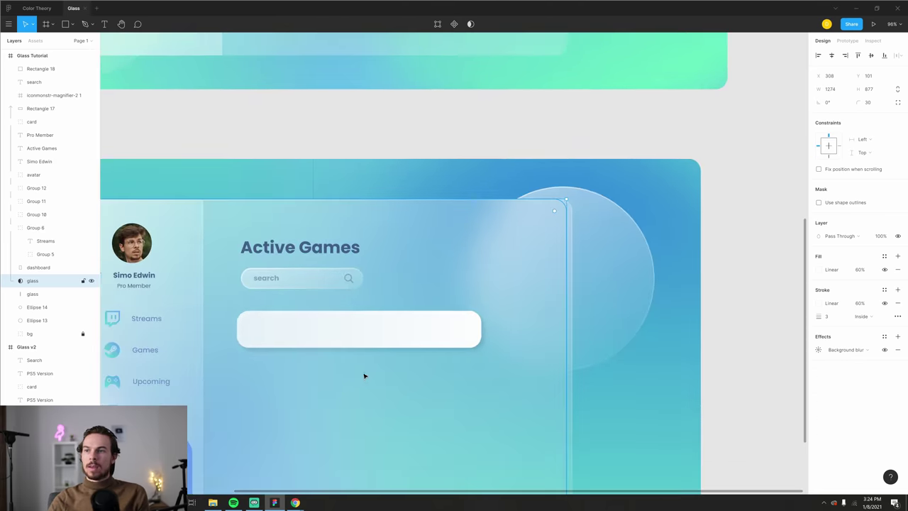
{"action": "left_click", "coordinate": [359, 332]}
{"action": "mouse_move", "coordinate": [355, 340]}
{"action": "left_mouse_down"}
{"action": "mouse_move", "coordinate": [354, 377]}
{"action": "mouse_move", "coordinate": [356, 351]}
{"action": "left_mouse_up"}
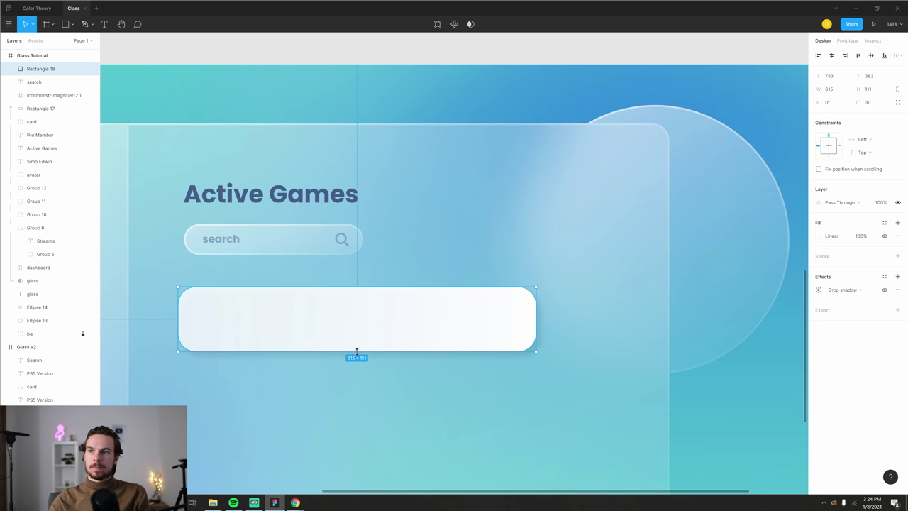
{"action": "scroll", "coordinate": [361, 231], "scroll_direction": "down", "scroll_amount": 5, "text": "ctrl"}
{"action": "scroll", "coordinate": [366, 221], "scroll_direction": "up", "scroll_amount": 10}
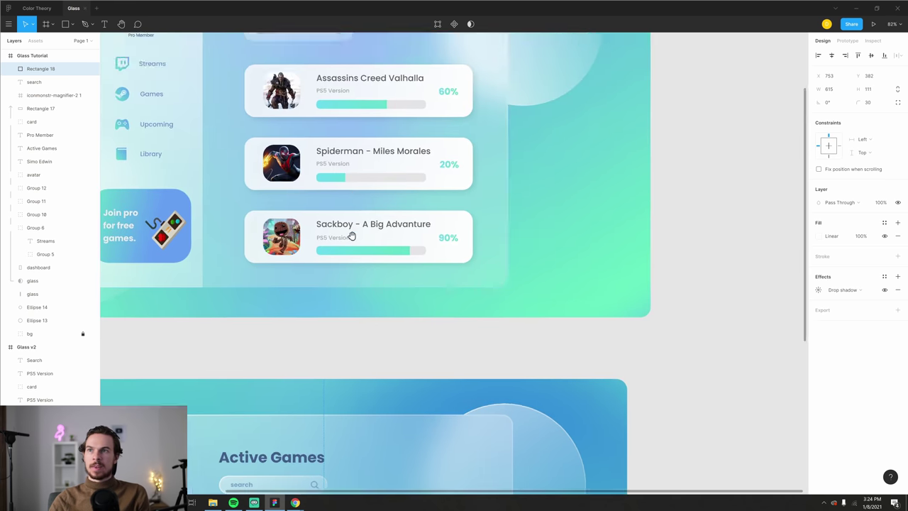
{"action": "scroll", "coordinate": [356, 282], "scroll_direction": "down", "scroll_amount": 3}
{"action": "scroll", "coordinate": [332, 222], "scroll_direction": "up", "scroll_amount": 5, "text": "ctrl"}
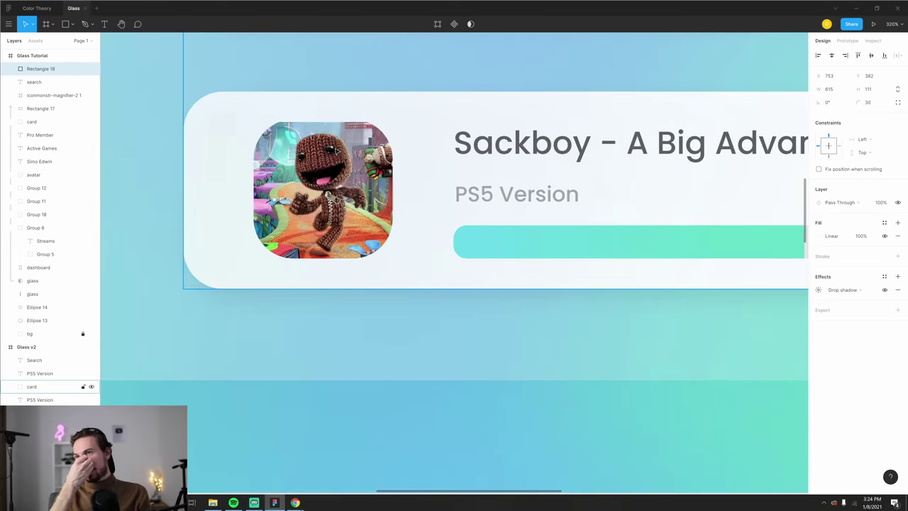
{"action": "scroll", "coordinate": [336, 149], "scroll_direction": "down", "scroll_amount": 5, "text": "ctrl"}
{"action": "scroll", "coordinate": [464, 342], "scroll_direction": "up", "scroll_amount": 5}
{"action": "scroll", "coordinate": [338, 278], "scroll_direction": "up", "scroll_amount": 3, "text": "ctrl"}
{"action": "scroll", "coordinate": [345, 152], "scroll_direction": "down", "scroll_amount": 2}
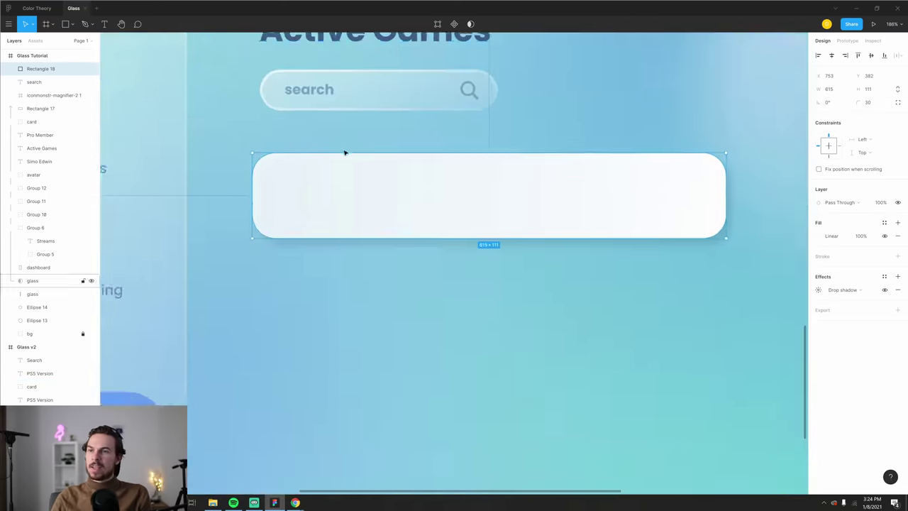
{"action": "scroll", "coordinate": [319, 221], "scroll_direction": "up", "scroll_amount": 2, "text": "ctrl"}
{"action": "key", "text": "r"}
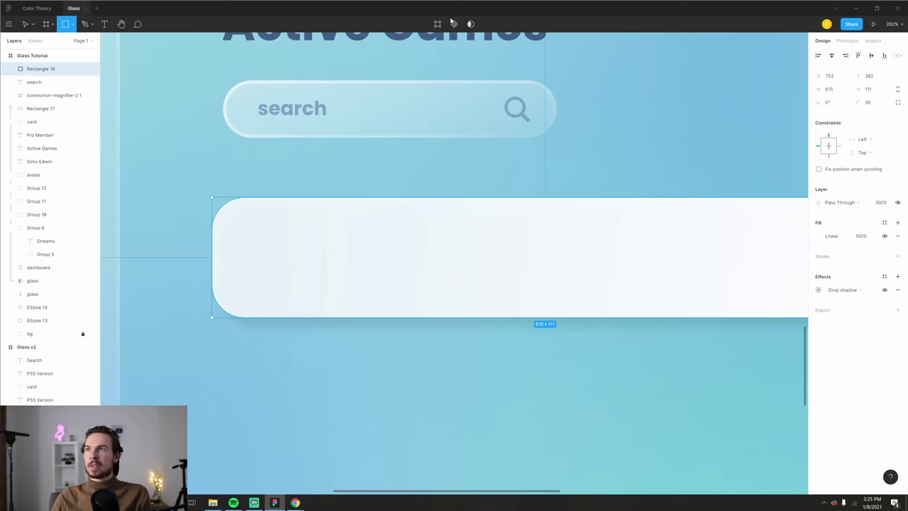
- Draw a box at the card's left end with corner radius 20 and make it a mask
{"action": "left_click_drag", "start_coordinate": [251, 215], "coordinate": [357, 300]}
{"action": "left_click_drag", "start_coordinate": [314, 272], "coordinate": [316, 273]}
{"action": "left_click_drag", "start_coordinate": [860, 103], "coordinate": [156, 146]}
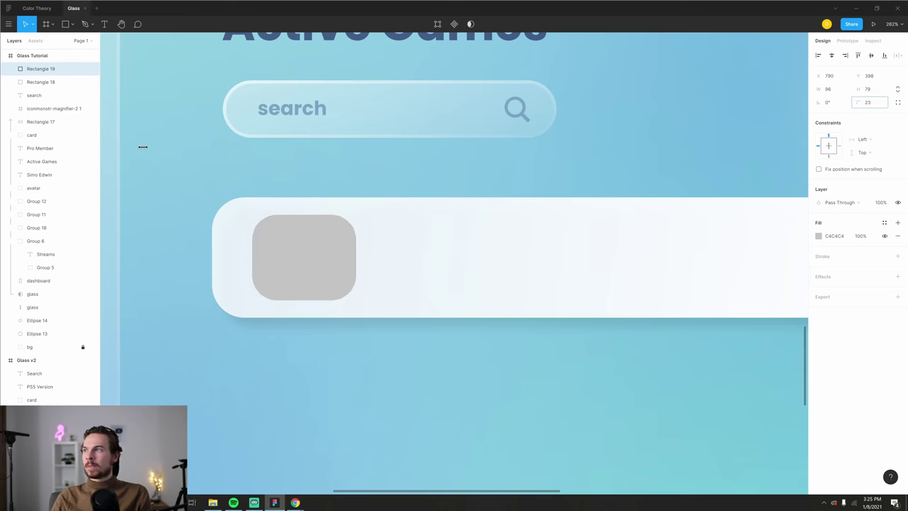
{"action": "left_click_drag", "start_coordinate": [115, 153], "coordinate": [116, 153]}
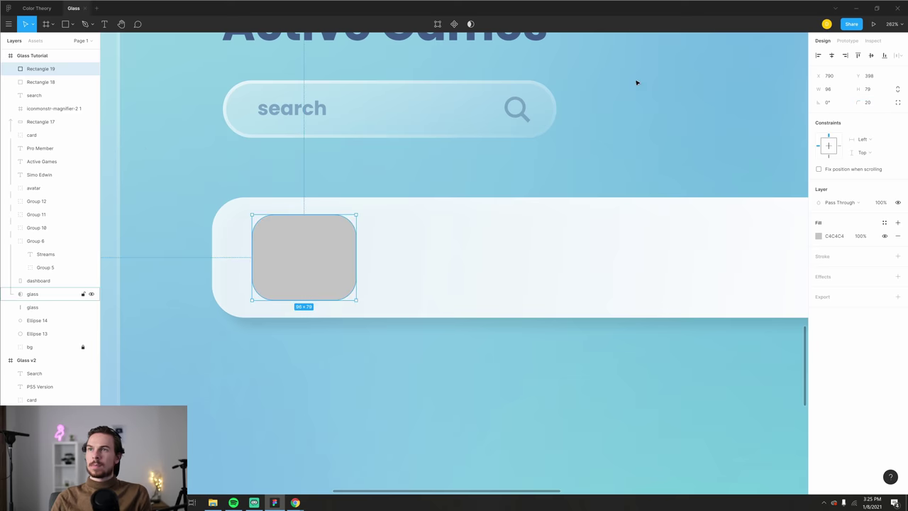
{"action": "left_click", "coordinate": [471, 24]}
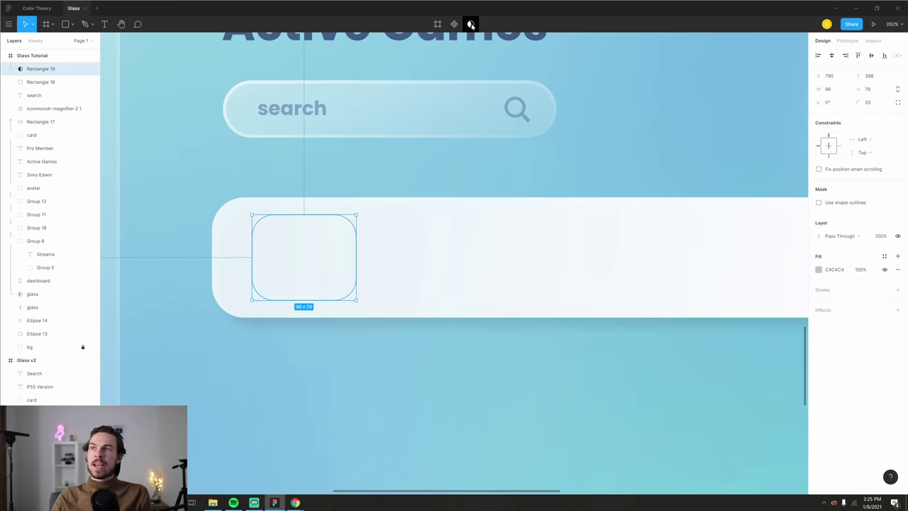
- Drag the Spider-Man game image onto the white card
{"action": "scroll", "coordinate": [270, 177], "scroll_direction": "down", "scroll_amount": 5}
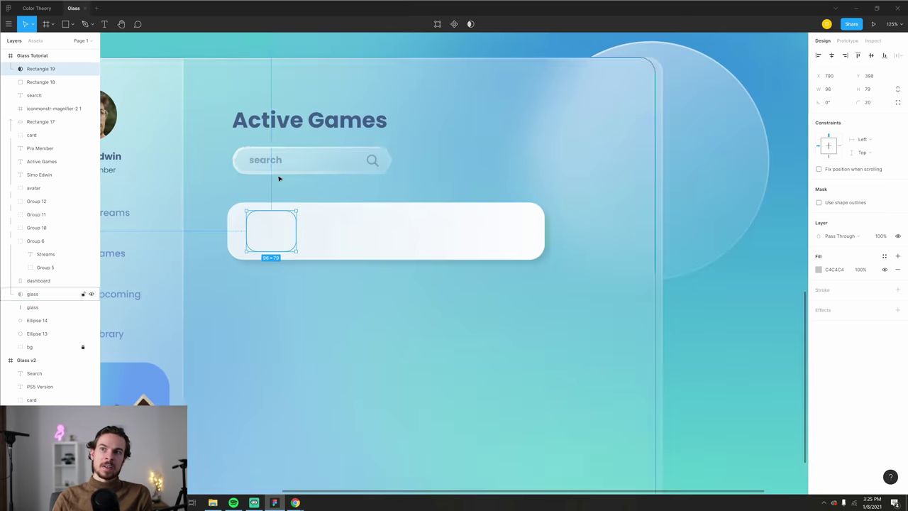
{"action": "scroll", "coordinate": [267, 167], "scroll_direction": "down", "scroll_amount": 3}
{"action": "scroll", "coordinate": [320, 209], "scroll_direction": "up", "scroll_amount": 5}
{"action": "left_click", "coordinate": [273, 118]}
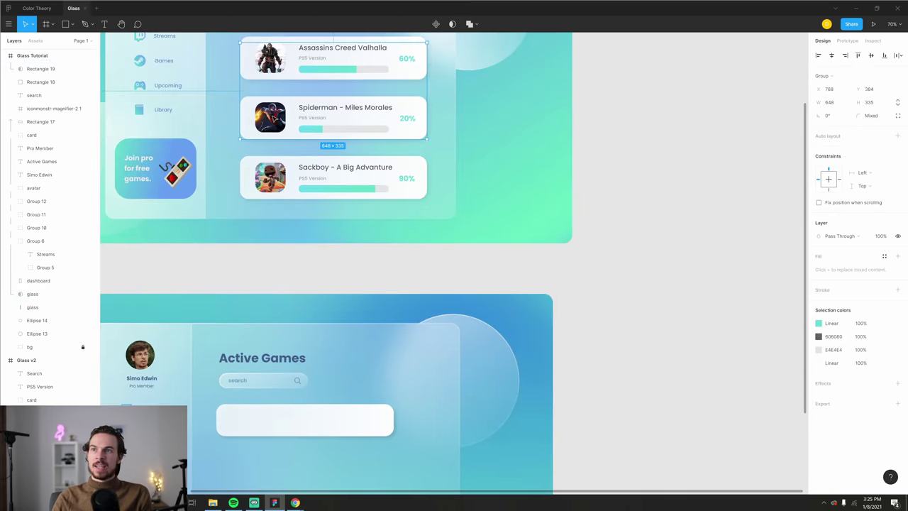
{"action": "left_click", "coordinate": [274, 119]}
{"action": "left_click_drag", "start_coordinate": [273, 118], "coordinate": [401, 280]}
{"action": "scroll", "coordinate": [401, 279], "scroll_direction": "down", "scroll_amount": 3}
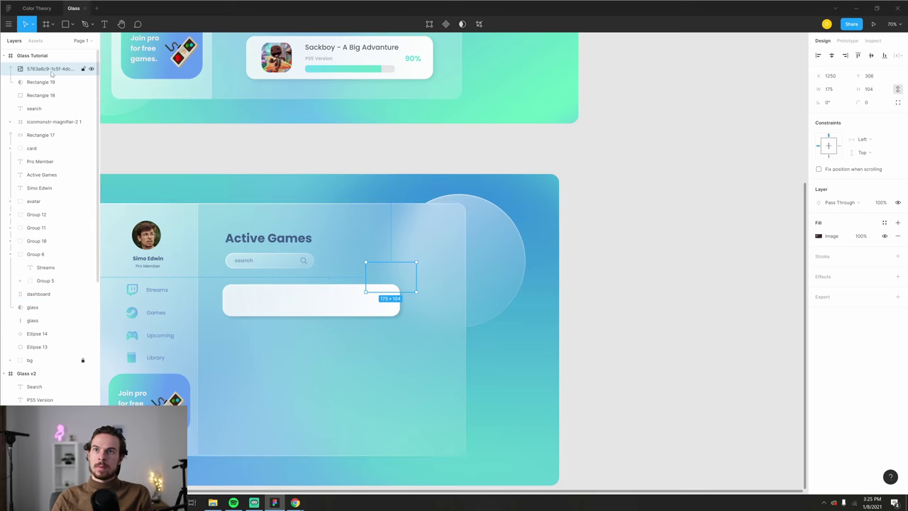
{"action": "left_click_drag", "start_coordinate": [400, 277], "coordinate": [233, 317]}
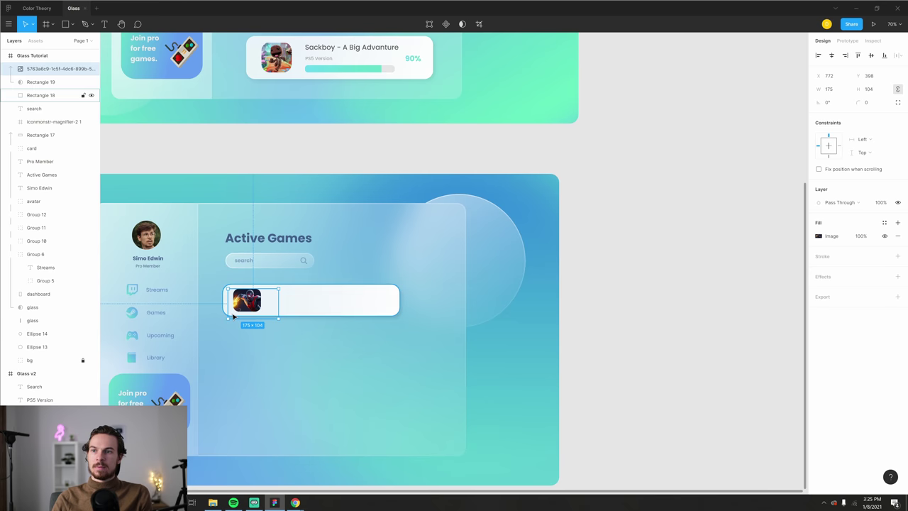
{"action": "scroll", "coordinate": [232, 317], "scroll_direction": "up", "scroll_amount": 5}
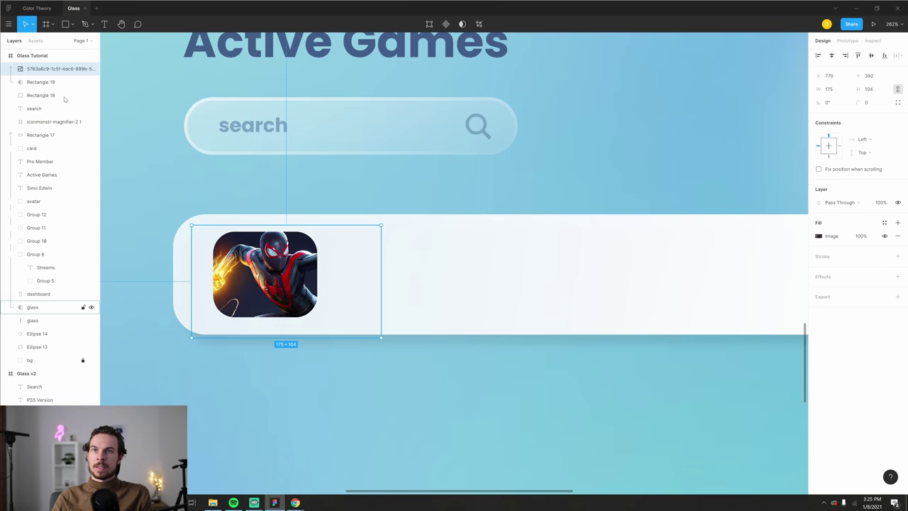
- Reorder the image above Rectangle 19 so it is clipped into the rounded 96×79 thumbnail
{"action": "left_click_drag", "start_coordinate": [57, 69], "coordinate": [57, 81]}
{"action": "left_click_drag", "start_coordinate": [278, 290], "coordinate": [506, 257]}
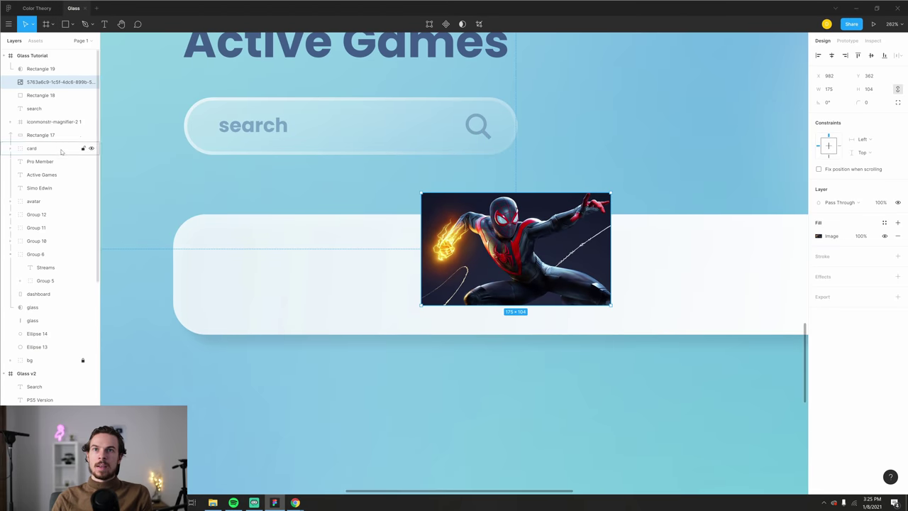
{"action": "left_click", "coordinate": [247, 255]}
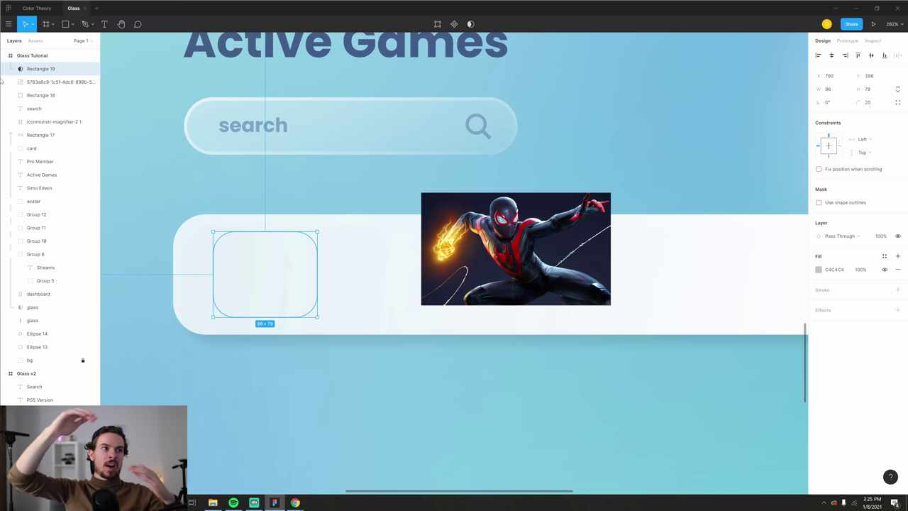
{"action": "key", "text": "Return"}
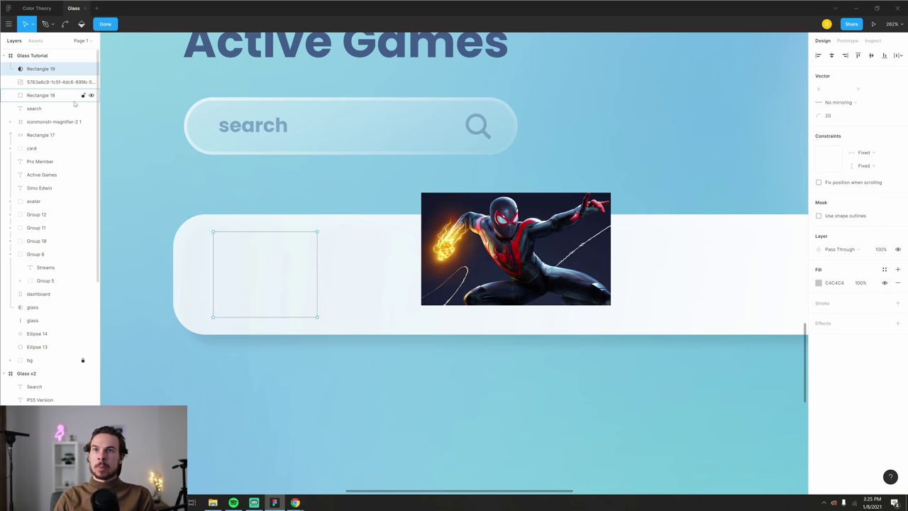
{"action": "left_click", "coordinate": [58, 82]}
{"action": "left_click_drag", "start_coordinate": [58, 82], "coordinate": [56, 68]}
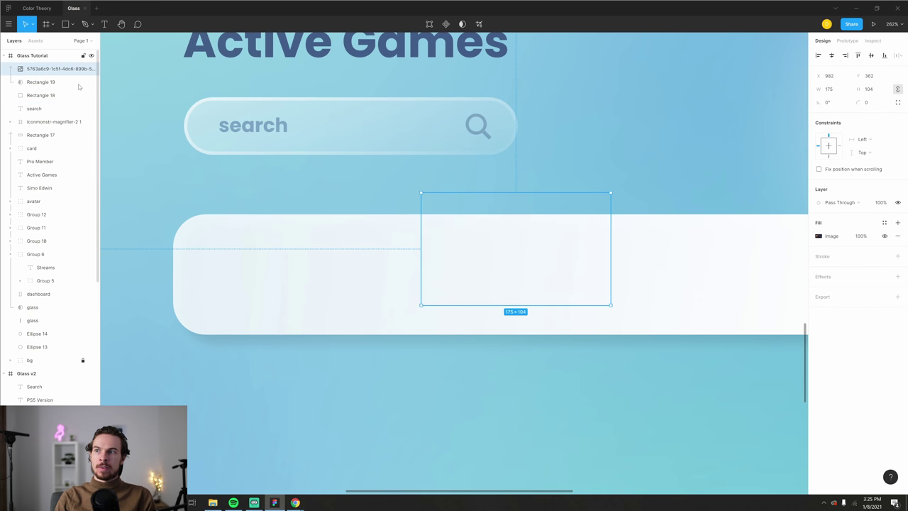
{"action": "left_click_drag", "start_coordinate": [496, 245], "coordinate": [253, 284]}
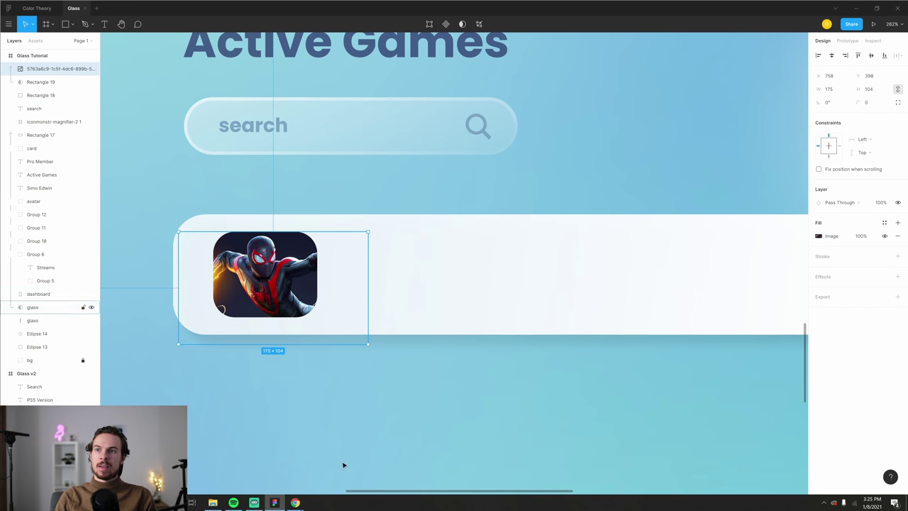
{"action": "left_click", "coordinate": [339, 457]}
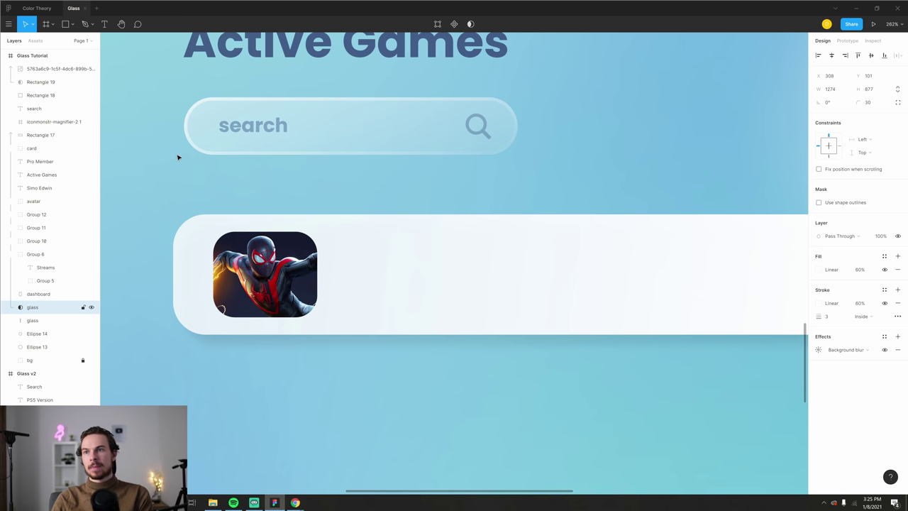
{"action": "left_click_drag", "start_coordinate": [494, 149], "coordinate": [345, 276]}
{"action": "scroll", "coordinate": [346, 276], "scroll_direction": "down", "scroll_amount": 5}
{"action": "scroll", "coordinate": [375, 166], "scroll_direction": "up", "scroll_amount": 5}
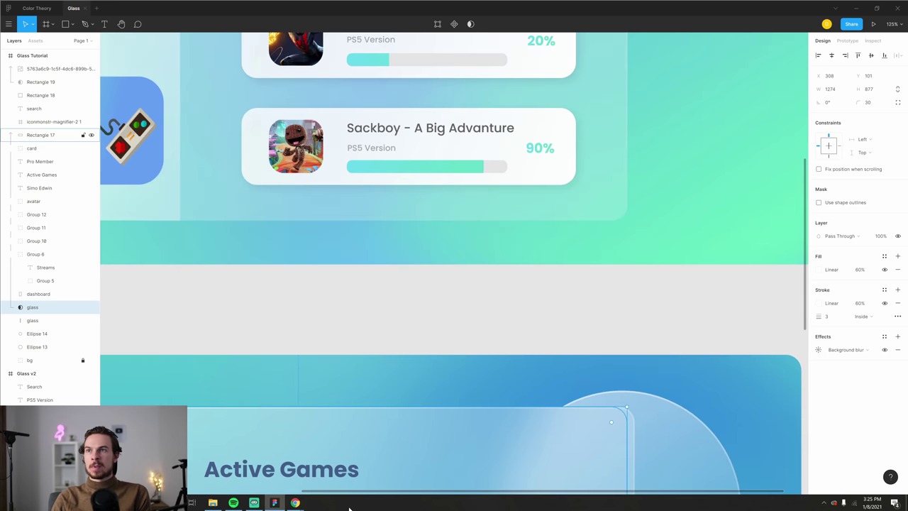
{"action": "scroll", "coordinate": [462, 232], "scroll_direction": "down", "scroll_amount": 3}
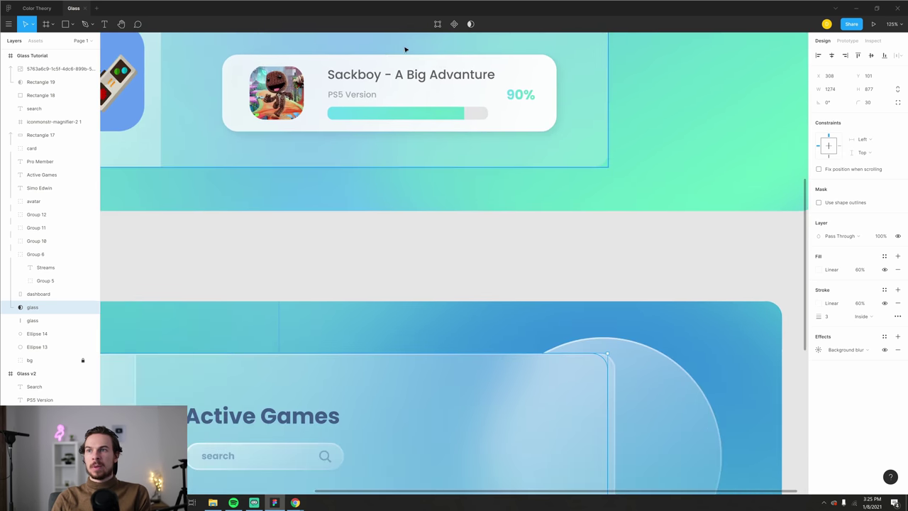
{"action": "scroll", "coordinate": [405, 61], "scroll_direction": "up", "scroll_amount": 5}
{"action": "scroll", "coordinate": [327, 277], "scroll_direction": "down", "scroll_amount": 4}
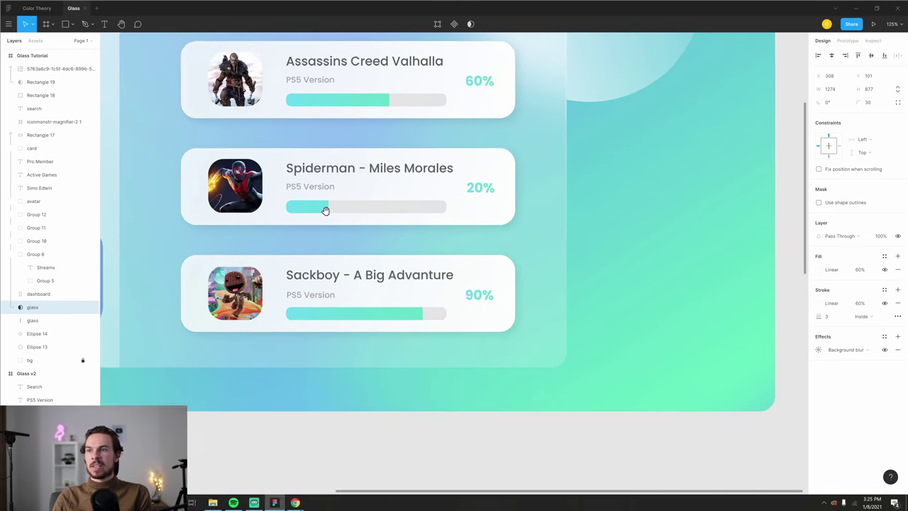
{"action": "scroll", "coordinate": [300, 341], "scroll_direction": "right", "scroll_amount": 1}
{"action": "scroll", "coordinate": [277, 348], "scroll_direction": "up", "scroll_amount": 3}
{"action": "scroll", "coordinate": [292, 166], "scroll_direction": "down", "scroll_amount": 3}
{"action": "scroll", "coordinate": [304, 334], "scroll_direction": "up", "scroll_amount": 3}
{"action": "scroll", "coordinate": [343, 412], "scroll_direction": "down", "scroll_amount": 3}
{"action": "scroll", "coordinate": [416, 263], "scroll_direction": "up", "scroll_amount": 1}
{"action": "scroll", "coordinate": [423, 237], "scroll_direction": "right", "scroll_amount": 2}
{"action": "scroll", "coordinate": [308, 197], "scroll_direction": "up", "scroll_amount": 1}
{"action": "key", "text": "r"}
{"action": "left_click_drag", "start_coordinate": [260, 325], "coordinate": [593, 352]}
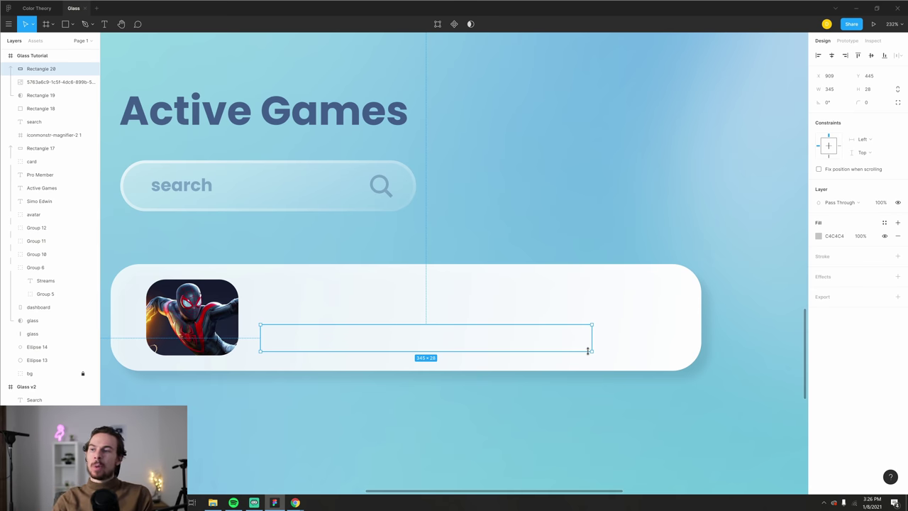
{"action": "key", "text": "Delete"}
{"action": "left_click", "coordinate": [37, 82]}
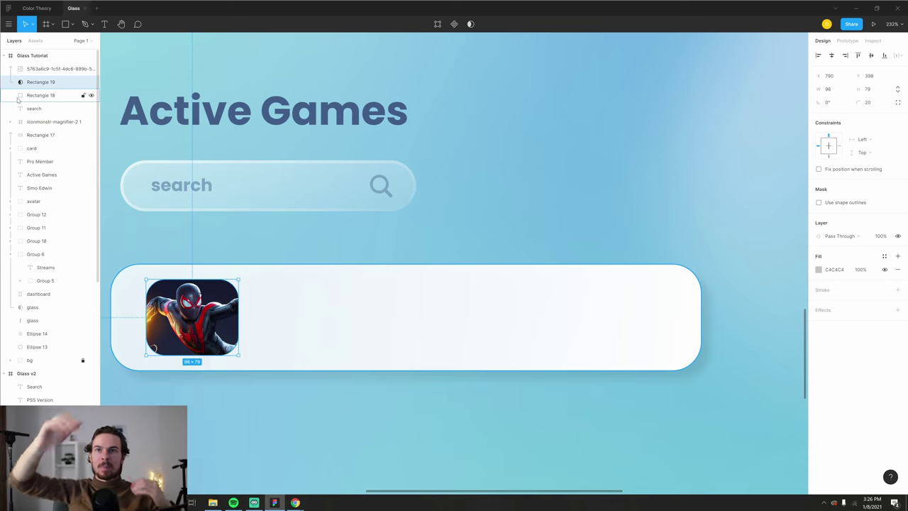
{"action": "key", "text": "Return"}
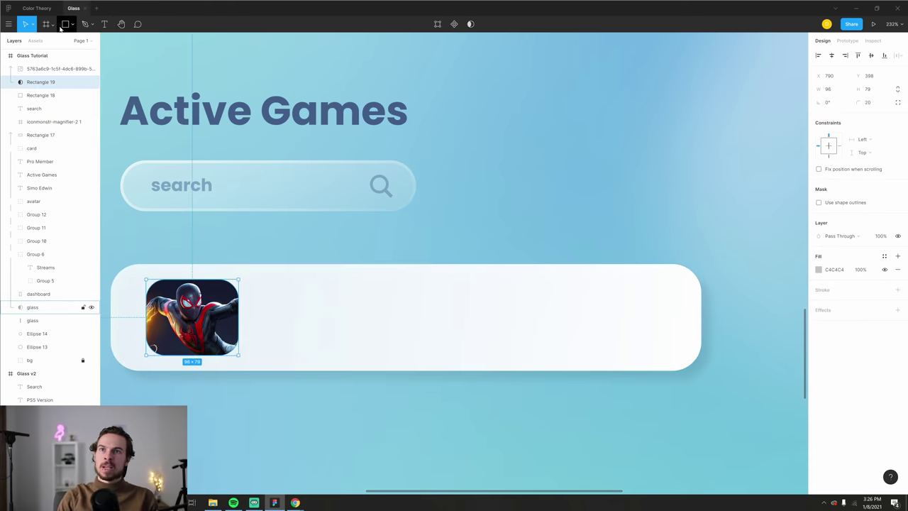
{"action": "left_click", "coordinate": [65, 23]}
{"action": "left_click_drag", "start_coordinate": [309, 278], "coordinate": [483, 349]}
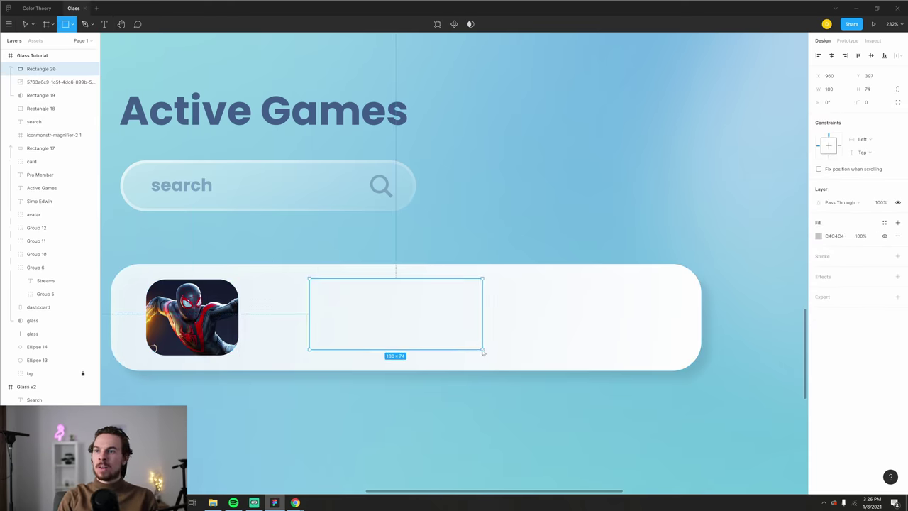
{"action": "left_click", "coordinate": [105, 23]}
{"action": "left_click_drag", "start_coordinate": [489, 298], "coordinate": [562, 332]}
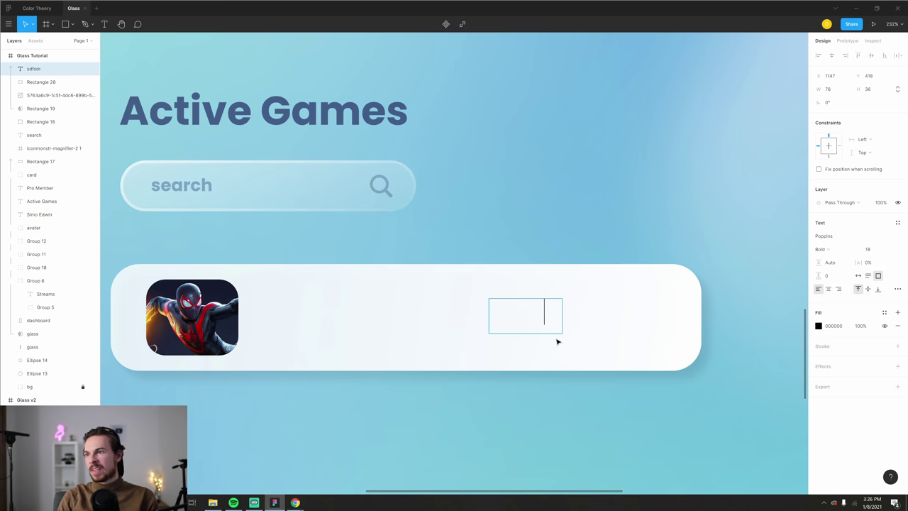
{"action": "left_click", "coordinate": [41, 82]}
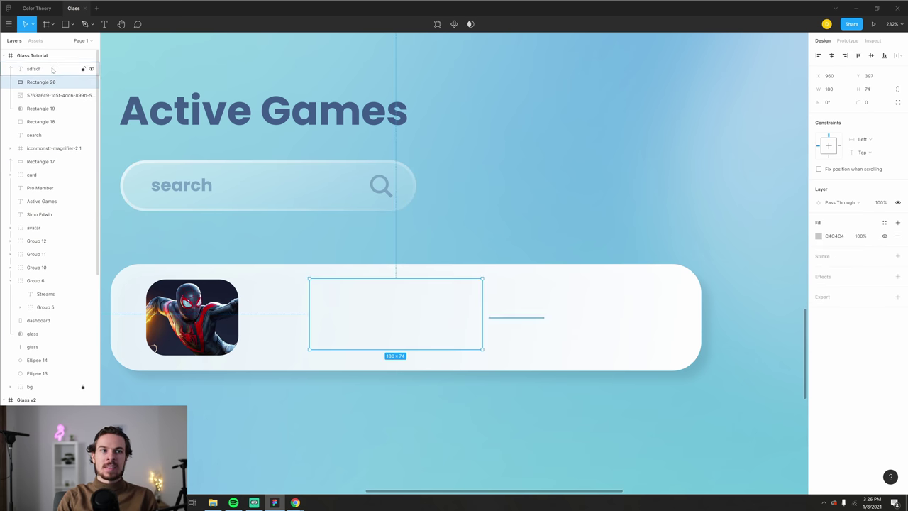
{"action": "left_click", "coordinate": [54, 69]}
{"action": "left_click", "coordinate": [49, 82]}
{"action": "left_click", "coordinate": [33, 68], "text": "shift"}
{"action": "key", "text": "Delete"}
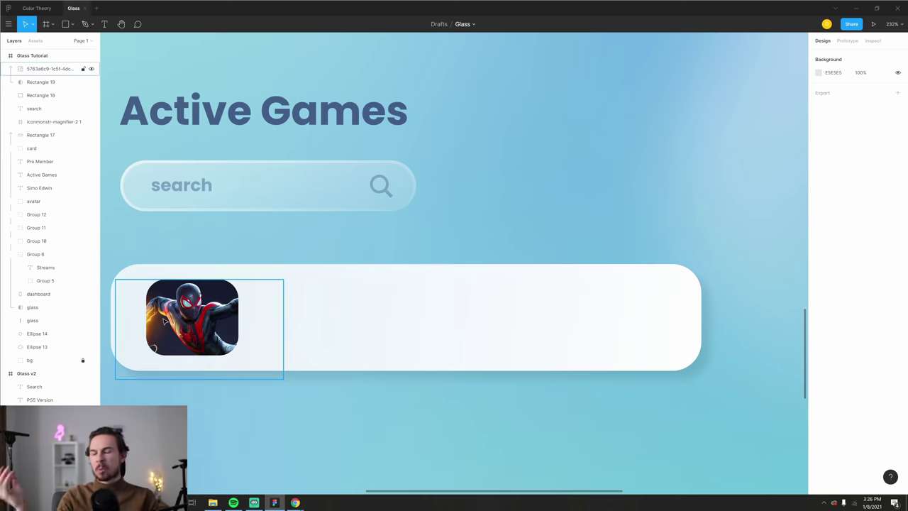
- Group Rectangle 19 with the Spider-Man image using Ctrl+G and rename the group 'avatar'
{"action": "left_click", "coordinate": [41, 83]}
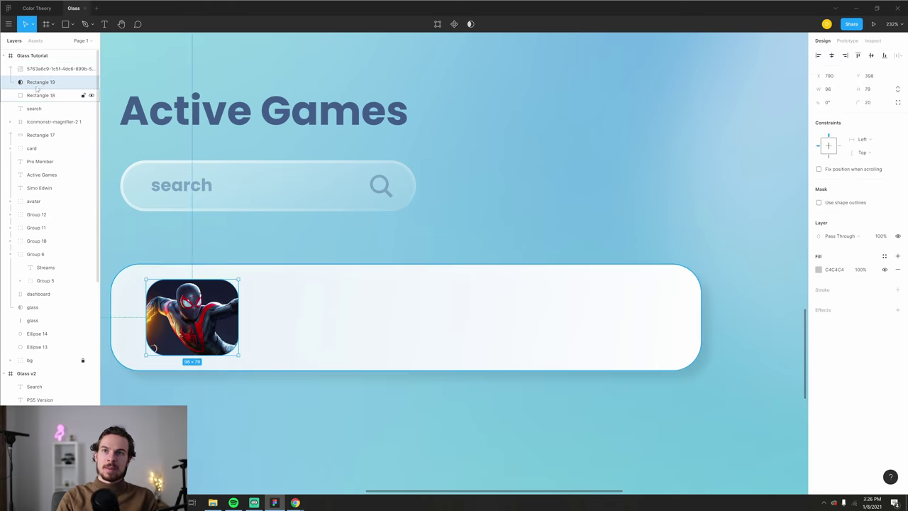
{"action": "left_click", "coordinate": [44, 69], "text": "shift"}
{"action": "left_click_drag", "start_coordinate": [233, 331], "coordinate": [283, 317]}
{"action": "key", "text": "ctrl+z"}
{"action": "key", "text": "ctrl+g"}
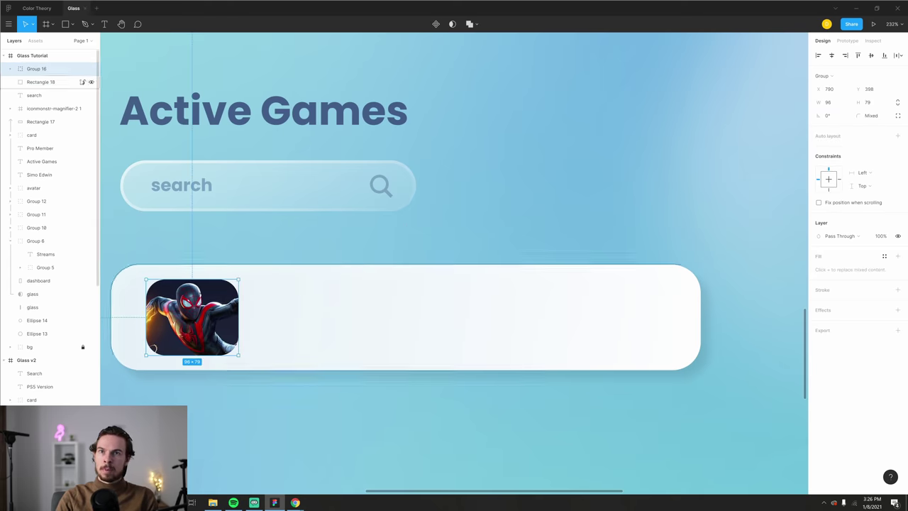
{"action": "key", "text": "ctrl+r"}
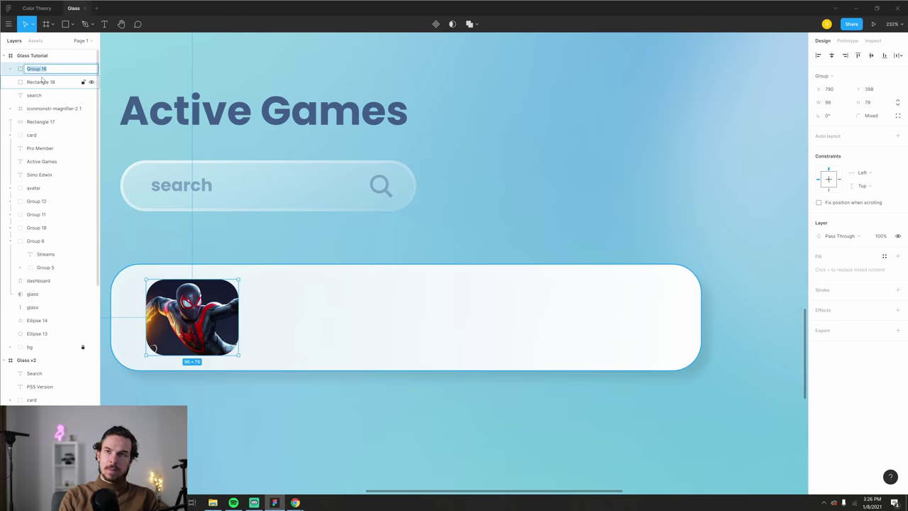
{"action": "type", "text": "avatar"}
{"action": "key", "text": "Return"}
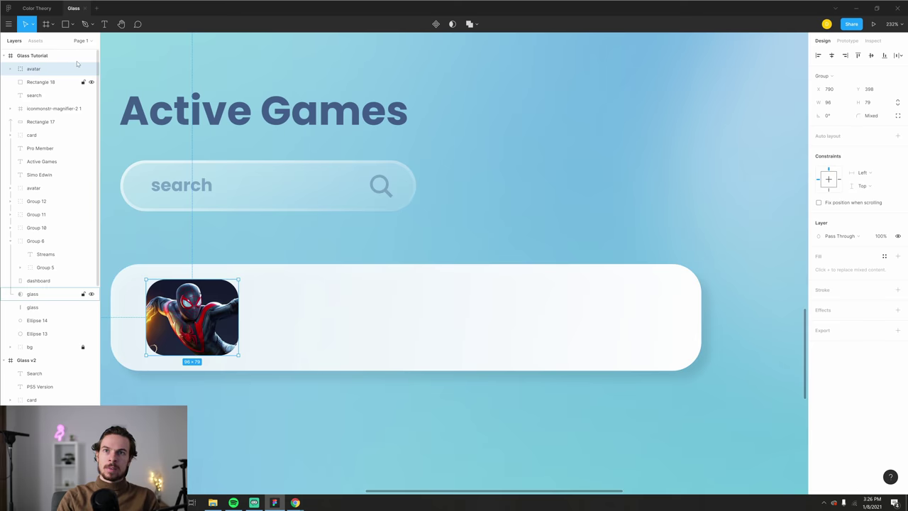
- Draw a thin bar beside the Spider-Man thumbnail with corner radius 18
{"action": "left_click", "coordinate": [66, 26]}
{"action": "mouse_move", "coordinate": [271, 323]}
{"action": "left_mouse_down"}
{"action": "mouse_move", "coordinate": [632, 361]}
{"action": "mouse_move", "coordinate": [607, 347]}
{"action": "left_mouse_up"}
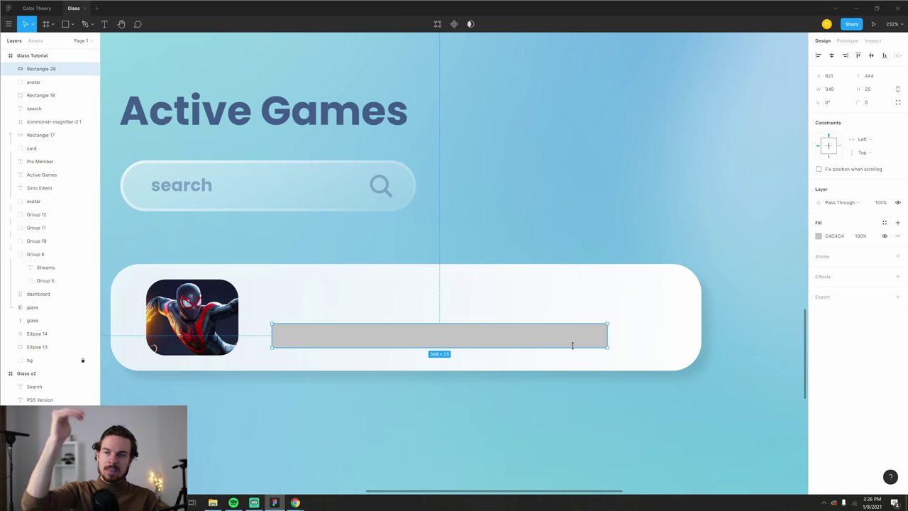
{"action": "mouse_move", "coordinate": [557, 343]}
{"action": "left_mouse_down"}
{"action": "mouse_move", "coordinate": [568, 338]}
{"action": "mouse_move", "coordinate": [560, 341]}
{"action": "left_mouse_up"}
{"action": "left_click_drag", "start_coordinate": [856, 101], "coordinate": [14, 103]}
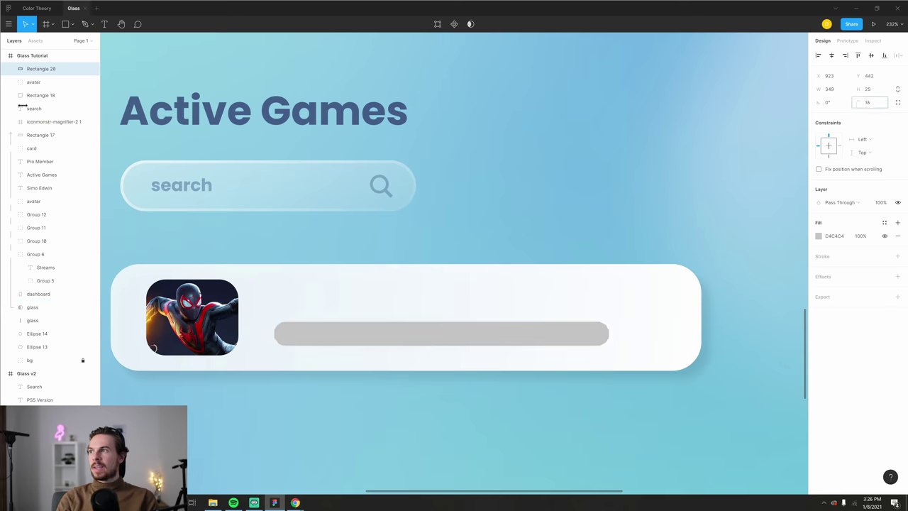
{"action": "left_click_drag", "start_coordinate": [36, 105], "coordinate": [35, 104]}
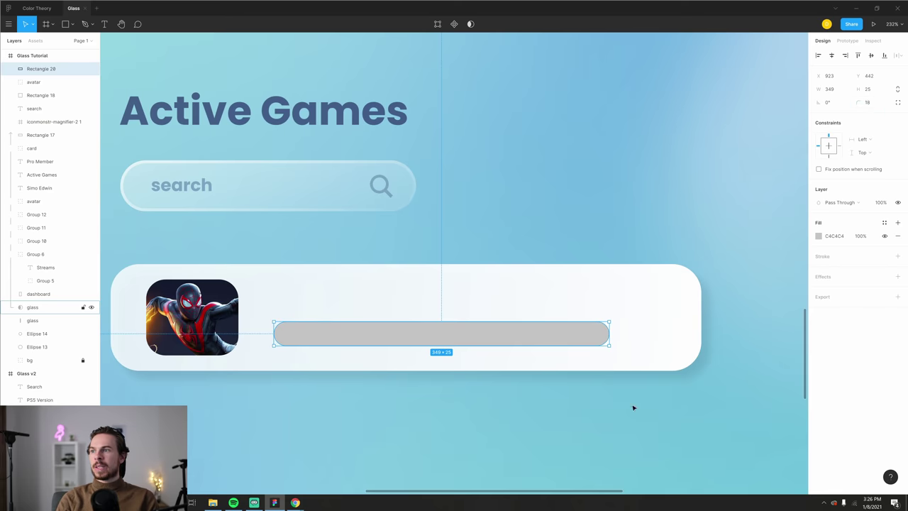
- Fill the bar with a linear blue-to-teal gradient spanning its full length, then paste a copy
{"action": "left_click", "coordinate": [818, 236]}
{"action": "left_click", "coordinate": [724, 237]}
{"action": "left_click", "coordinate": [727, 249]}
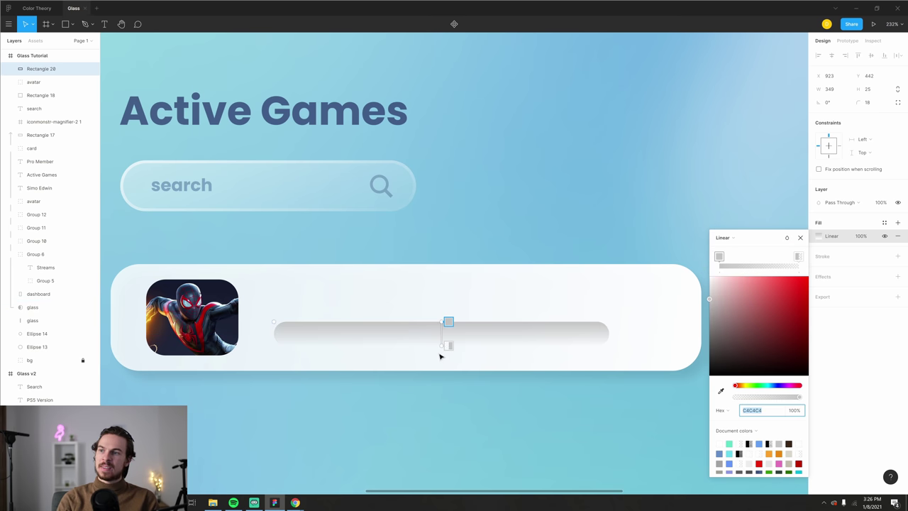
{"action": "left_click_drag", "start_coordinate": [445, 346], "coordinate": [268, 334]}
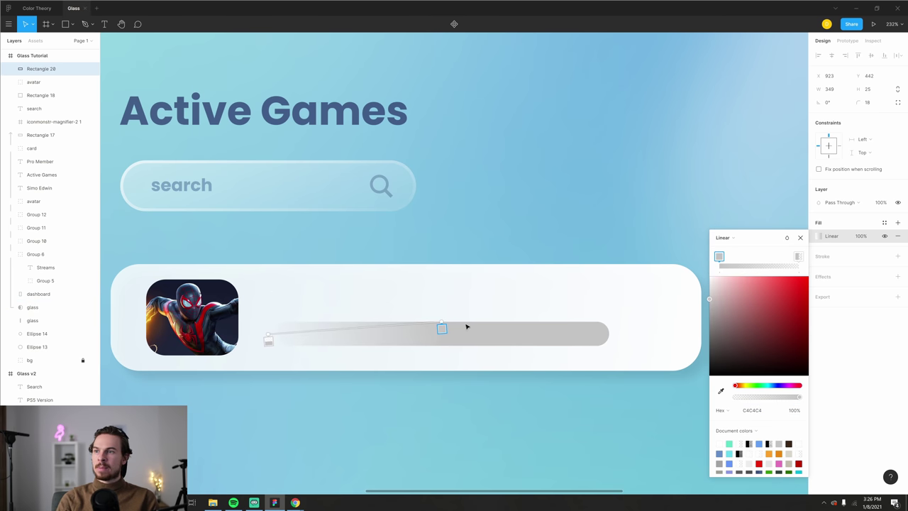
{"action": "left_click_drag", "start_coordinate": [444, 323], "coordinate": [627, 346]}
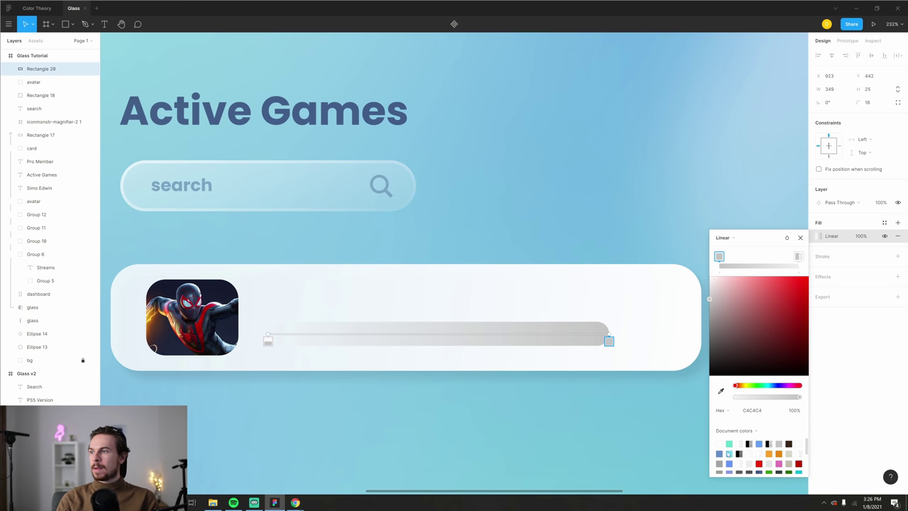
{"action": "left_click", "coordinate": [729, 444]}
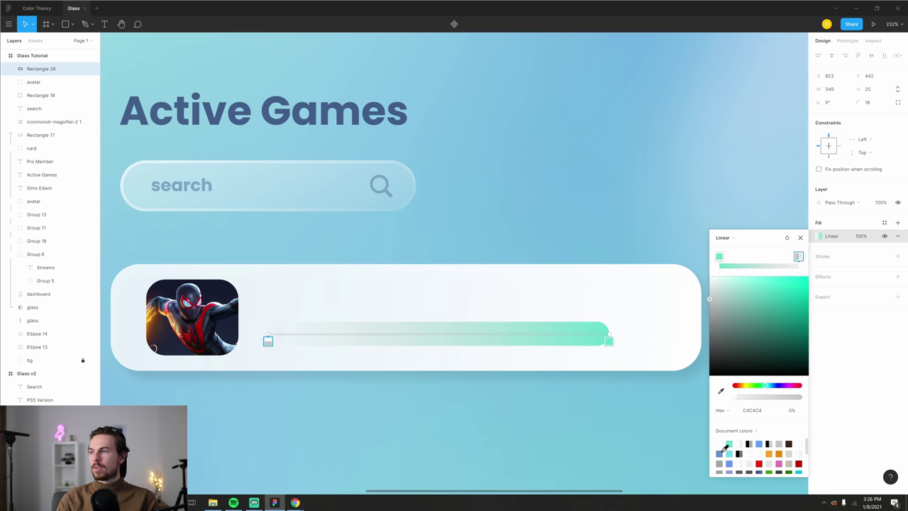
{"action": "left_click", "coordinate": [719, 453]}
{"action": "left_click", "coordinate": [615, 402]}
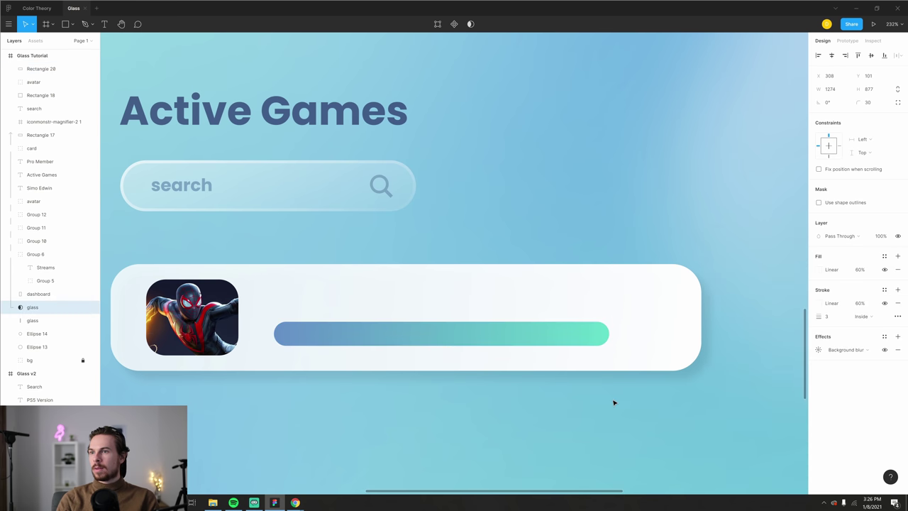
{"action": "left_click", "coordinate": [419, 339]}
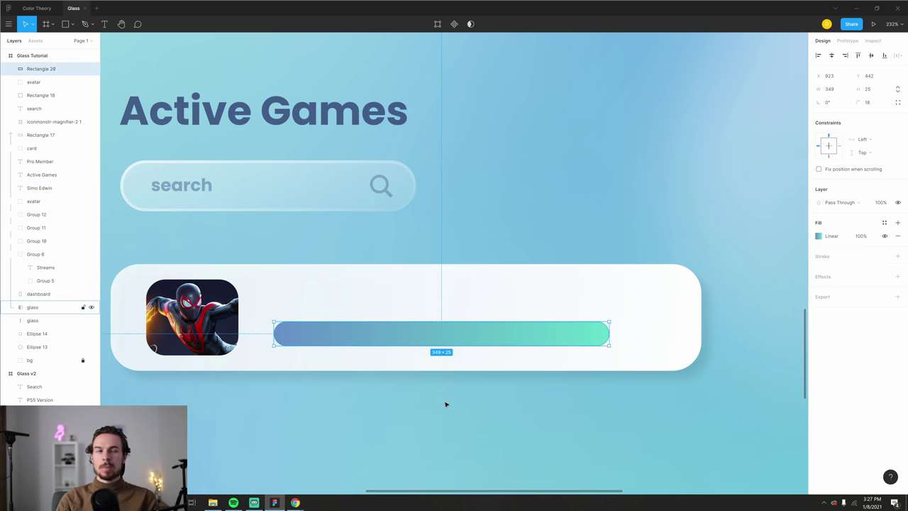
{"action": "key", "text": "ctrl+v"}
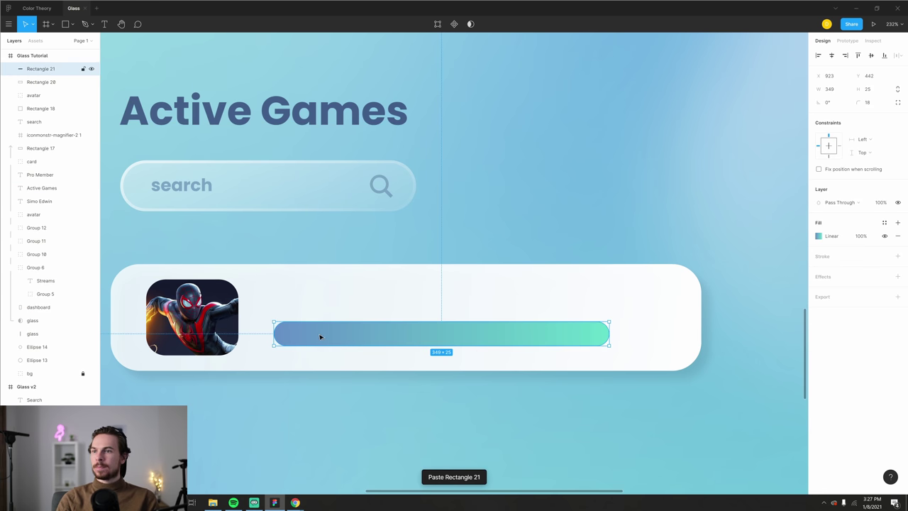
- Shrink the pasted copy to 109 wide over the bar's right end with solid DCDCDC grey fill
{"action": "left_click_drag", "start_coordinate": [271, 330], "coordinate": [505, 334]}
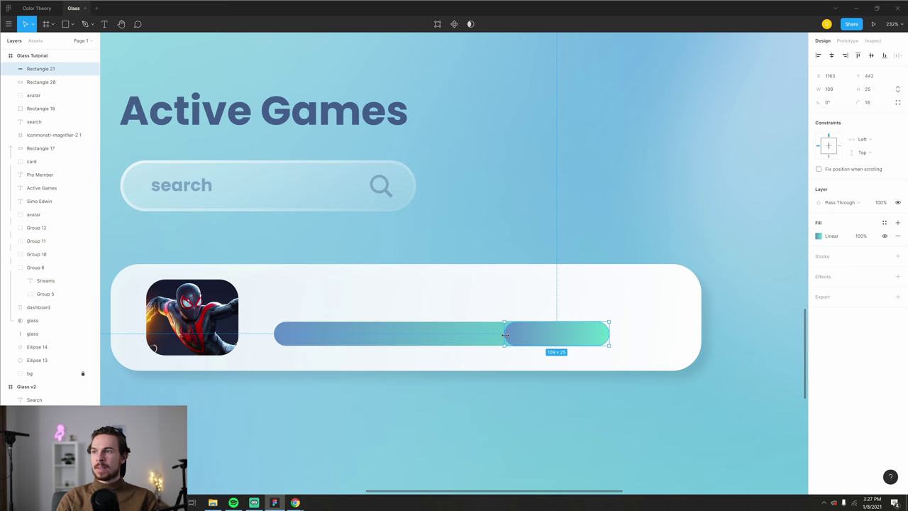
{"action": "left_click", "coordinate": [818, 236]}
{"action": "left_click", "coordinate": [722, 239]}
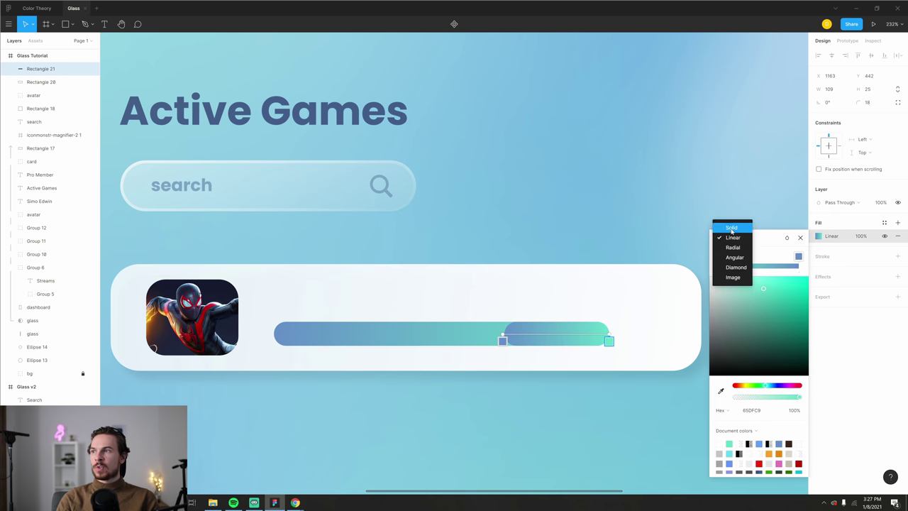
{"action": "left_click", "coordinate": [723, 228]}
{"action": "left_click_drag", "start_coordinate": [752, 272], "coordinate": [698, 266]}
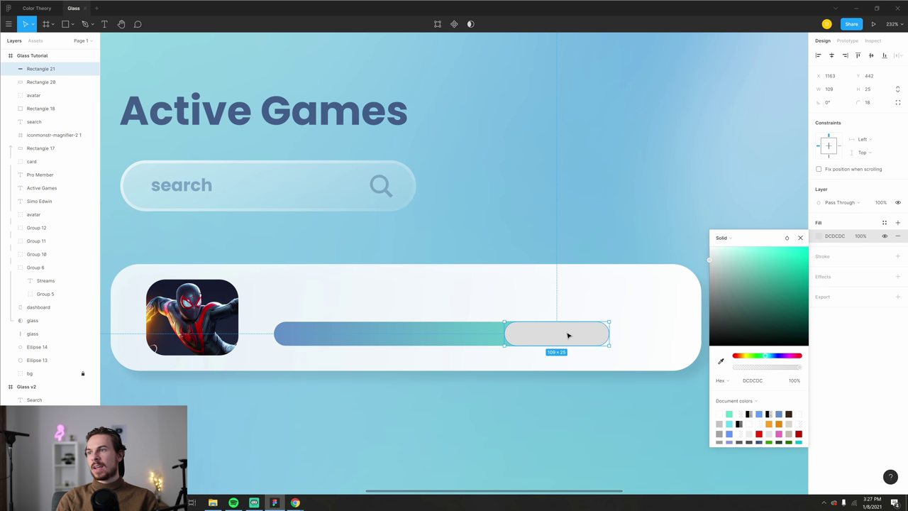
{"action": "scroll", "coordinate": [655, 304], "scroll_direction": "up", "scroll_amount": 2}
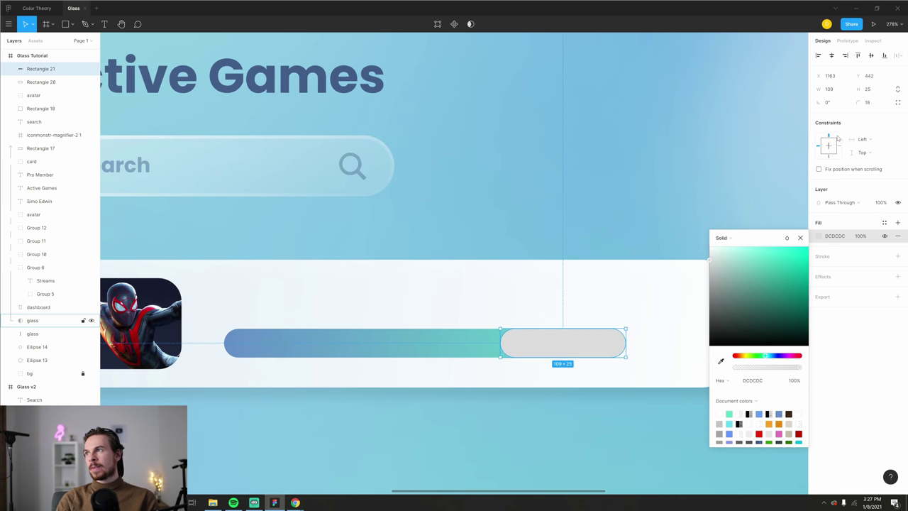
- Use independent corners and set the grey overlay's top-left radius to 0
{"action": "left_click", "coordinate": [898, 104]}
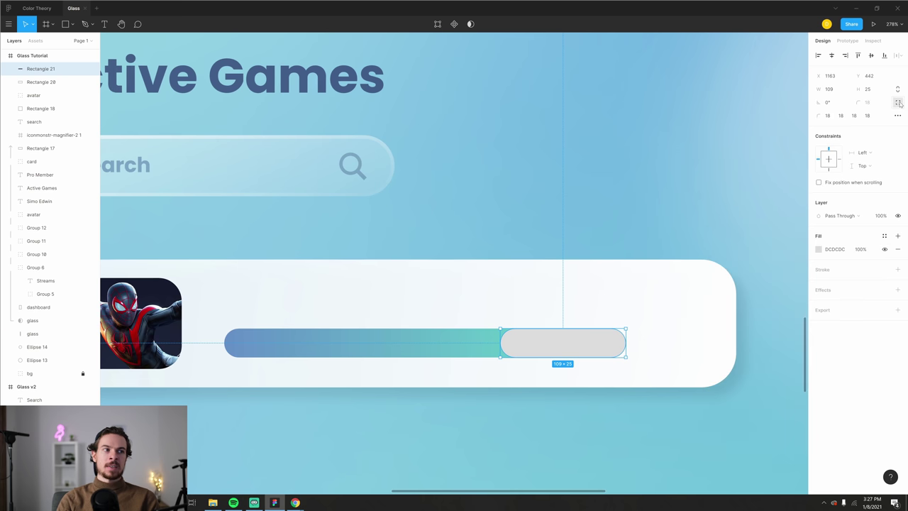
{"action": "left_click", "coordinate": [827, 116]}
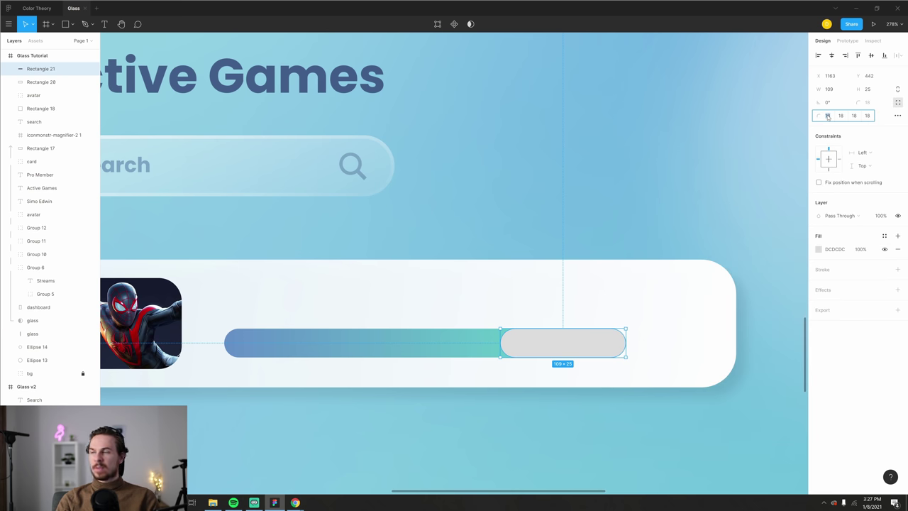
{"action": "type", "text": "0"}
{"action": "key", "text": "Return"}
{"action": "scroll", "coordinate": [511, 334], "scroll_direction": "up", "scroll_amount": 5}
{"action": "scroll", "coordinate": [552, 314], "scroll_direction": "right", "scroll_amount": 3}
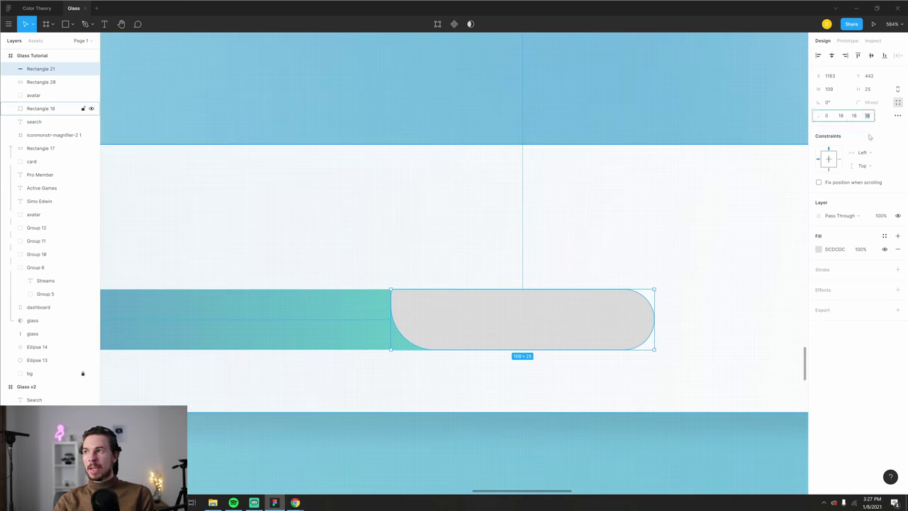
{"action": "left_click", "coordinate": [486, 423]}
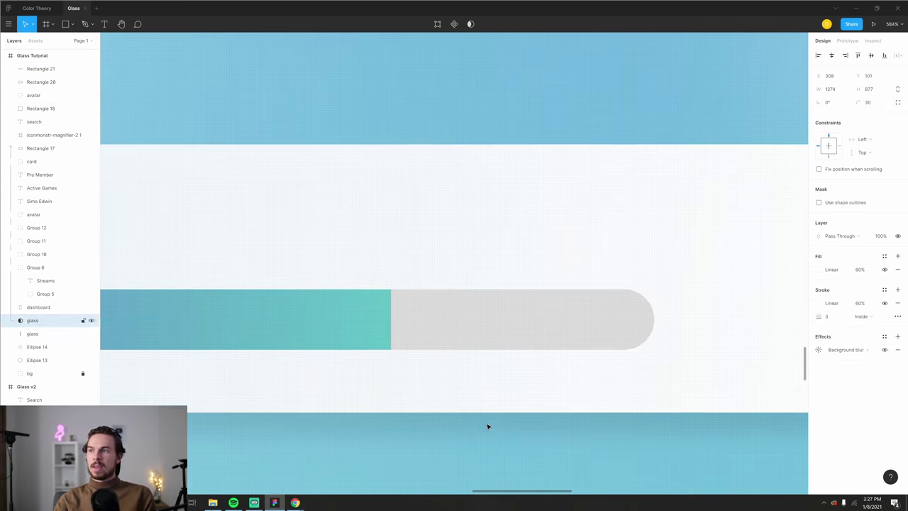
{"action": "scroll", "coordinate": [488, 425], "scroll_direction": "down", "scroll_amount": 5}
{"action": "scroll", "coordinate": [486, 426], "scroll_direction": "down", "scroll_amount": 2}
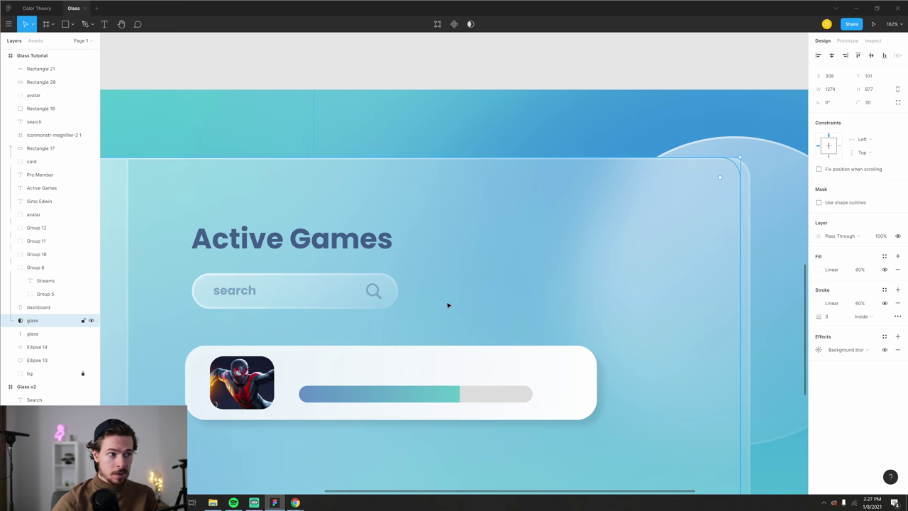
- Zoom into the Glass v2 dashboard to inspect the Spiderman card's 20% label
{"action": "scroll", "coordinate": [462, 324], "scroll_direction": "down", "scroll_amount": 2}
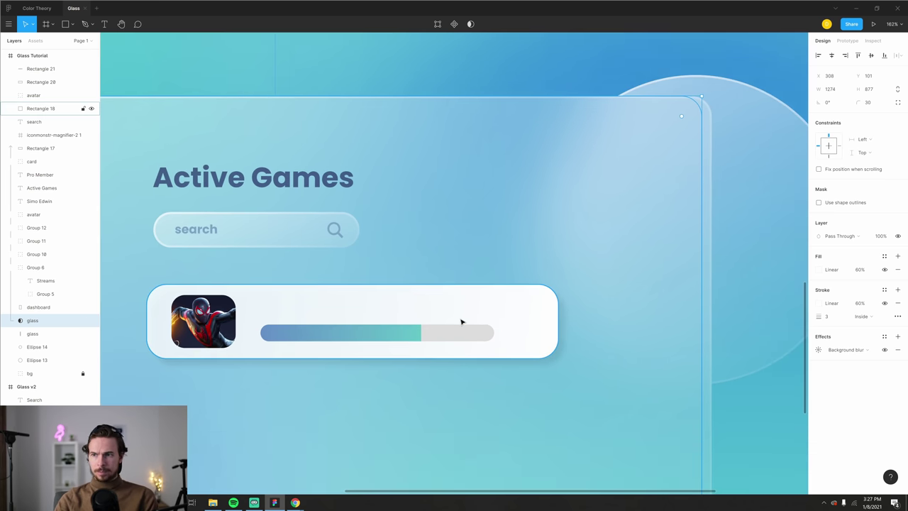
{"action": "scroll", "coordinate": [462, 255], "scroll_direction": "down", "scroll_amount": 3}
{"action": "scroll", "coordinate": [462, 256], "scroll_direction": "down", "scroll_amount": 5}
{"action": "scroll", "coordinate": [375, 199], "scroll_direction": "up", "scroll_amount": 1}
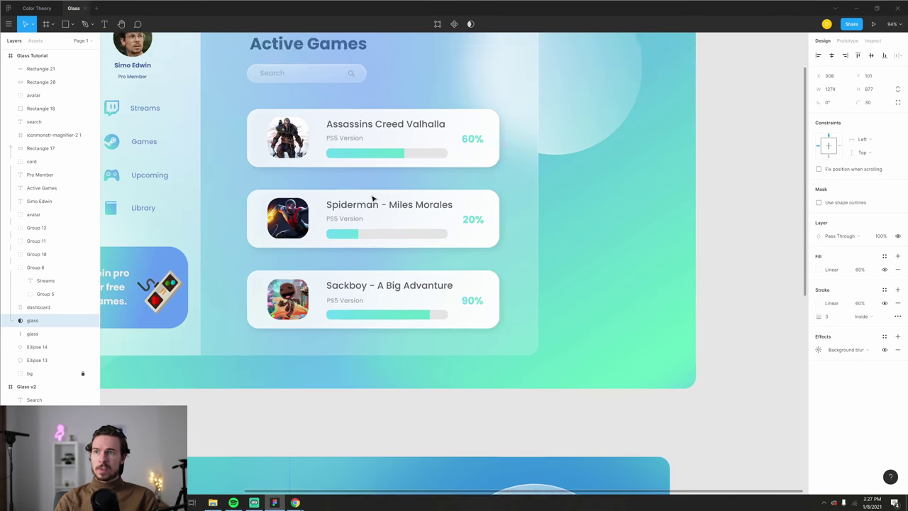
{"action": "scroll", "coordinate": [421, 223], "scroll_direction": "up", "scroll_amount": 5}
{"action": "double_click", "coordinate": [529, 225]}
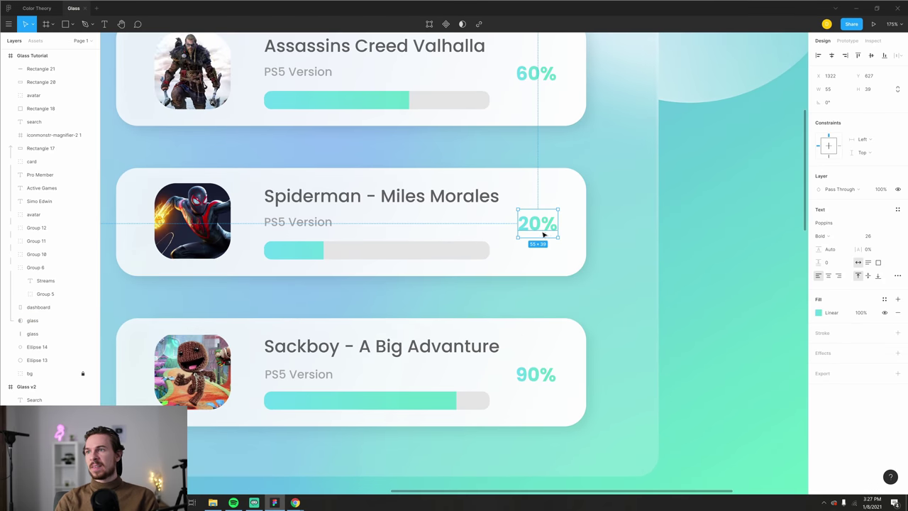
{"action": "scroll", "coordinate": [549, 248], "scroll_direction": "up", "scroll_amount": 3}
{"action": "scroll", "coordinate": [551, 229], "scroll_direction": "up", "scroll_amount": 1}
{"action": "scroll", "coordinate": [496, 262], "scroll_direction": "right", "scroll_amount": 1}
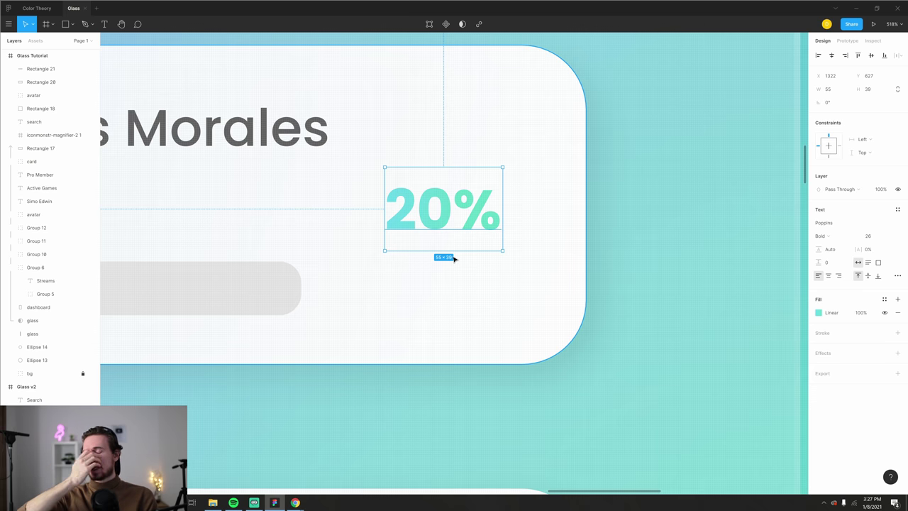
{"action": "scroll", "coordinate": [442, 320], "scroll_direction": "down", "scroll_amount": 10}
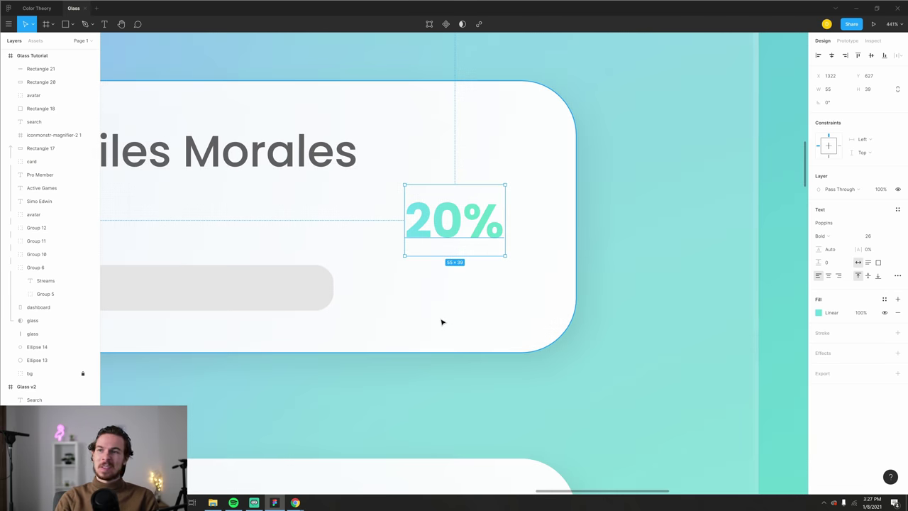
{"action": "scroll", "coordinate": [481, 372], "scroll_direction": "down", "scroll_amount": 8}
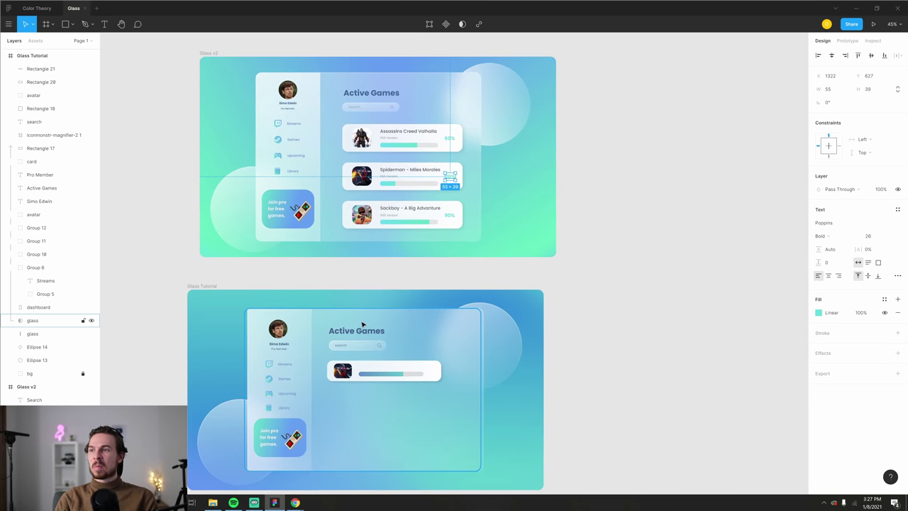
{"action": "scroll", "coordinate": [396, 383], "scroll_direction": "up", "scroll_amount": 2}
- Undo the tutorial frame's work with Ctrl+Z, leaving only Glass v2, and deselect
{"action": "left_click", "coordinate": [359, 369]}
{"action": "key", "text": "ctrl+z"}
{"action": "key", "text": "ctrl+z"}
{"action": "key", "text": "ctrl+z"}
{"action": "key", "text": "ctrl+z"}
{"action": "key", "text": "ctrl+z"}
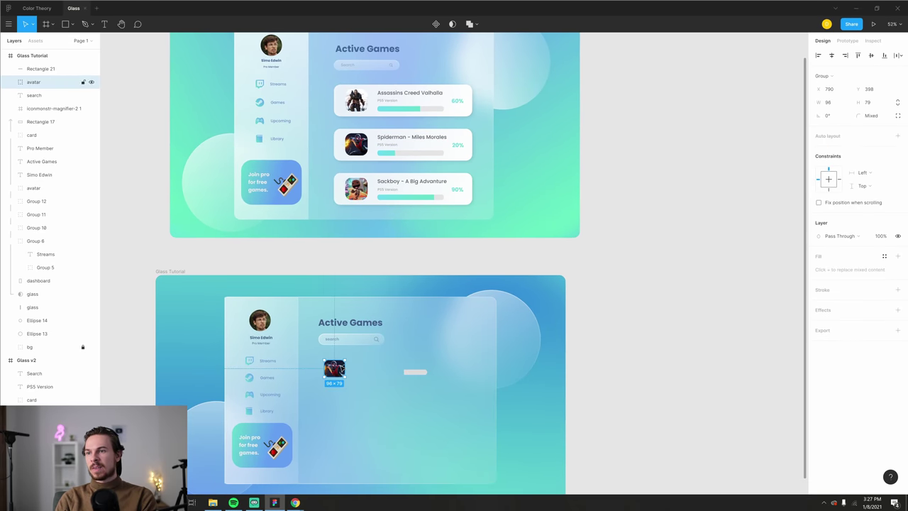
{"action": "key", "text": "ctrl+z"}
{"action": "key", "text": "ctrl+z"}
{"action": "key", "text": "ctrl+z"}
{"action": "key", "text": "ctrl+z"}
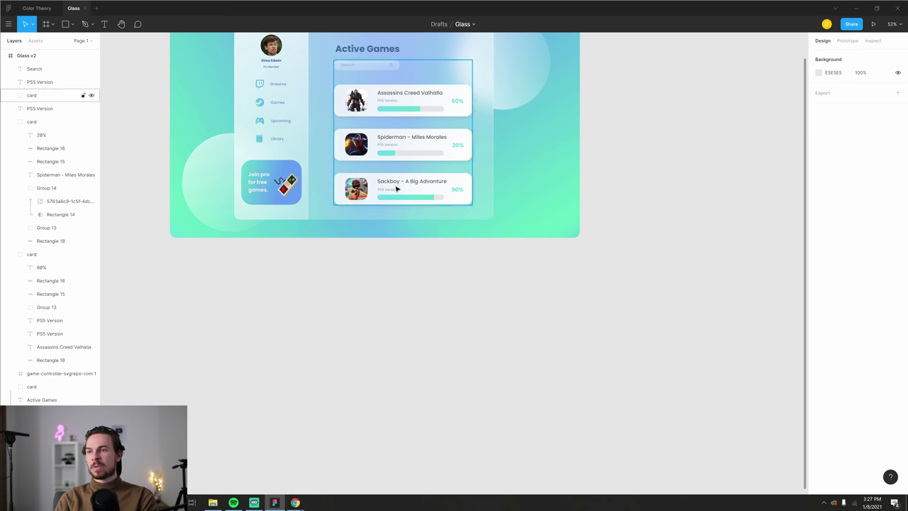
{"action": "scroll", "coordinate": [368, 319], "scroll_direction": "up", "scroll_amount": 5}
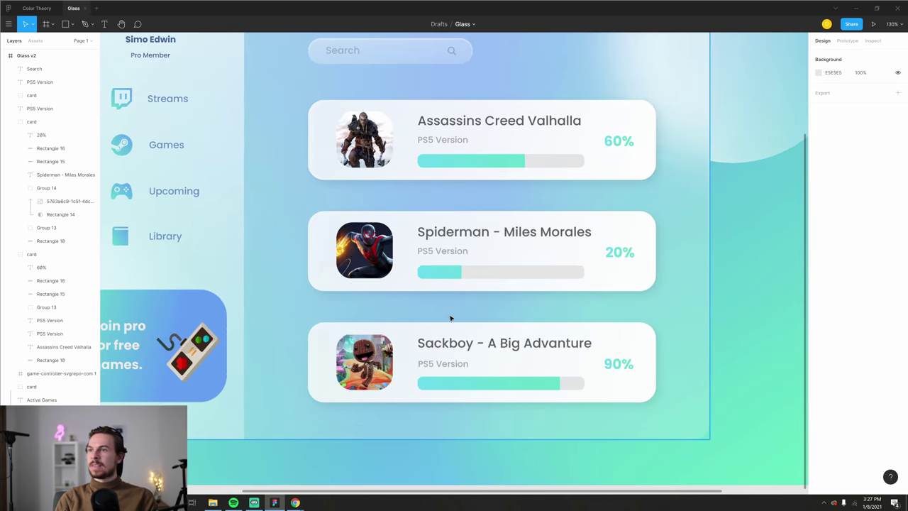
{"action": "scroll", "coordinate": [450, 316], "scroll_direction": "right", "scroll_amount": 2}
{"action": "scroll", "coordinate": [387, 367], "scroll_direction": "down", "scroll_amount": 3}
{"action": "left_click_drag", "start_coordinate": [369, 364], "coordinate": [434, 369]}
{"action": "left_click", "coordinate": [421, 379]}
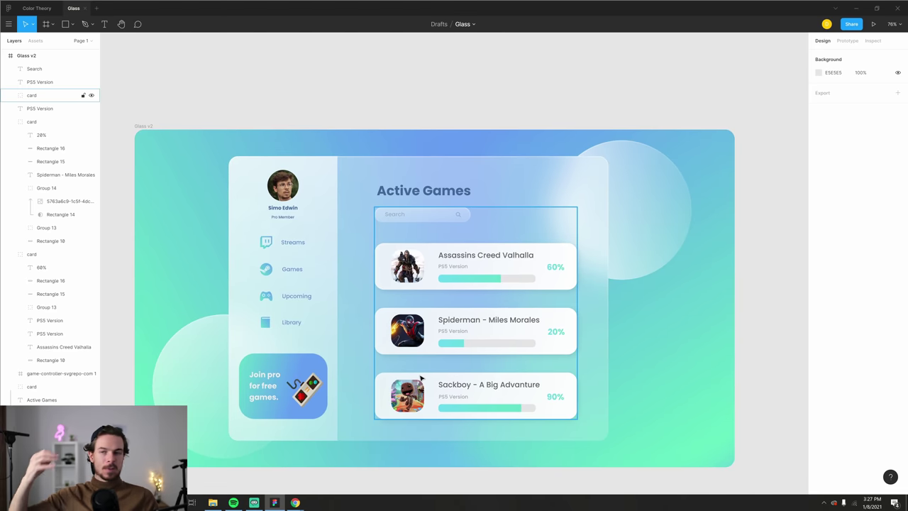
{"action": "key", "text": "Escape"}
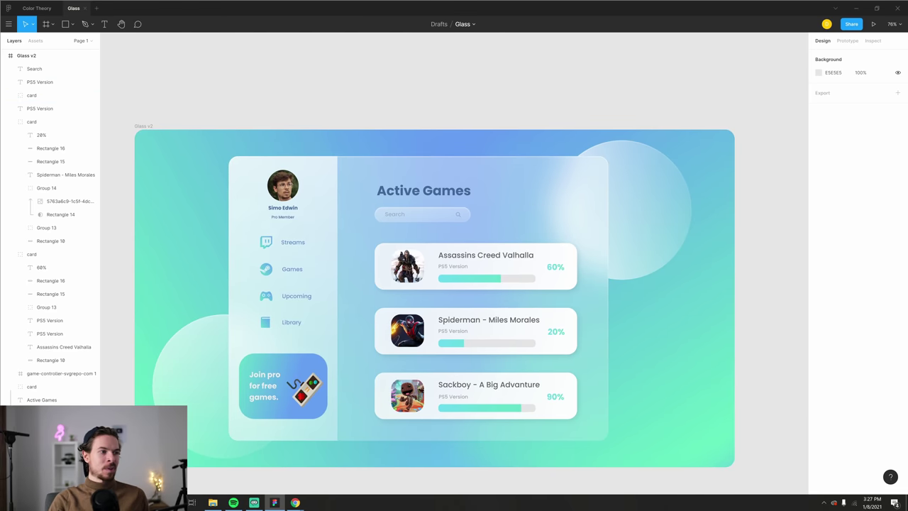